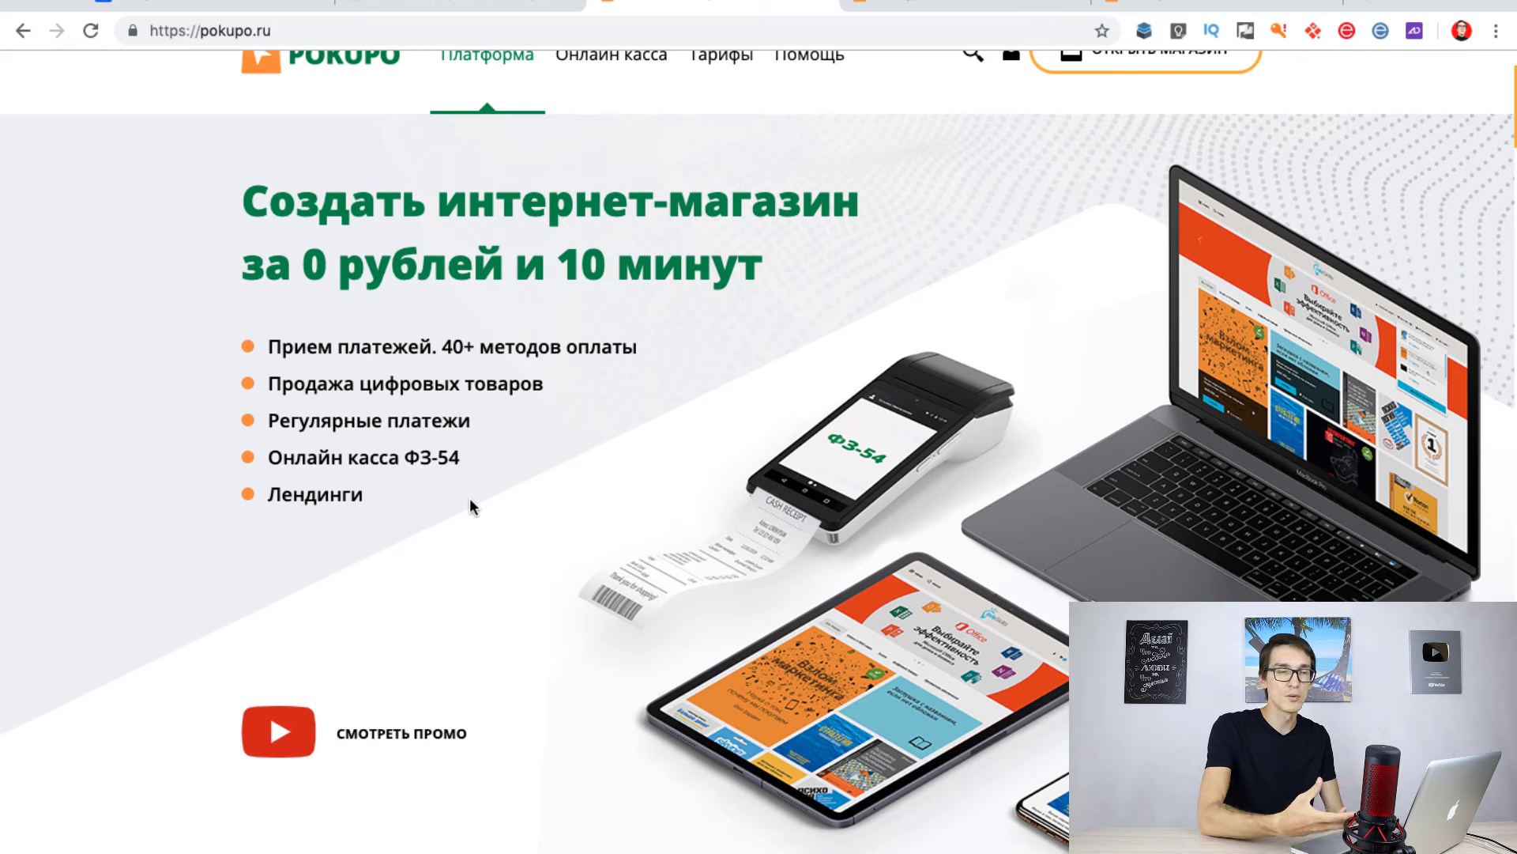
Skim the Pokupo home page, open the store registration form, and choose Частное лицо as the seller type.
{"action": "scroll", "coordinate": [471, 505], "scroll_direction": "down", "scroll_amount": 12}
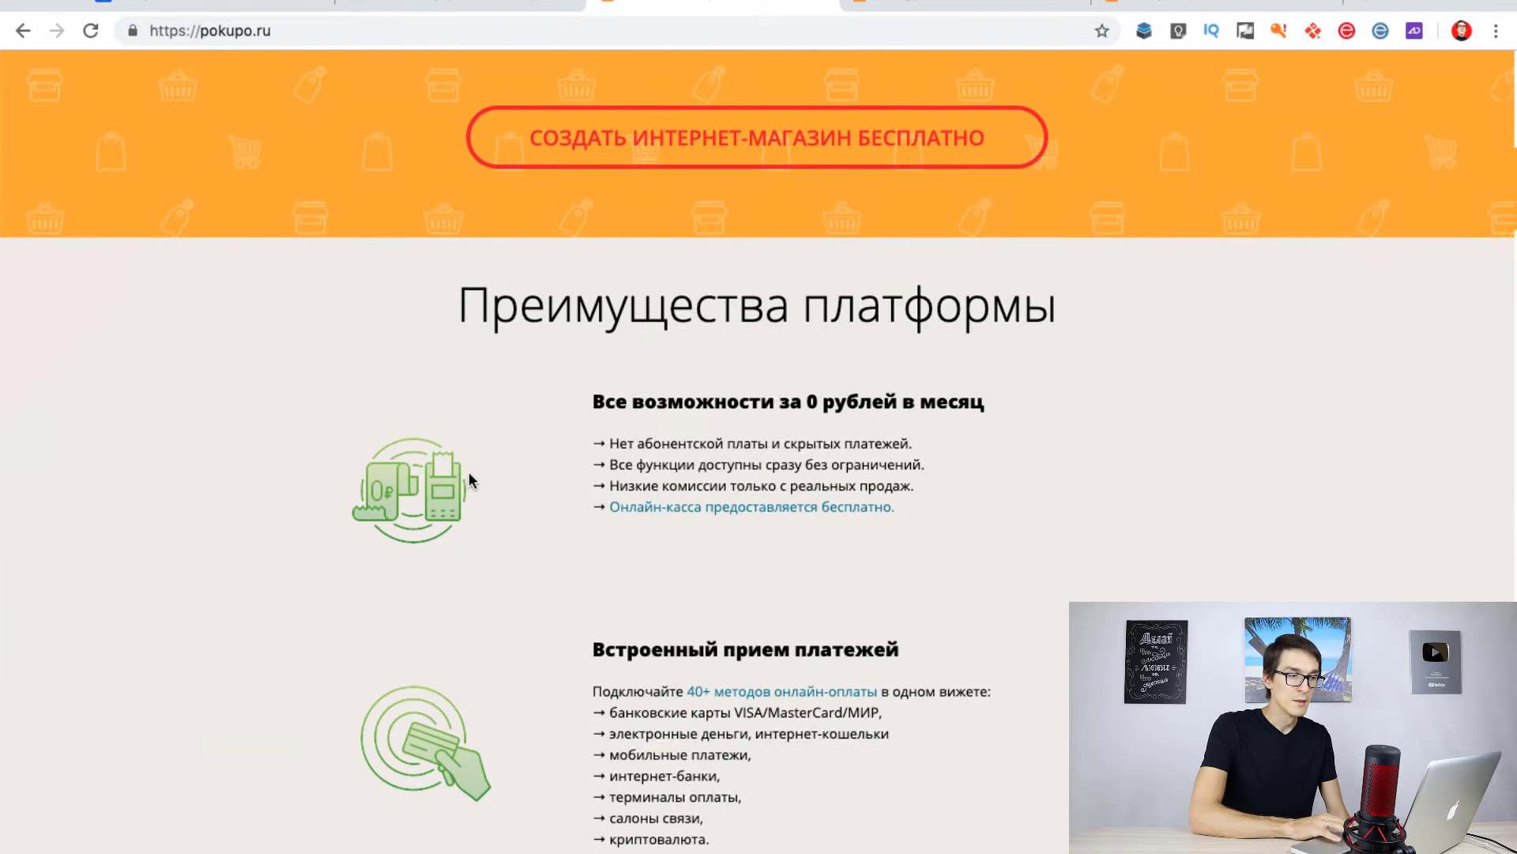
{"action": "scroll", "coordinate": [469, 481], "scroll_direction": "down", "scroll_amount": 1}
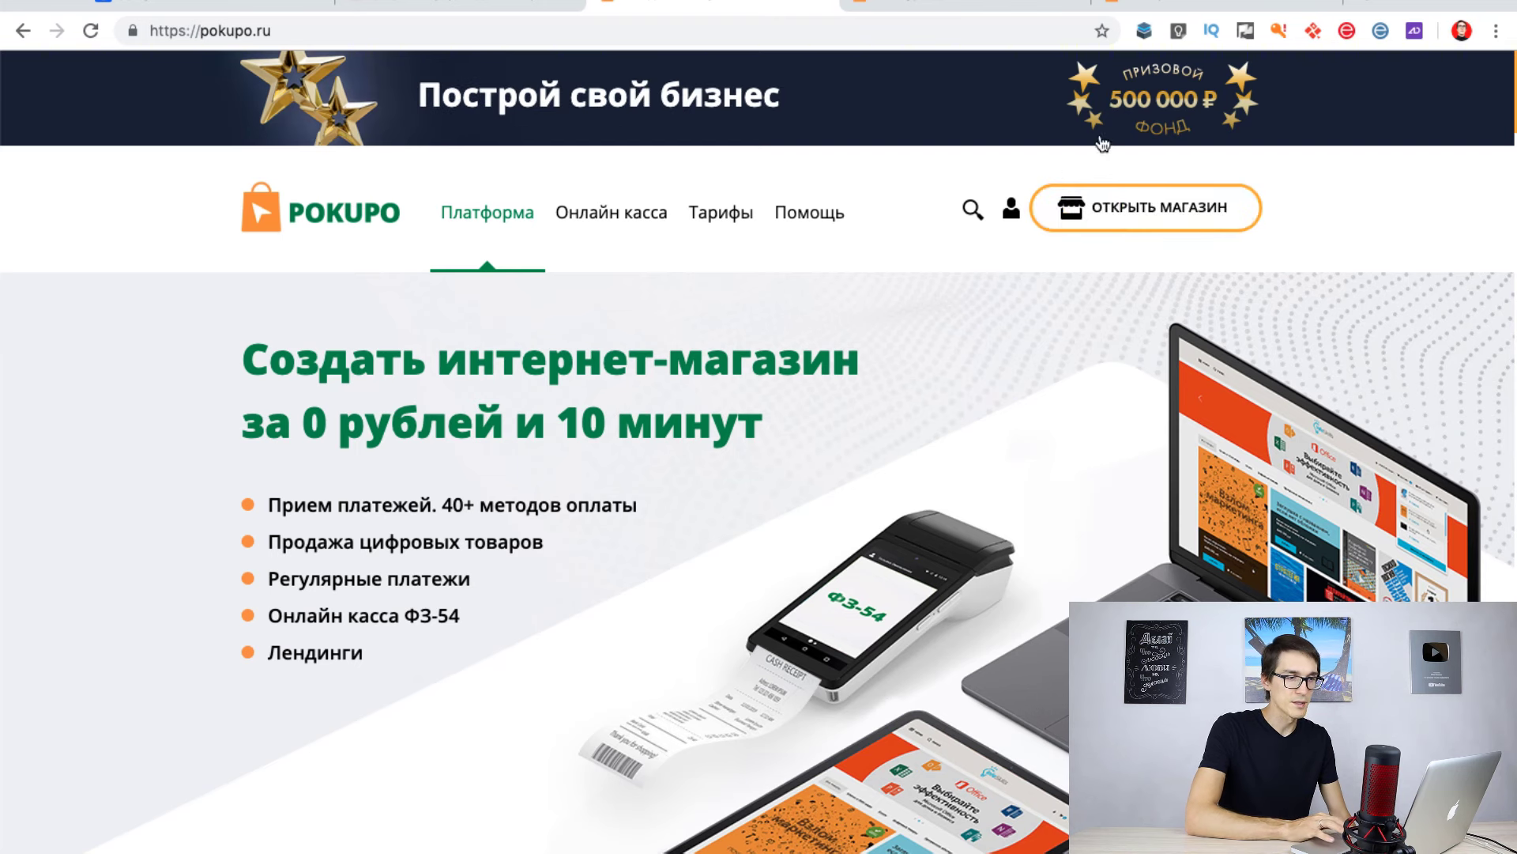
{"action": "left_click", "coordinate": [1161, 223]}
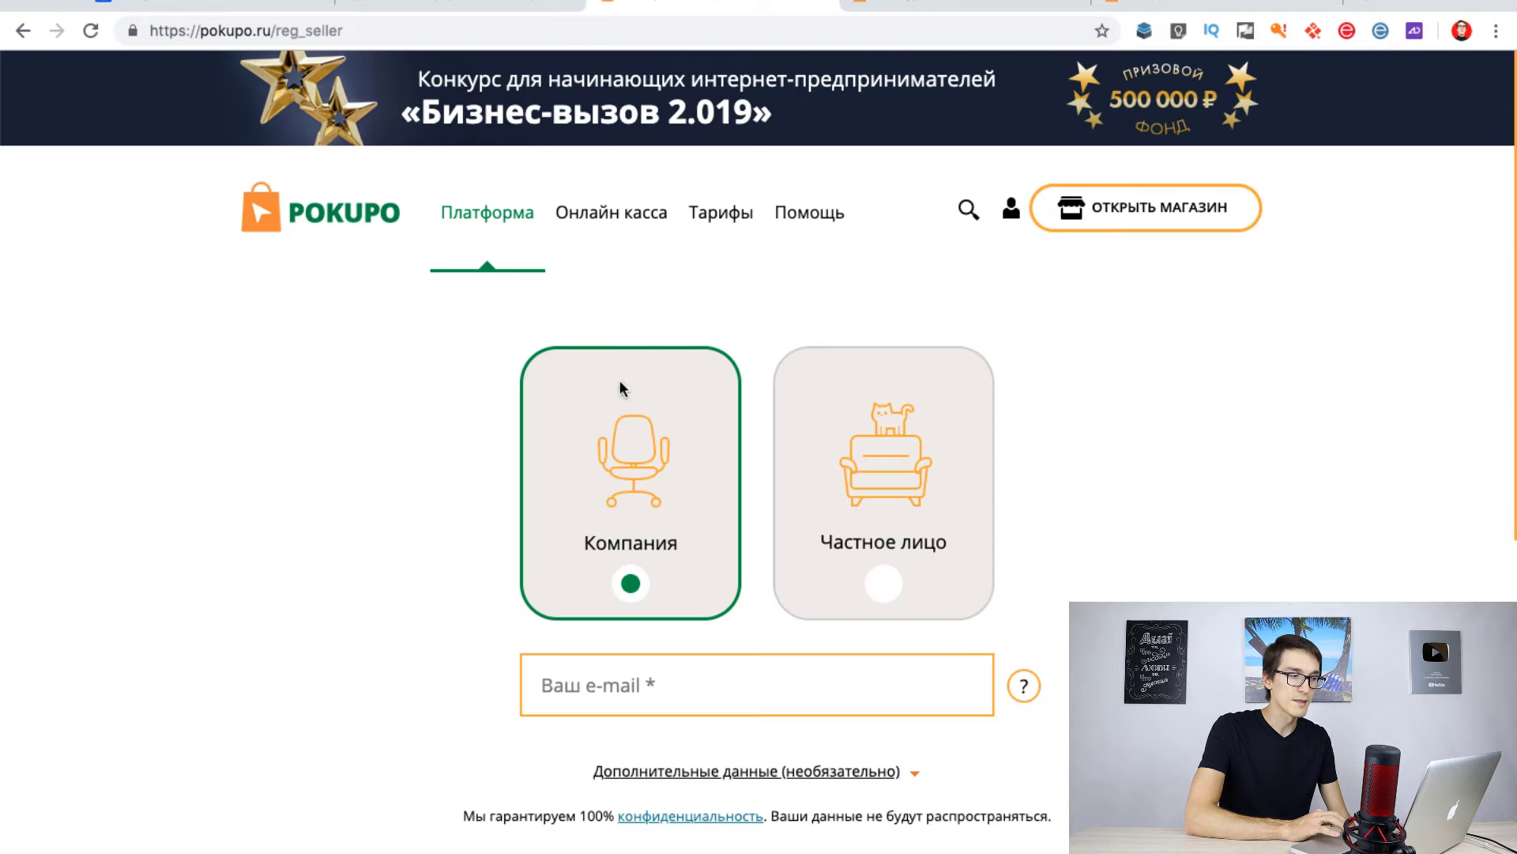
{"action": "scroll", "coordinate": [625, 403], "scroll_direction": "down", "scroll_amount": 2}
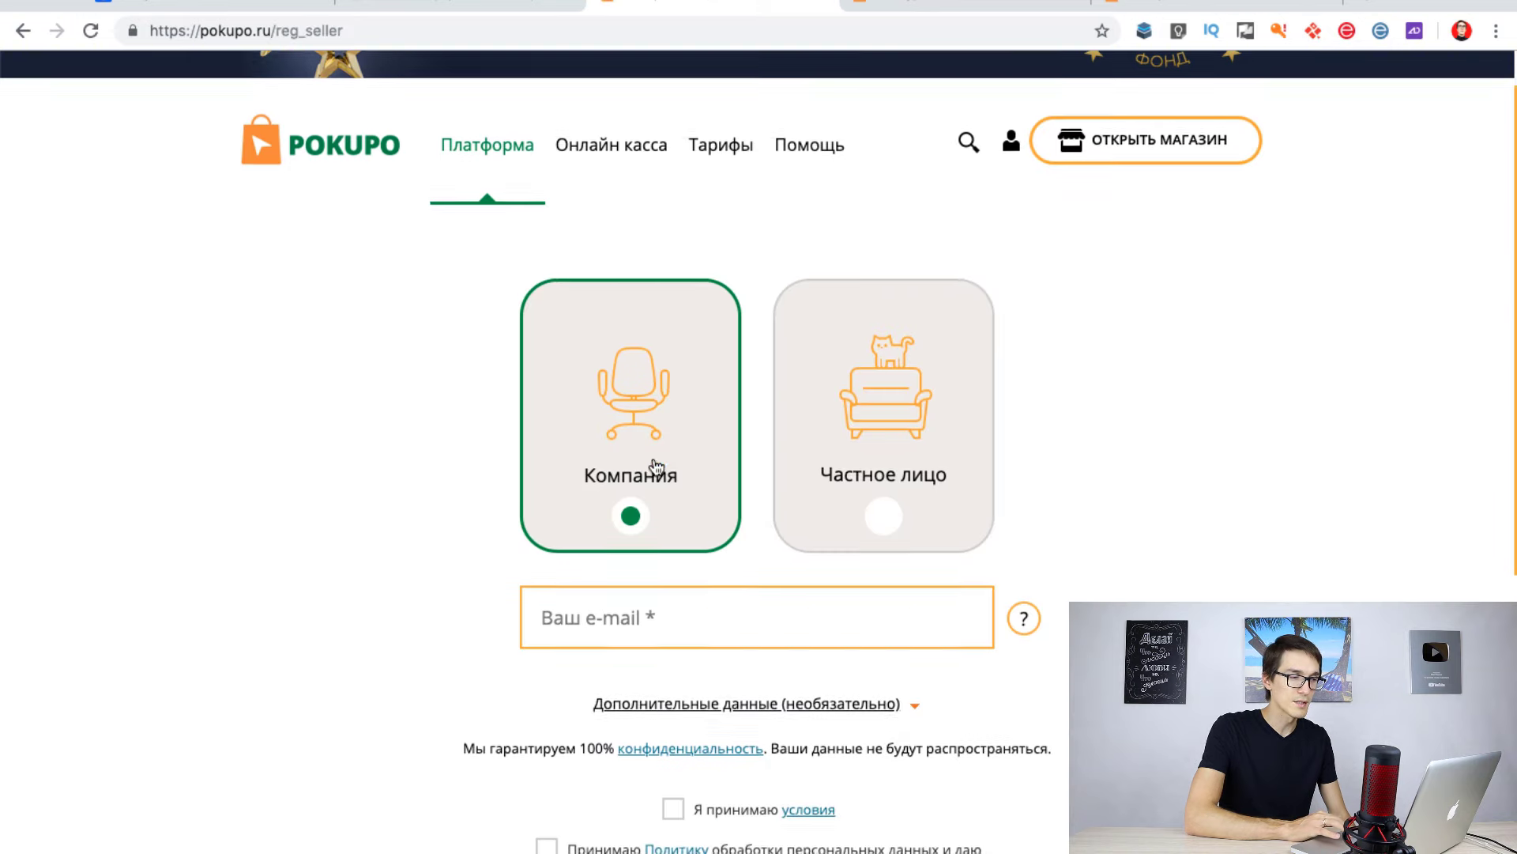
{"action": "left_click", "coordinate": [879, 429]}
{"action": "scroll", "coordinate": [432, 580], "scroll_direction": "down", "scroll_amount": 5}
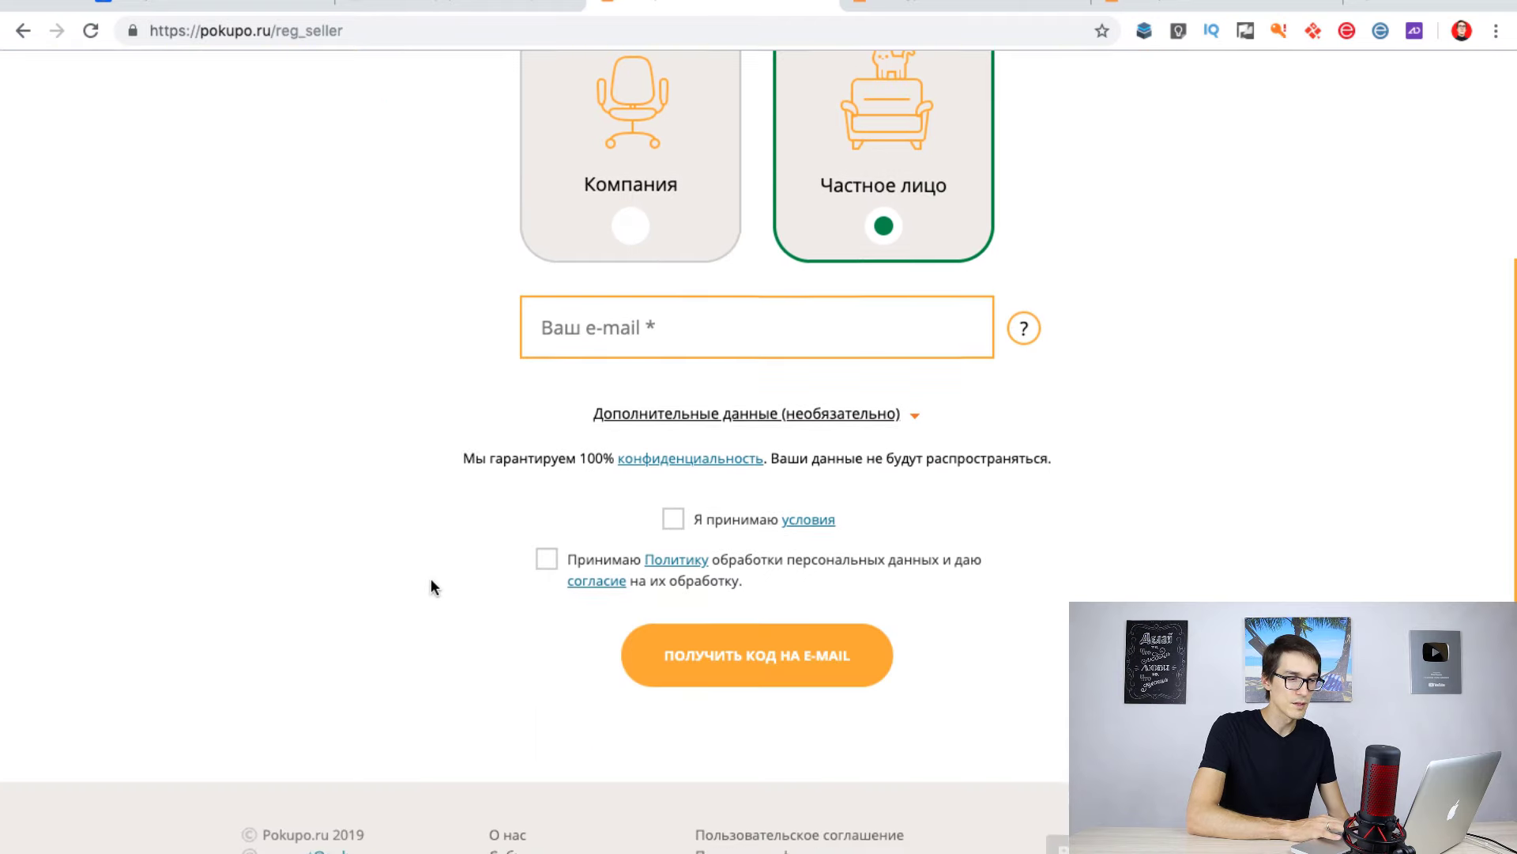
{"action": "scroll", "coordinate": [430, 585], "scroll_direction": "up", "scroll_amount": 6}
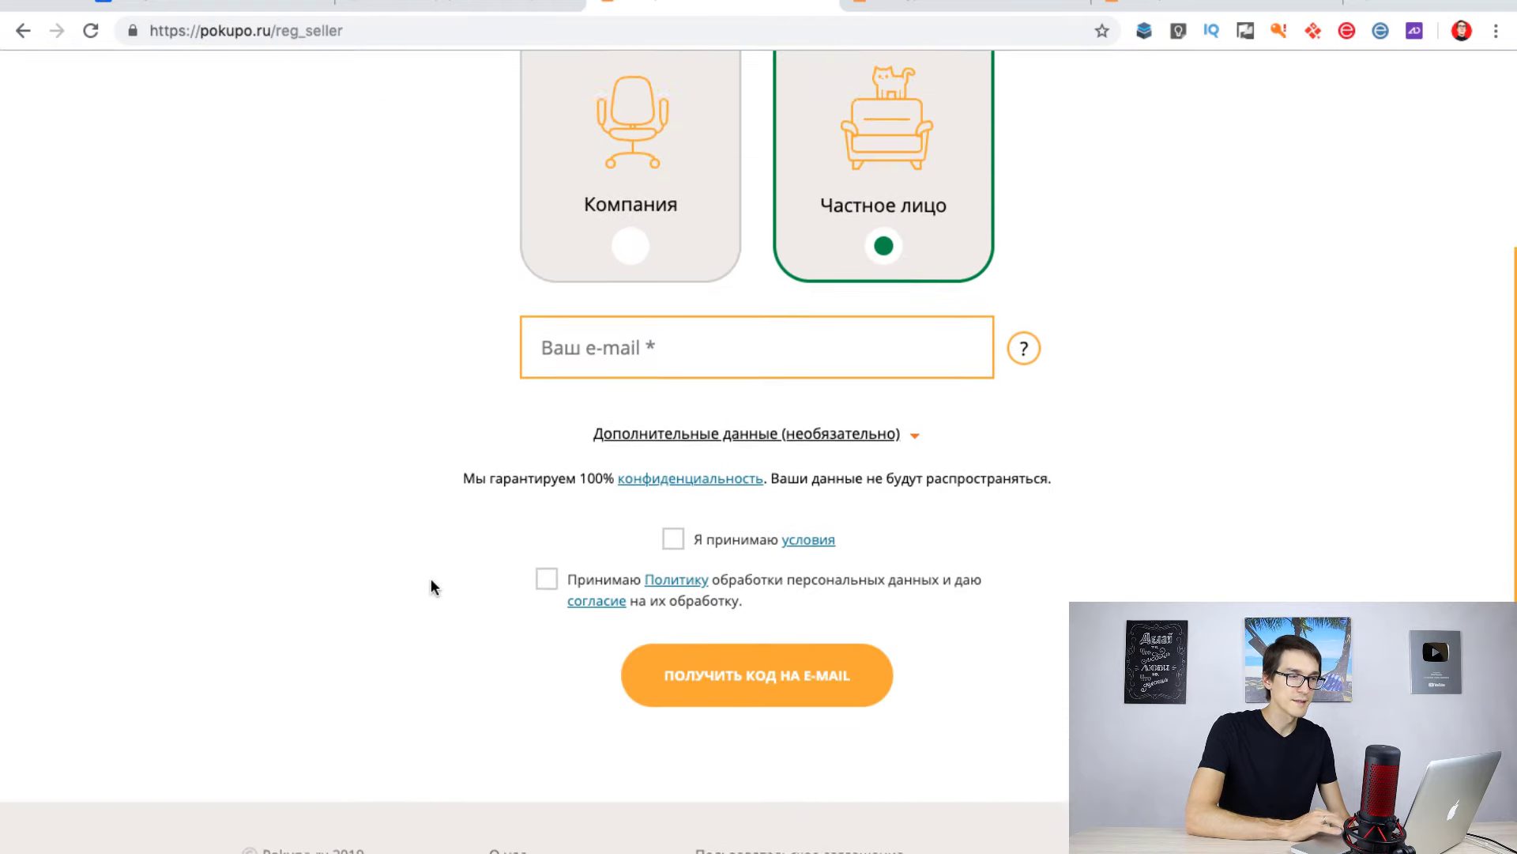
Switch to the Qooker store's dashboard and review the step-by-step setup instructions and available sections.
{"action": "left_click", "coordinate": [940, 4]}
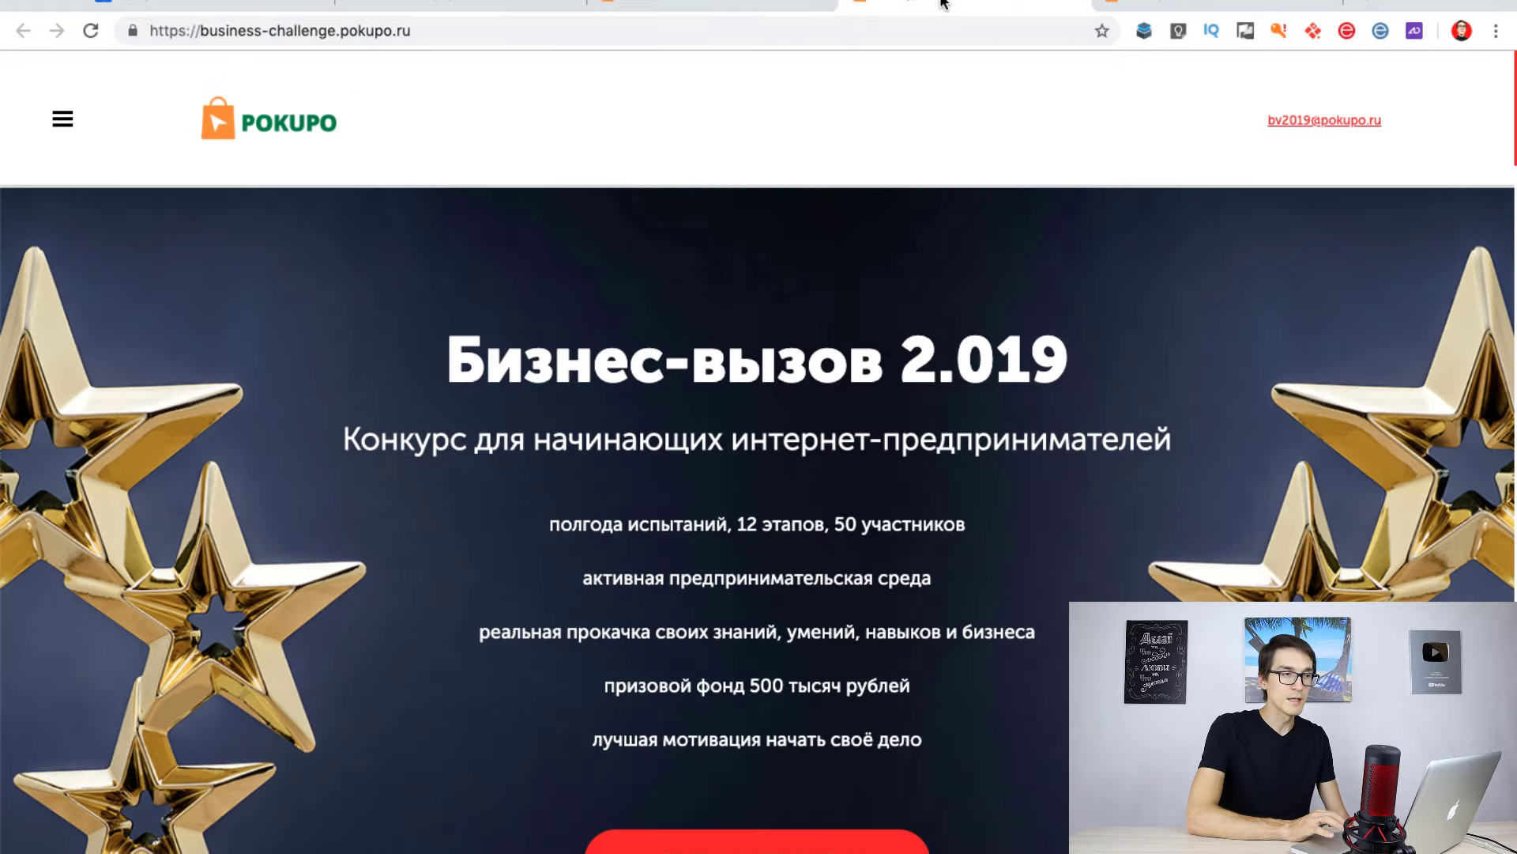
{"action": "left_click", "coordinate": [1146, 4]}
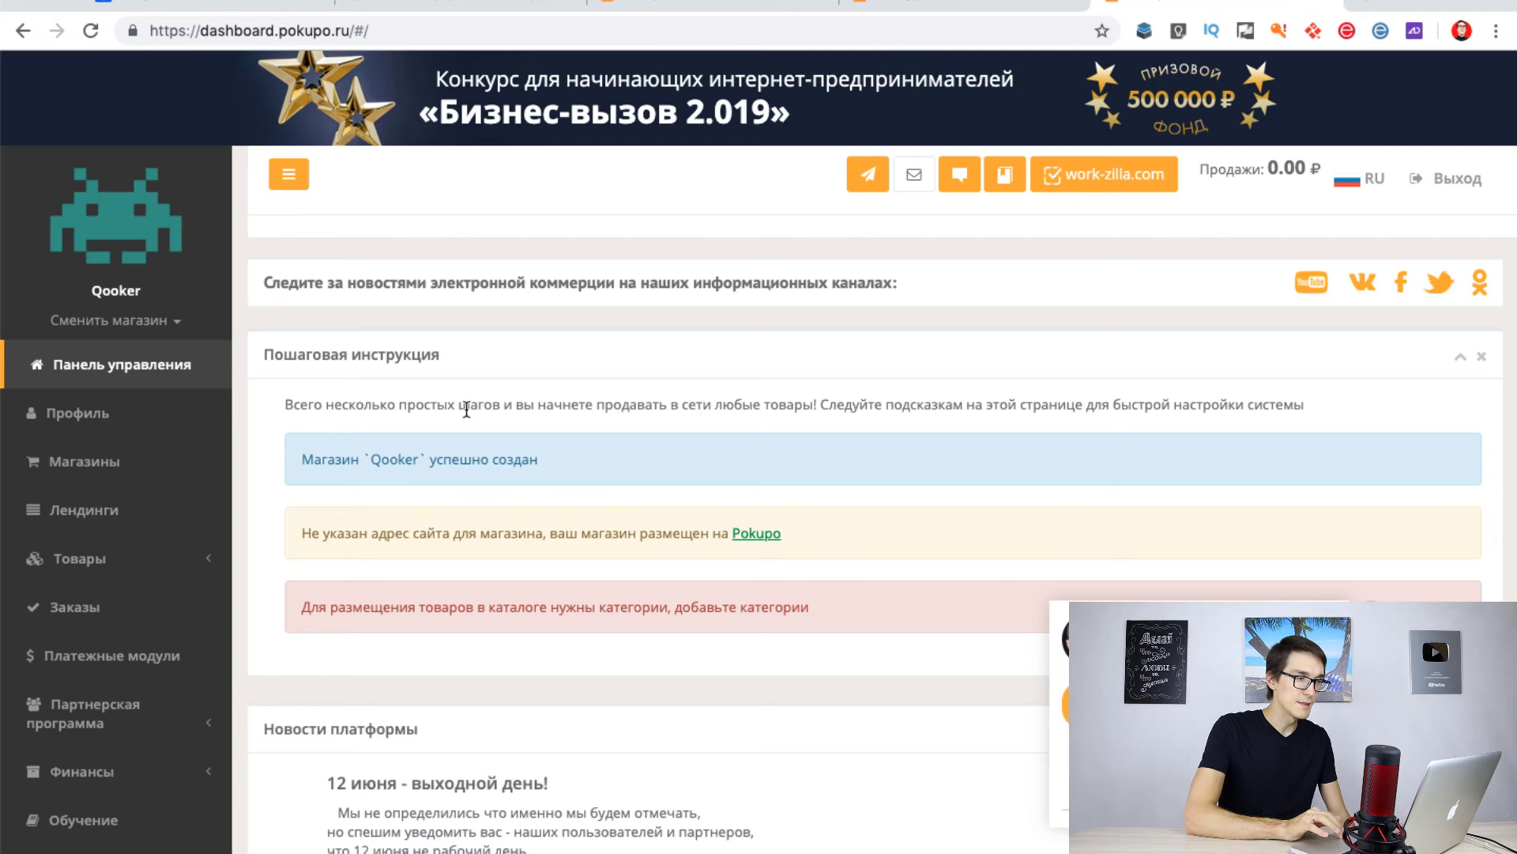
{"action": "scroll", "coordinate": [103, 395], "scroll_direction": "down", "scroll_amount": 5}
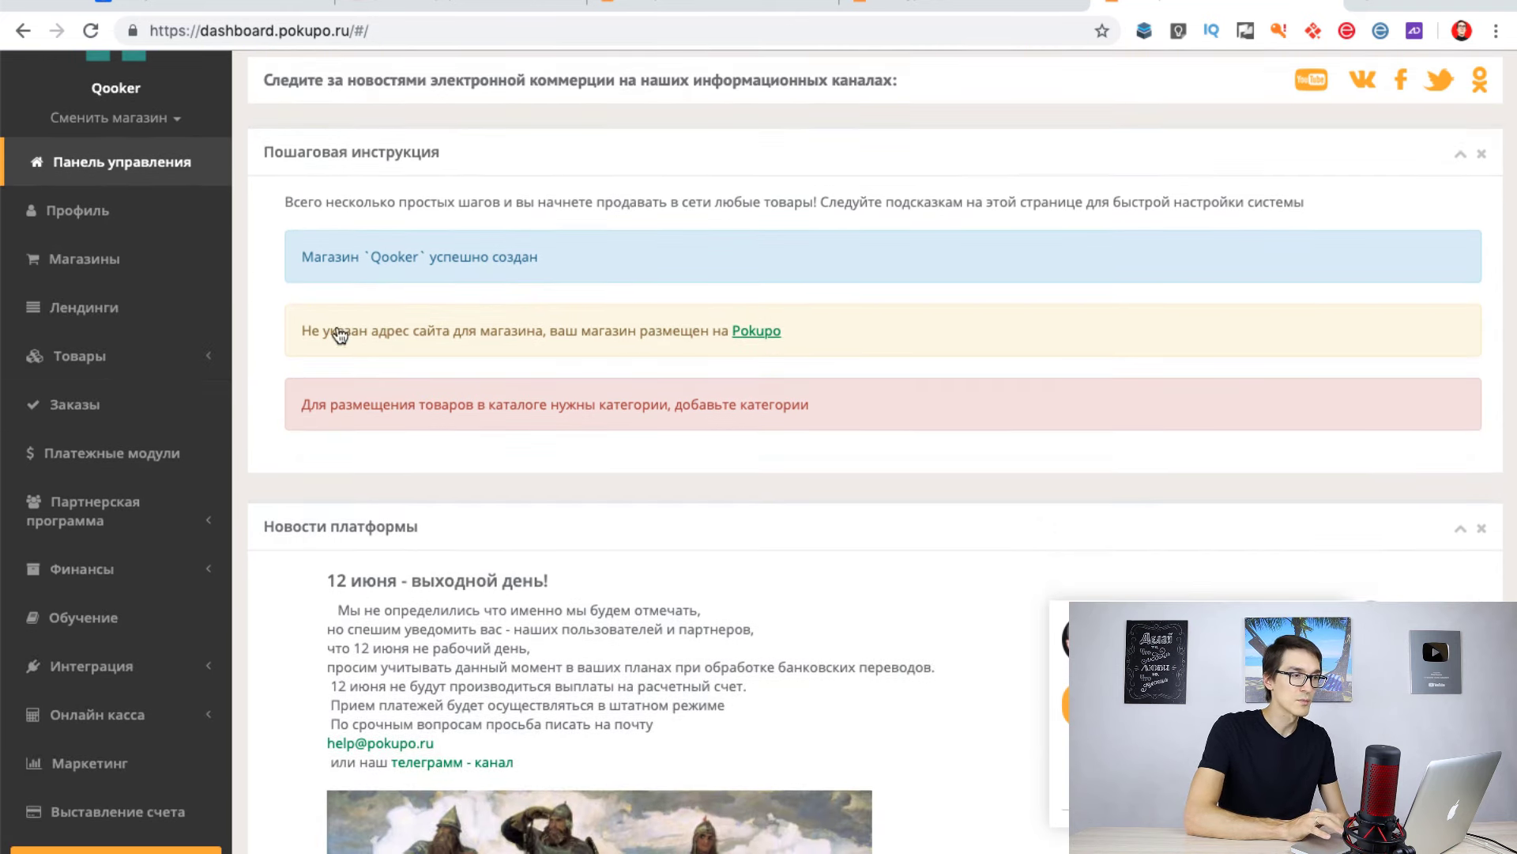
{"action": "scroll", "coordinate": [340, 334], "scroll_direction": "up", "scroll_amount": 2}
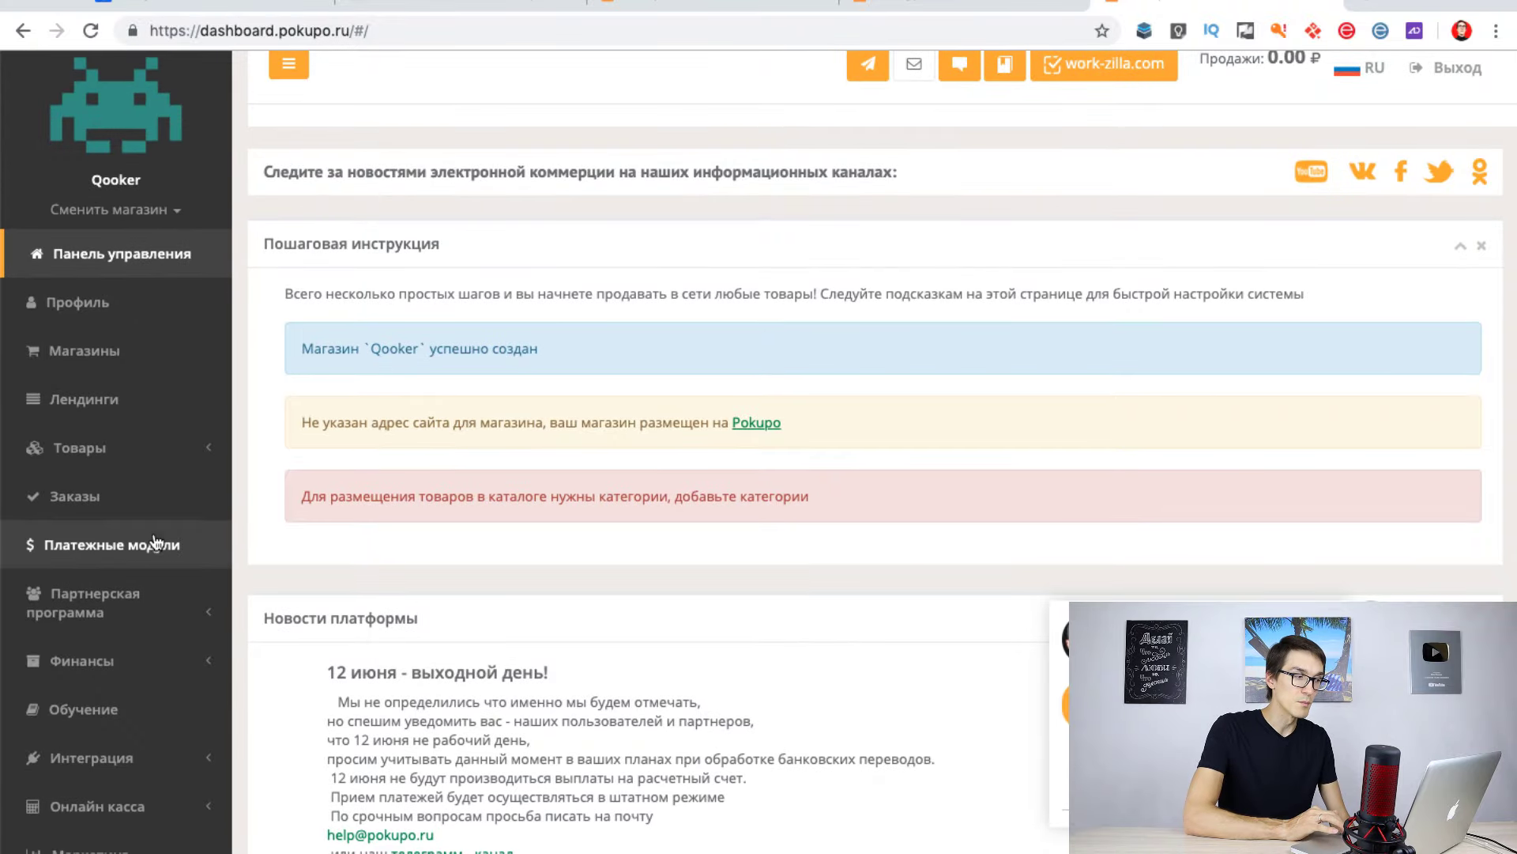
{"action": "scroll", "coordinate": [127, 791], "scroll_direction": "down", "scroll_amount": 1}
{"action": "scroll", "coordinate": [127, 778], "scroll_direction": "up", "scroll_amount": 1}
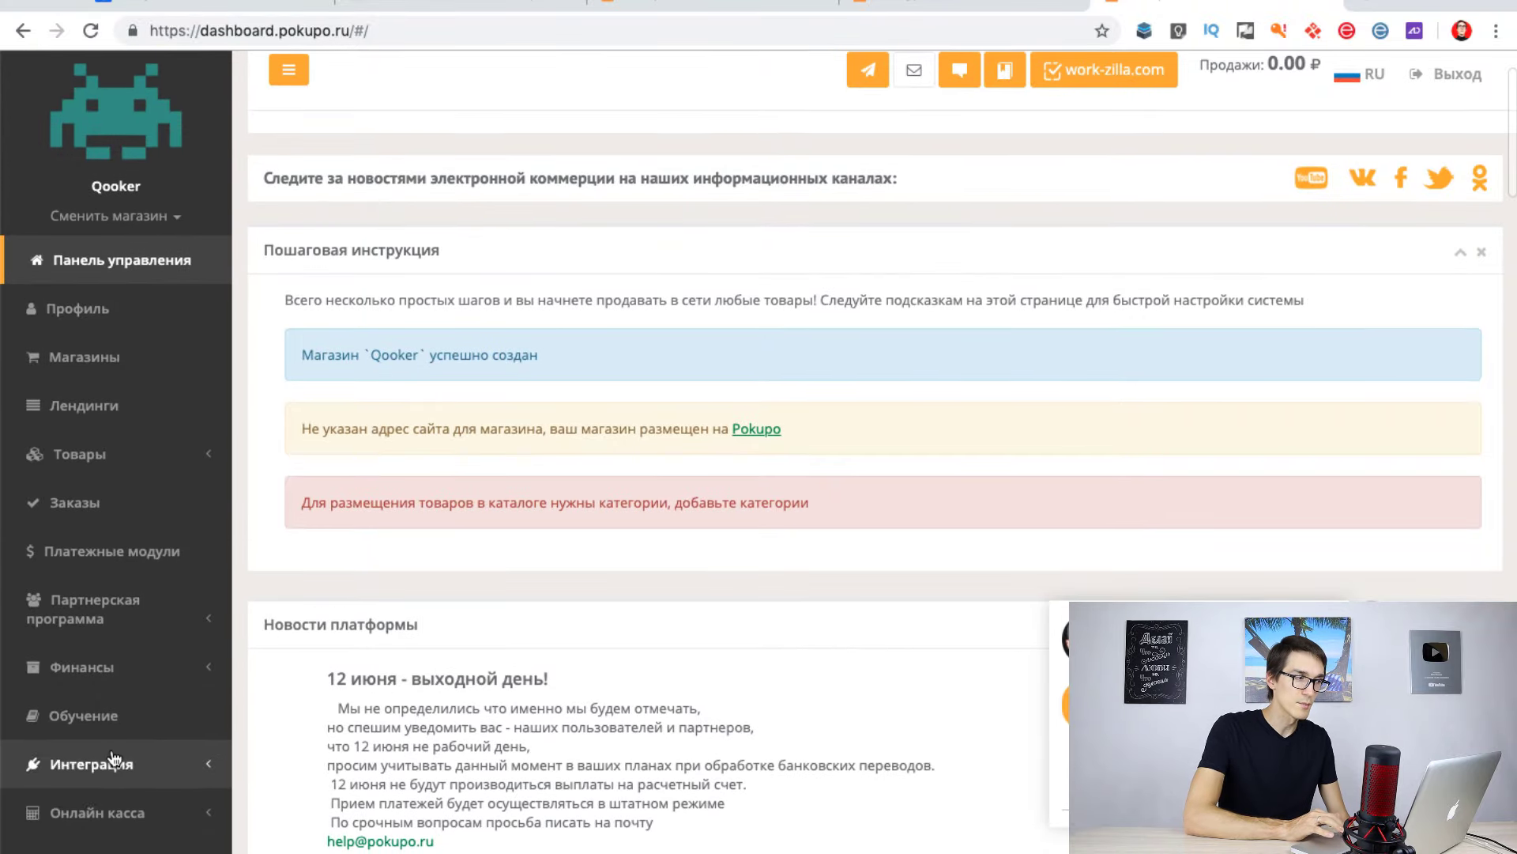
Open the Qooker storefront from the list of stores and look through its home page down to the news section.
{"action": "left_click", "coordinate": [149, 373]}
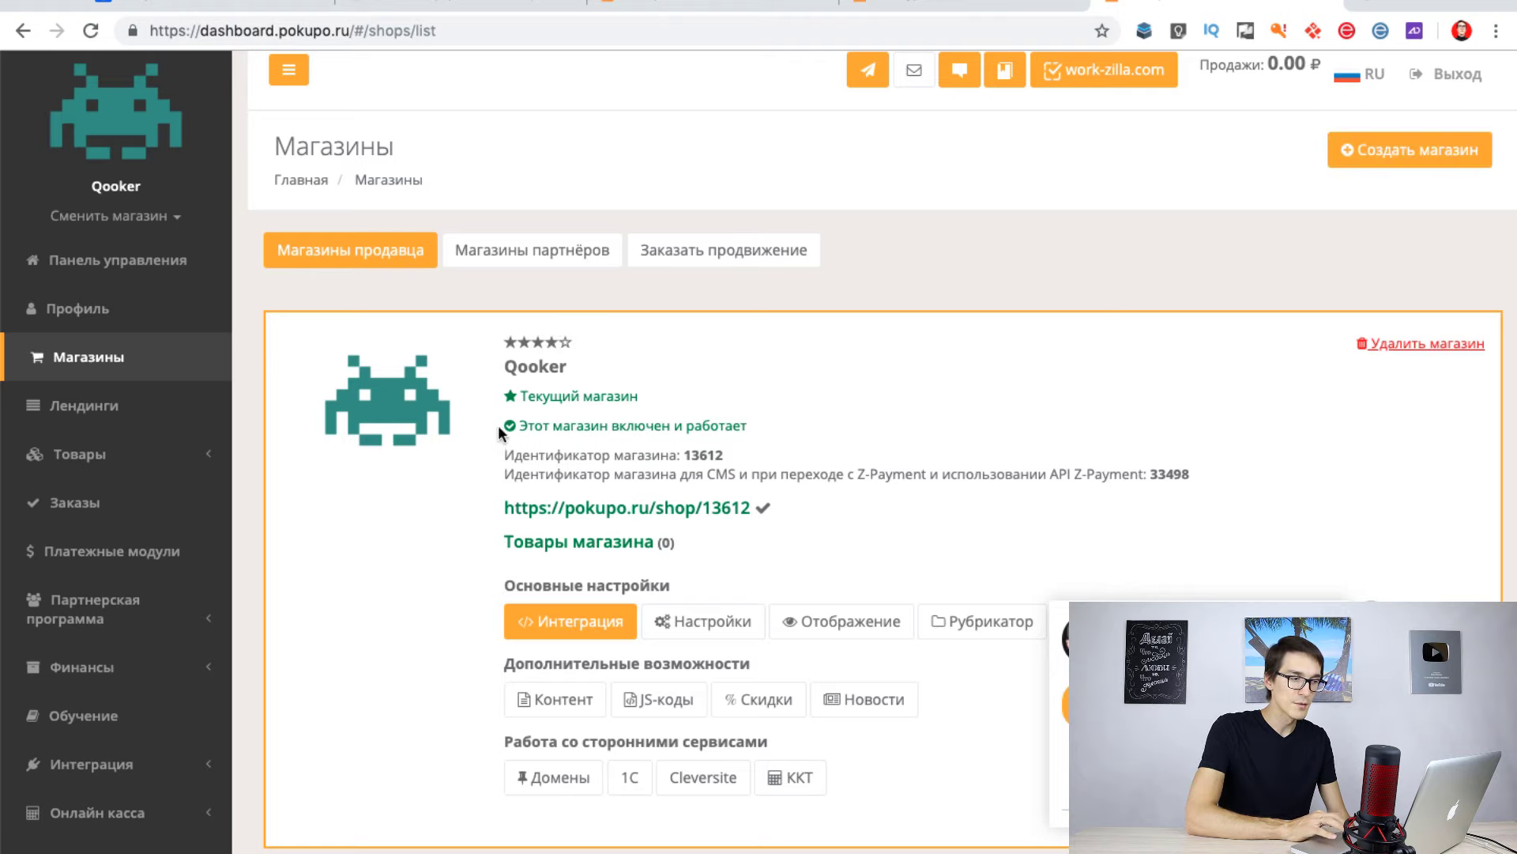
{"action": "scroll", "coordinate": [497, 424], "scroll_direction": "down", "scroll_amount": 2}
{"action": "left_click", "coordinate": [685, 423]}
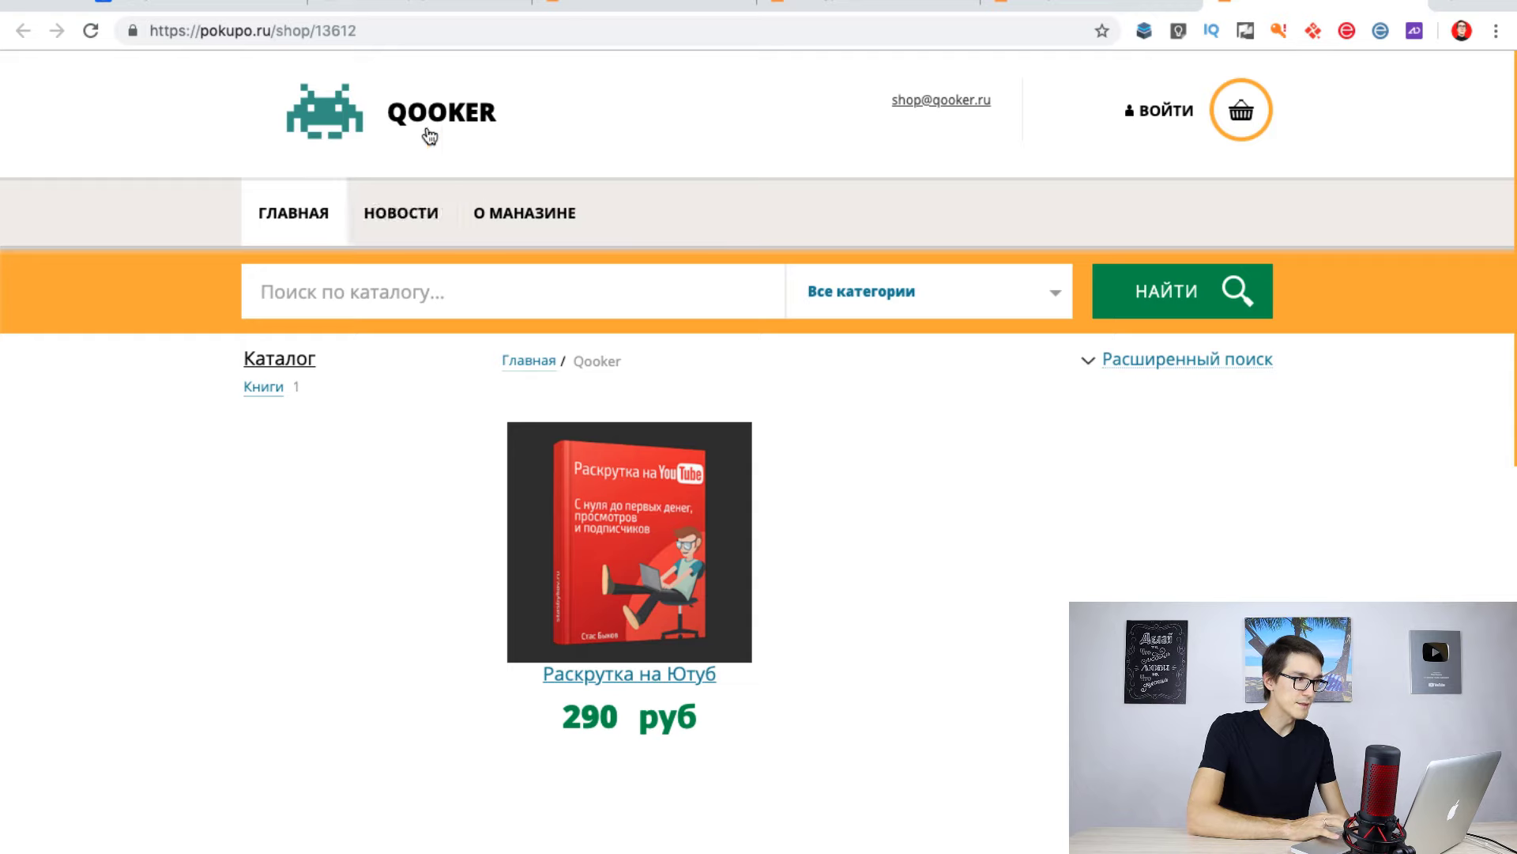
{"action": "mouse_move", "coordinate": [587, 448]}
{"action": "scroll", "coordinate": [587, 447], "scroll_direction": "down", "scroll_amount": 3}
{"action": "scroll", "coordinate": [587, 447], "scroll_direction": "down", "scroll_amount": 8}
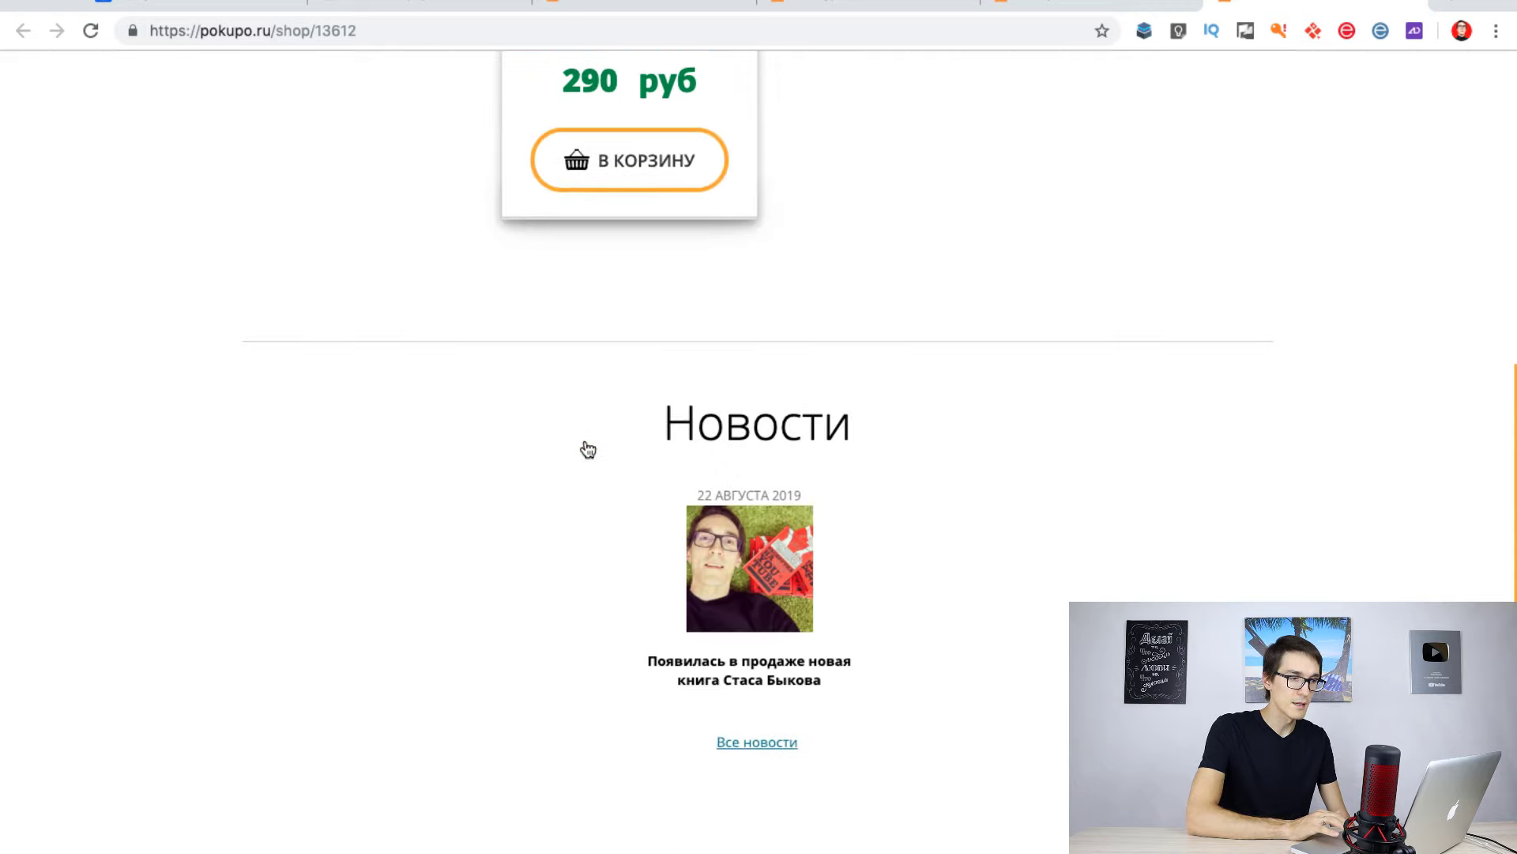
{"action": "scroll", "coordinate": [585, 447], "scroll_direction": "up", "scroll_amount": 4}
{"action": "scroll", "coordinate": [585, 447], "scroll_direction": "up", "scroll_amount": 7}
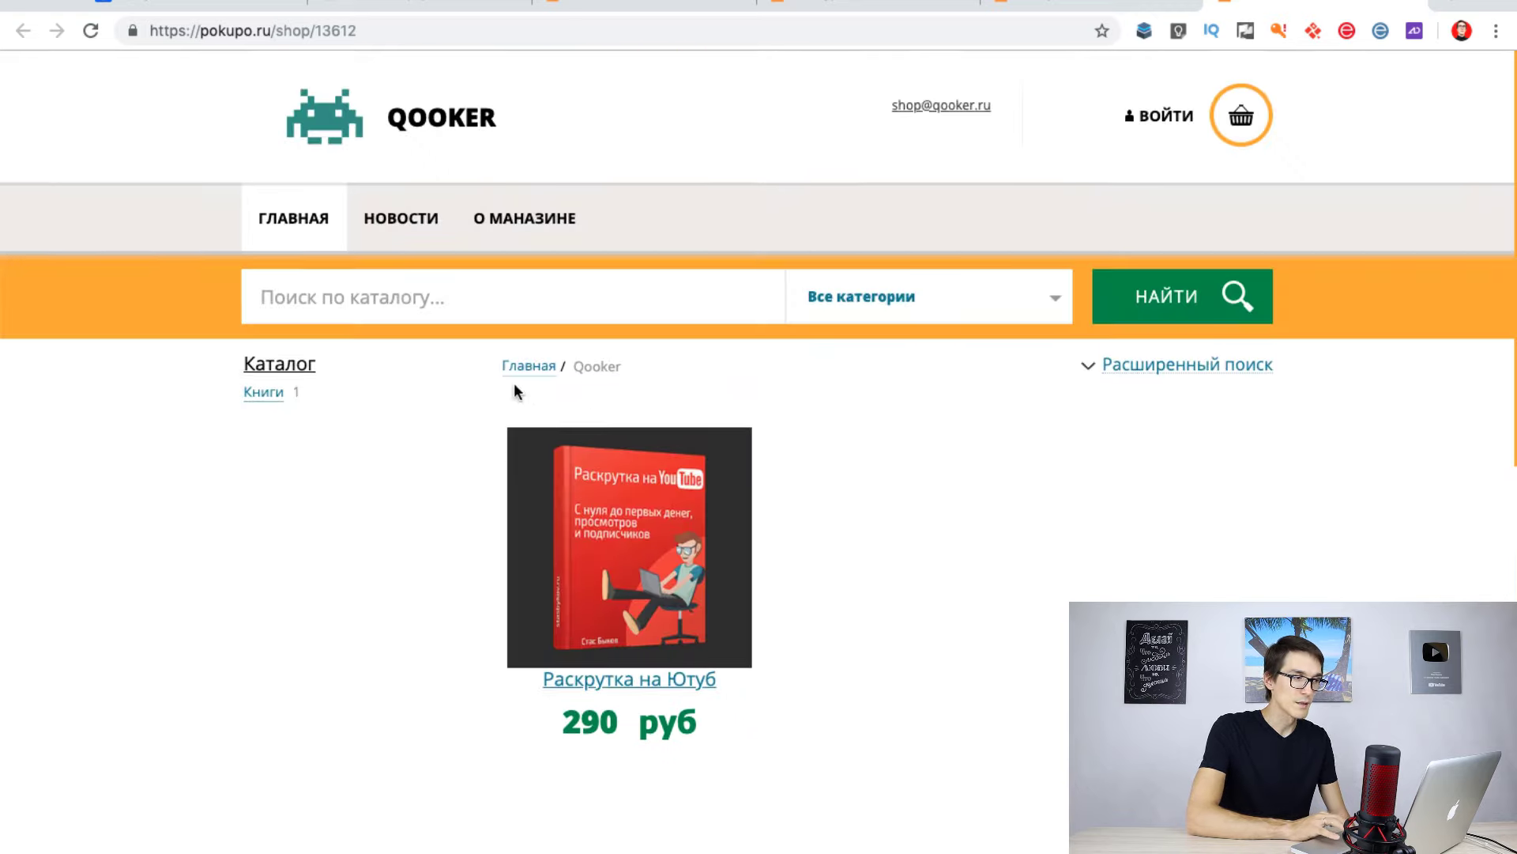
View the storefront's Новости and О маназине pages and return to its home page.
{"action": "left_click", "coordinate": [380, 225]}
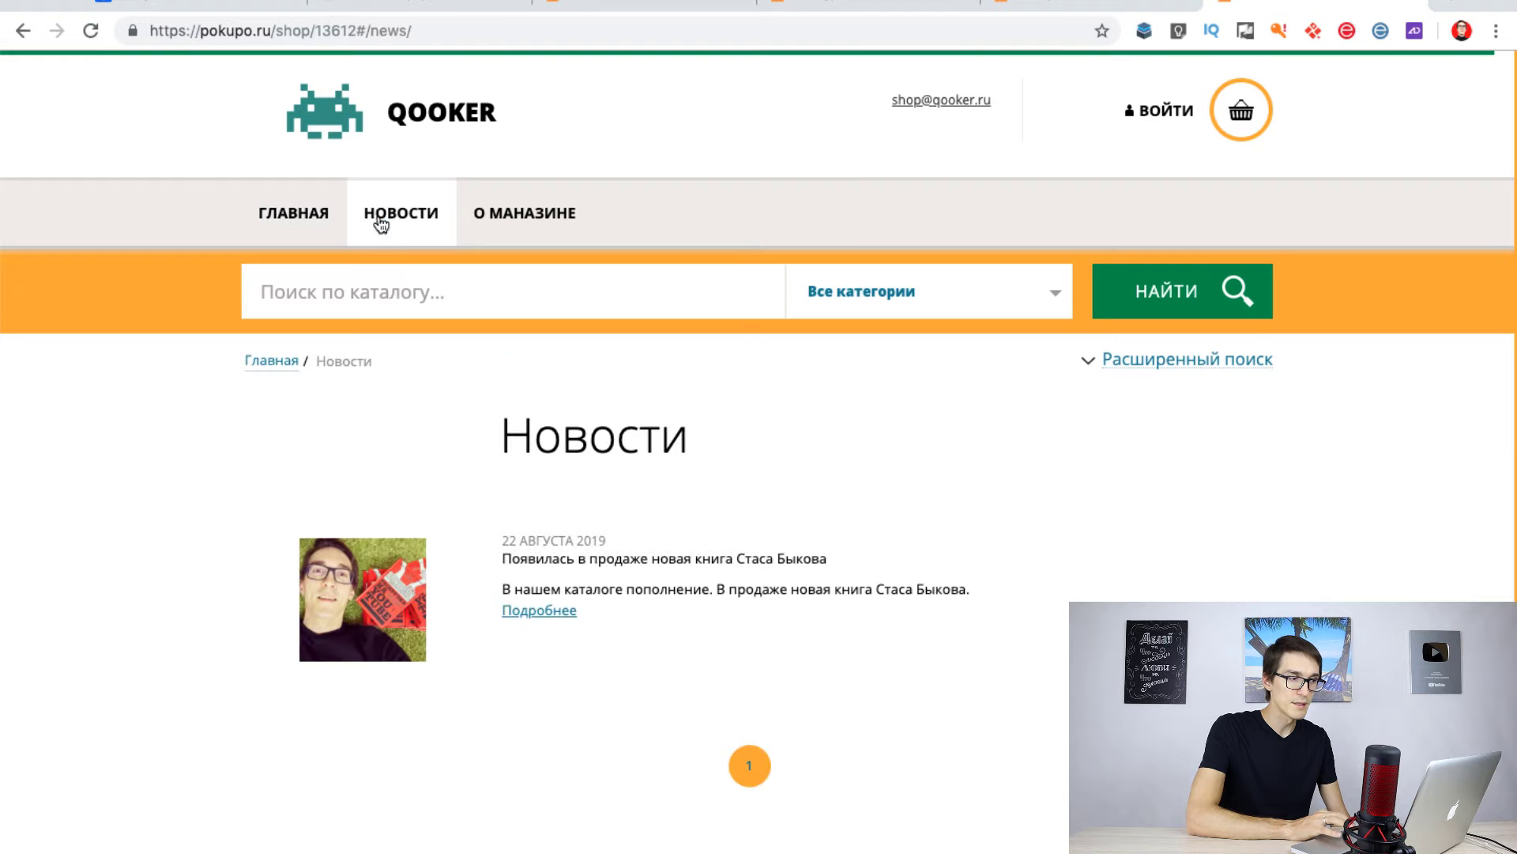
{"action": "left_click", "coordinate": [504, 230]}
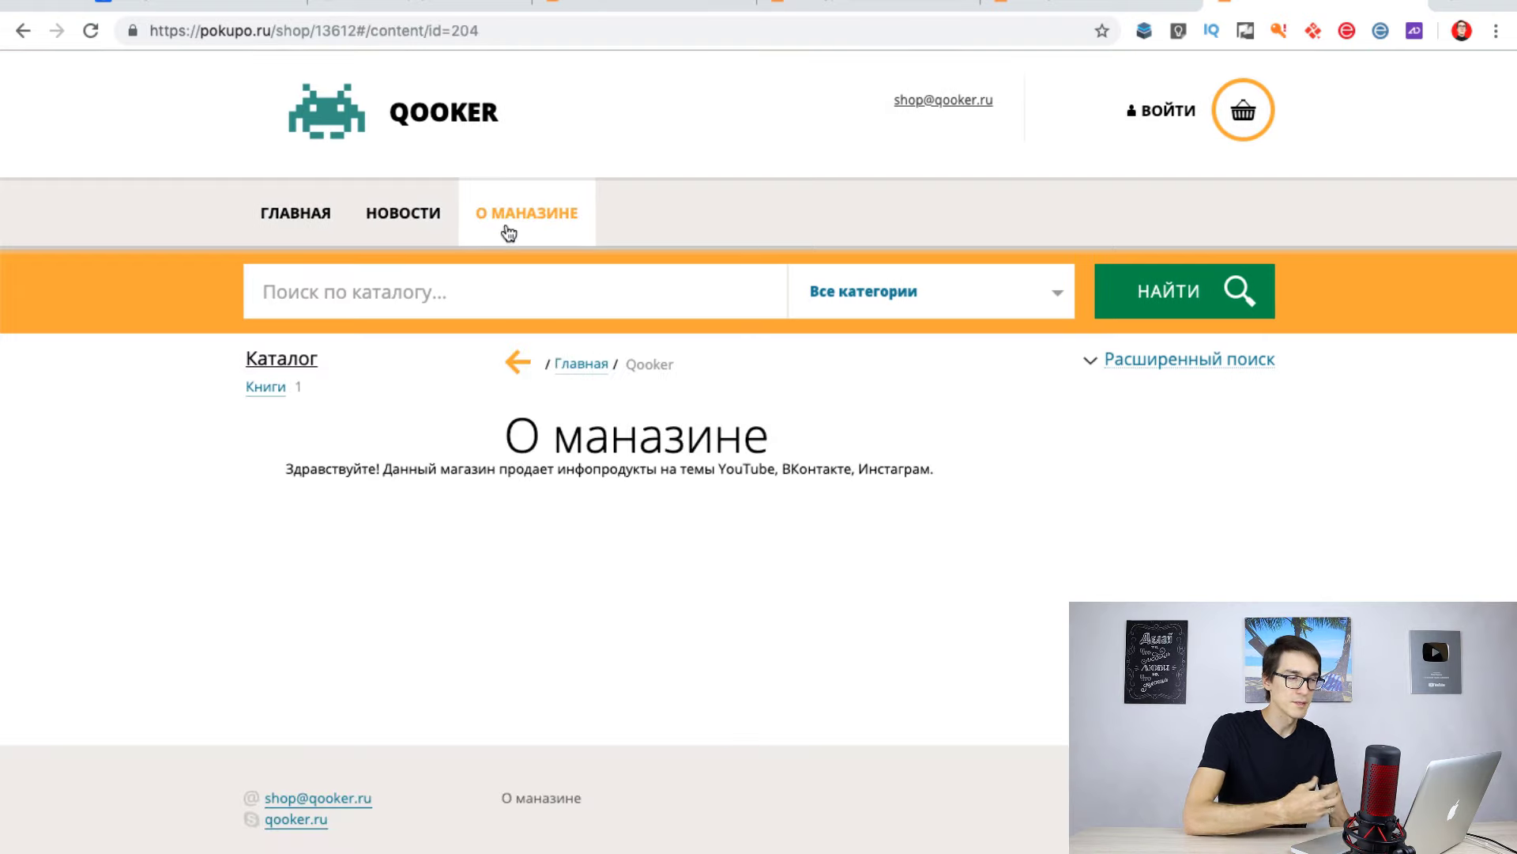
{"action": "left_click", "coordinate": [273, 241]}
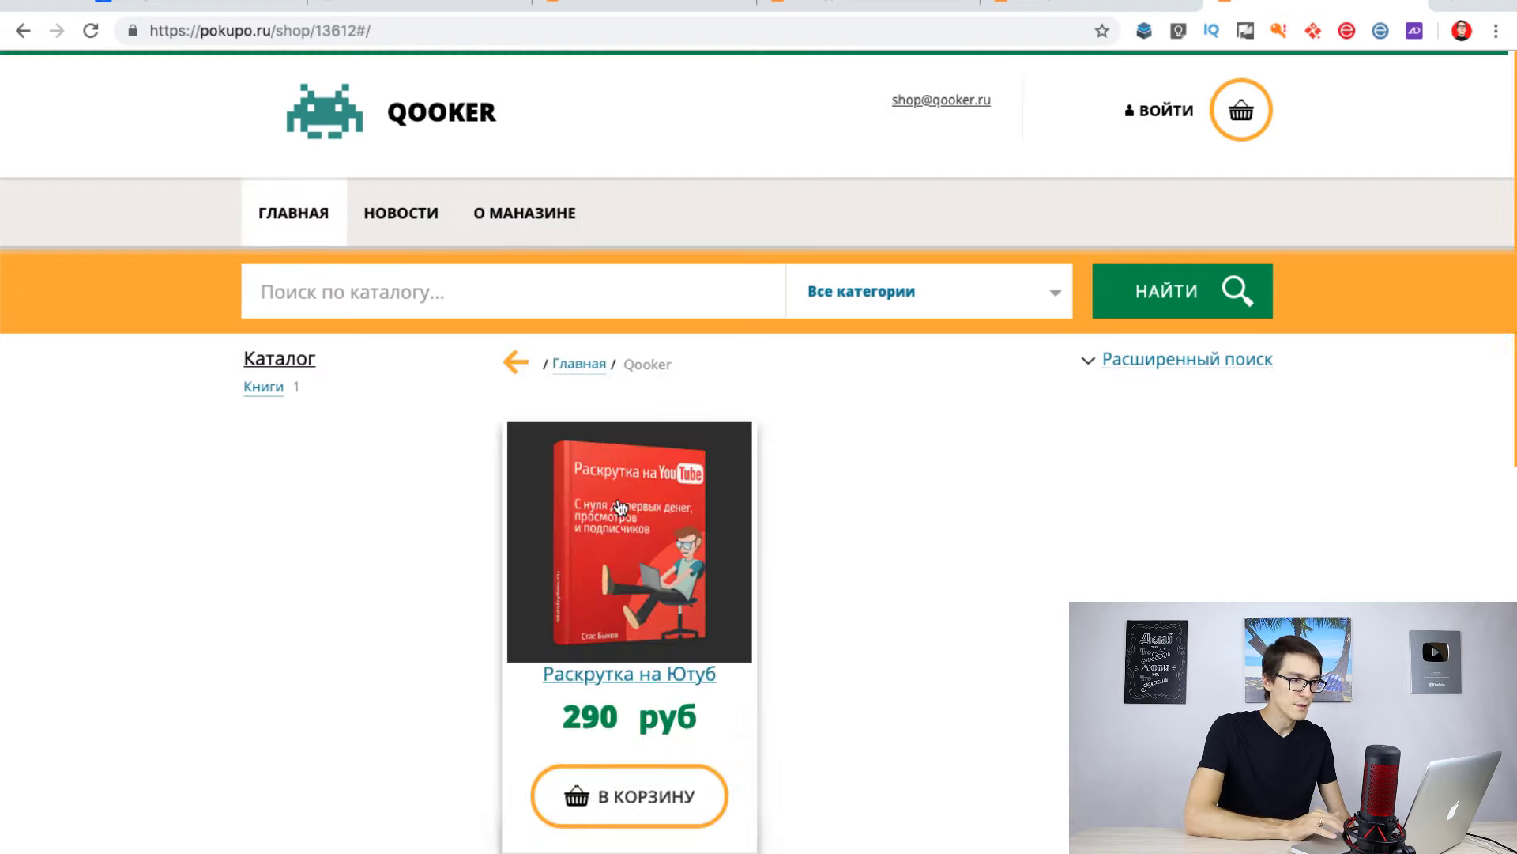
Open the book Раскрутка на Ютуб, look through its product page, and start an immediate purchase.
{"action": "left_click", "coordinate": [730, 503]}
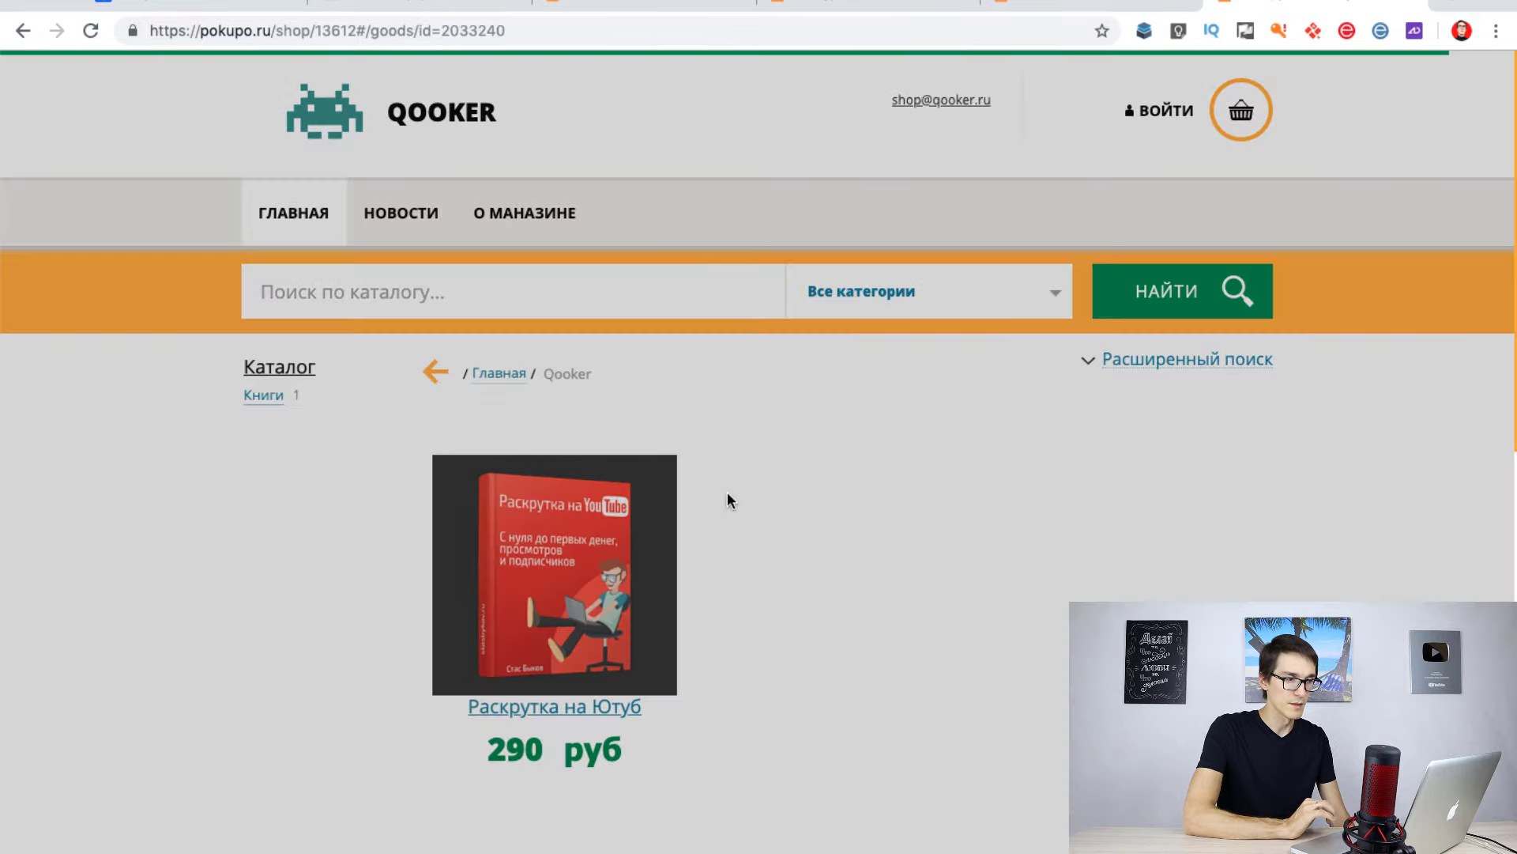
{"action": "scroll", "coordinate": [722, 483], "scroll_direction": "down", "scroll_amount": 8}
{"action": "scroll", "coordinate": [722, 483], "scroll_direction": "down", "scroll_amount": 8}
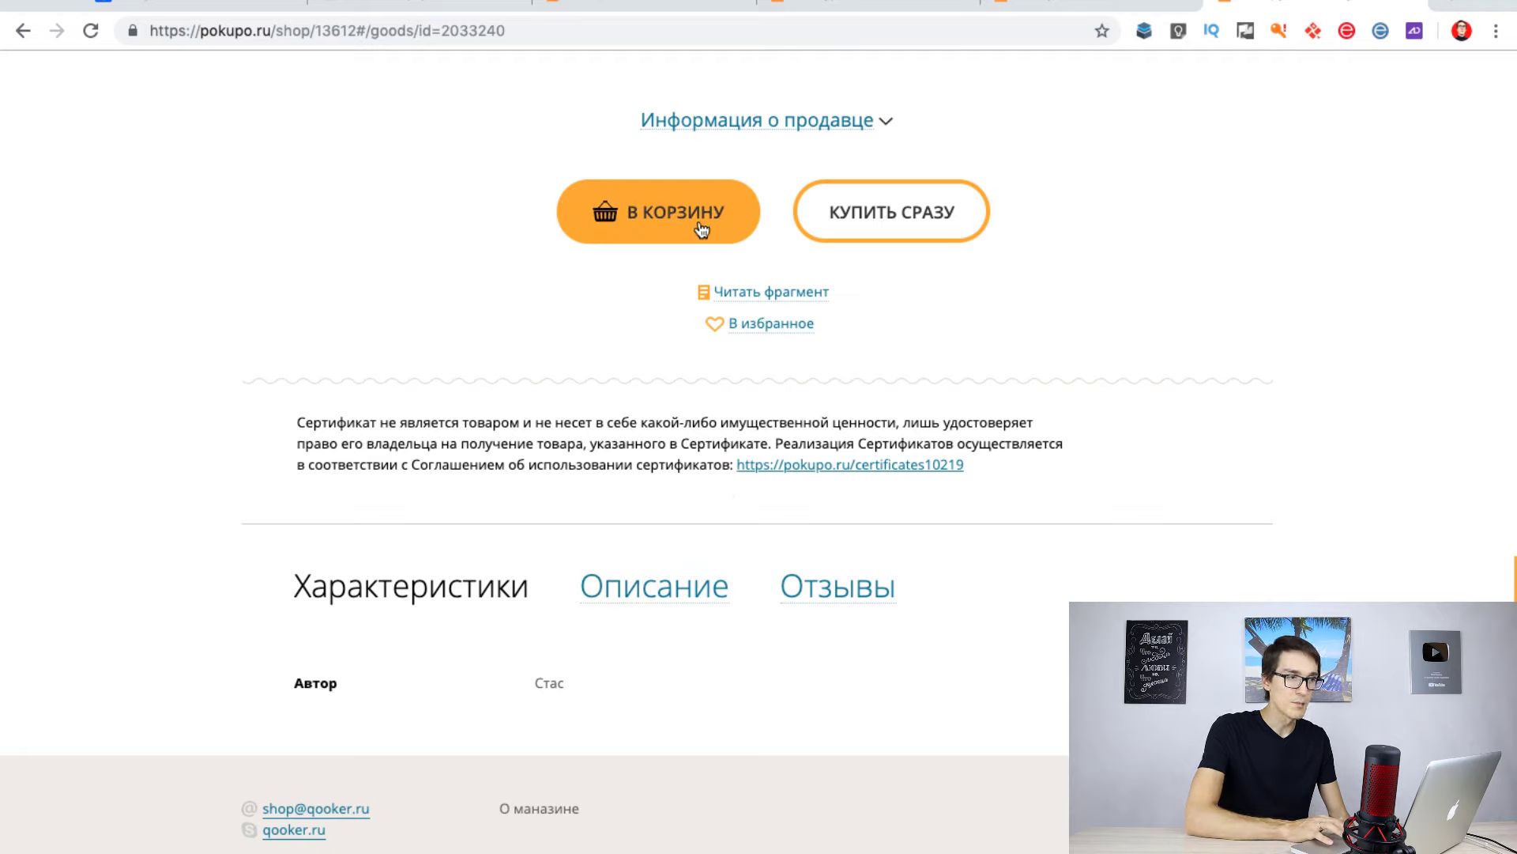
{"action": "left_click", "coordinate": [914, 218]}
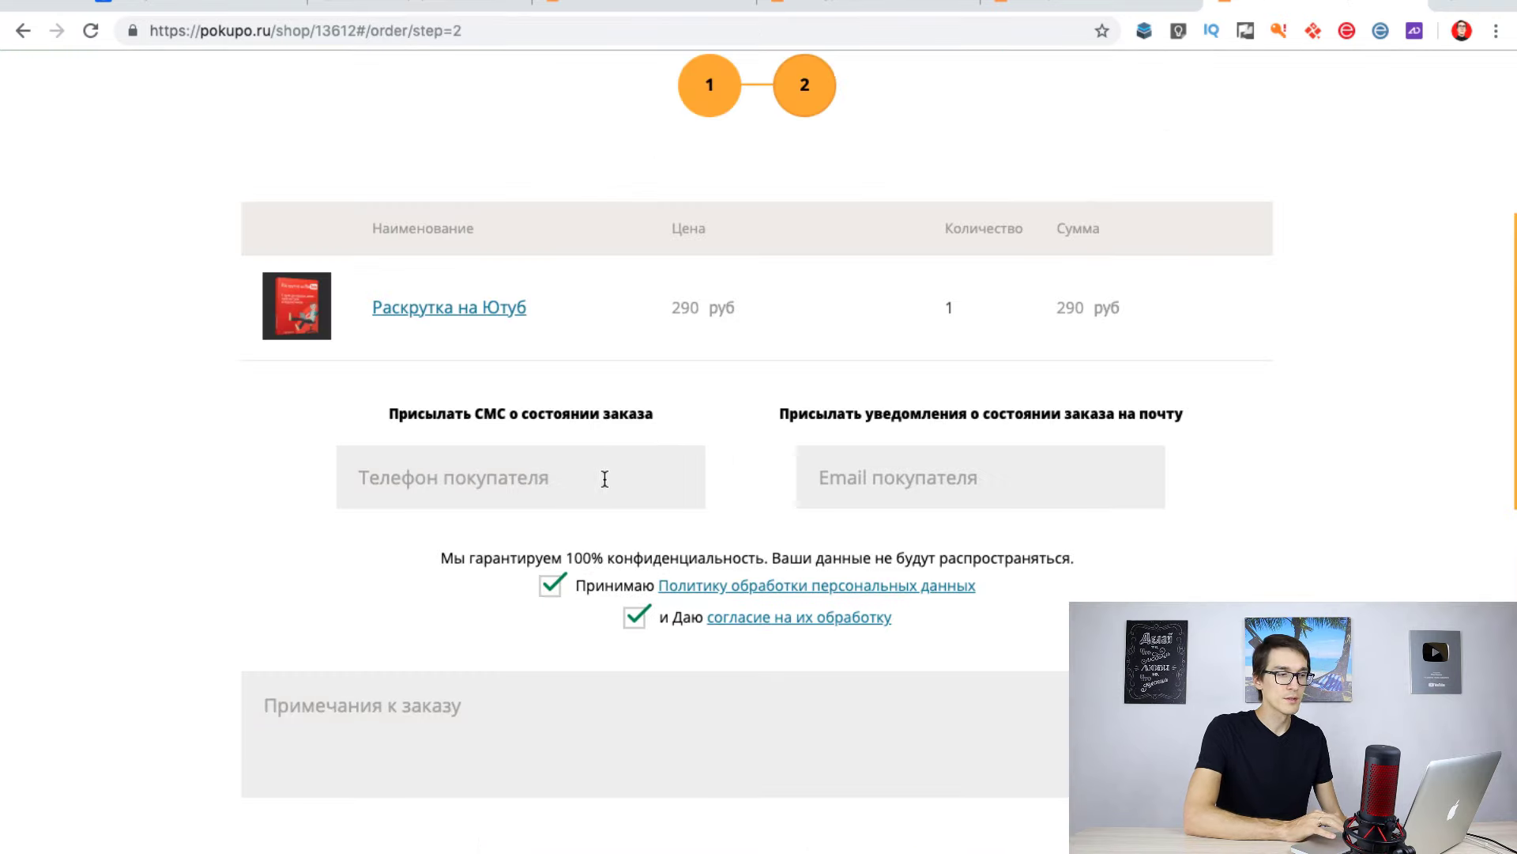
Review the payment methods in the order form and select Модуль оплаты на реквизиты продавца.
{"action": "scroll", "coordinate": [1054, 524], "scroll_direction": "down", "scroll_amount": 10}
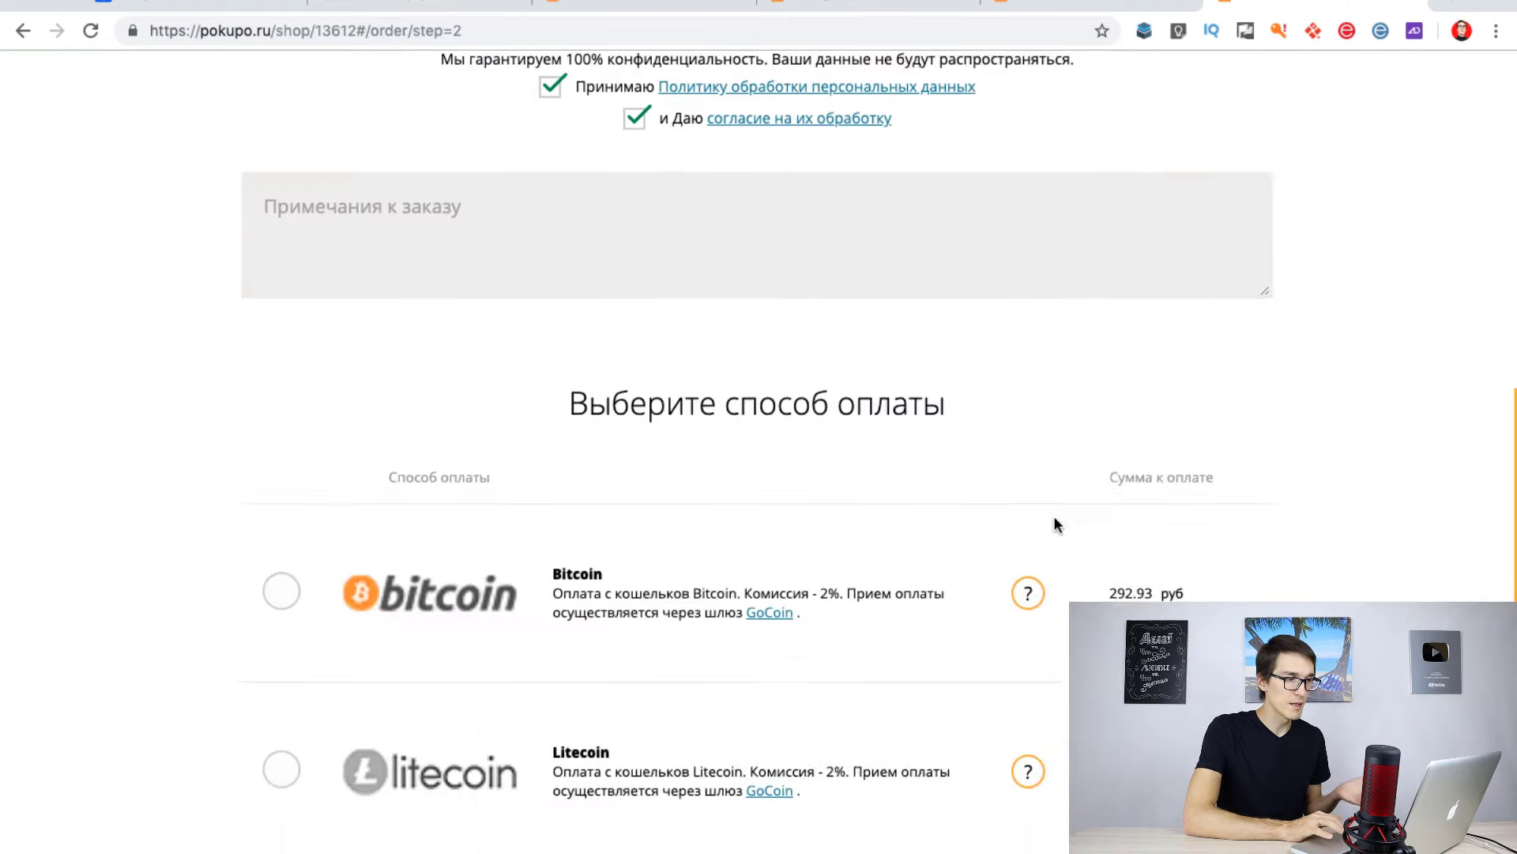
{"action": "left_click", "coordinate": [624, 564]}
{"action": "left_click", "coordinate": [627, 602]}
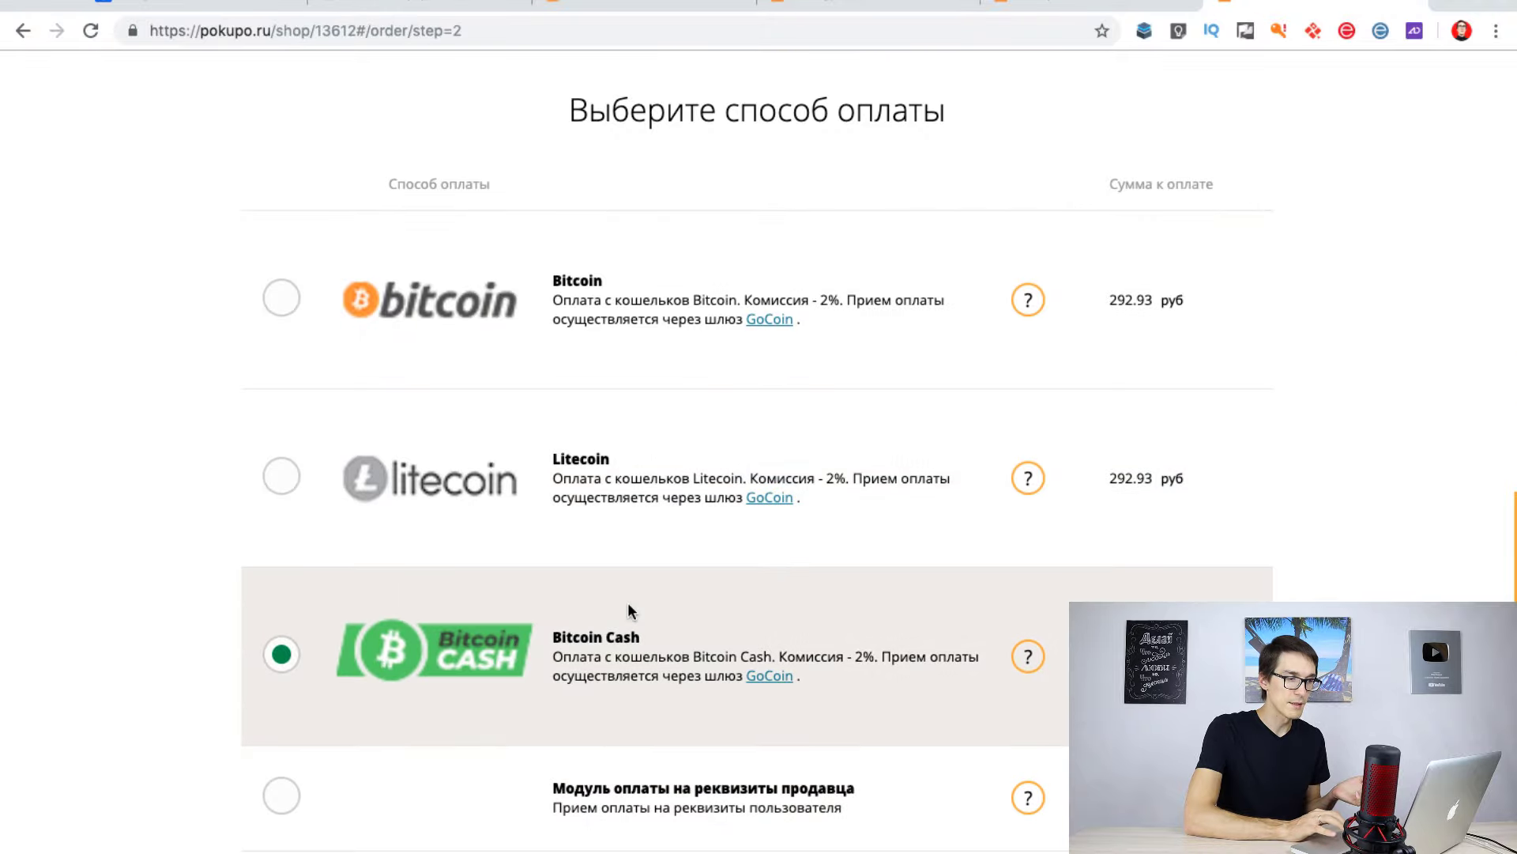
{"action": "scroll", "coordinate": [628, 603], "scroll_direction": "down", "scroll_amount": 3}
{"action": "left_click", "coordinate": [620, 538]}
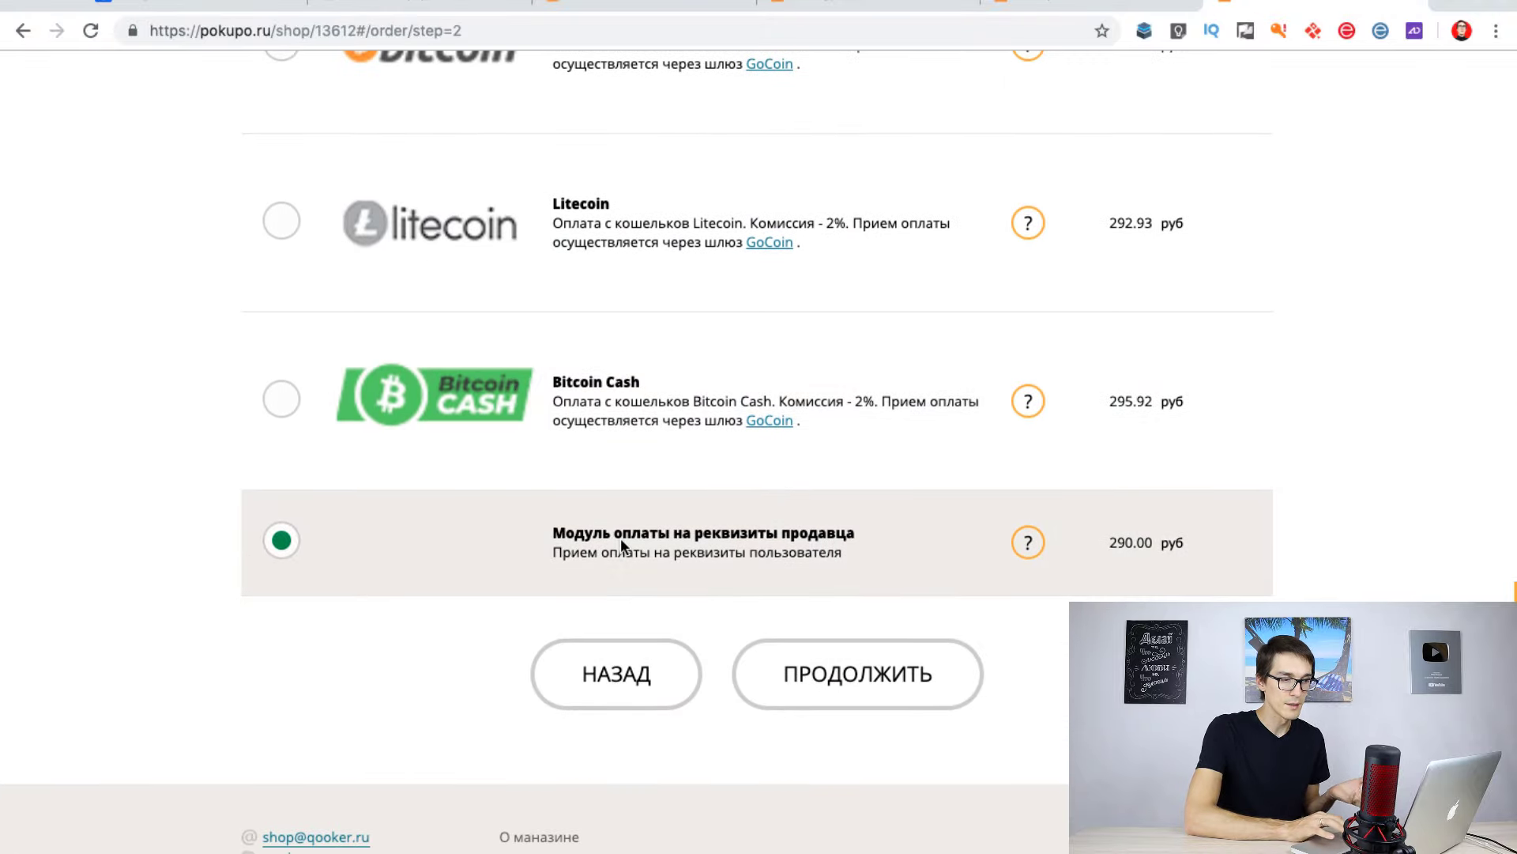
{"action": "scroll", "coordinate": [1024, 596], "scroll_direction": "up", "scroll_amount": 8}
{"action": "scroll", "coordinate": [1012, 447], "scroll_direction": "up", "scroll_amount": 6}
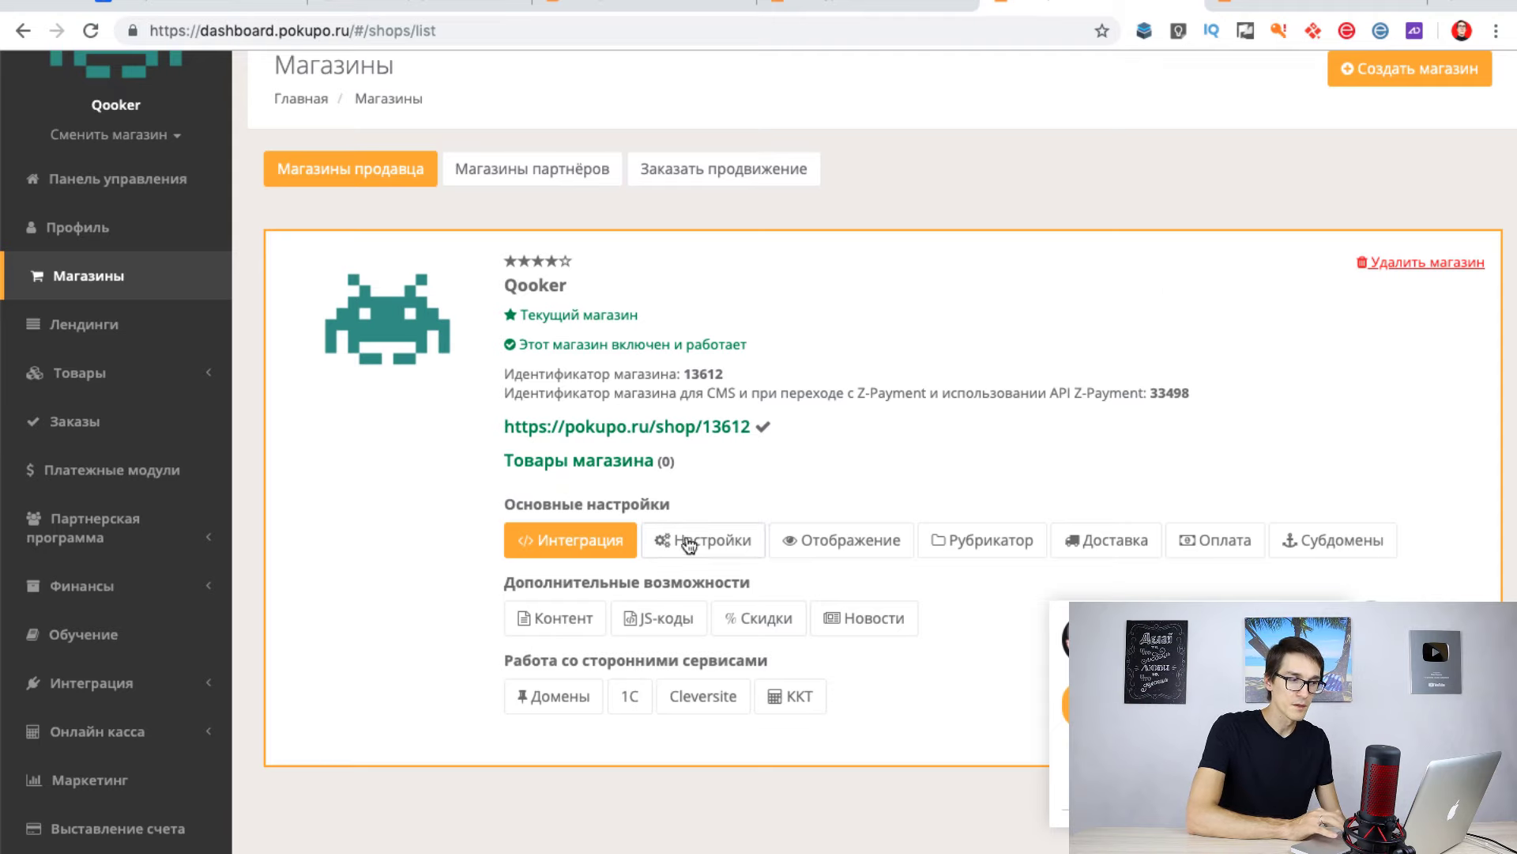
Back in the dashboard's store list, open the Qooker store's settings and review the name, description, time zone and sales type.
{"action": "scroll", "coordinate": [711, 537], "scroll_direction": "down", "scroll_amount": 2}
{"action": "scroll", "coordinate": [711, 506], "scroll_direction": "up", "scroll_amount": 1}
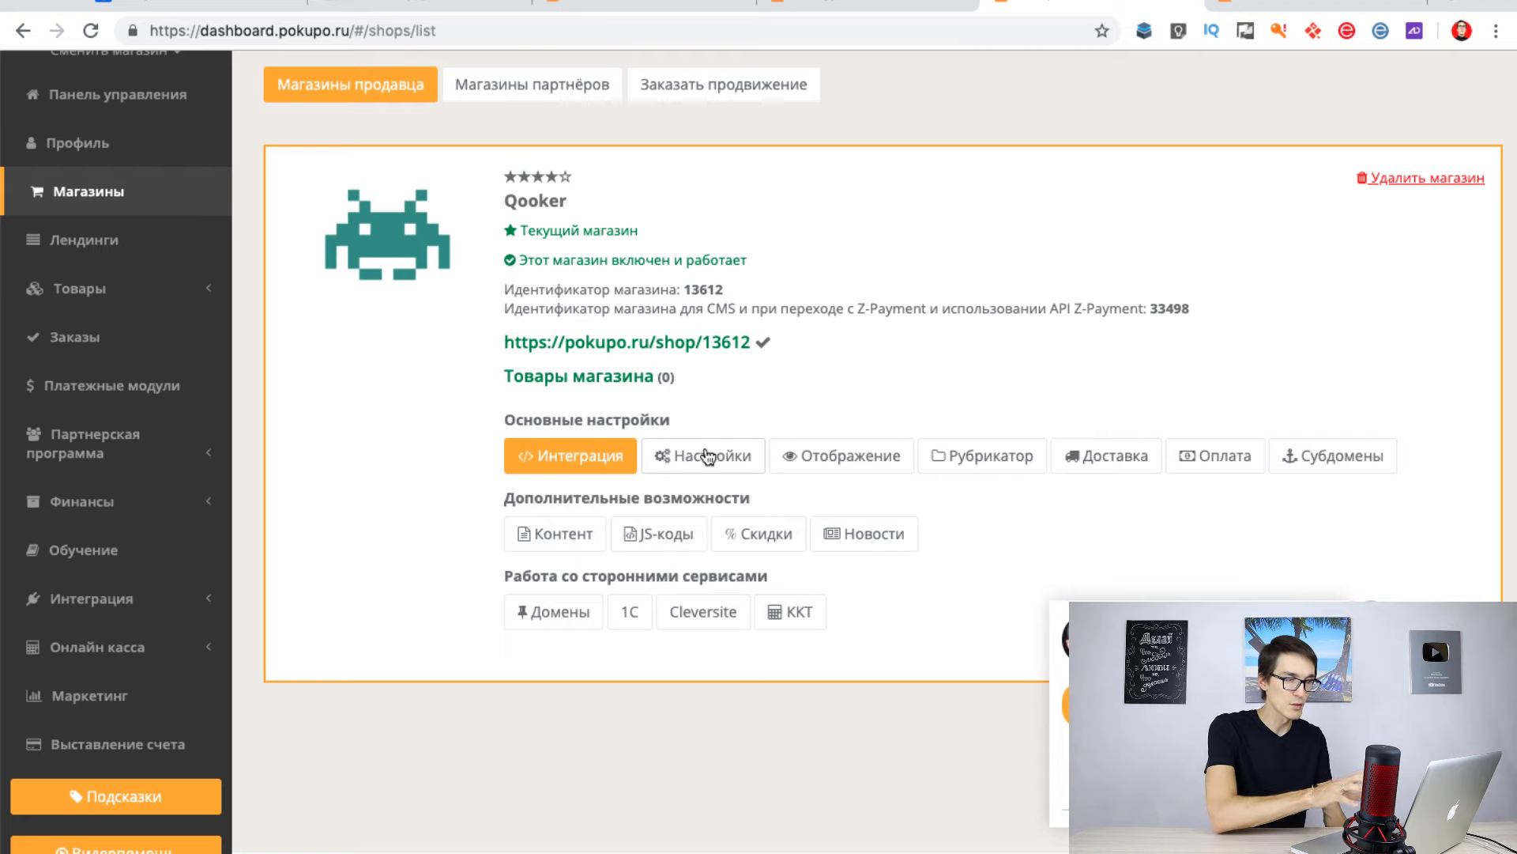
{"action": "left_click", "coordinate": [708, 456]}
{"action": "scroll", "coordinate": [704, 446], "scroll_direction": "down", "scroll_amount": 2}
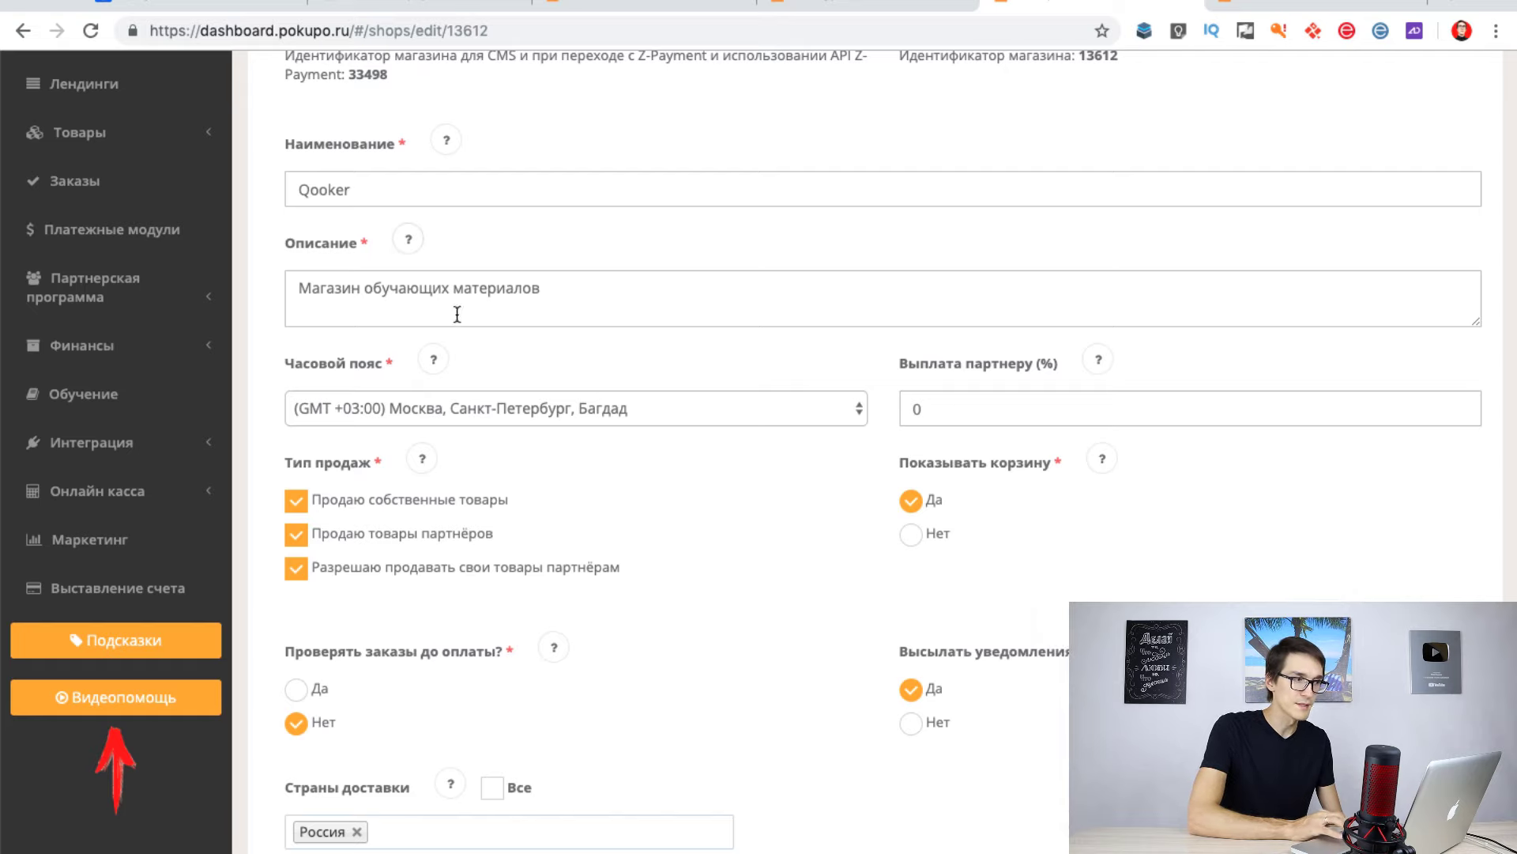
{"action": "scroll", "coordinate": [640, 316], "scroll_direction": "down", "scroll_amount": 2}
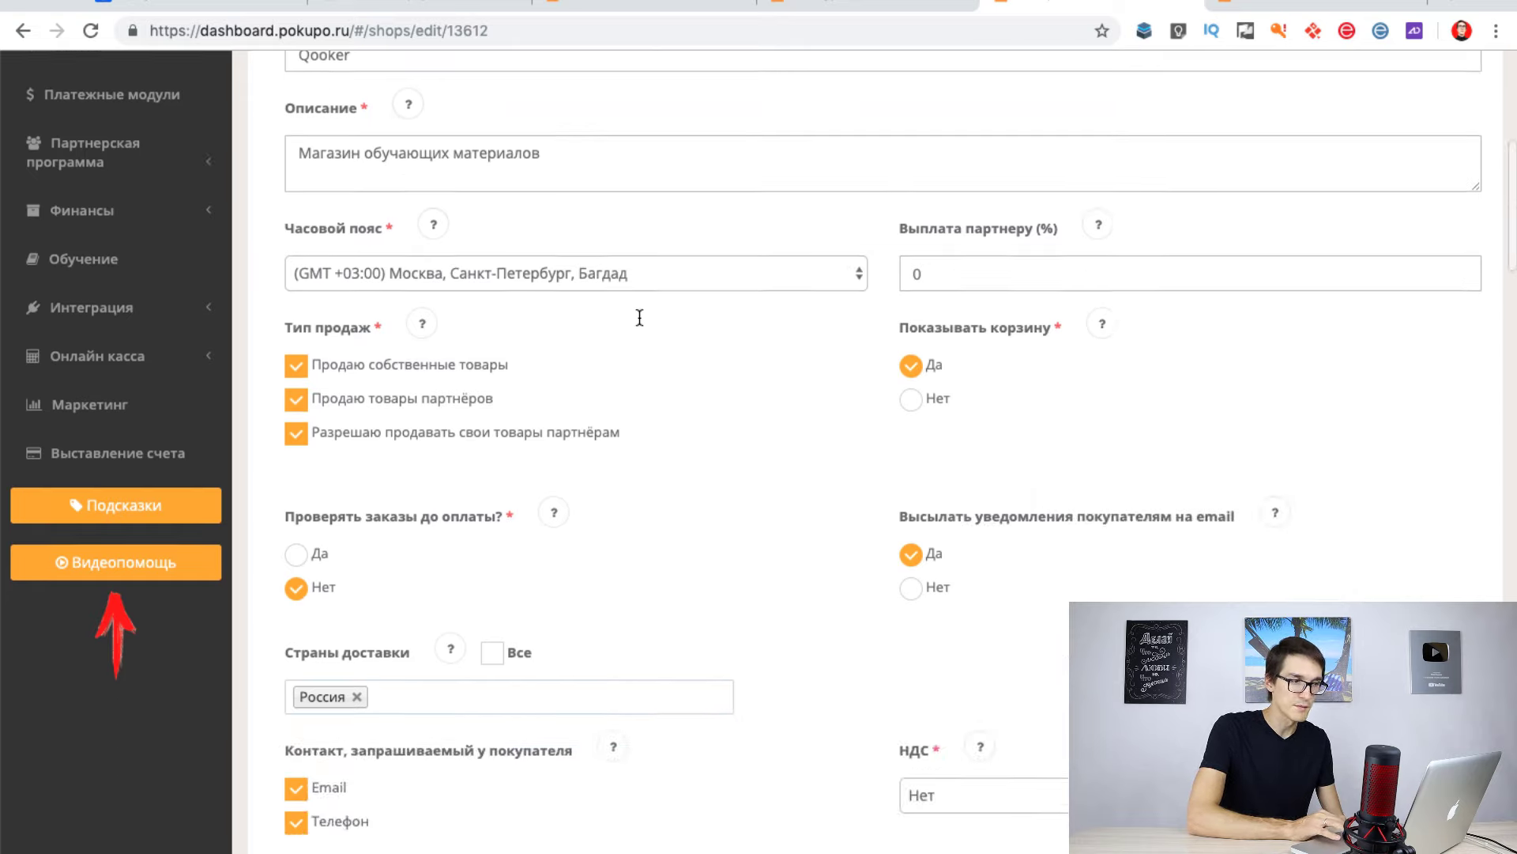
{"action": "scroll", "coordinate": [638, 321], "scroll_direction": "down", "scroll_amount": 2}
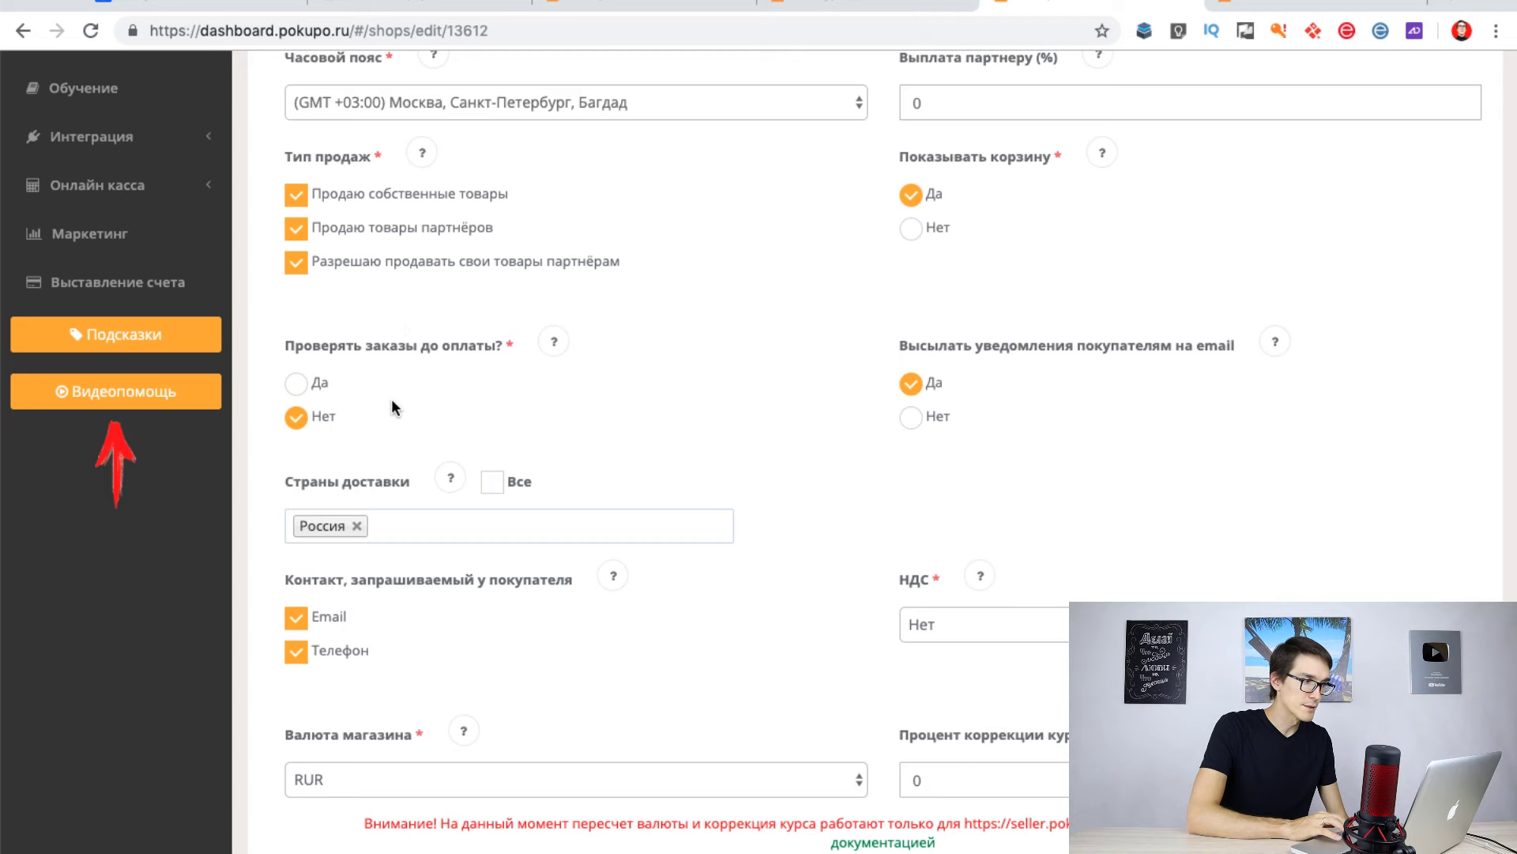
Switch the store's order check before payment to Да and back to Нет.
{"action": "scroll", "coordinate": [375, 398], "scroll_direction": "down", "scroll_amount": 1}
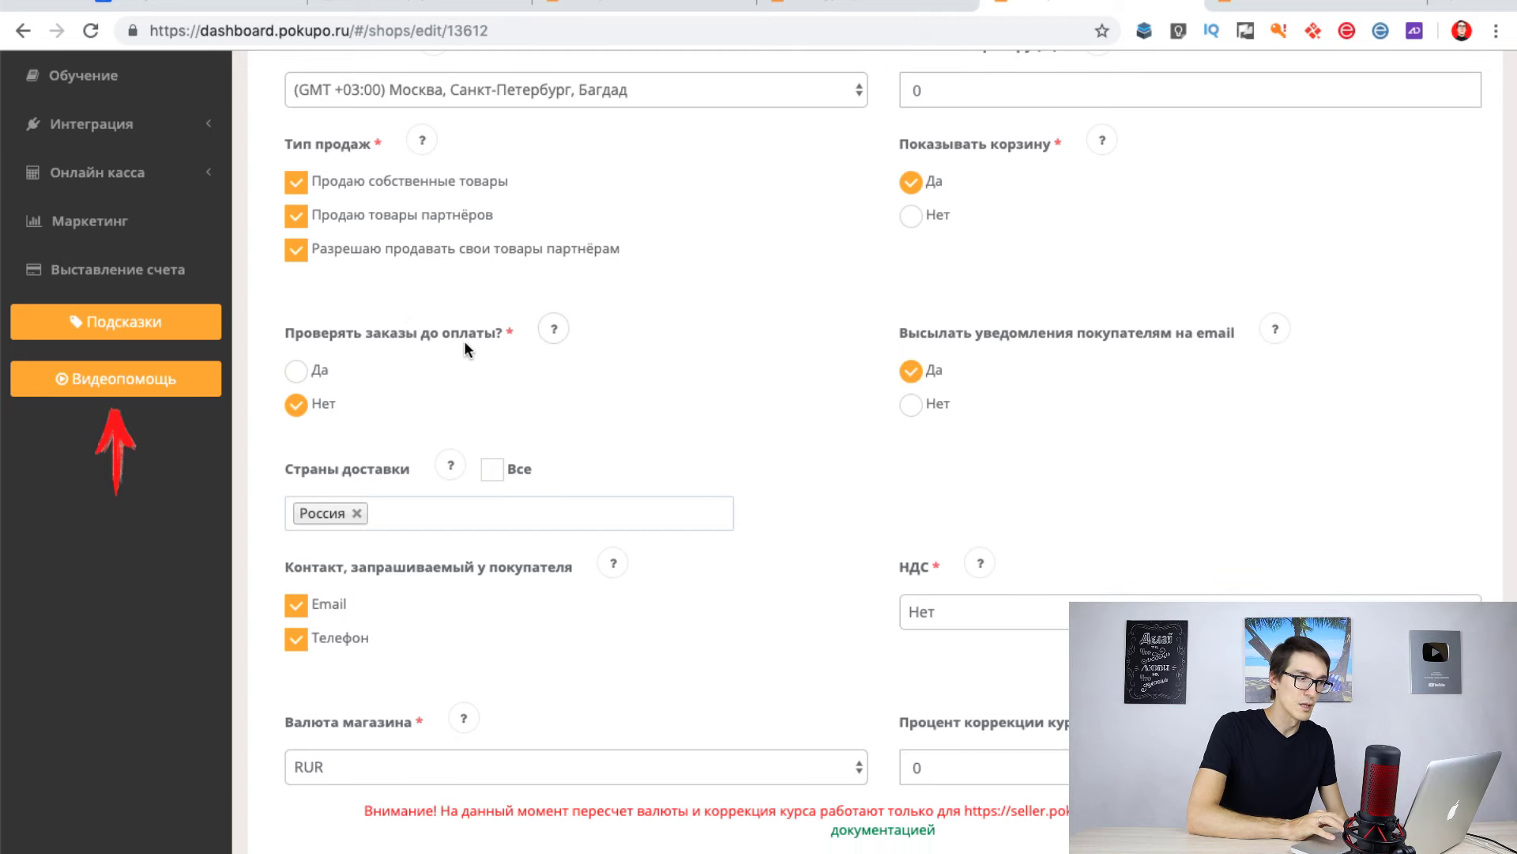
{"action": "left_click", "coordinate": [297, 378]}
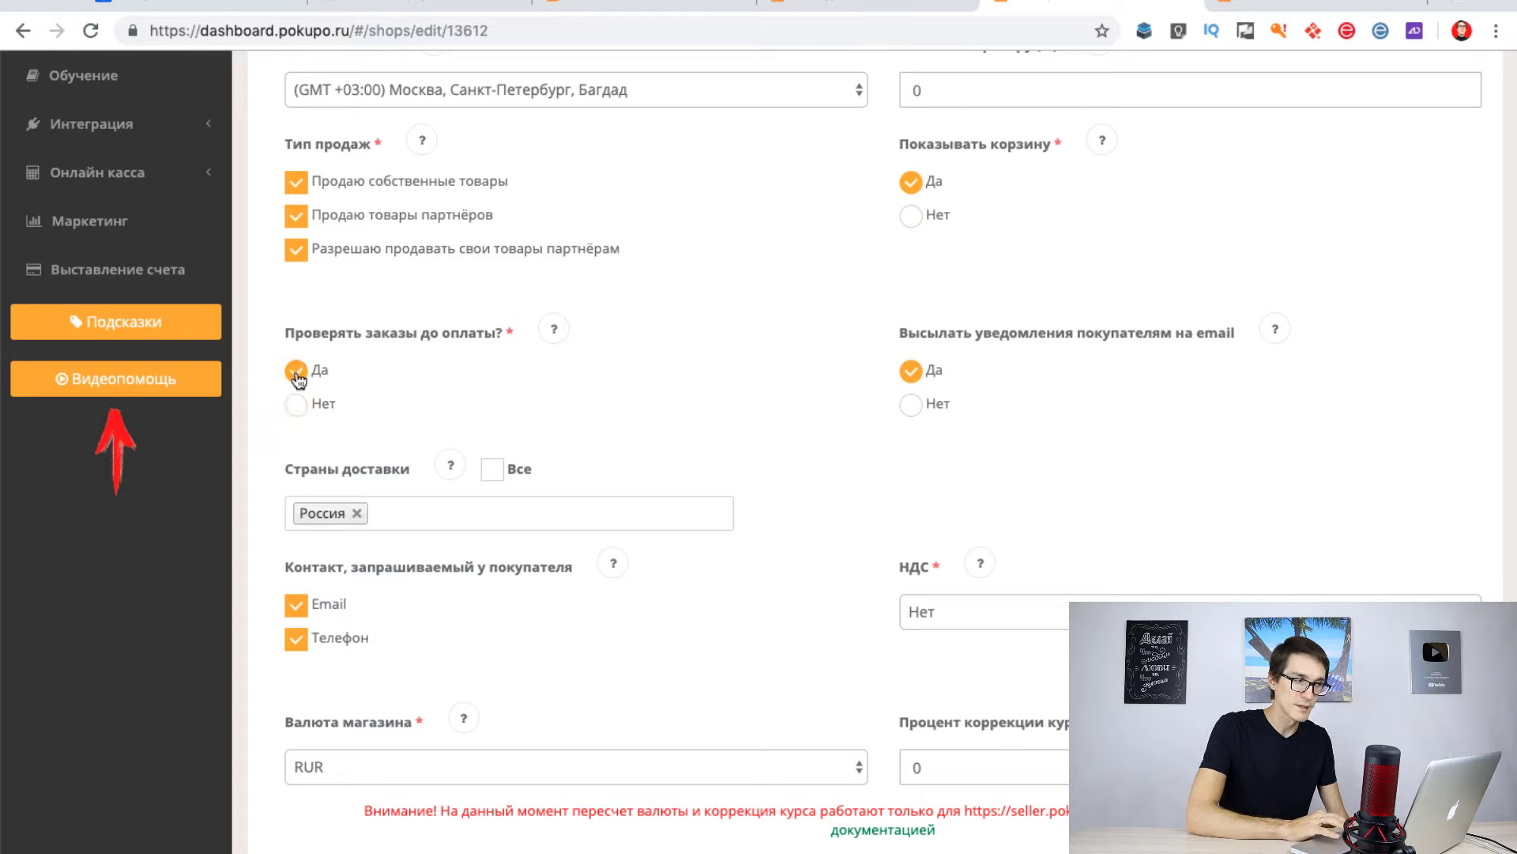
{"action": "left_click", "coordinate": [297, 407]}
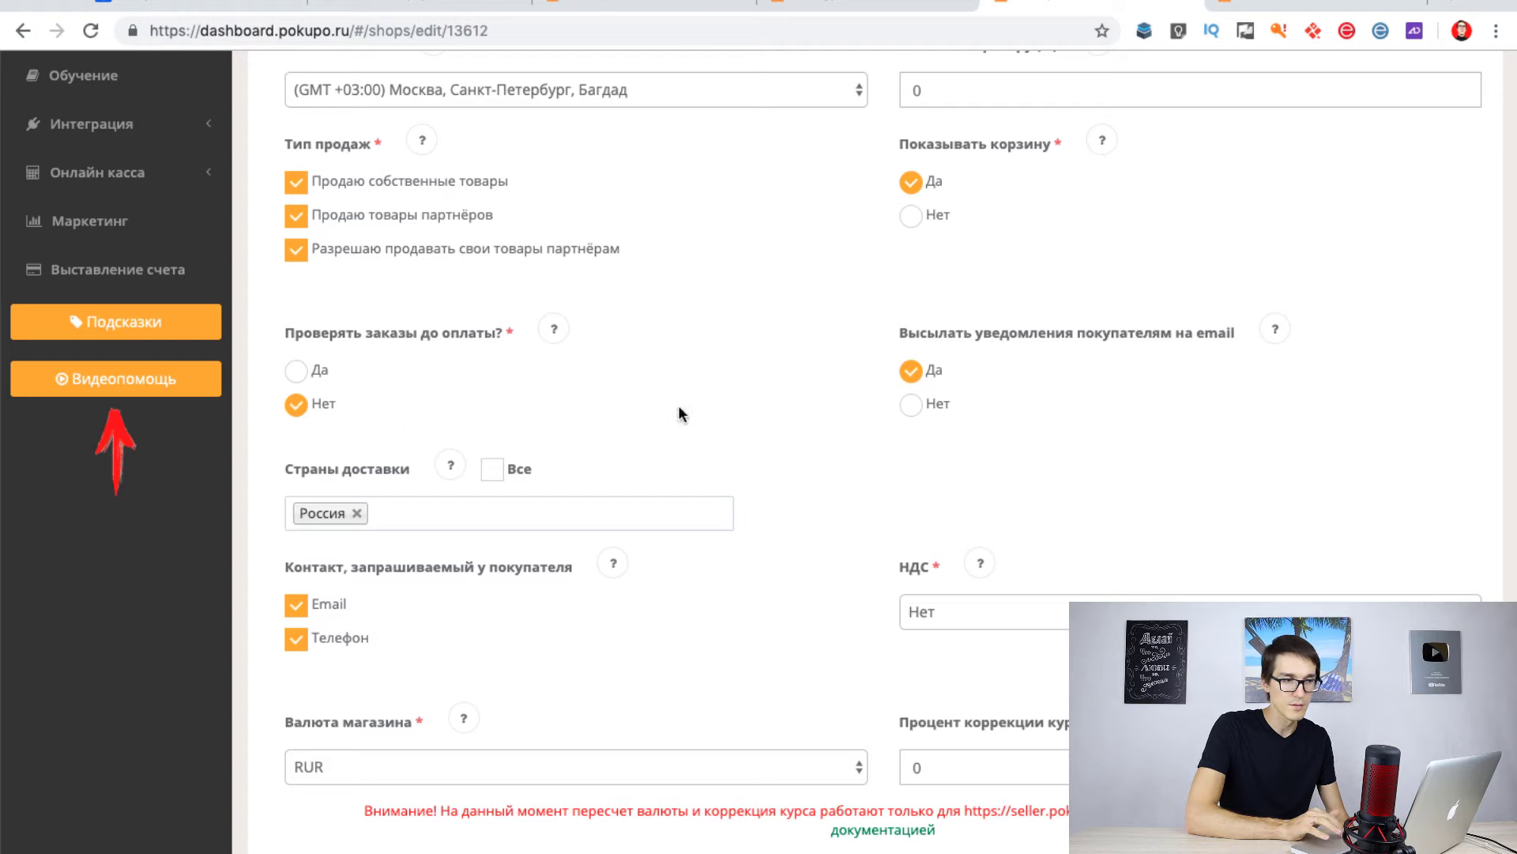
Set the store's delivery countries to all countries.
{"action": "scroll", "coordinate": [856, 390], "scroll_direction": "down", "scroll_amount": 3}
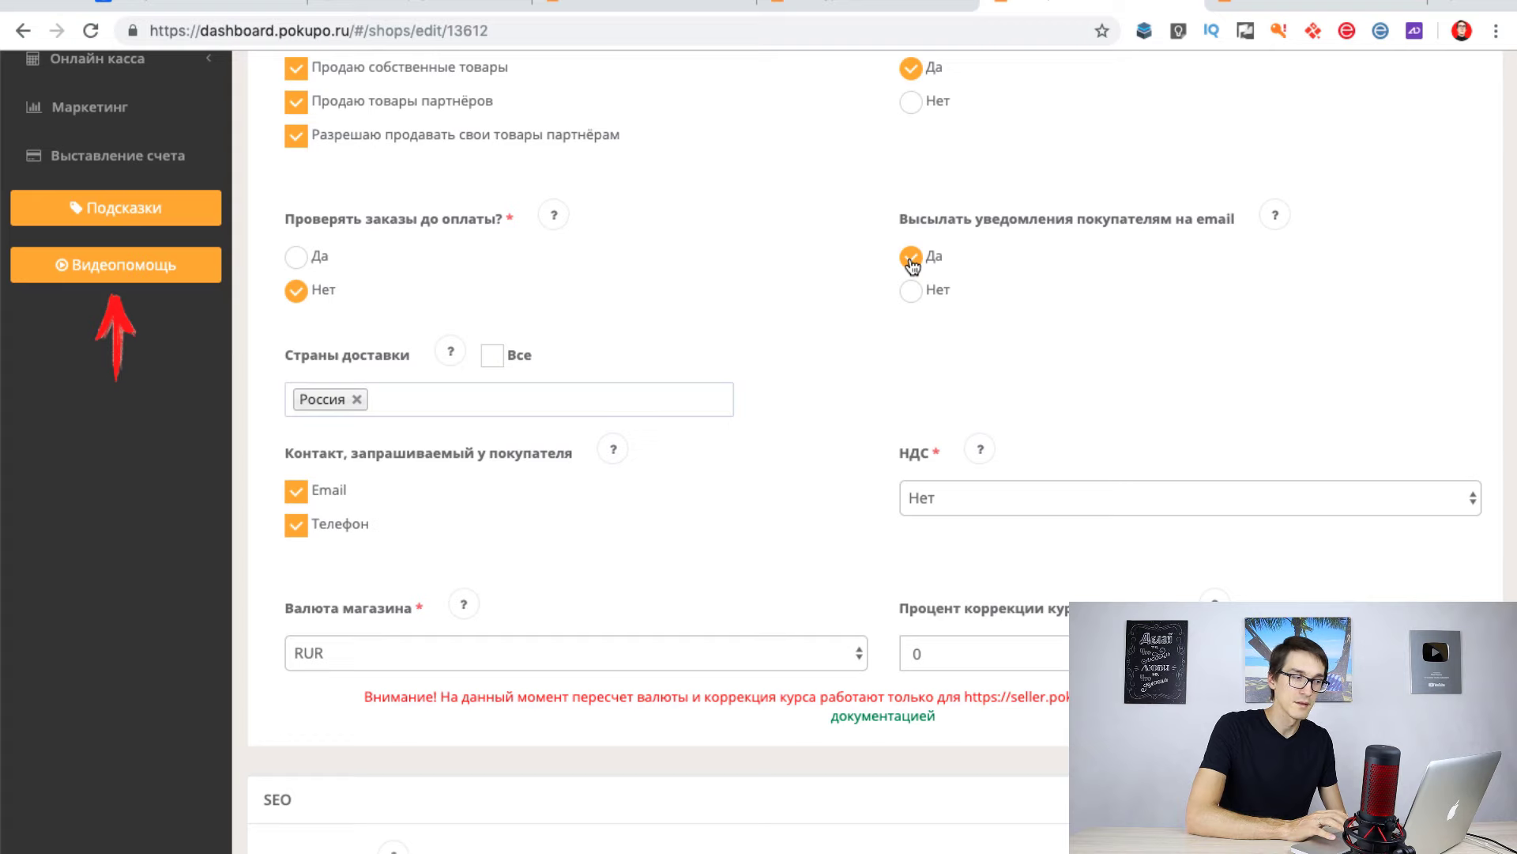
{"action": "scroll", "coordinate": [645, 391], "scroll_direction": "down", "scroll_amount": 3}
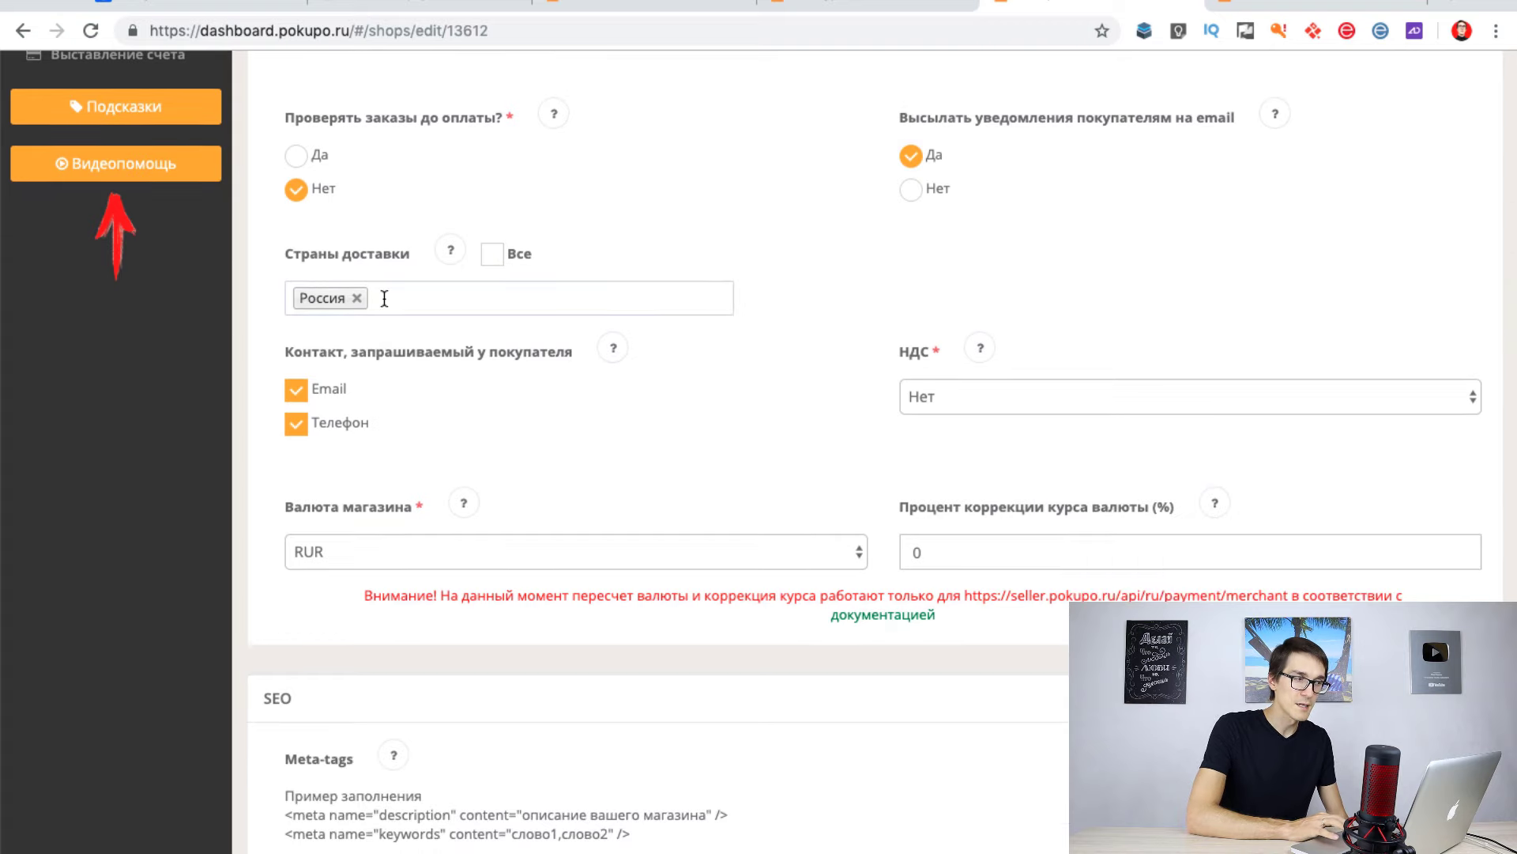
{"action": "left_click", "coordinate": [493, 254]}
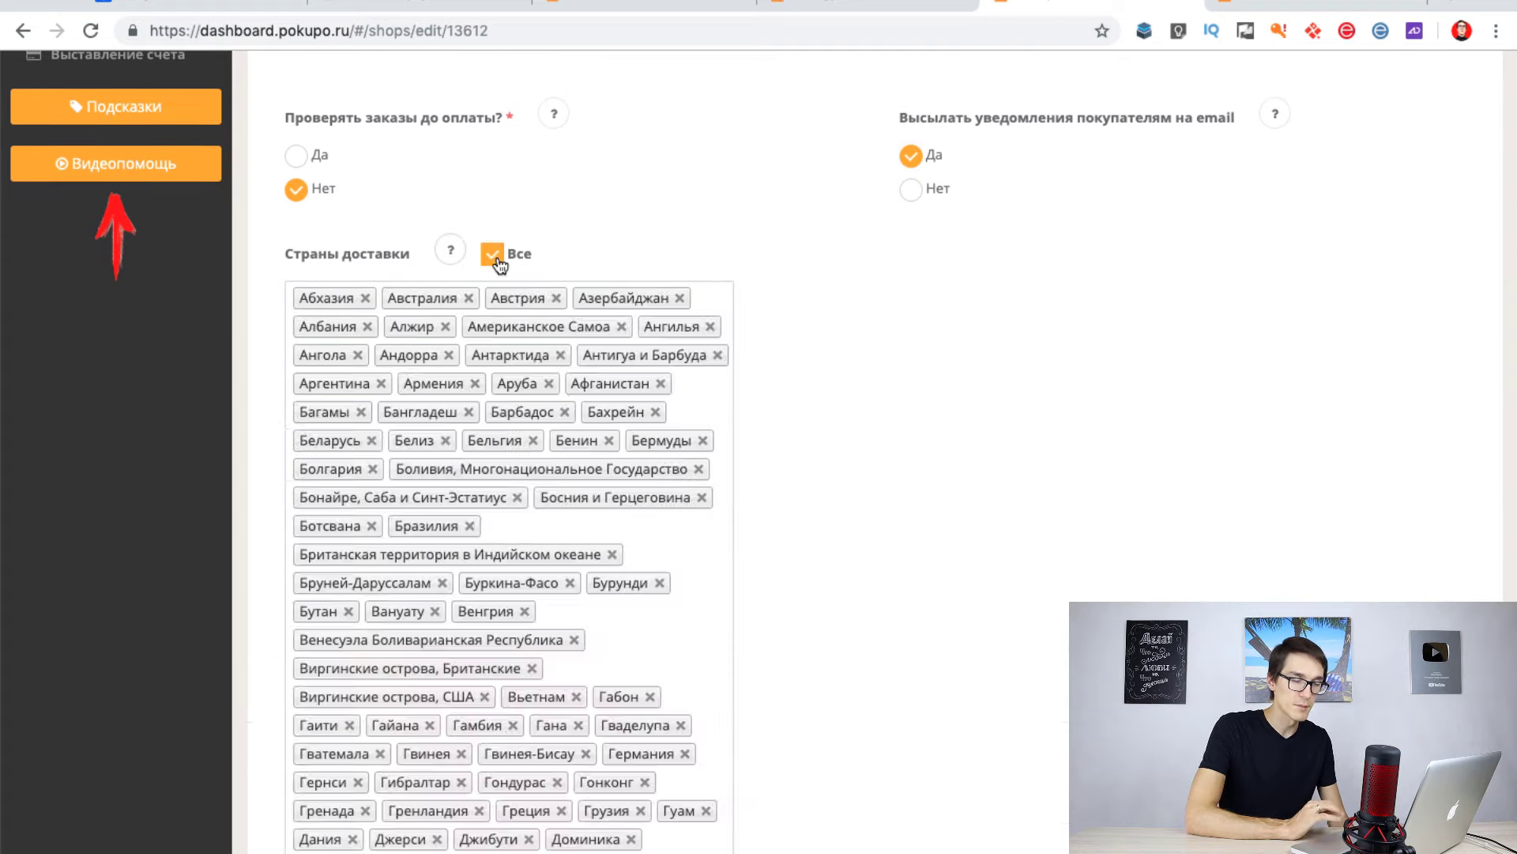
Turn off delivery to all countries so only Россия is selected, and keep НДС set to Нет.
{"action": "left_click", "coordinate": [495, 256]}
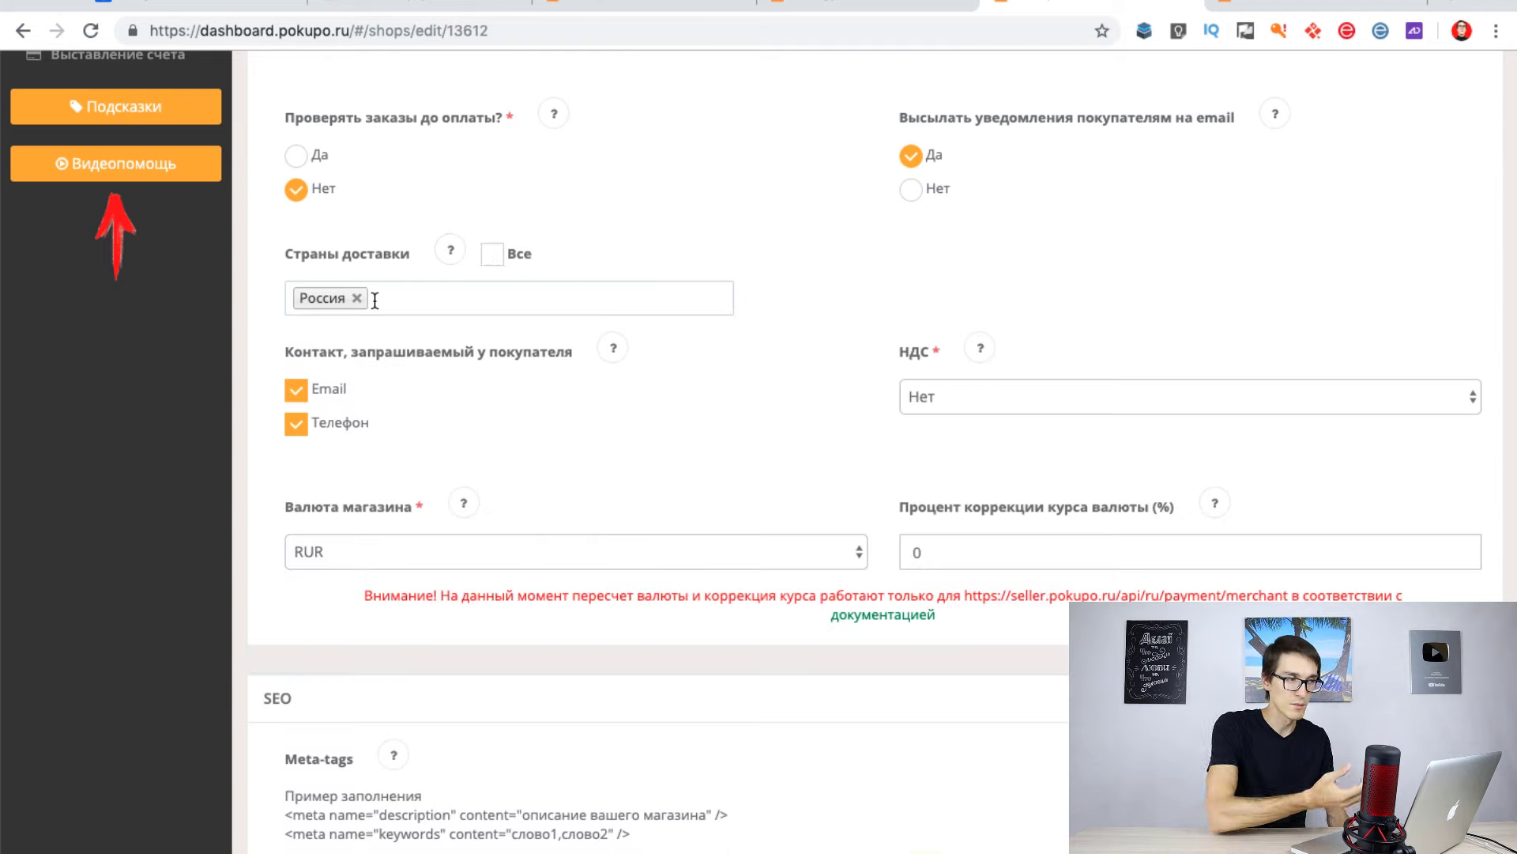
{"action": "scroll", "coordinate": [367, 283], "scroll_direction": "down", "scroll_amount": 3}
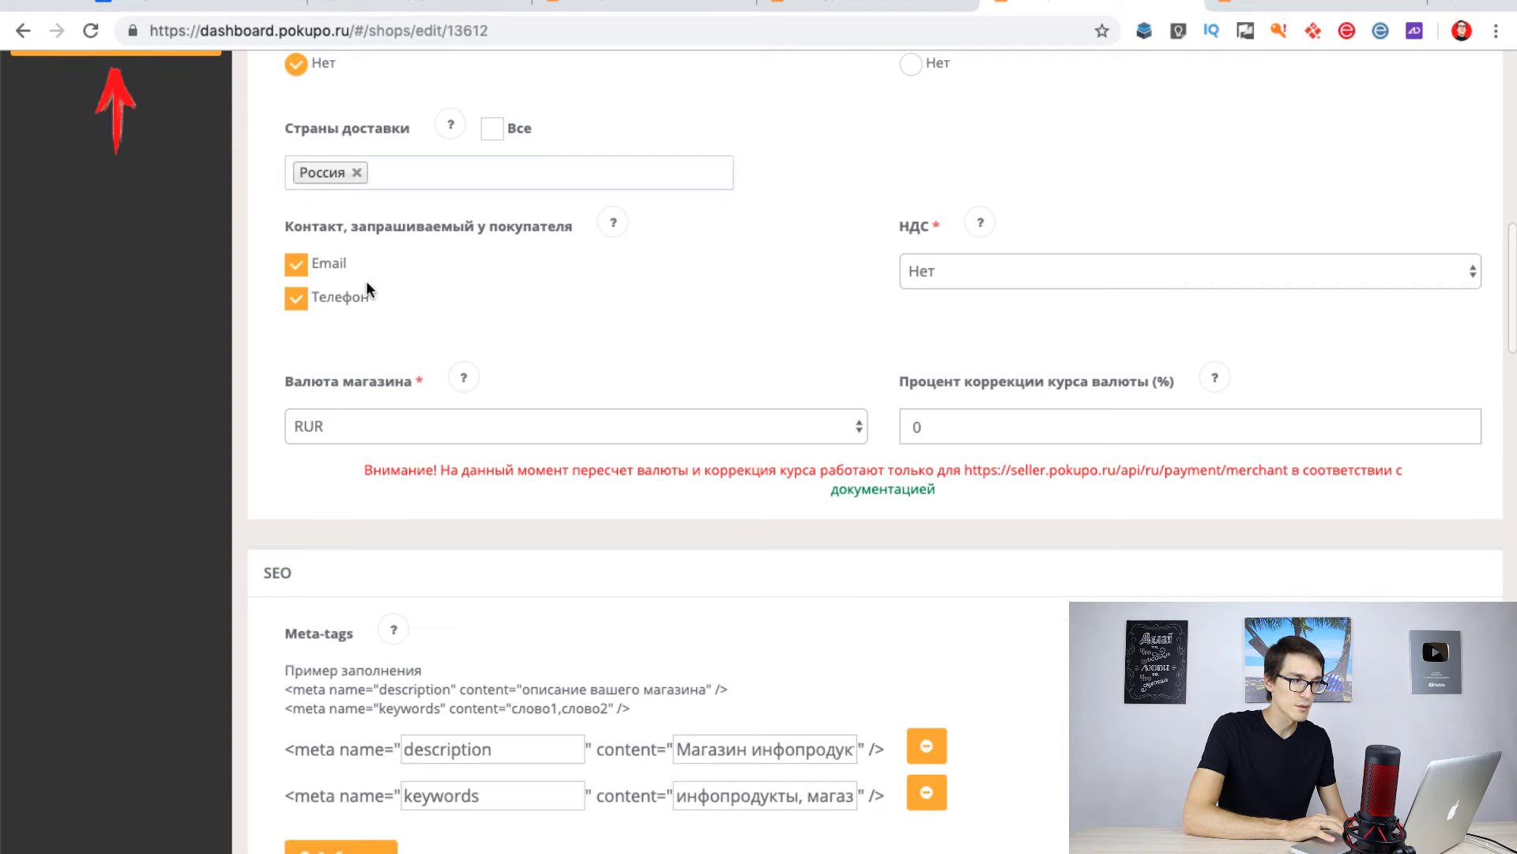
{"action": "scroll", "coordinate": [367, 282], "scroll_direction": "down", "scroll_amount": 1}
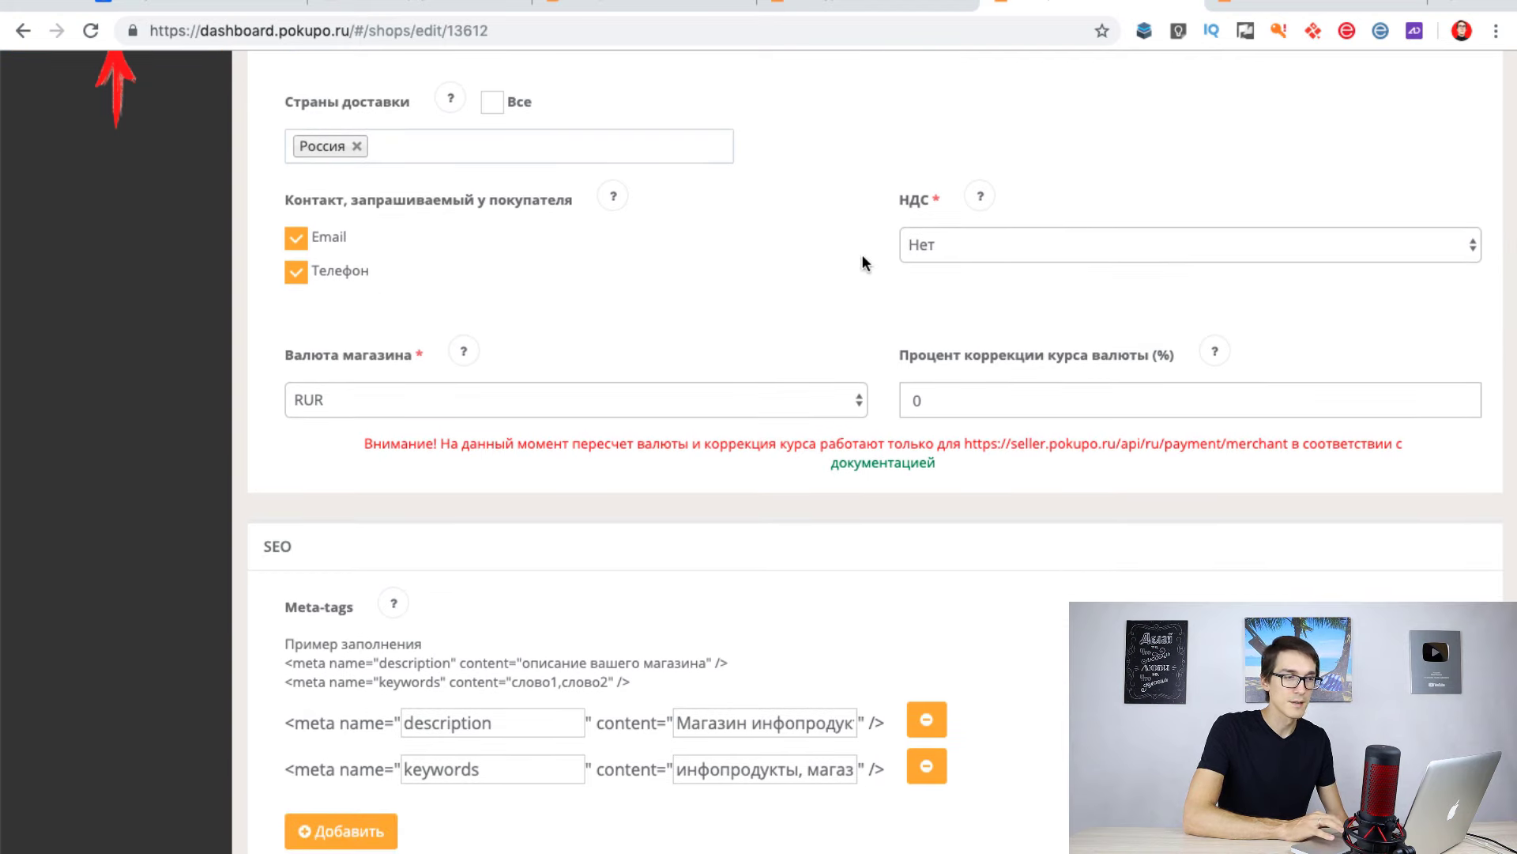
{"action": "left_click", "coordinate": [988, 236]}
{"action": "left_click", "coordinate": [951, 240]}
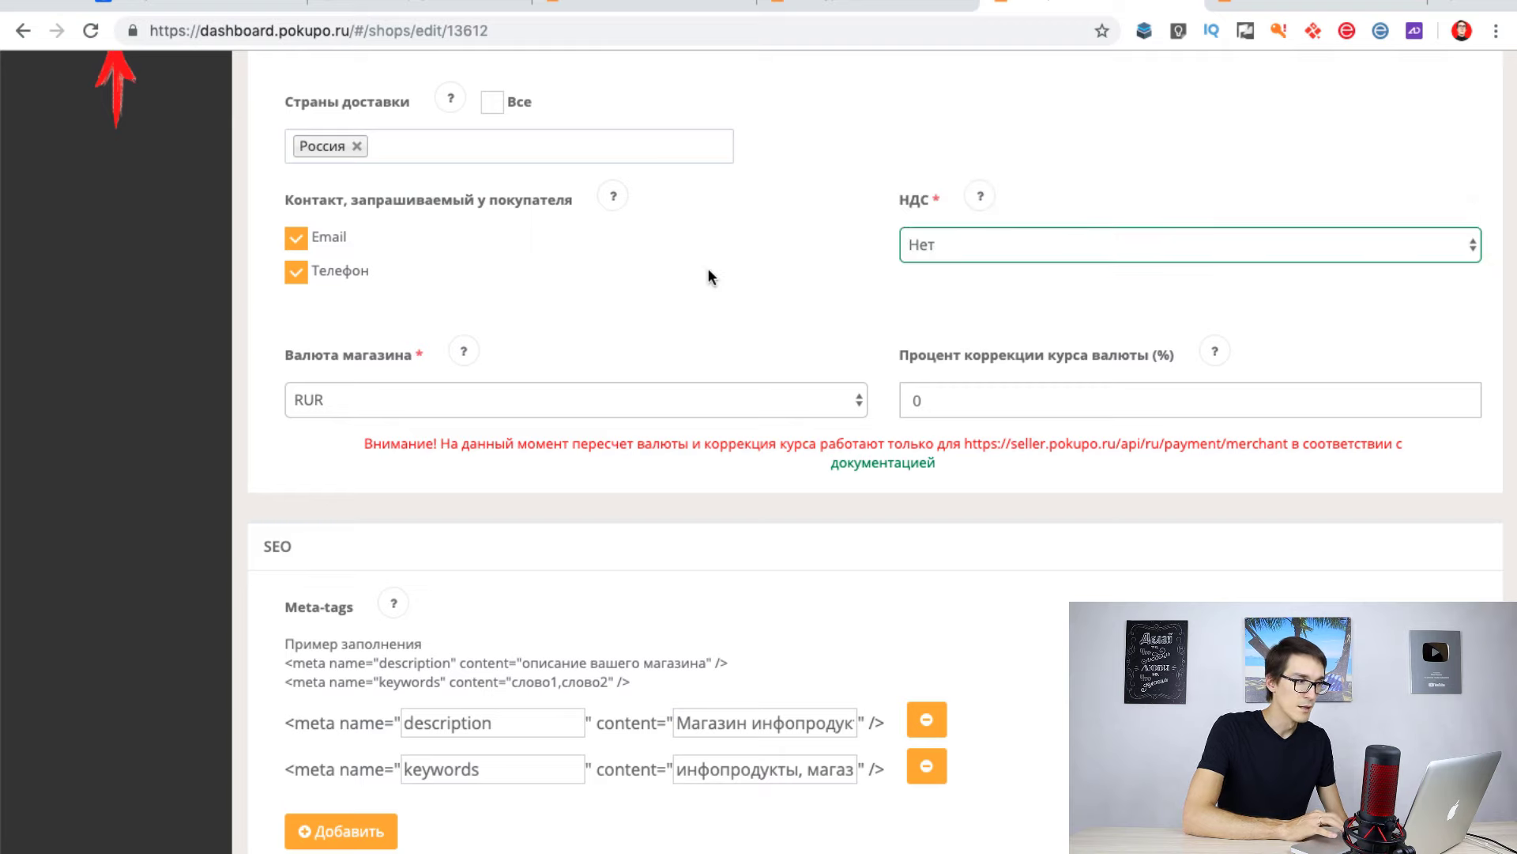
Switch off Email as a contact requested from the buyer and switch it back on.
{"action": "scroll", "coordinate": [687, 301], "scroll_direction": "down", "scroll_amount": 1}
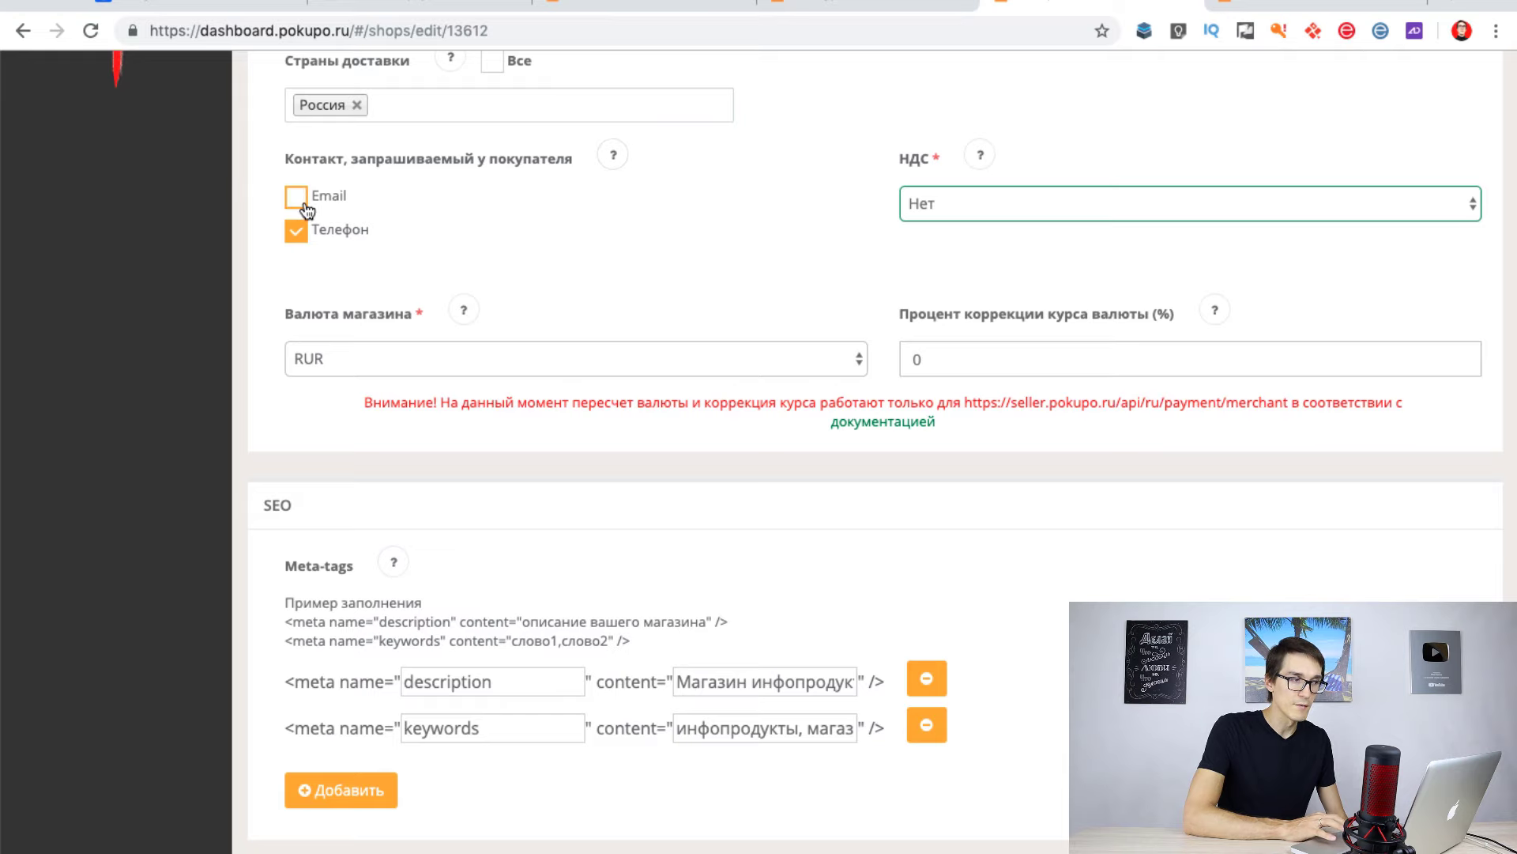
{"action": "left_click", "coordinate": [298, 235]}
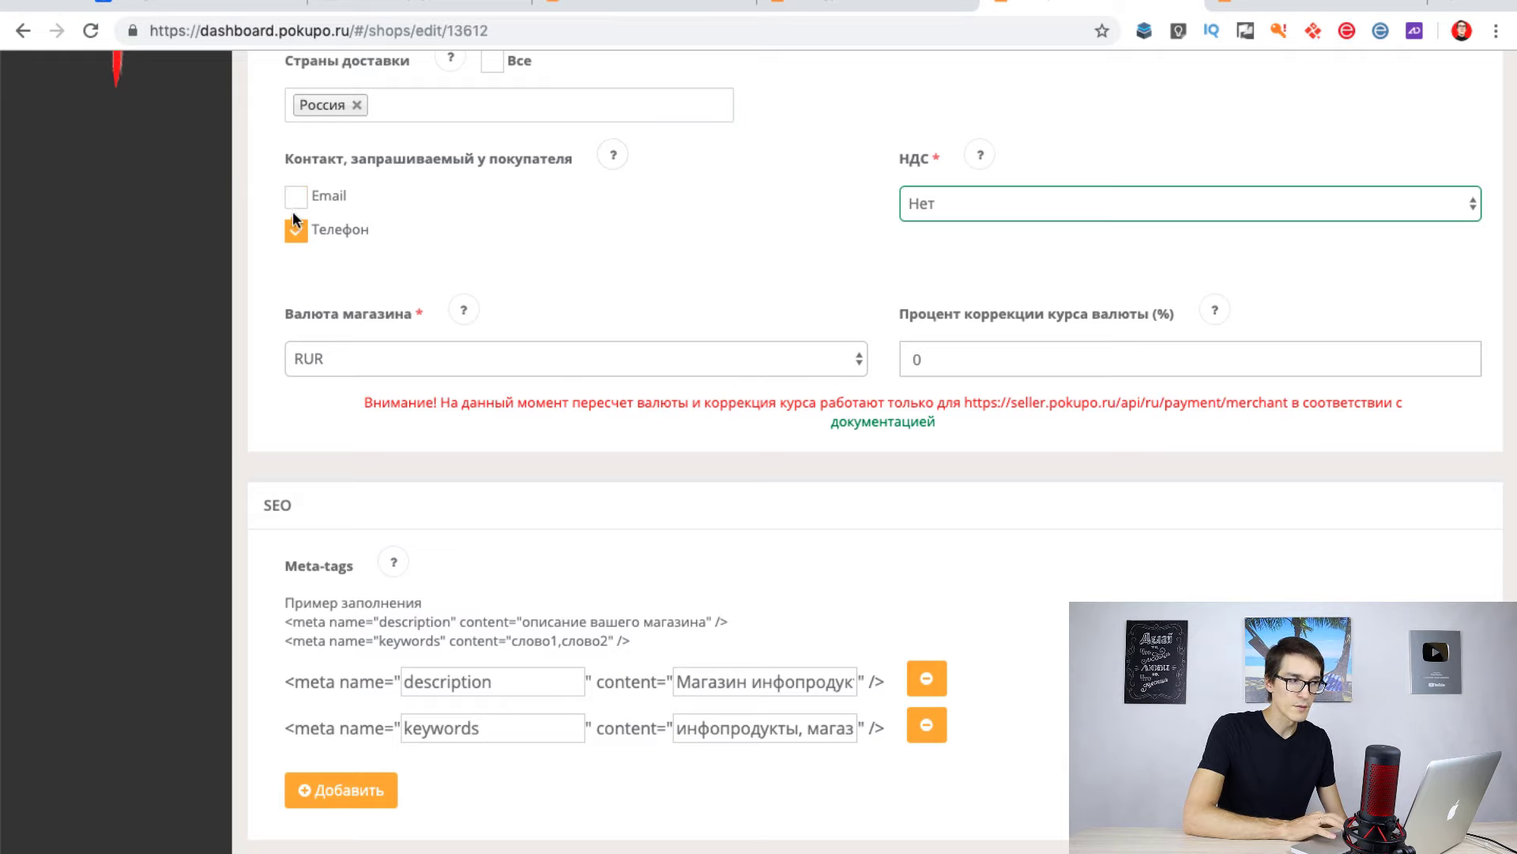
{"action": "left_click", "coordinate": [297, 202]}
Review the description and keywords meta tags in the SEO section, adding an empty tag row and removing it again.
{"action": "scroll", "coordinate": [724, 295], "scroll_direction": "down", "scroll_amount": 5}
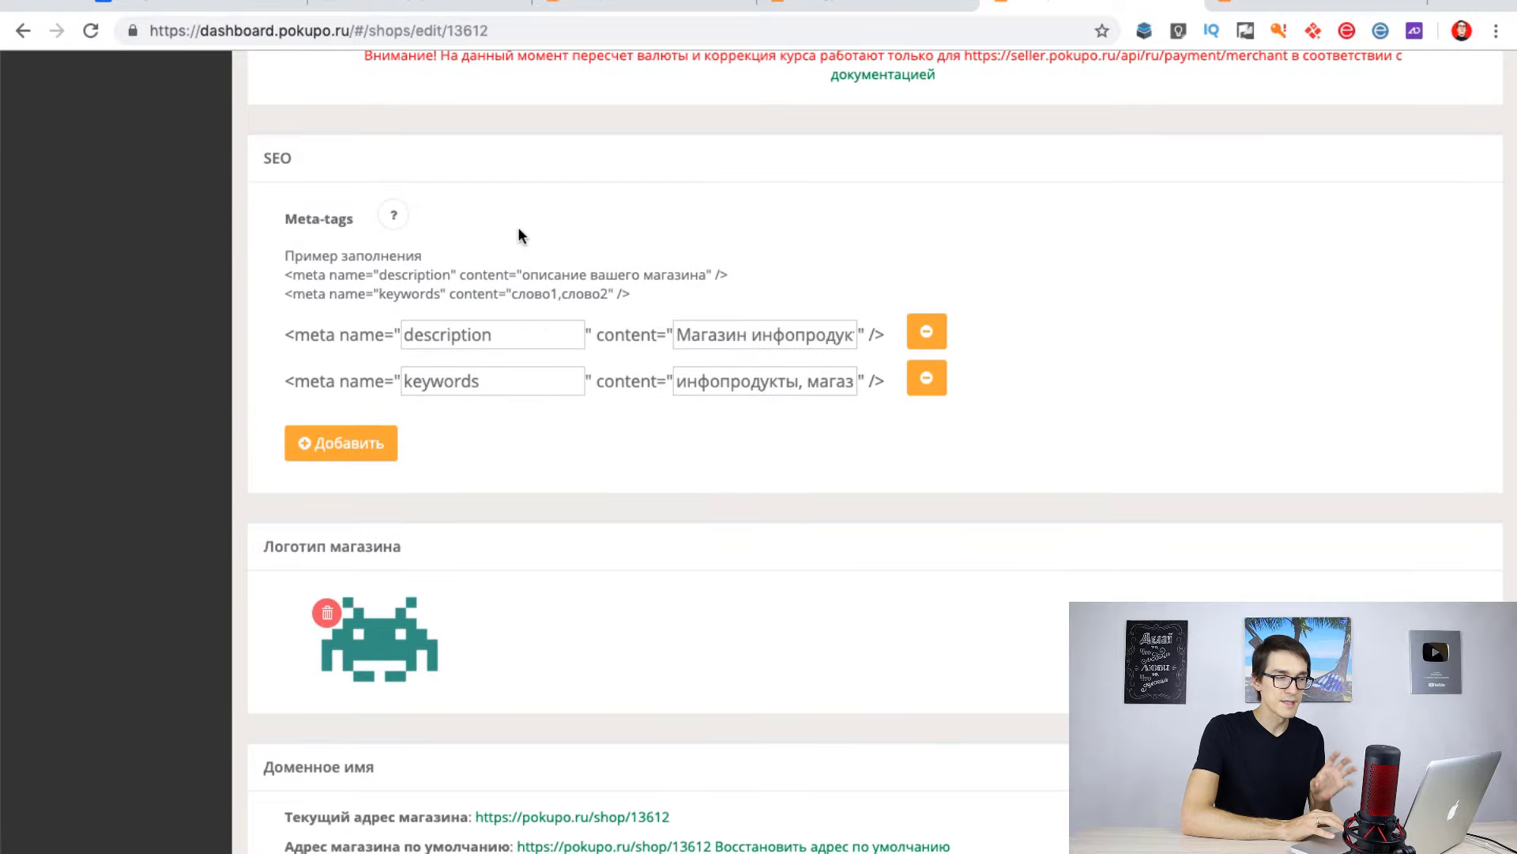
{"action": "left_click", "coordinate": [330, 444]}
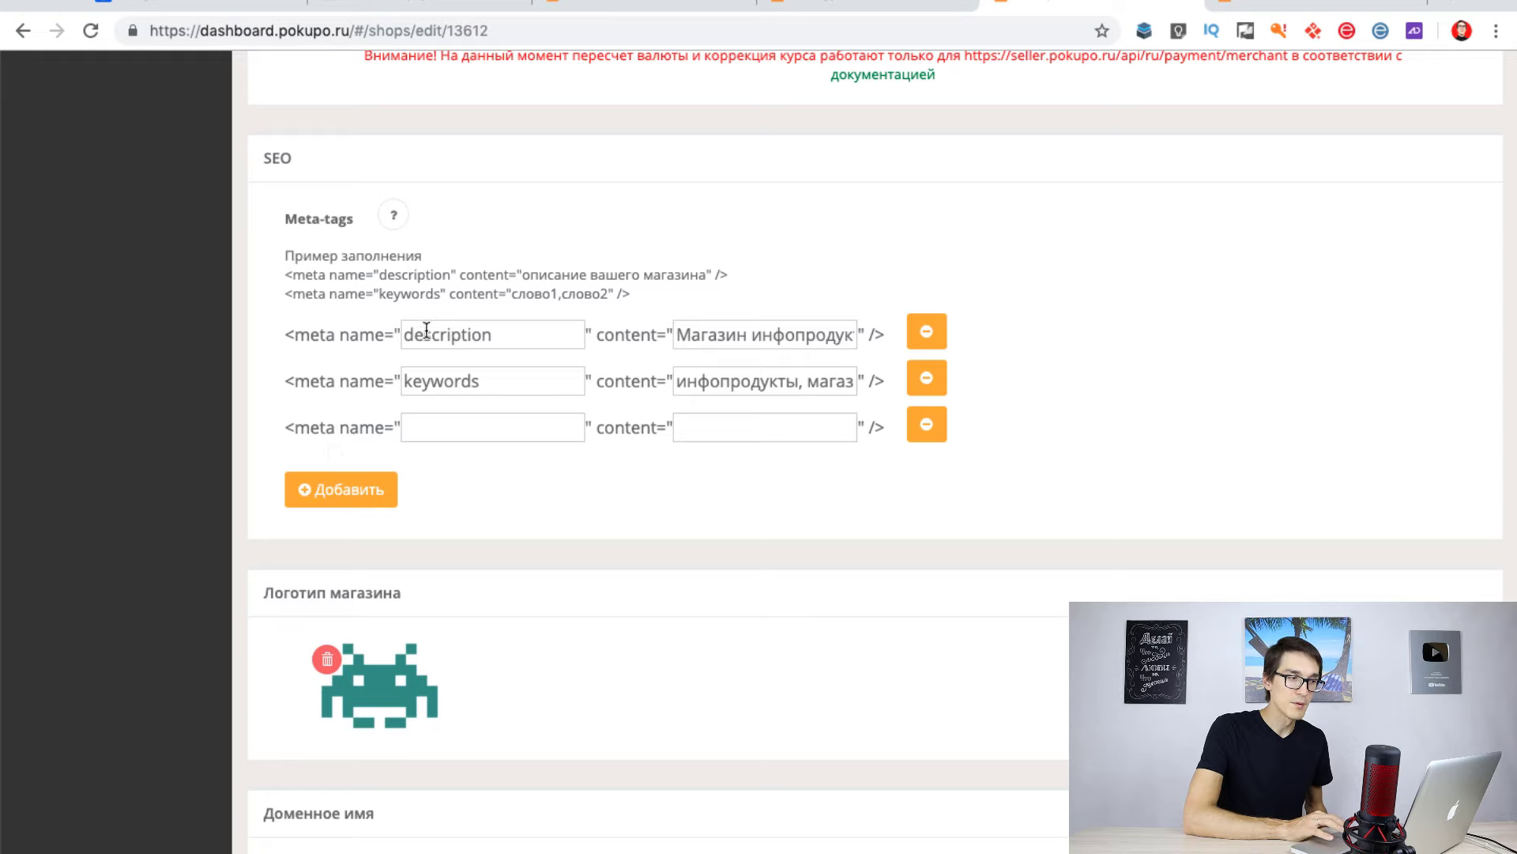
{"action": "left_click_drag", "start_coordinate": [427, 332], "coordinate": [403, 328]}
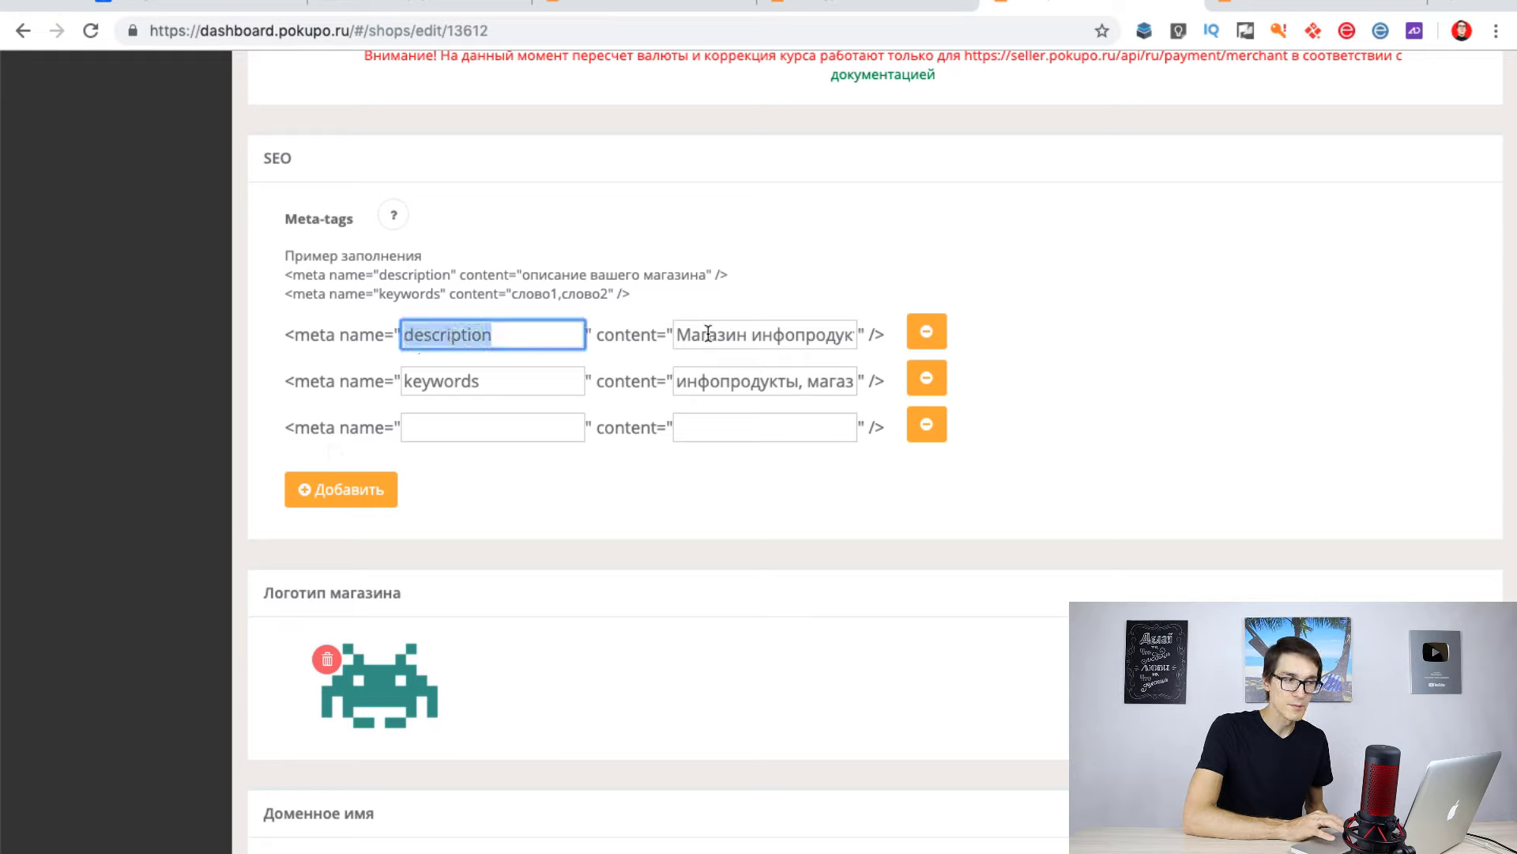
{"action": "left_click_drag", "start_coordinate": [708, 332], "coordinate": [863, 332]}
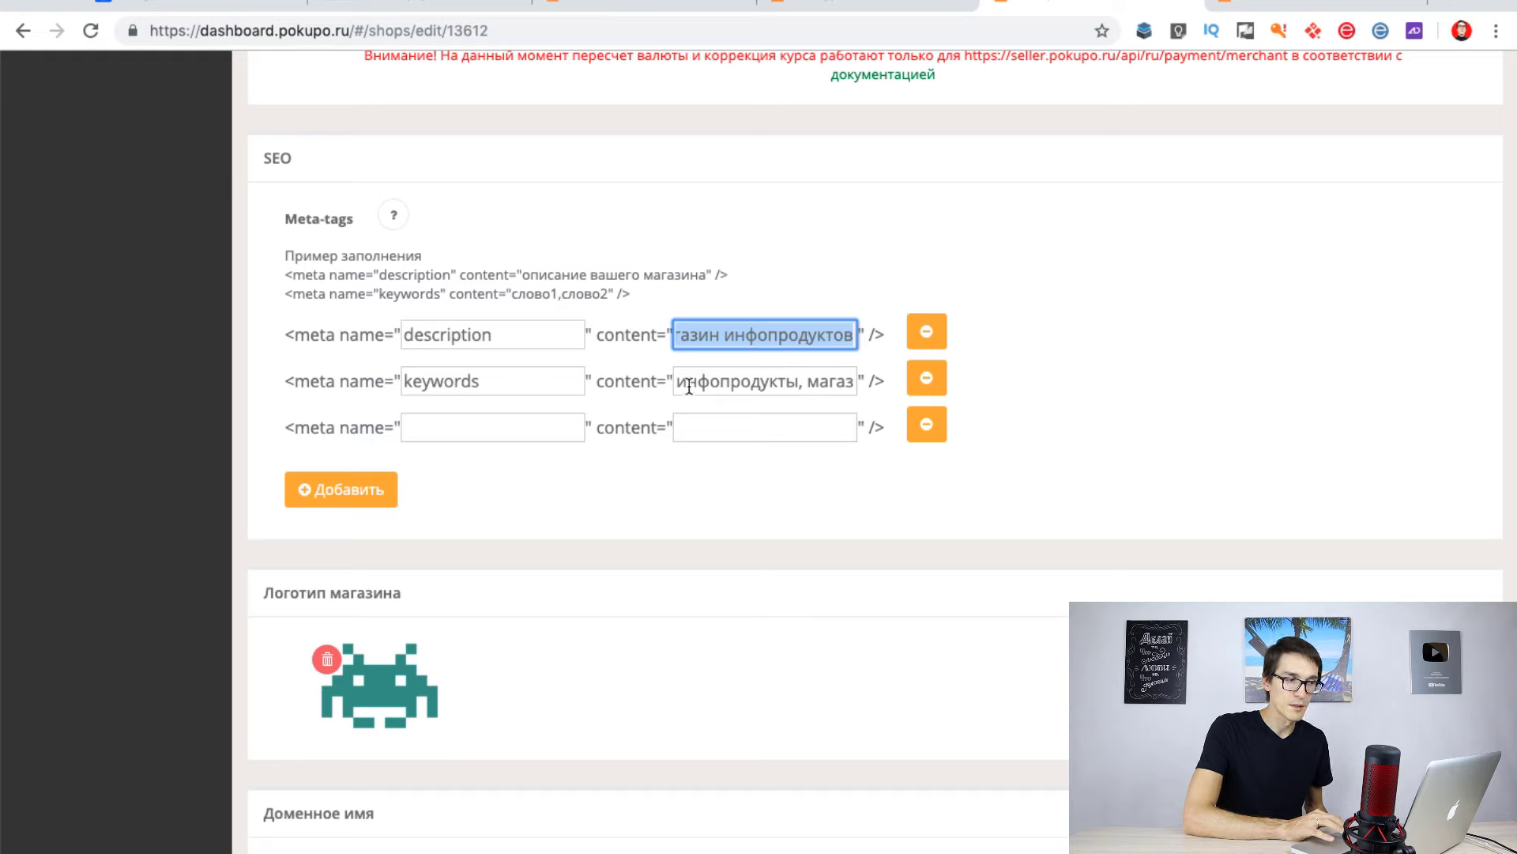
{"action": "left_click_drag", "start_coordinate": [689, 387], "coordinate": [901, 390]}
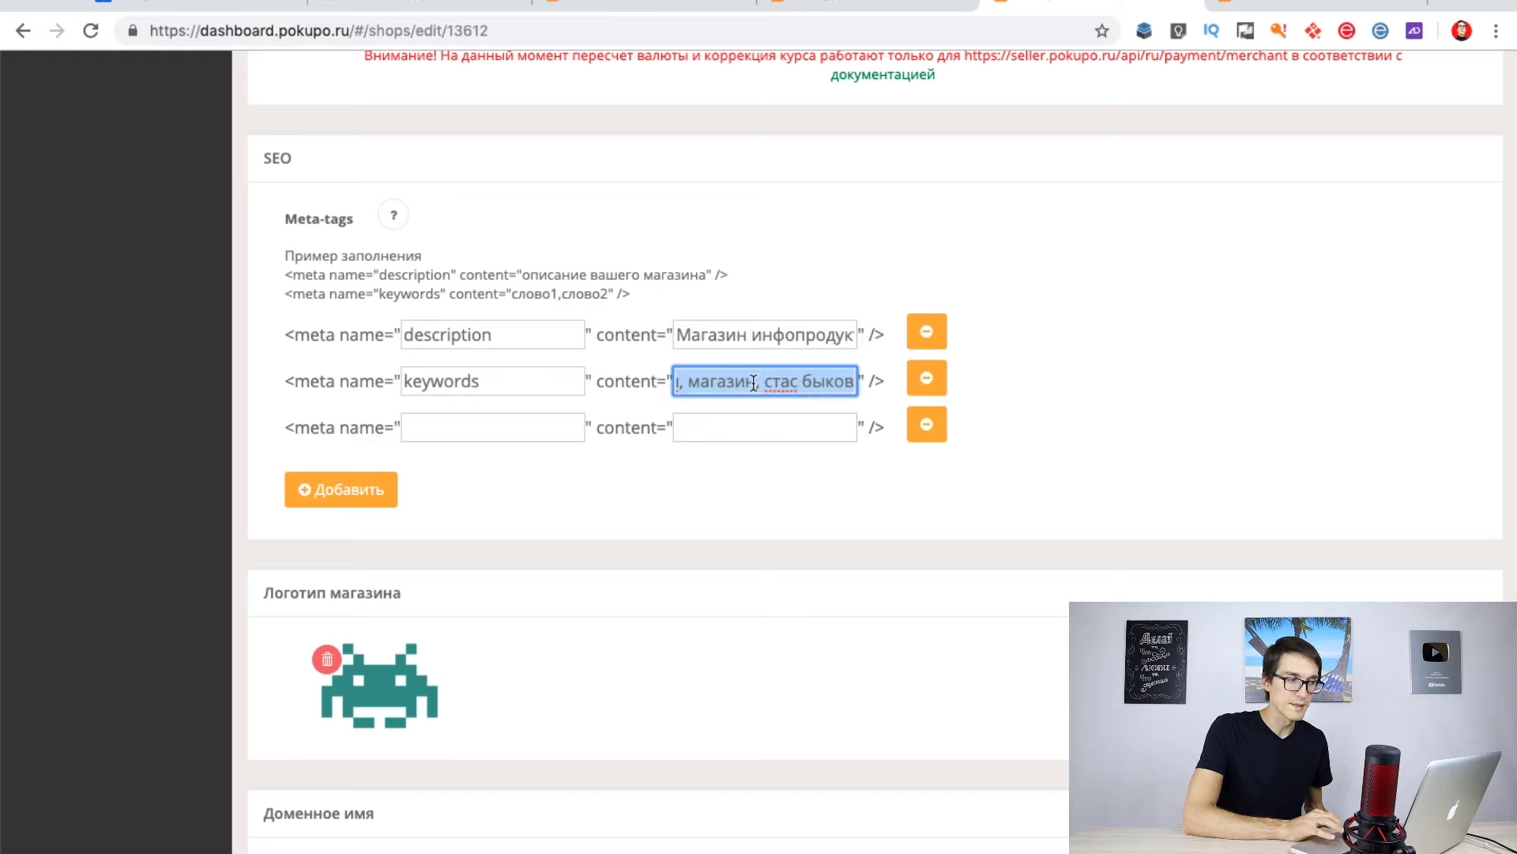
{"action": "left_click", "coordinate": [927, 427]}
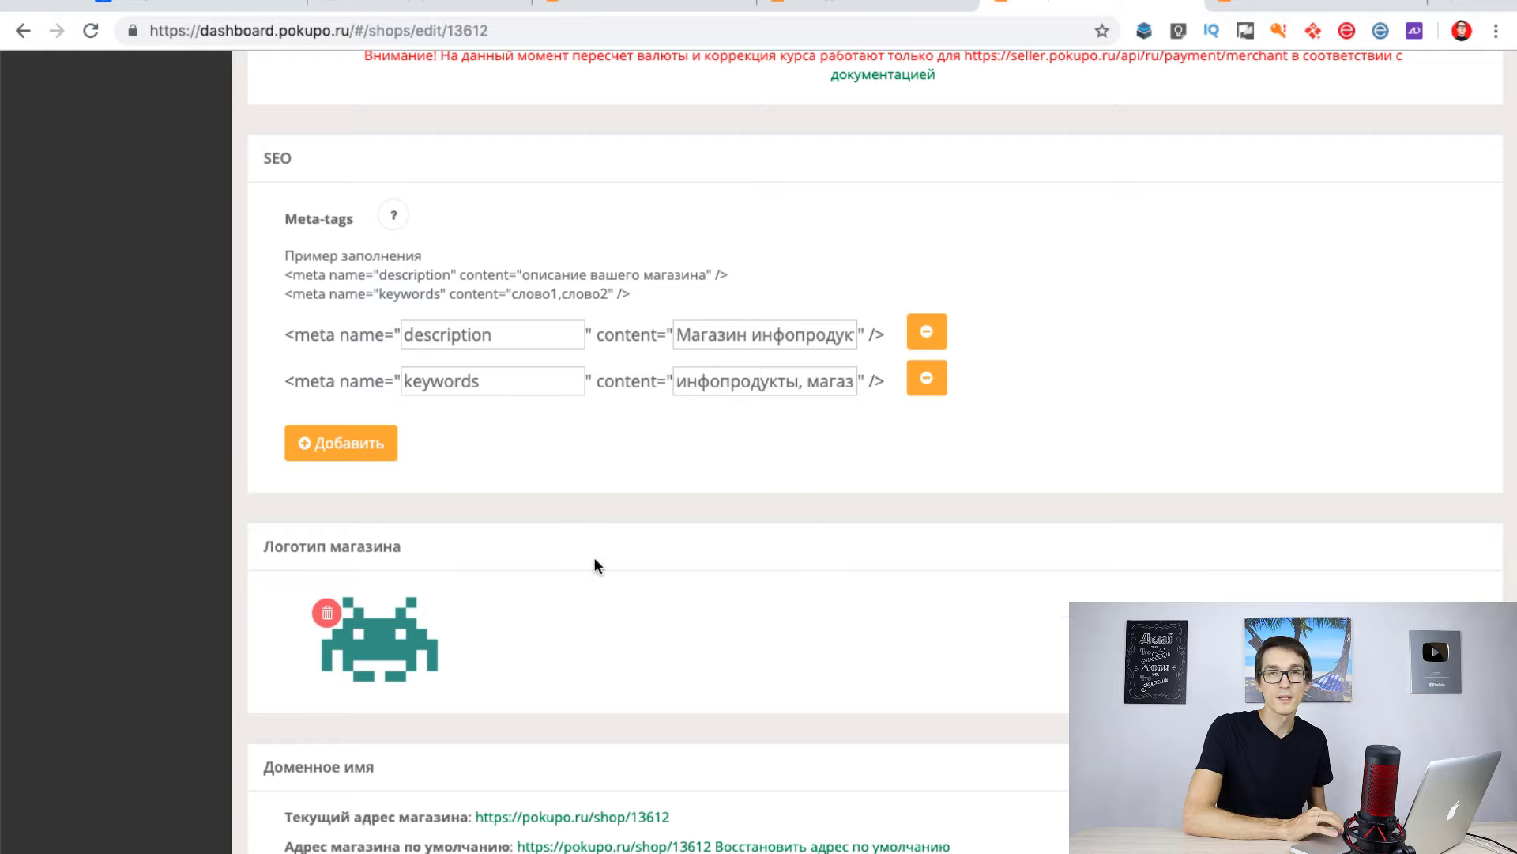
Switch the store's own-website option in the domain section to Да and back to Нет.
{"action": "scroll", "coordinate": [594, 558], "scroll_direction": "down", "scroll_amount": 3}
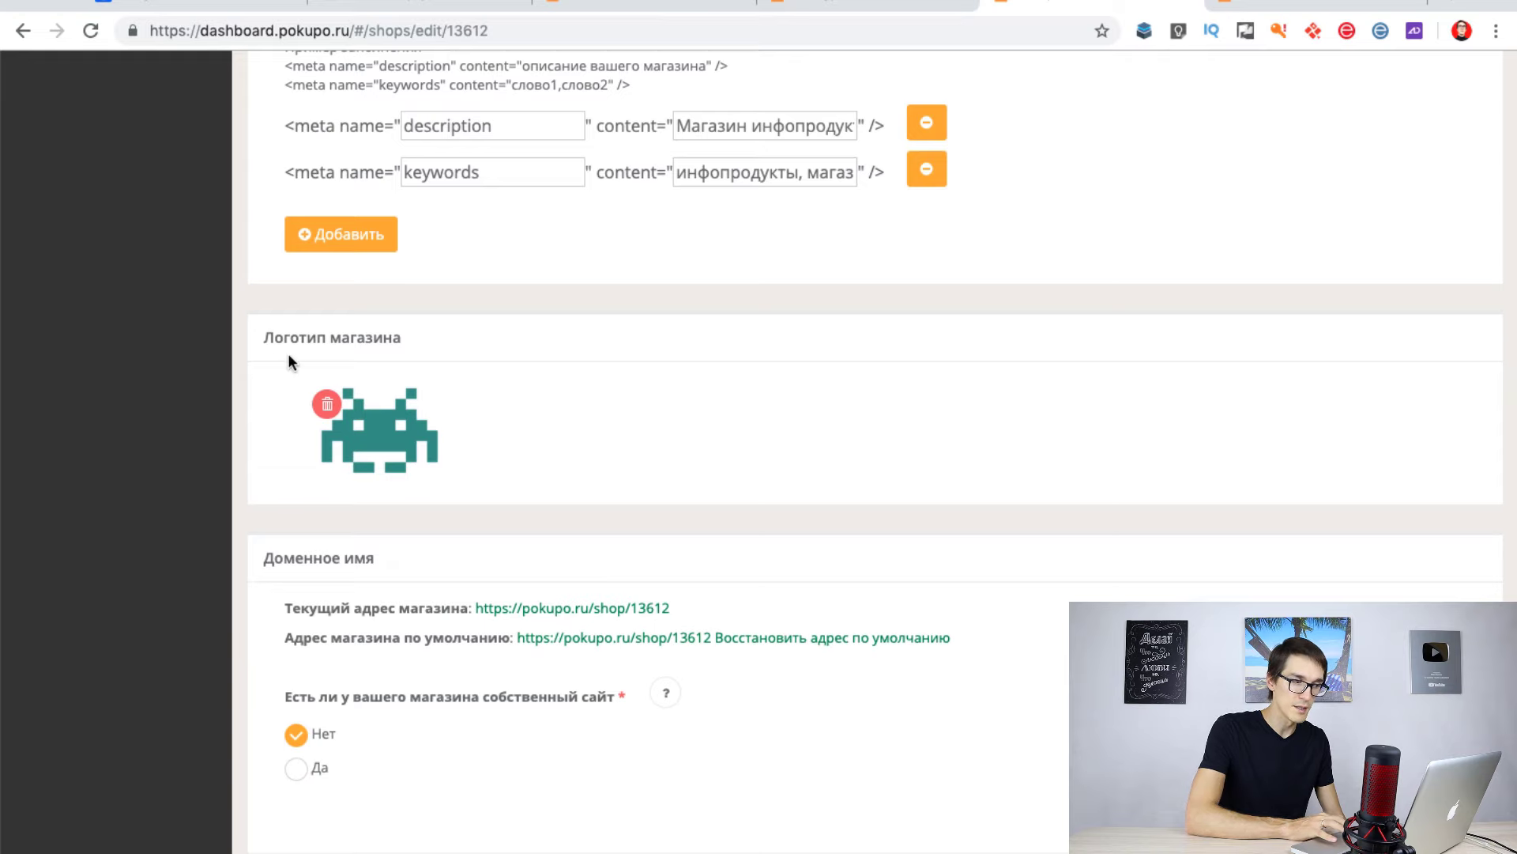
{"action": "scroll", "coordinate": [506, 523], "scroll_direction": "down", "scroll_amount": 3}
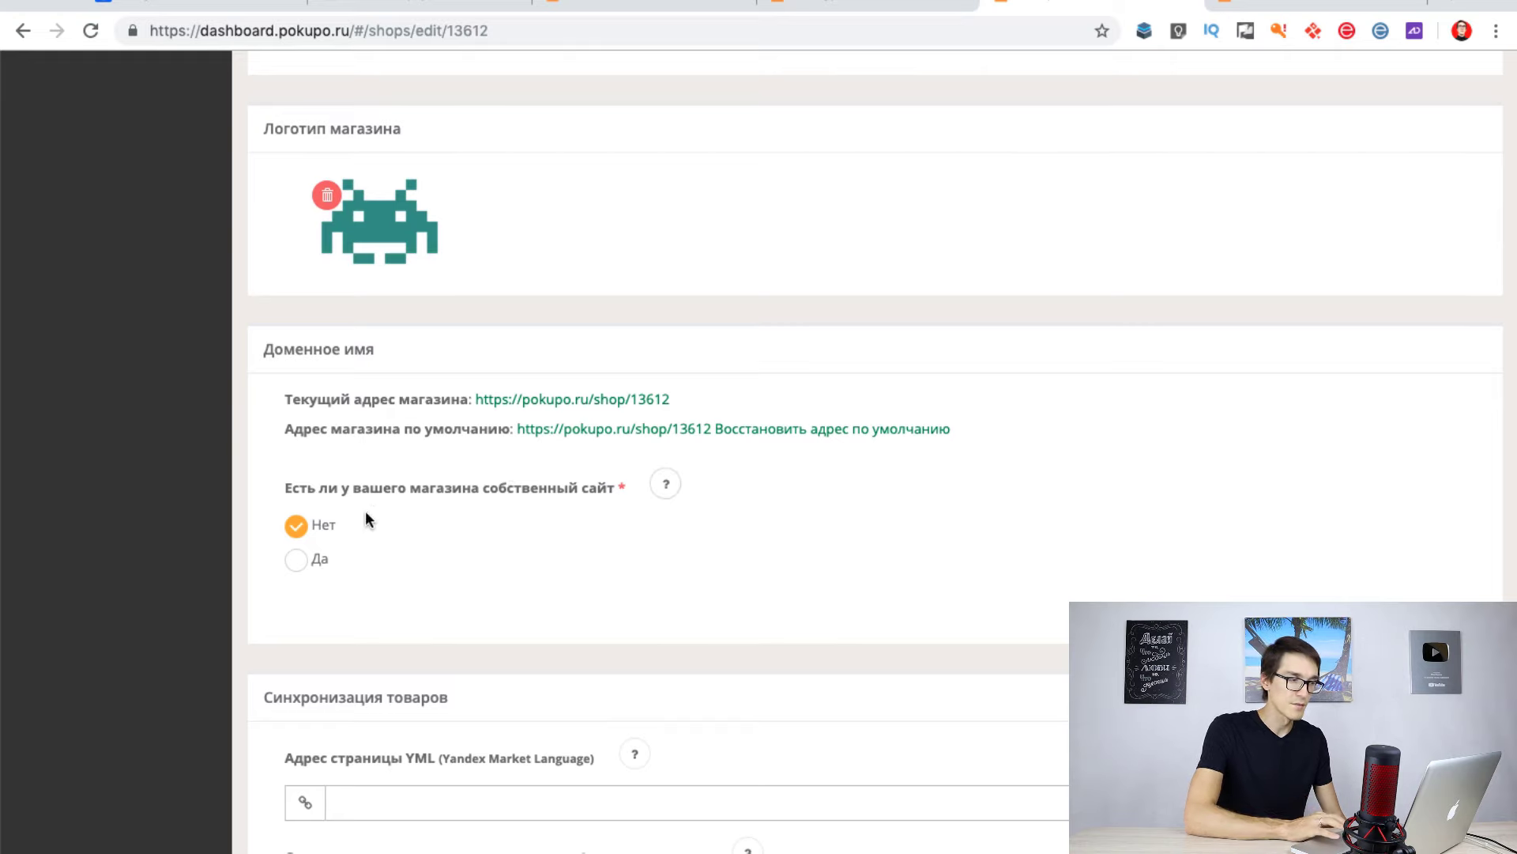
{"action": "left_click", "coordinate": [297, 560]}
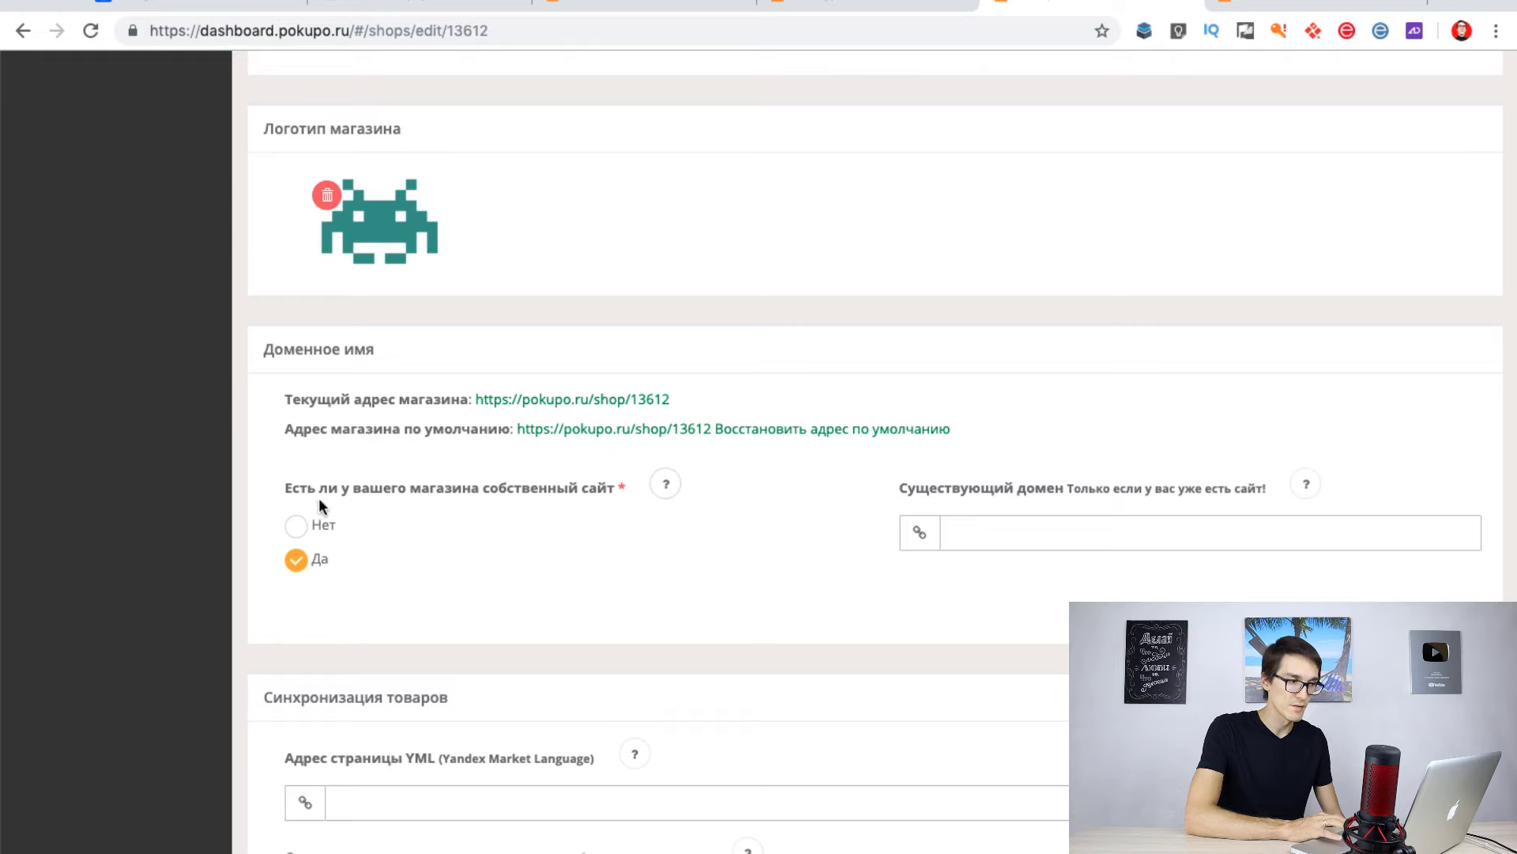
{"action": "key", "text": "Tab"}
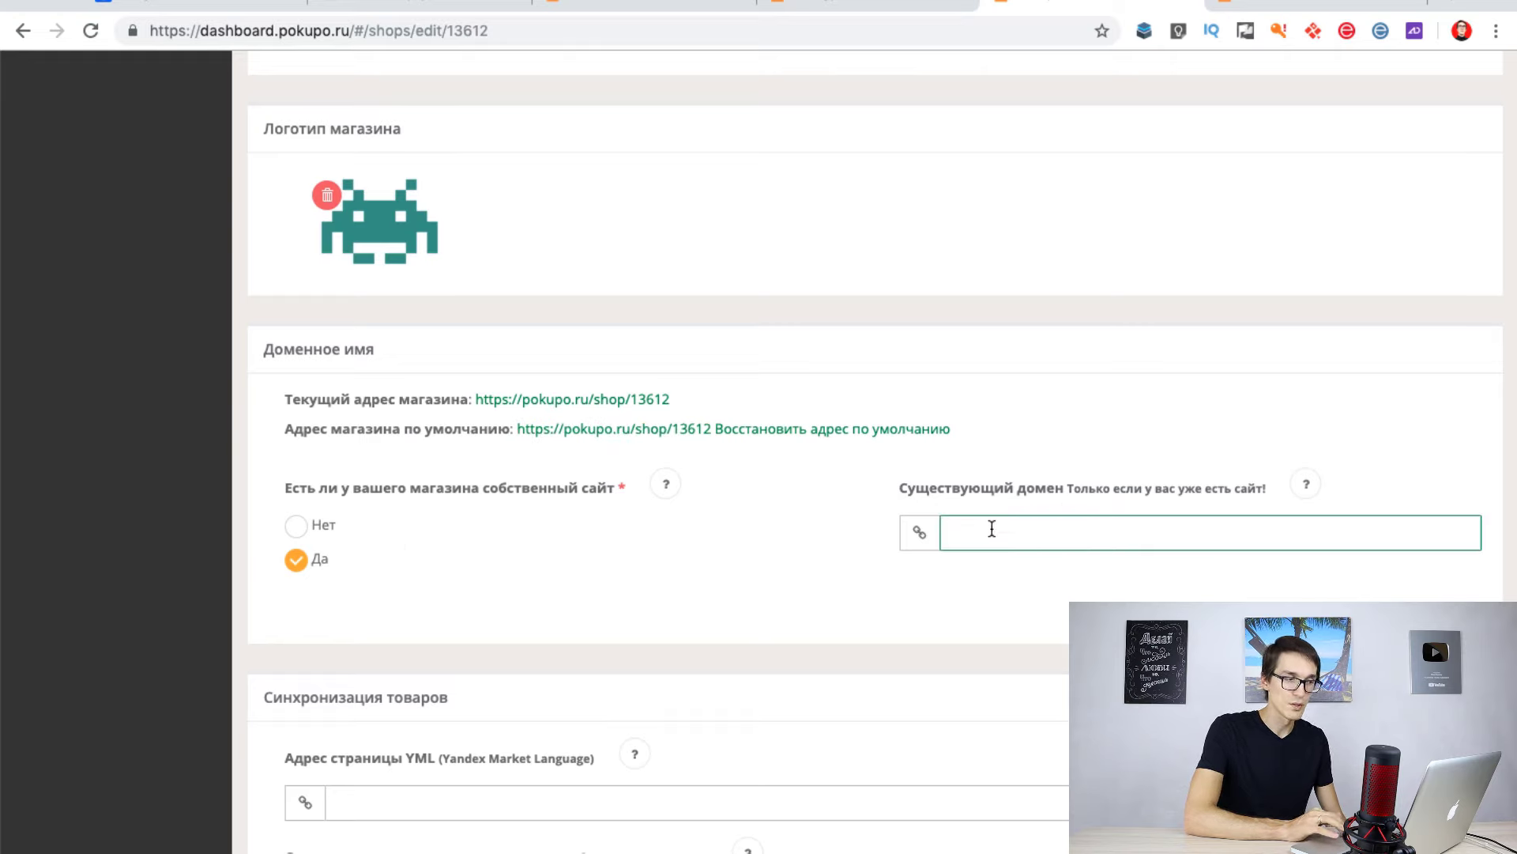
{"action": "left_click", "coordinate": [299, 526]}
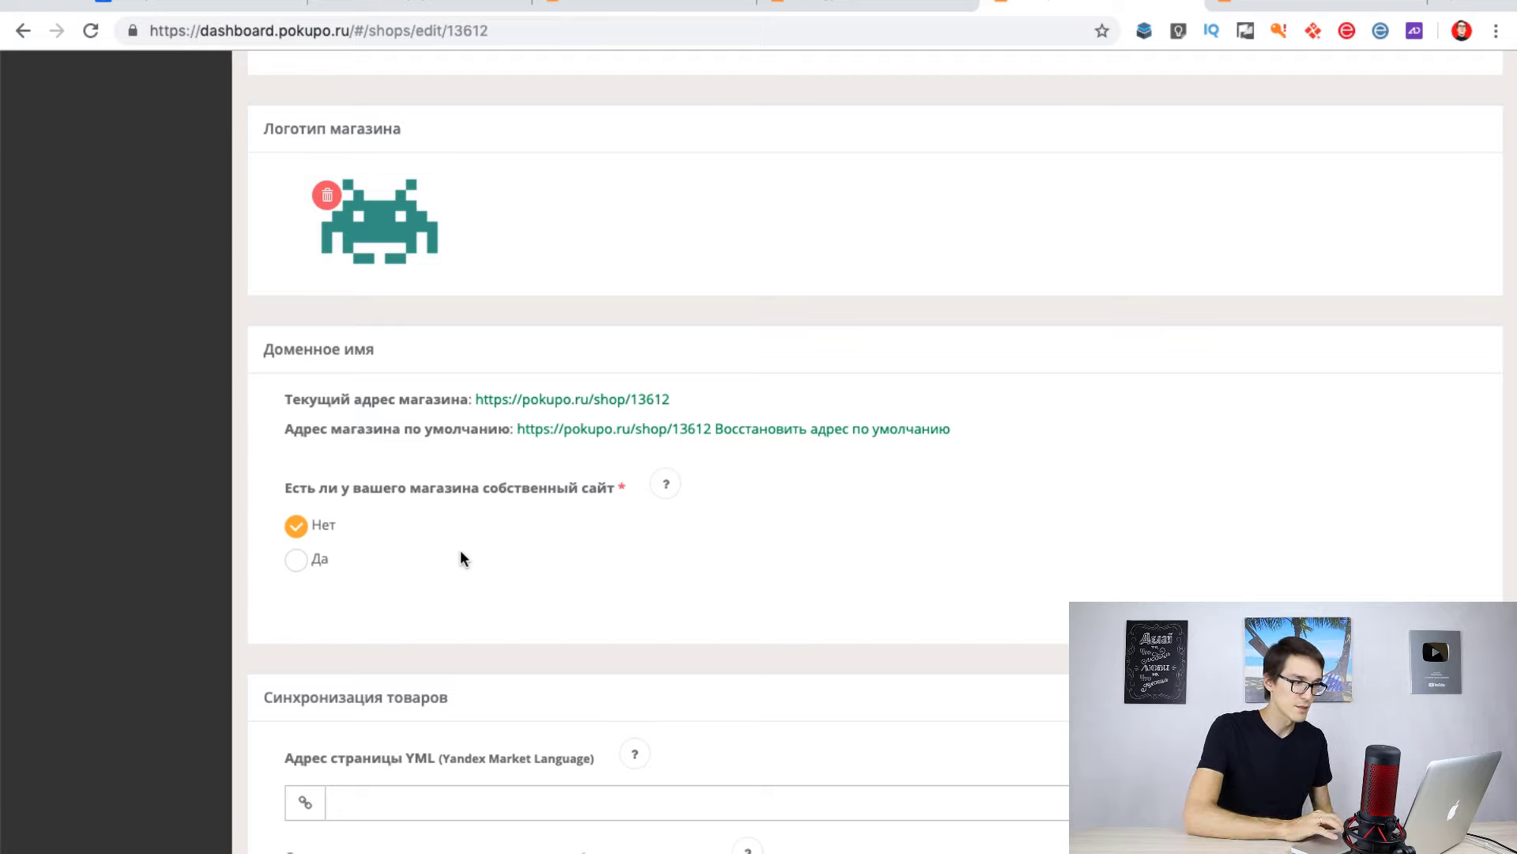
Examine the remaining store settings: product synchronization, support contacts, notifications, payment redirects, API access and main page options.
{"action": "scroll", "coordinate": [400, 509], "scroll_direction": "down", "scroll_amount": 6}
{"action": "scroll", "coordinate": [374, 474], "scroll_direction": "down", "scroll_amount": 2}
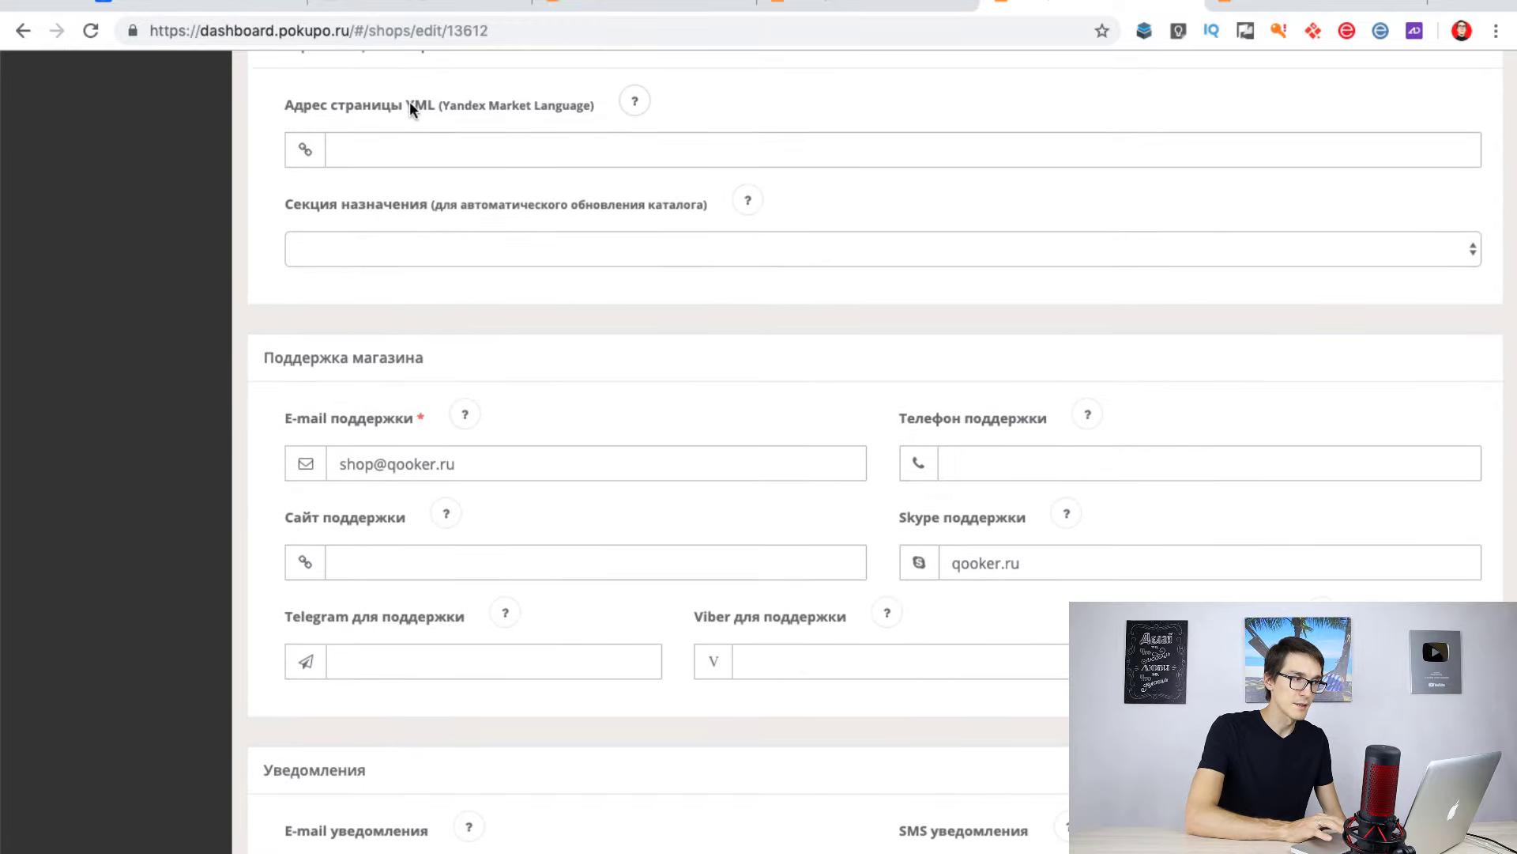
{"action": "scroll", "coordinate": [711, 237], "scroll_direction": "down", "scroll_amount": 2}
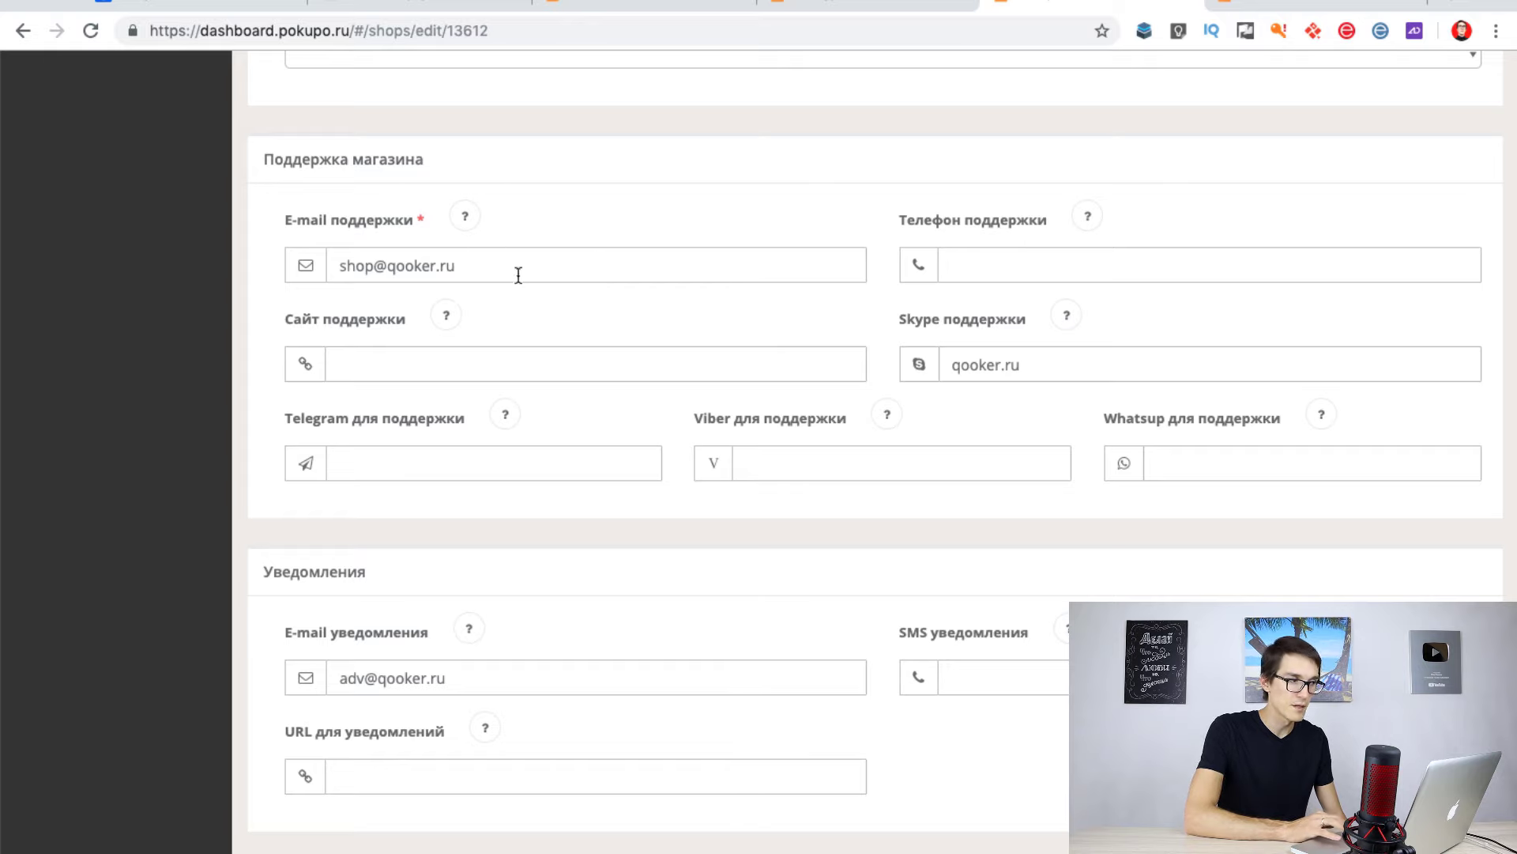
{"action": "scroll", "coordinate": [486, 437], "scroll_direction": "down", "scroll_amount": 1}
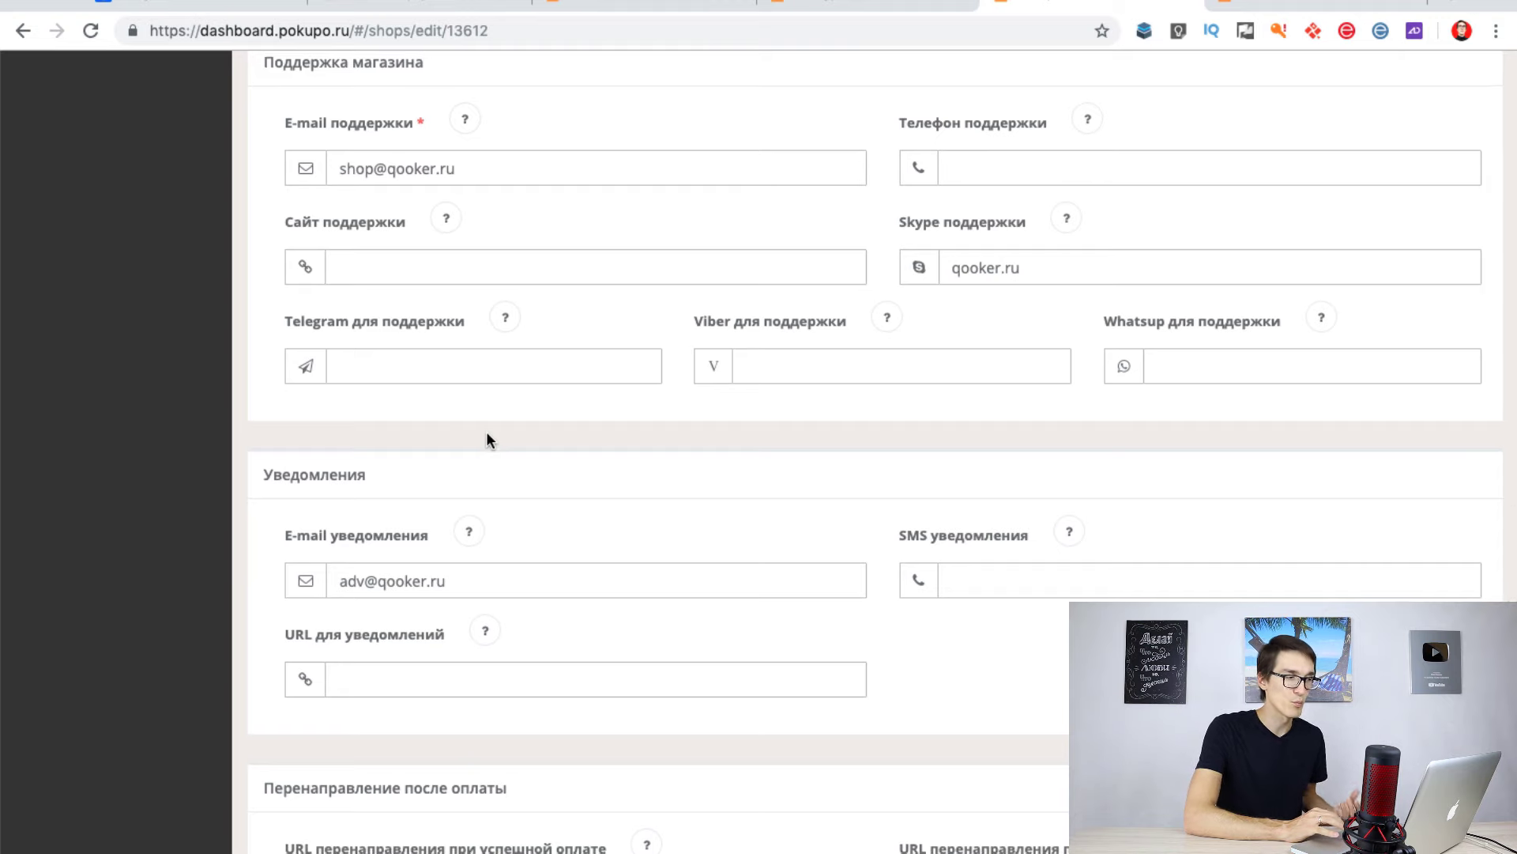
{"action": "scroll", "coordinate": [486, 433], "scroll_direction": "down", "scroll_amount": 3}
{"action": "mouse_move", "coordinate": [491, 218]}
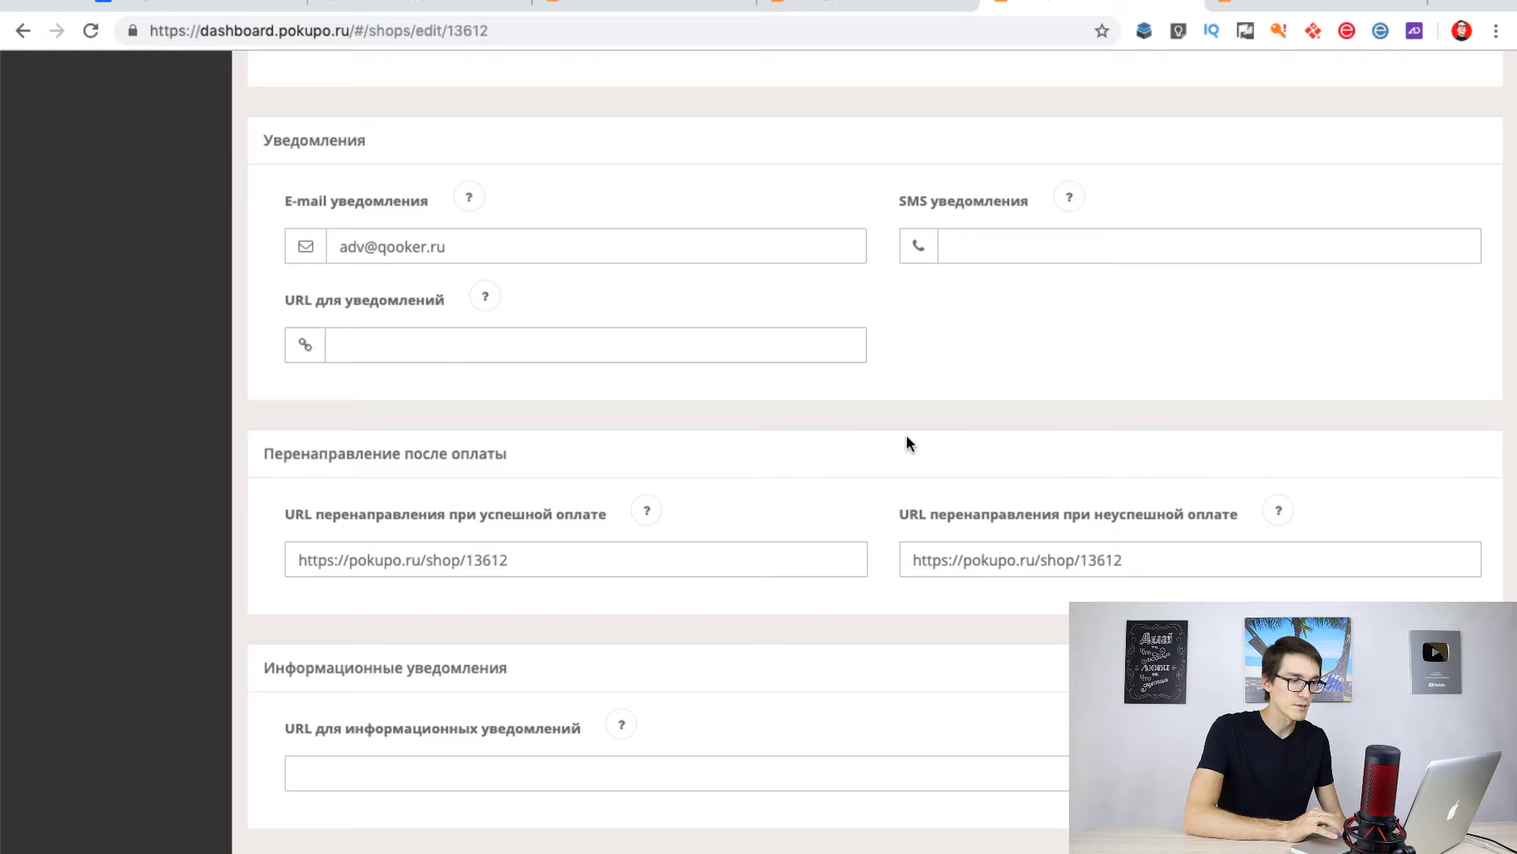
{"action": "scroll", "coordinate": [907, 437], "scroll_direction": "down", "scroll_amount": 2}
{"action": "scroll", "coordinate": [906, 439], "scroll_direction": "down", "scroll_amount": 5}
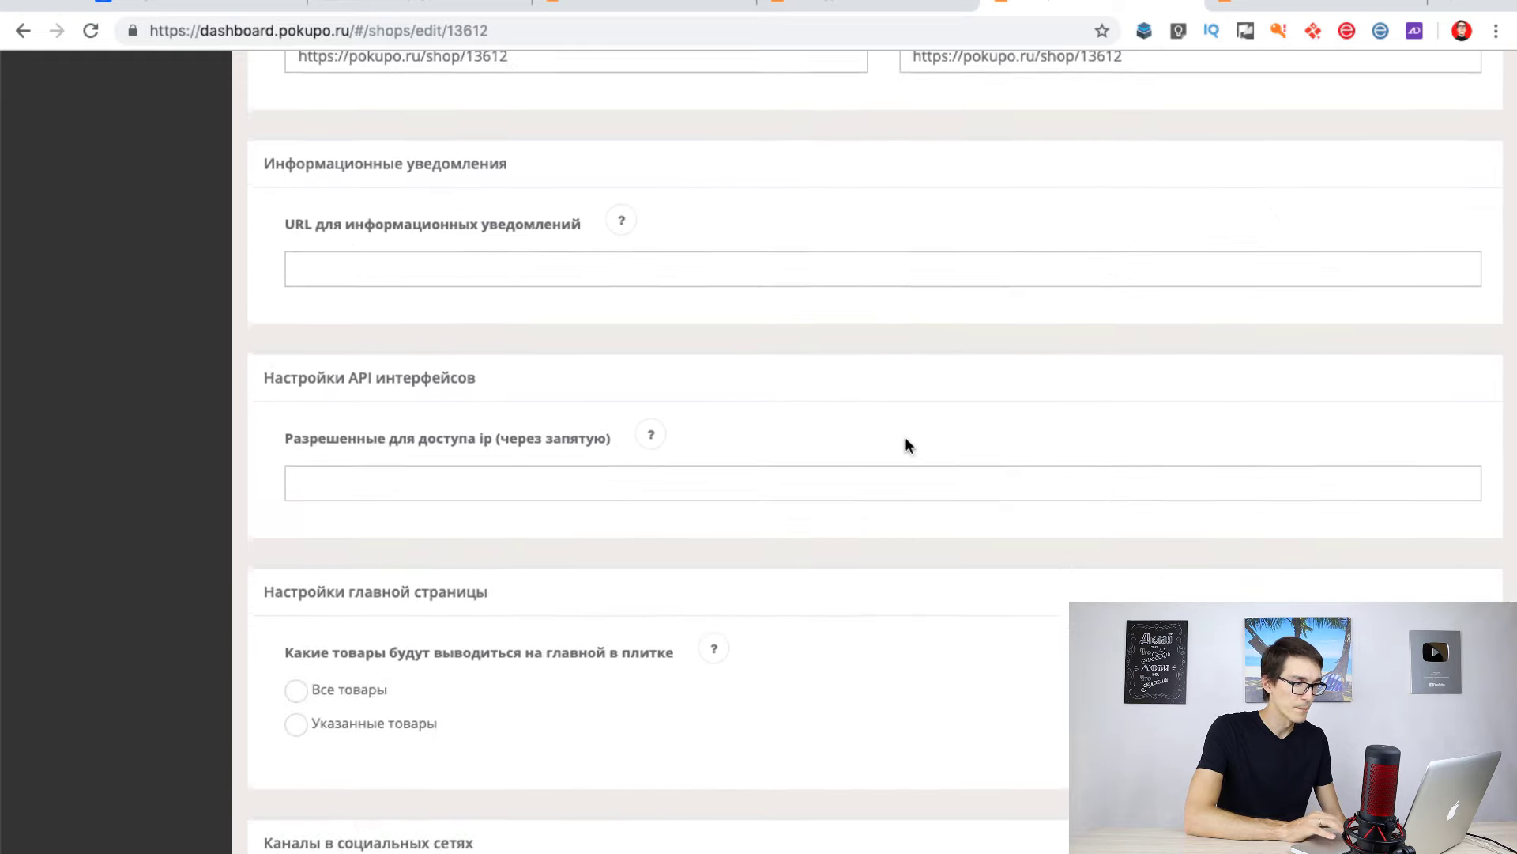
{"action": "scroll", "coordinate": [716, 486], "scroll_direction": "down", "scroll_amount": 10}
{"action": "scroll", "coordinate": [716, 486], "scroll_direction": "up", "scroll_amount": 9}
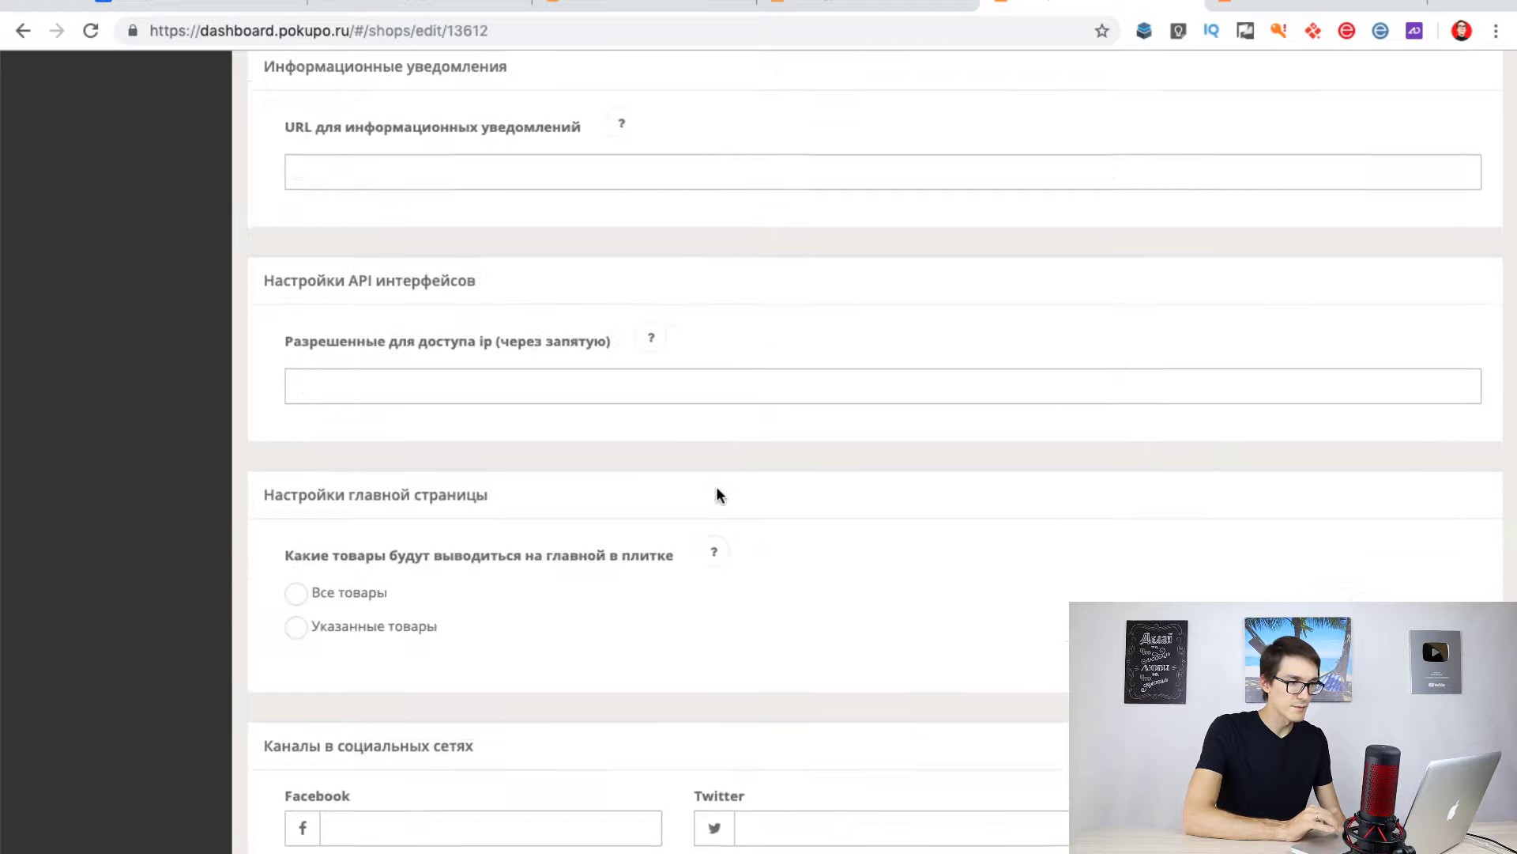
Return to the store list, open Qooker's display settings (Отображение) and look through the available storefront themes.
{"action": "scroll", "coordinate": [716, 486], "scroll_direction": "up", "scroll_amount": 20}
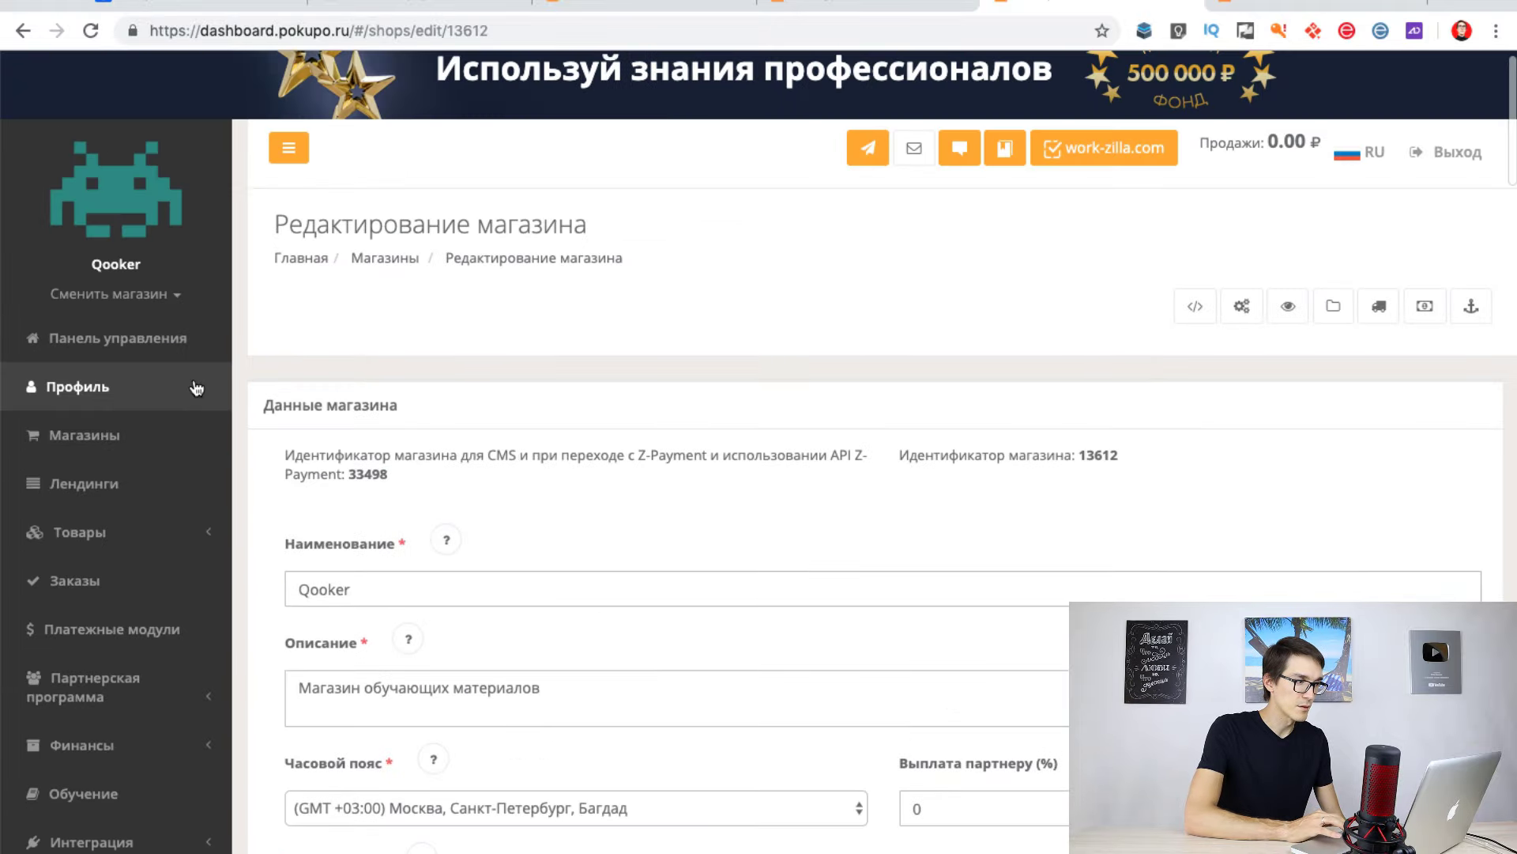
{"action": "left_click", "coordinate": [103, 434]}
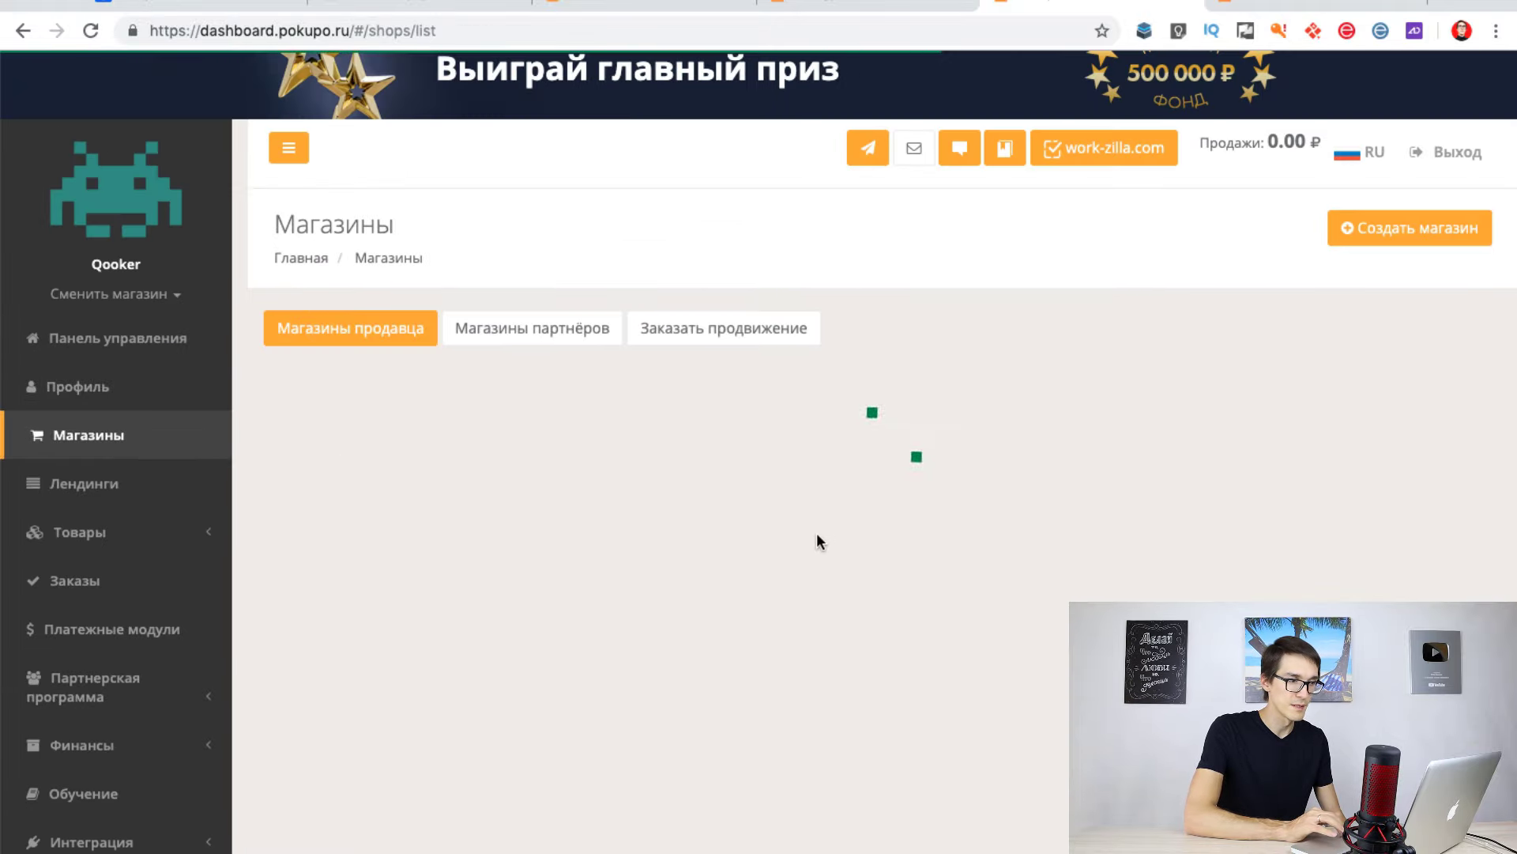
{"action": "scroll", "coordinate": [736, 546], "scroll_direction": "down", "scroll_amount": 1}
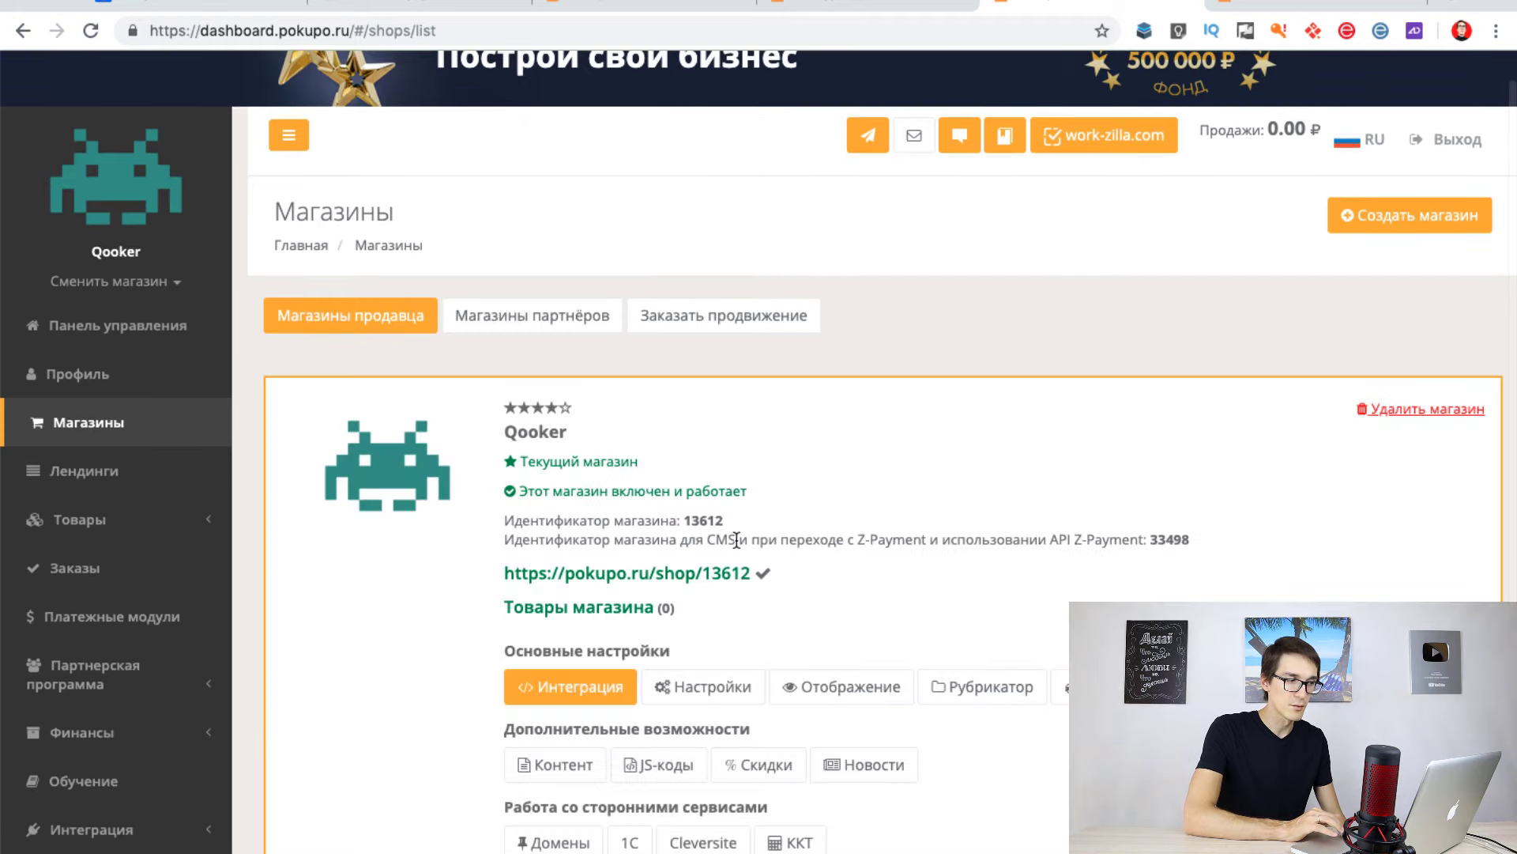
{"action": "scroll", "coordinate": [737, 540], "scroll_direction": "down", "scroll_amount": 3}
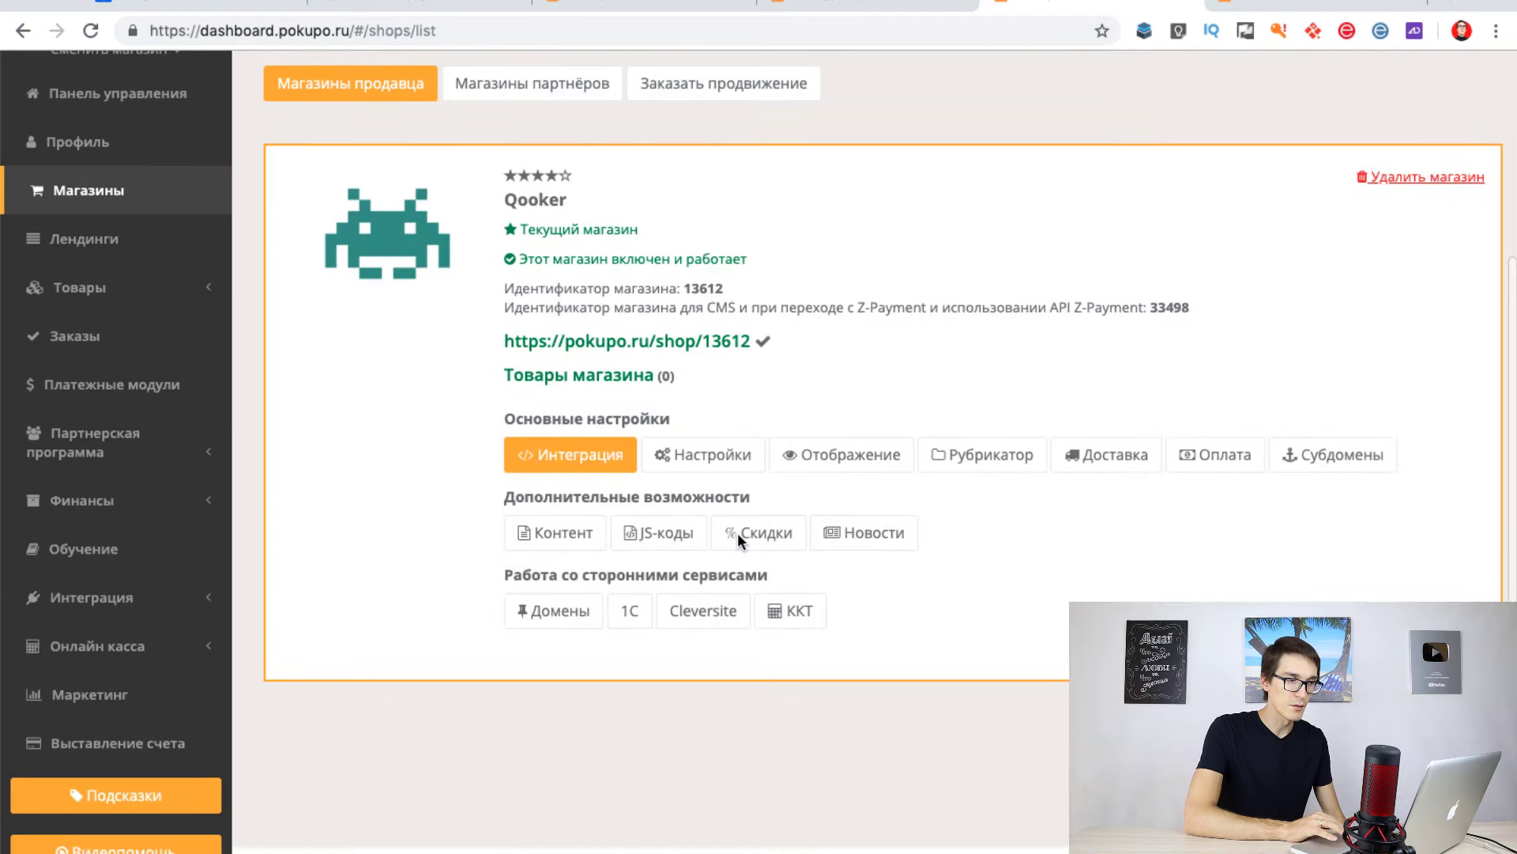
{"action": "left_click", "coordinate": [866, 458]}
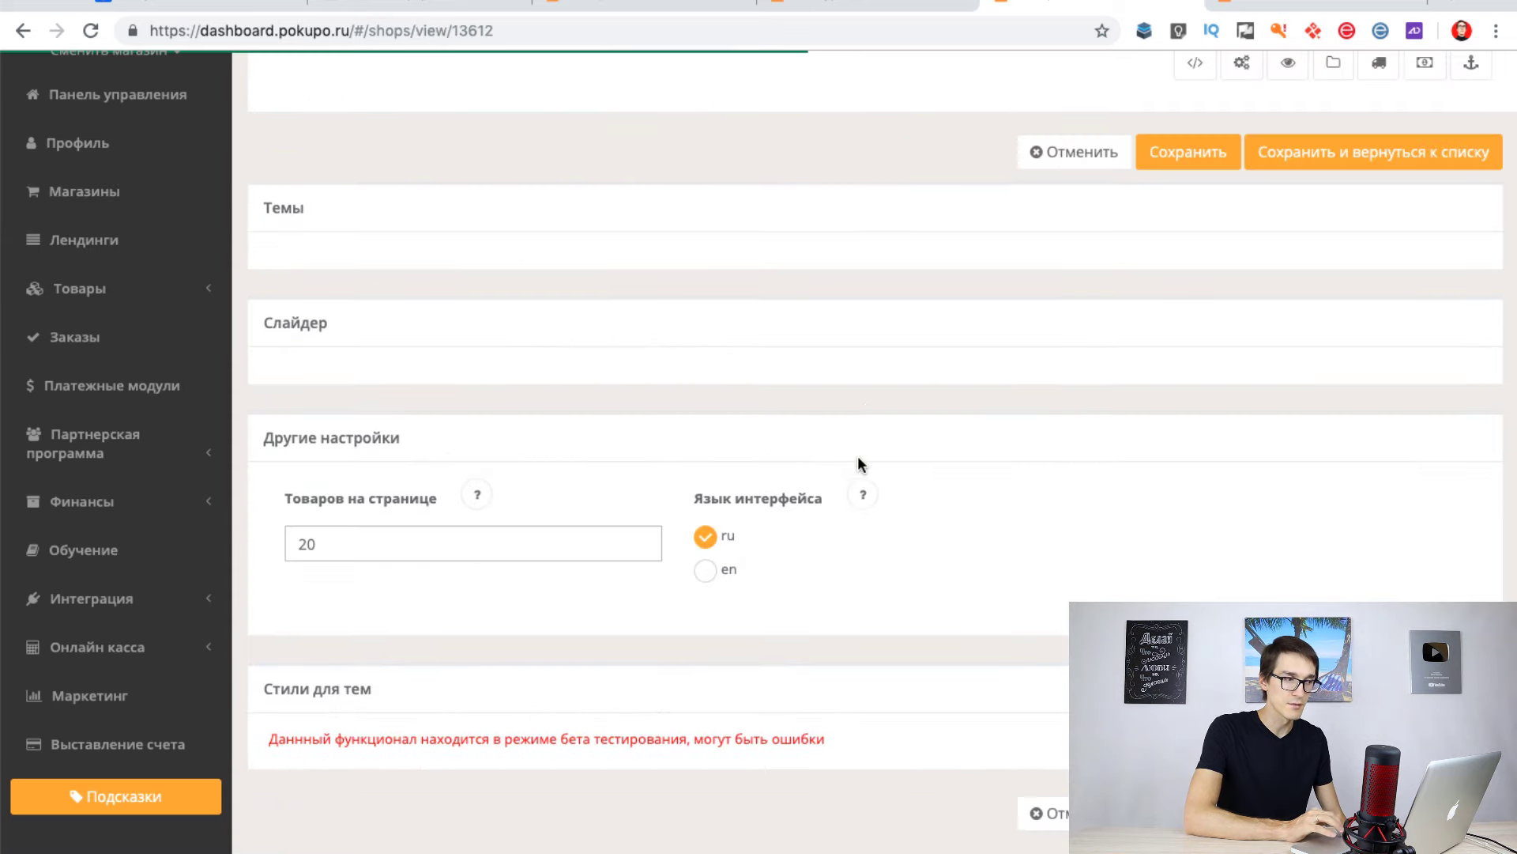
{"action": "scroll", "coordinate": [648, 372], "scroll_direction": "down", "scroll_amount": 2}
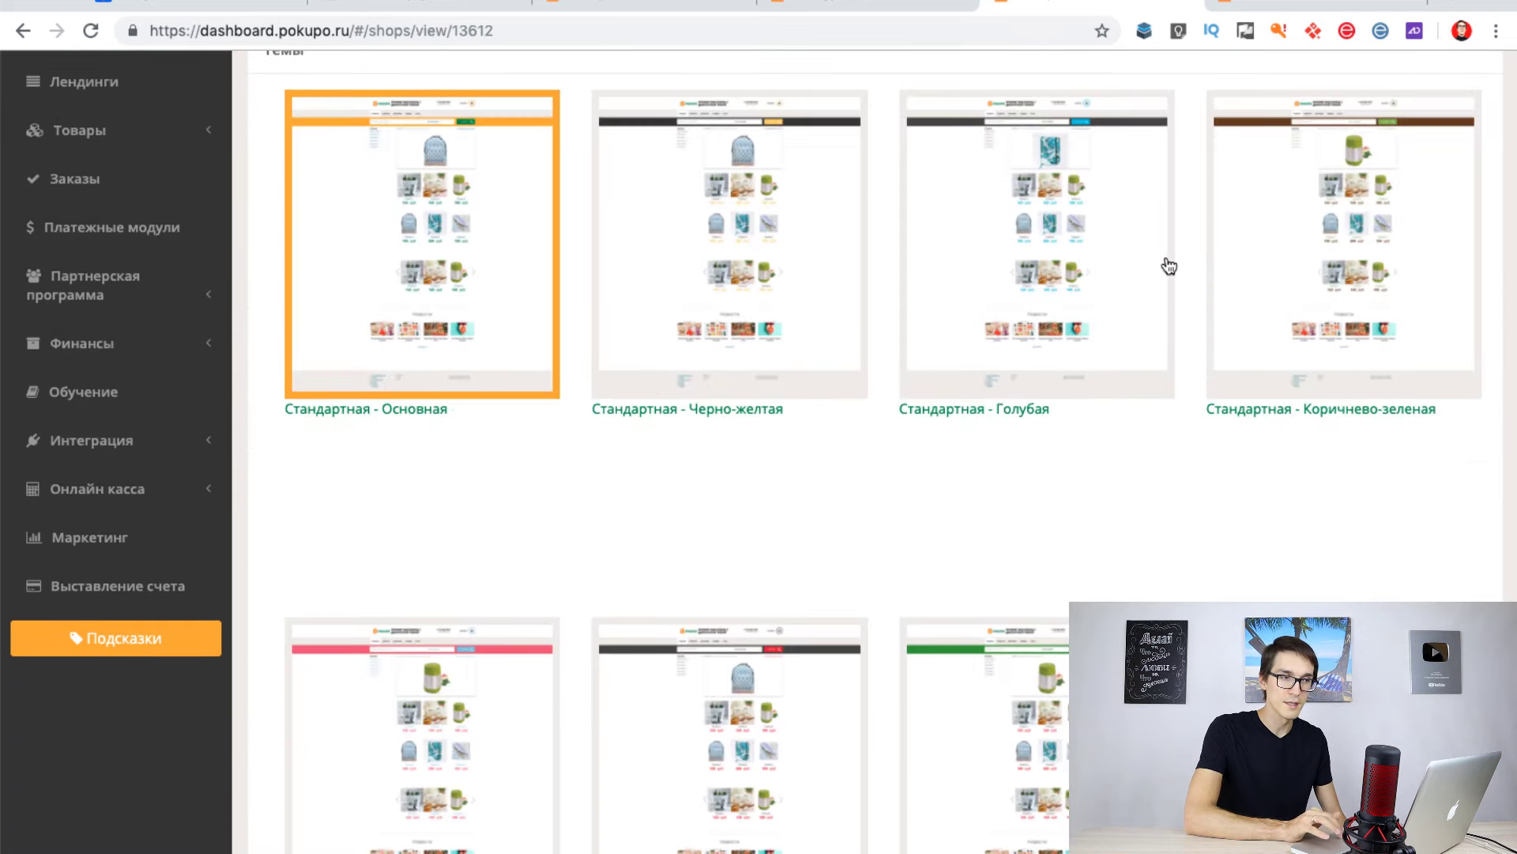
{"action": "scroll", "coordinate": [818, 316], "scroll_direction": "down", "scroll_amount": 4}
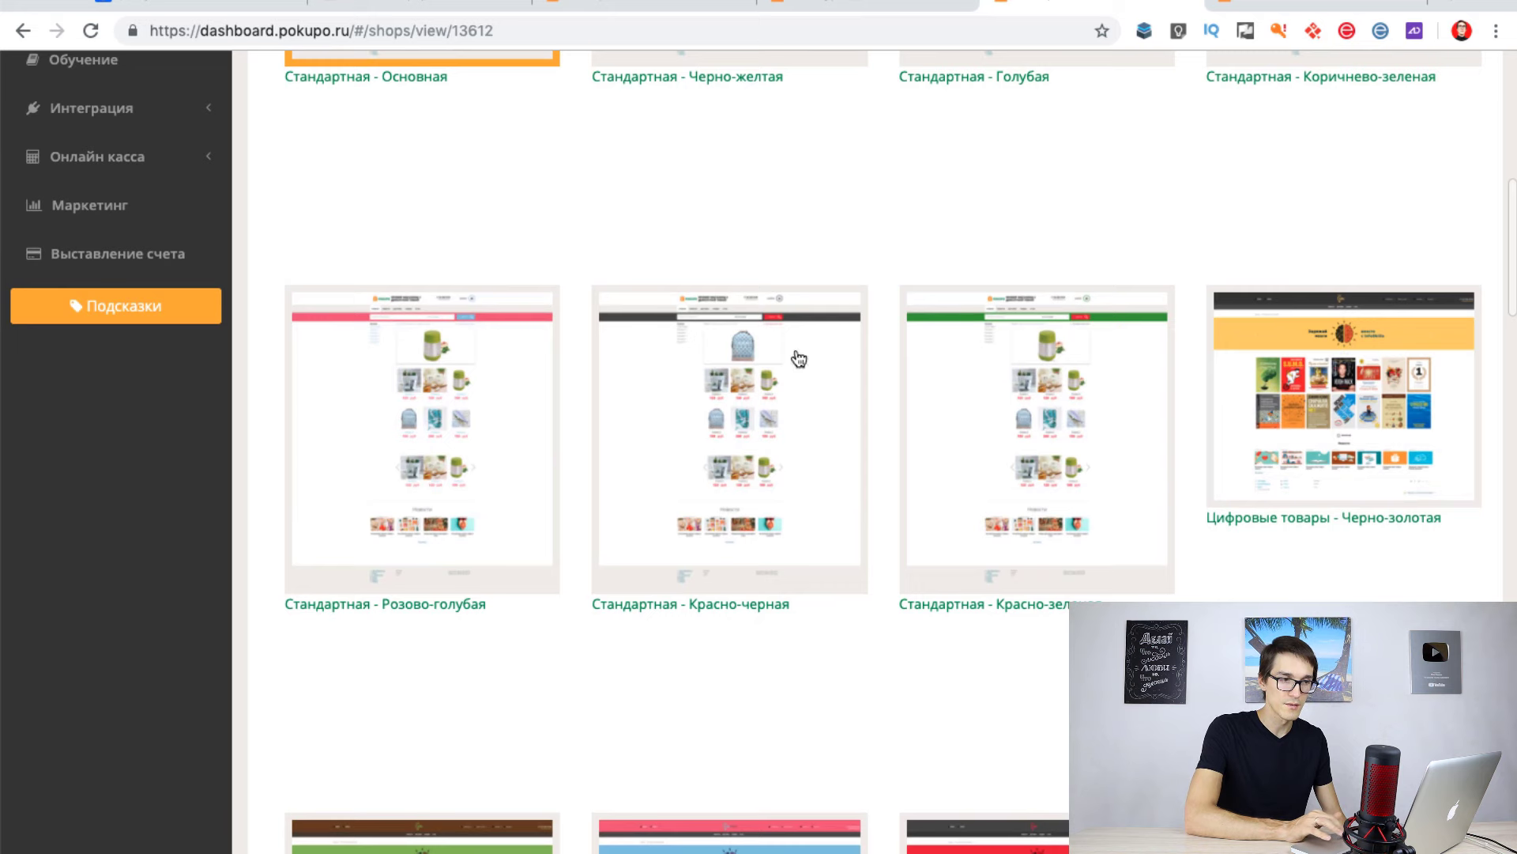
{"action": "scroll", "coordinate": [951, 420], "scroll_direction": "down", "scroll_amount": 3}
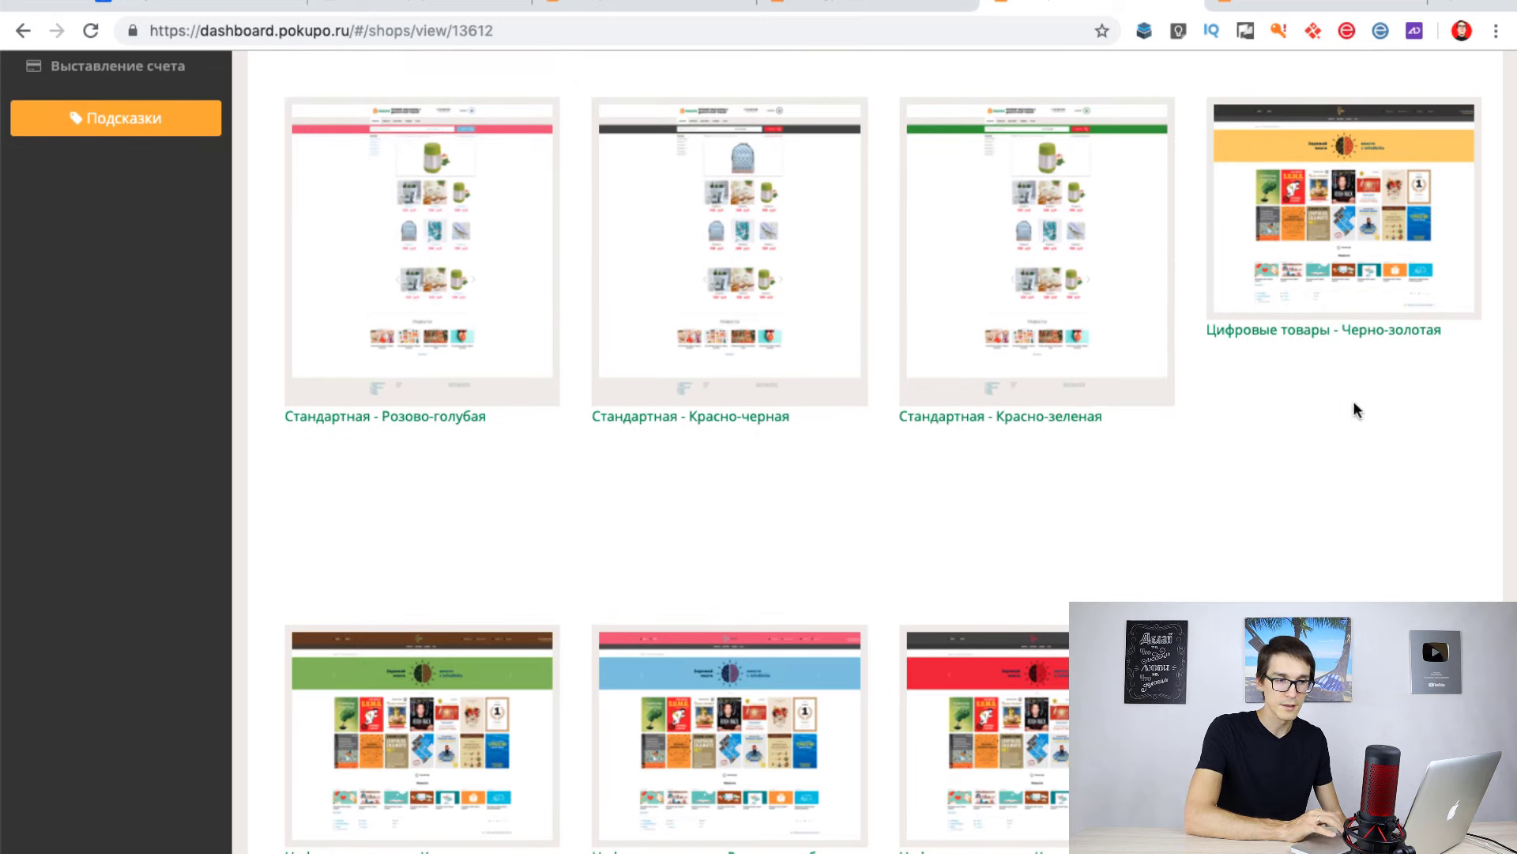
{"action": "scroll", "coordinate": [1301, 556], "scroll_direction": "down", "scroll_amount": 6}
Open Qooker's Рубрикатор from the store list and compare it with the catalogue on the storefront's main page.
{"action": "left_click", "coordinate": [23, 31]}
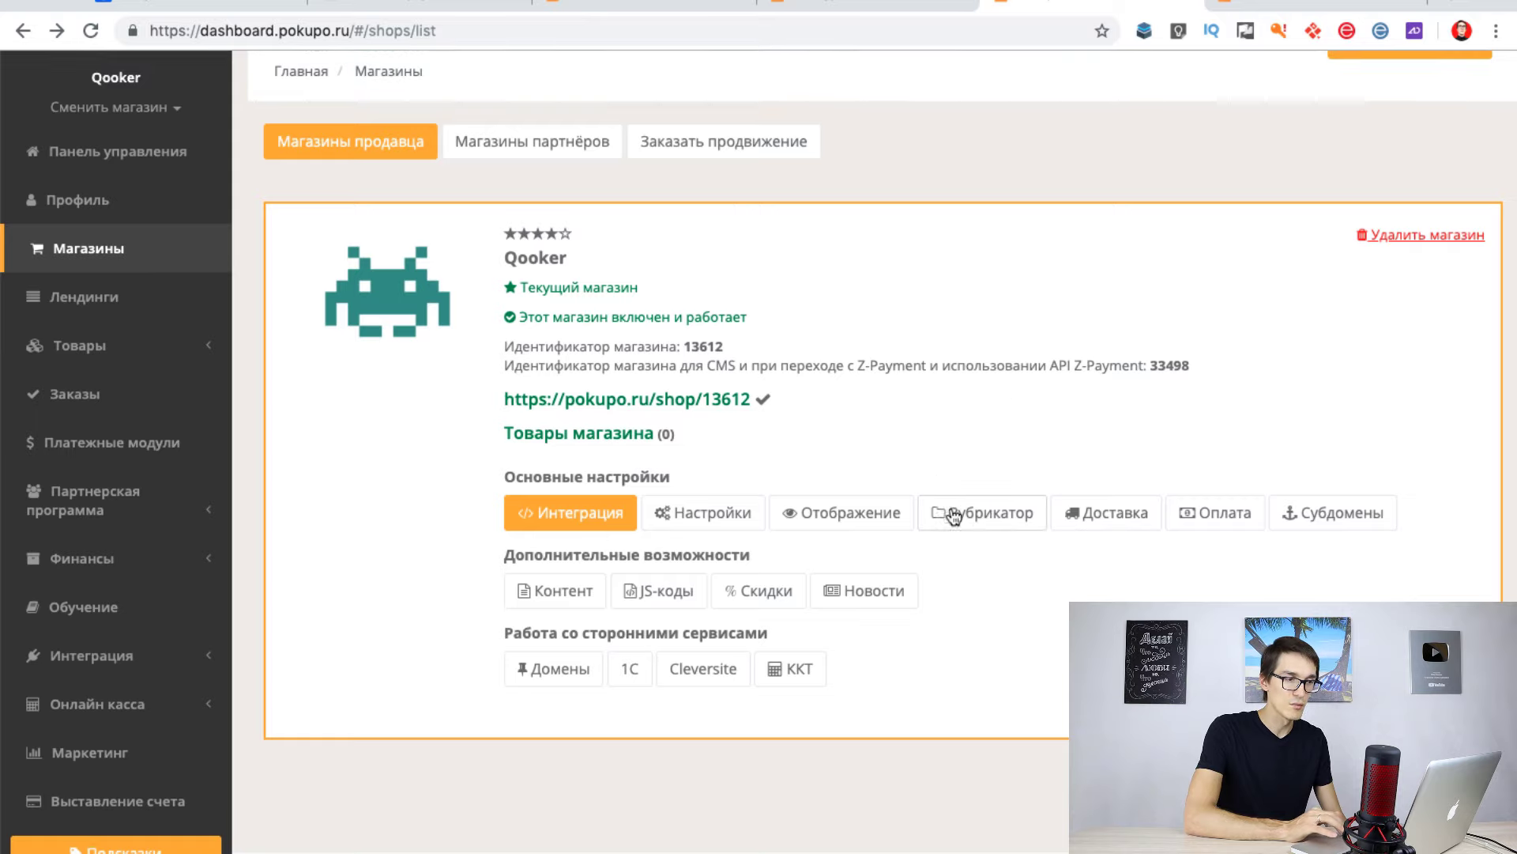
{"action": "left_click", "coordinate": [981, 520]}
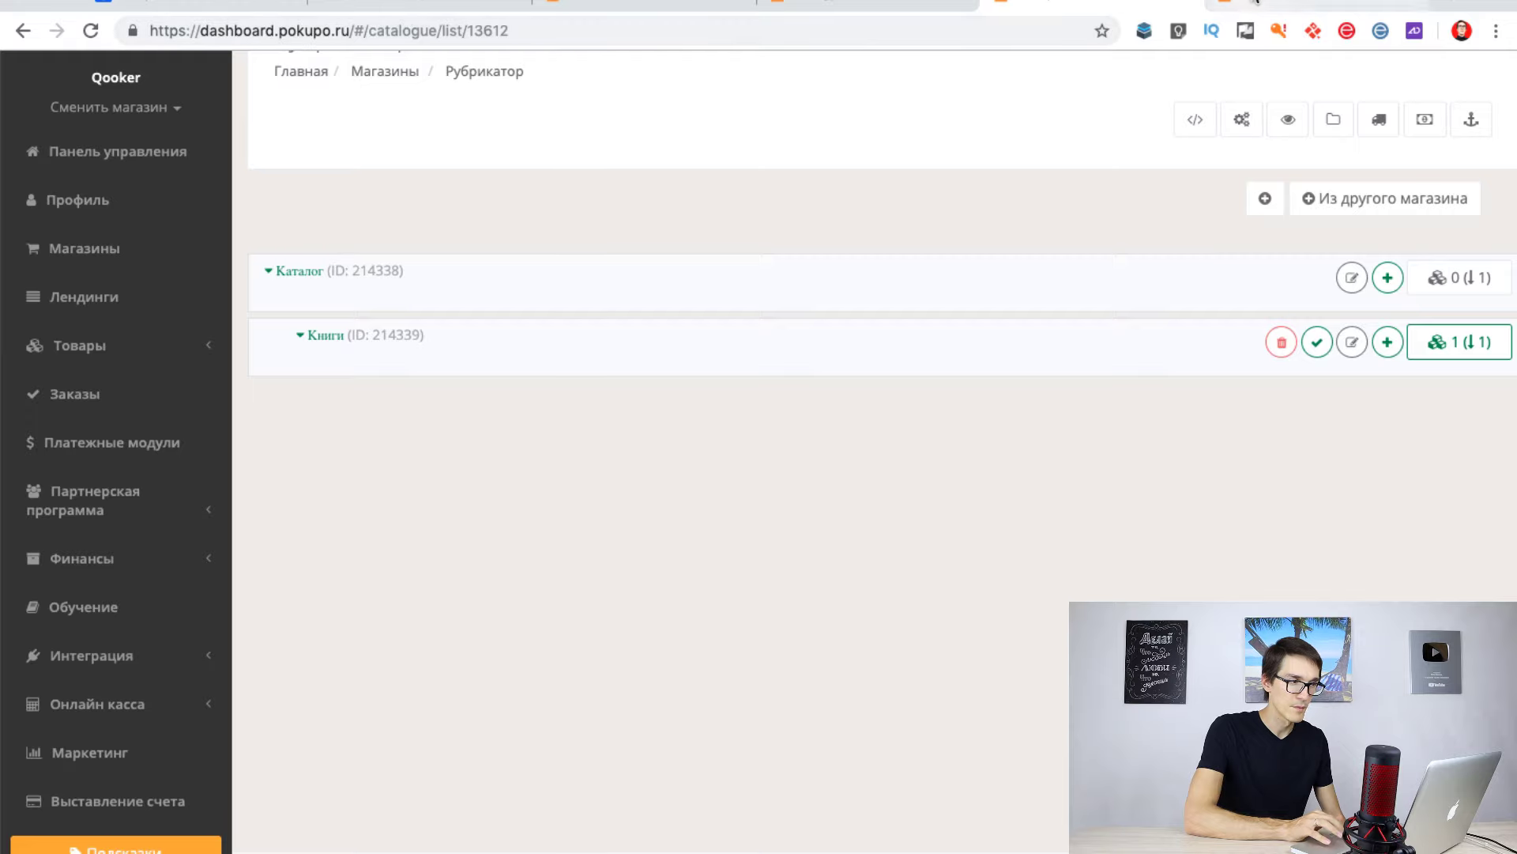
{"action": "left_click", "coordinate": [1296, 6]}
{"action": "scroll", "coordinate": [535, 181], "scroll_direction": "up", "scroll_amount": 5}
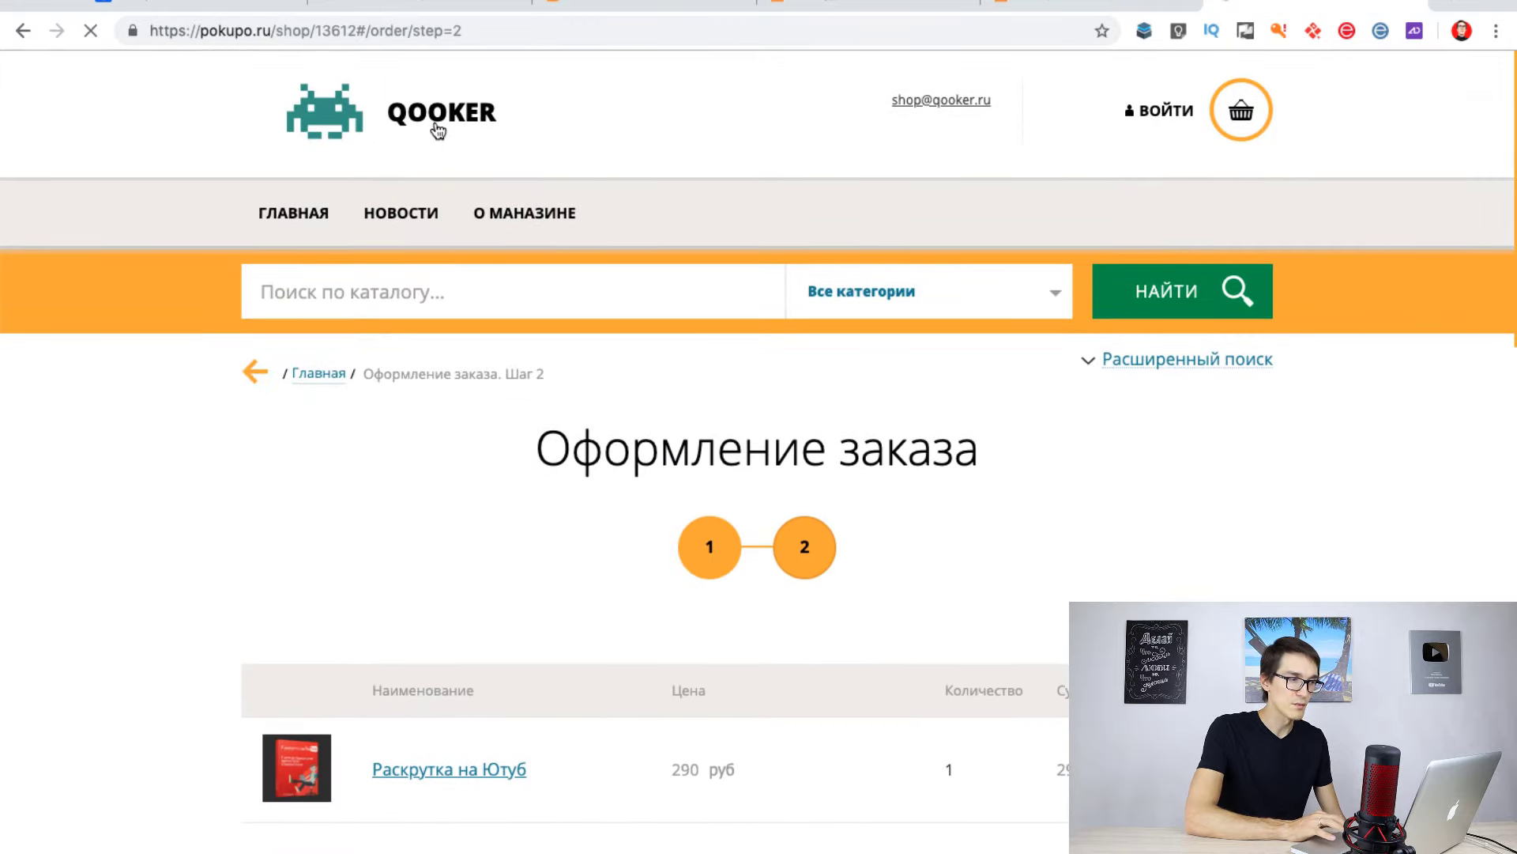
{"action": "left_click", "coordinate": [459, 146]}
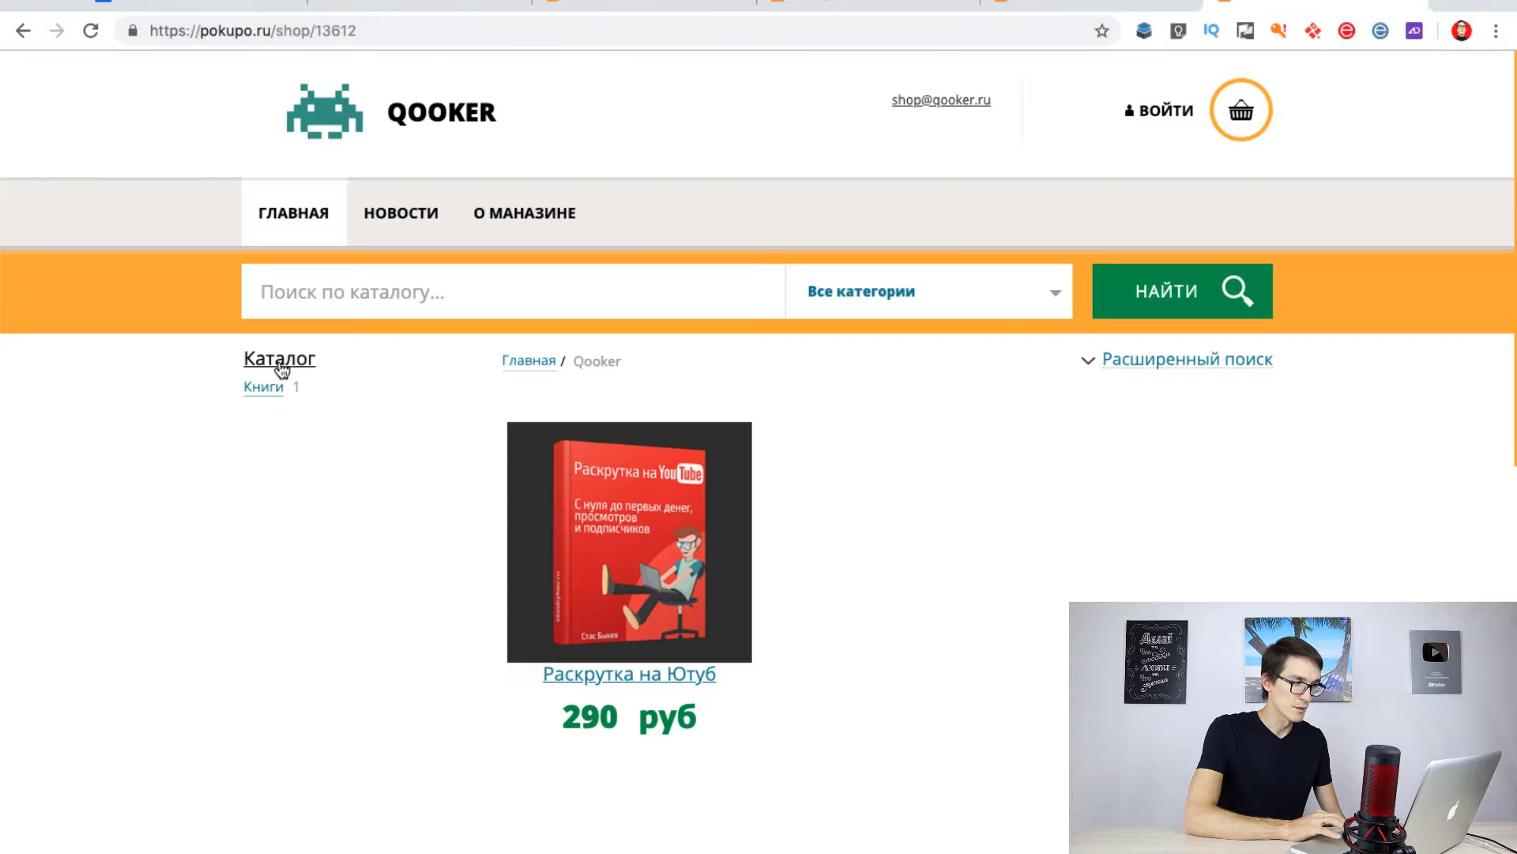
Open the Книги category from the storefront's catalogue and look through its product listing.
{"action": "left_click", "coordinate": [271, 389]}
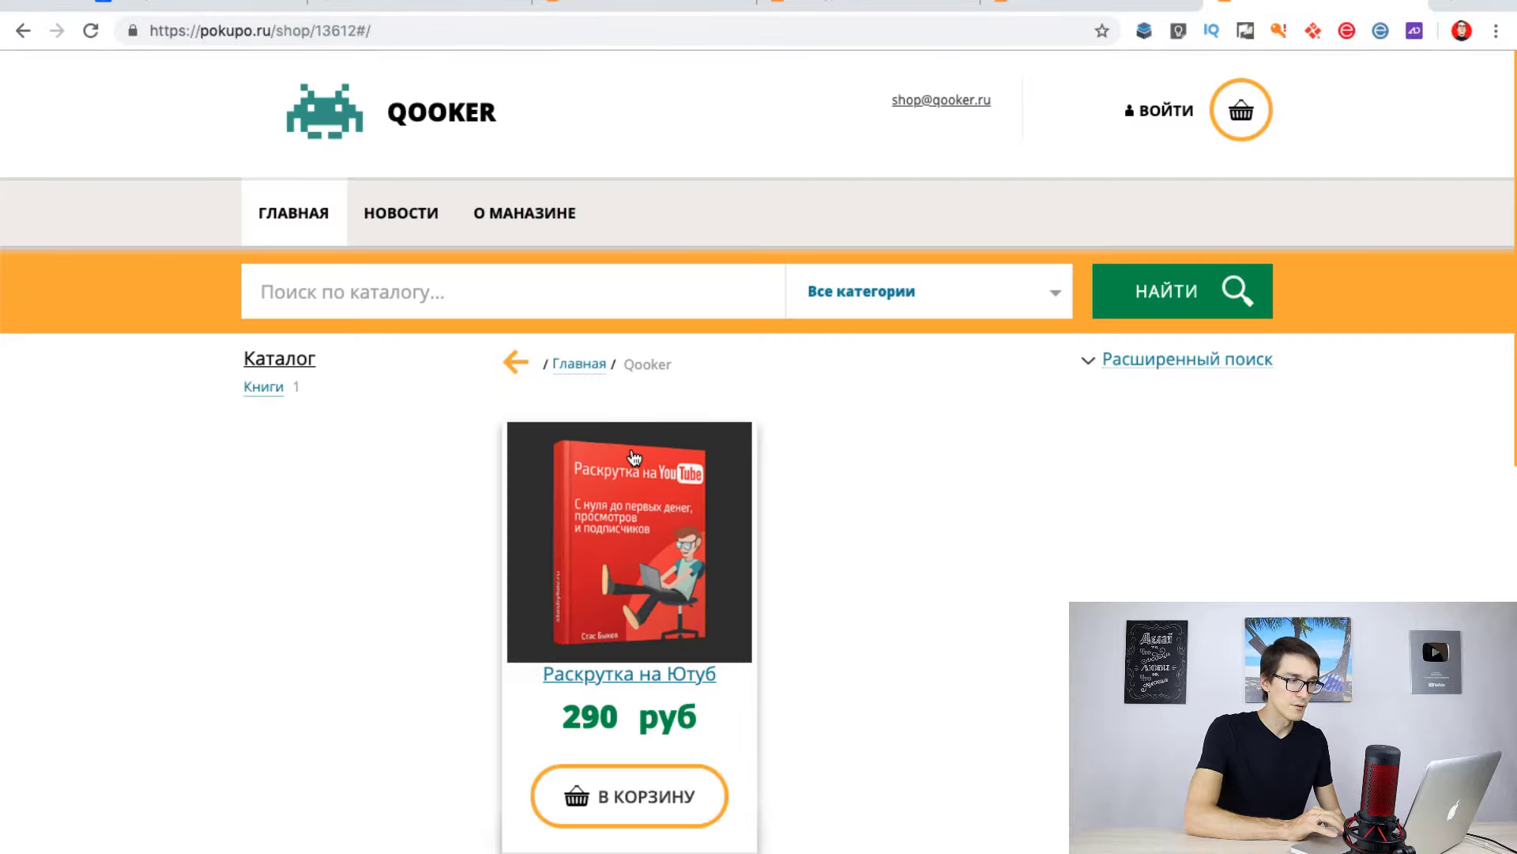
{"action": "left_click", "coordinate": [270, 390]}
{"action": "scroll", "coordinate": [577, 628], "scroll_direction": "down", "scroll_amount": 5}
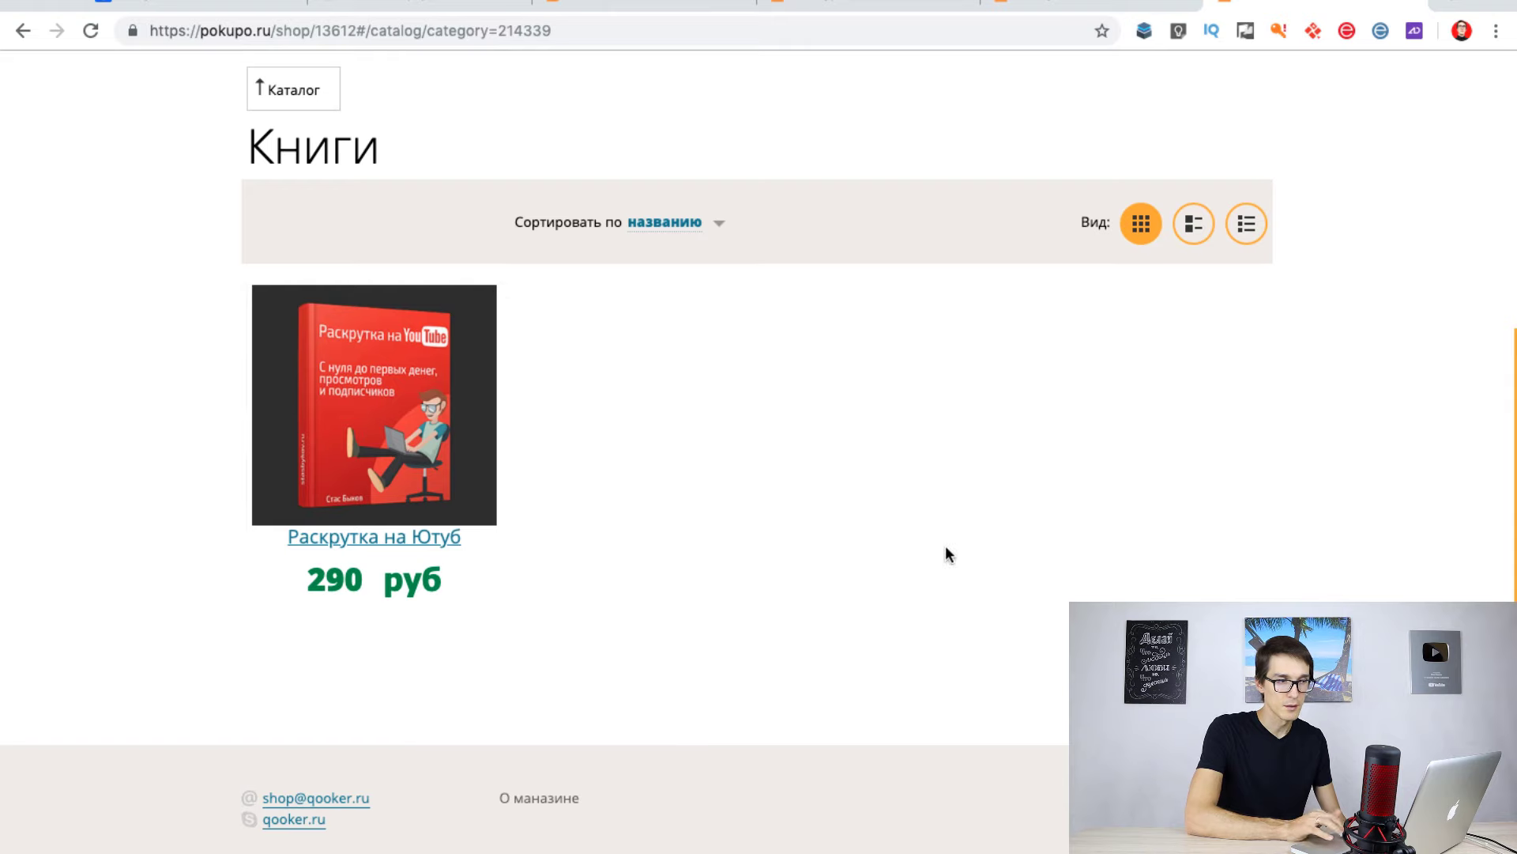
{"action": "scroll", "coordinate": [926, 520], "scroll_direction": "up", "scroll_amount": 3}
{"action": "scroll", "coordinate": [927, 516], "scroll_direction": "down", "scroll_amount": 2}
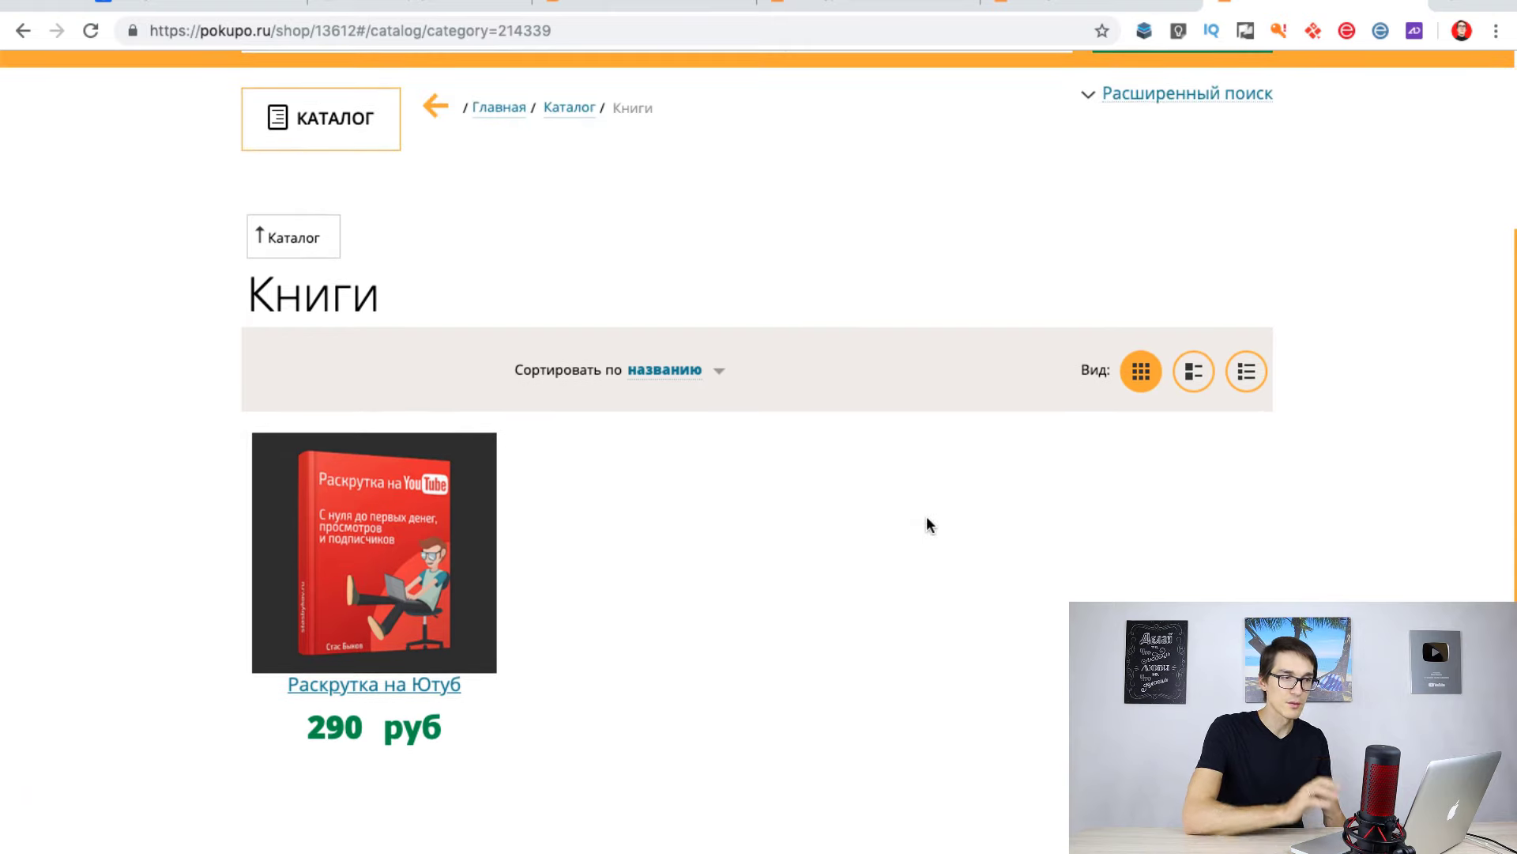
{"action": "scroll", "coordinate": [926, 515], "scroll_direction": "up", "scroll_amount": 4}
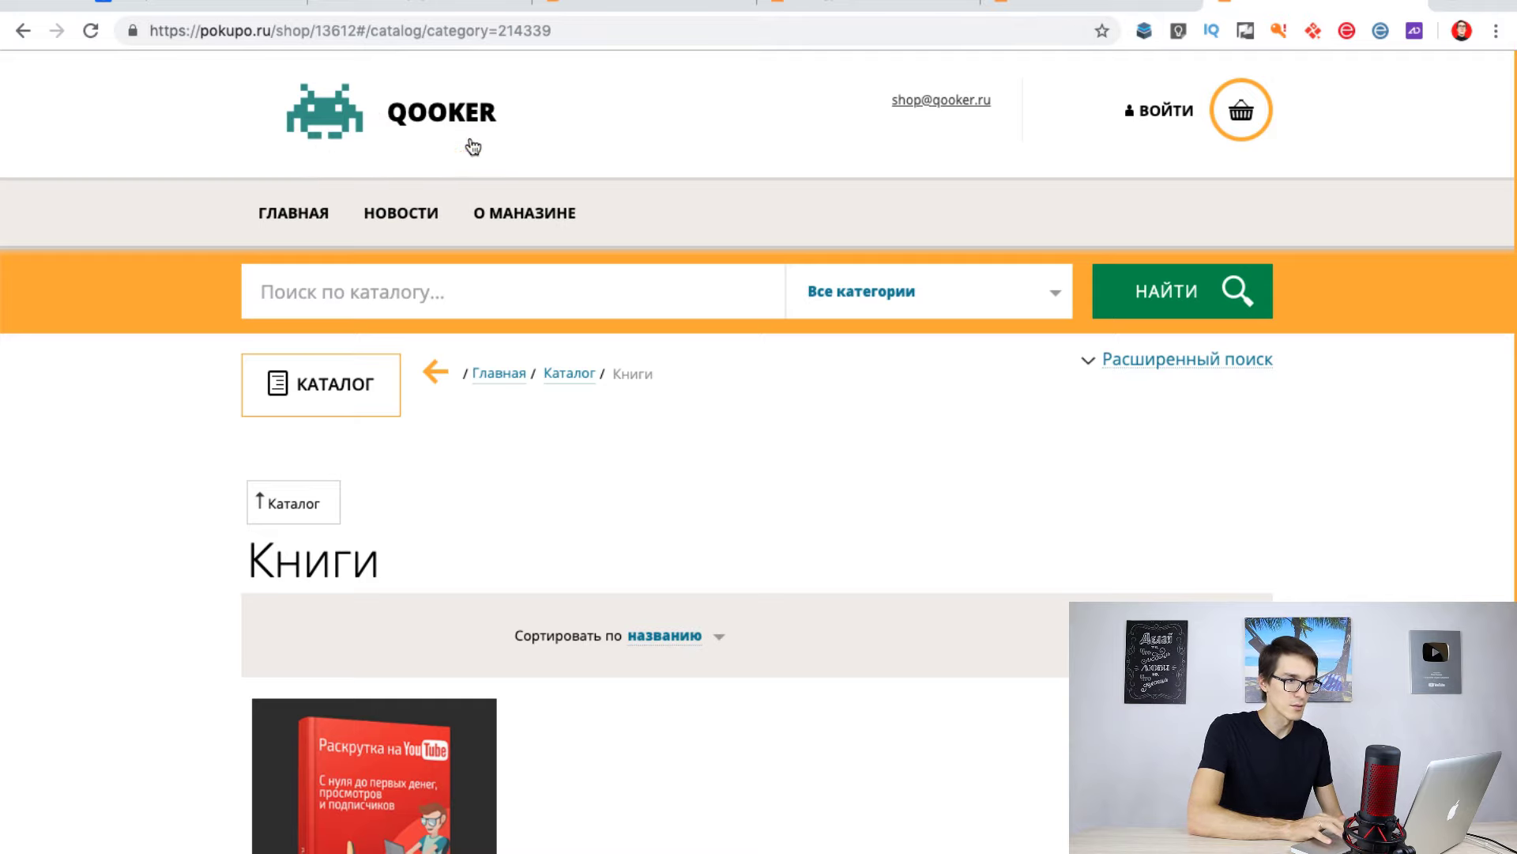
Return to the dashboard, open Qooker's payment methods (Оплата) and look through the list with its commissions.
{"action": "left_click", "coordinate": [1057, 6]}
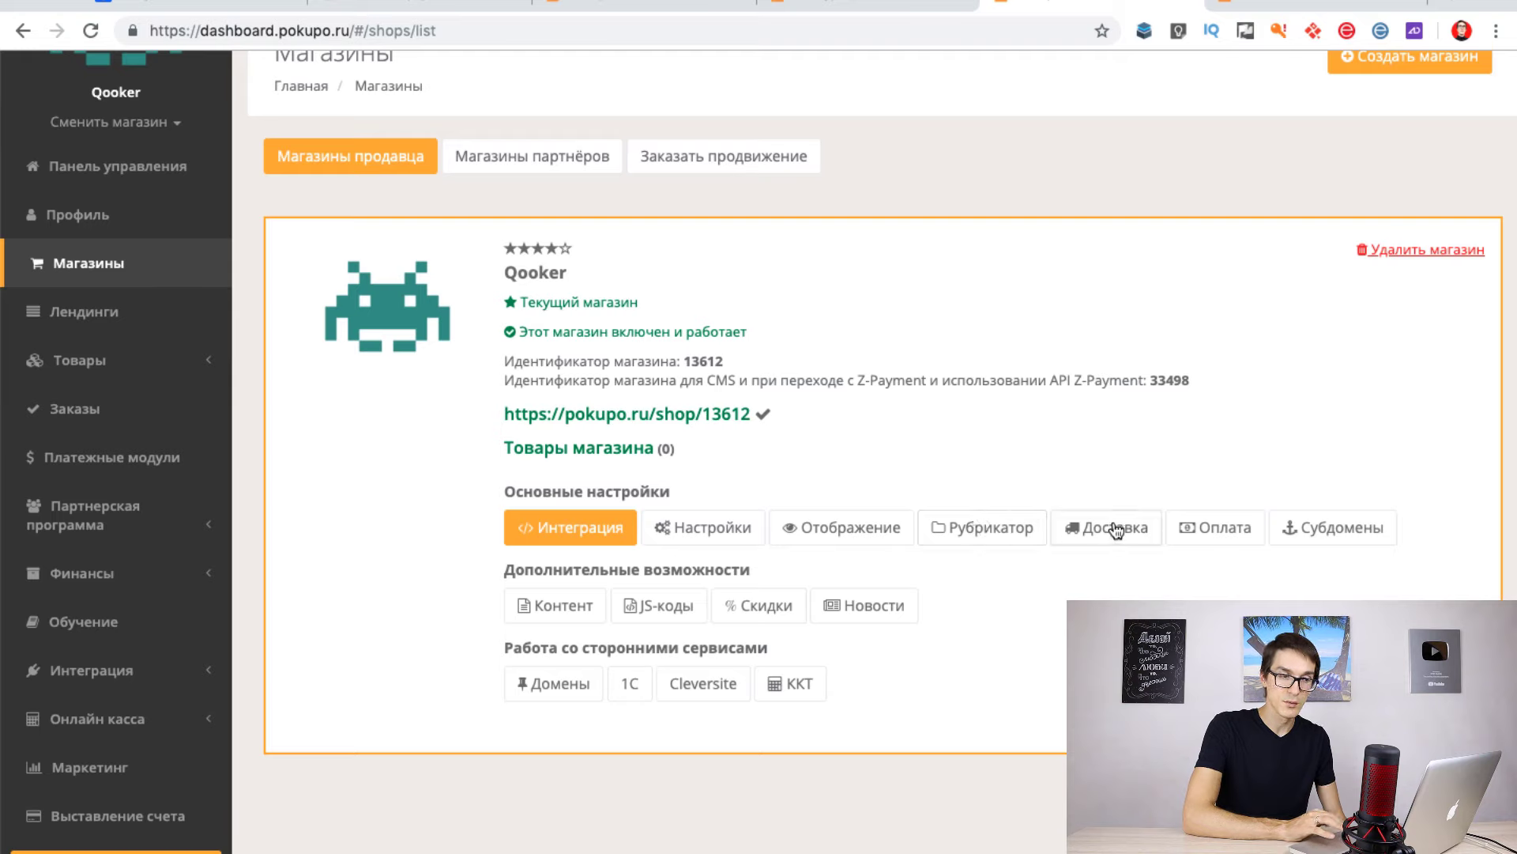
{"action": "left_click", "coordinate": [1214, 528]}
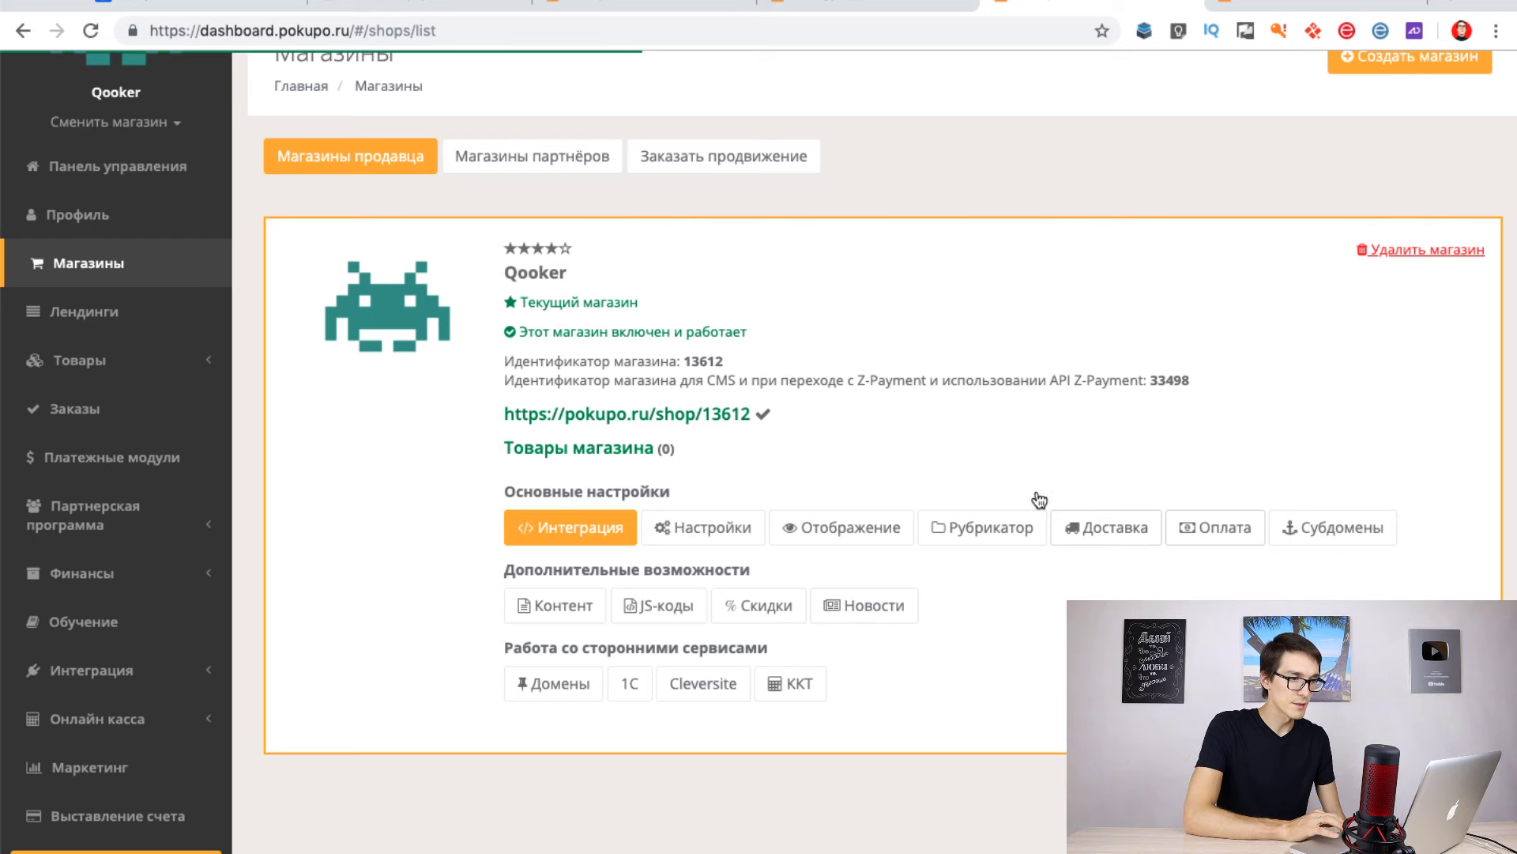
{"action": "scroll", "coordinate": [1033, 449], "scroll_direction": "up", "scroll_amount": 2}
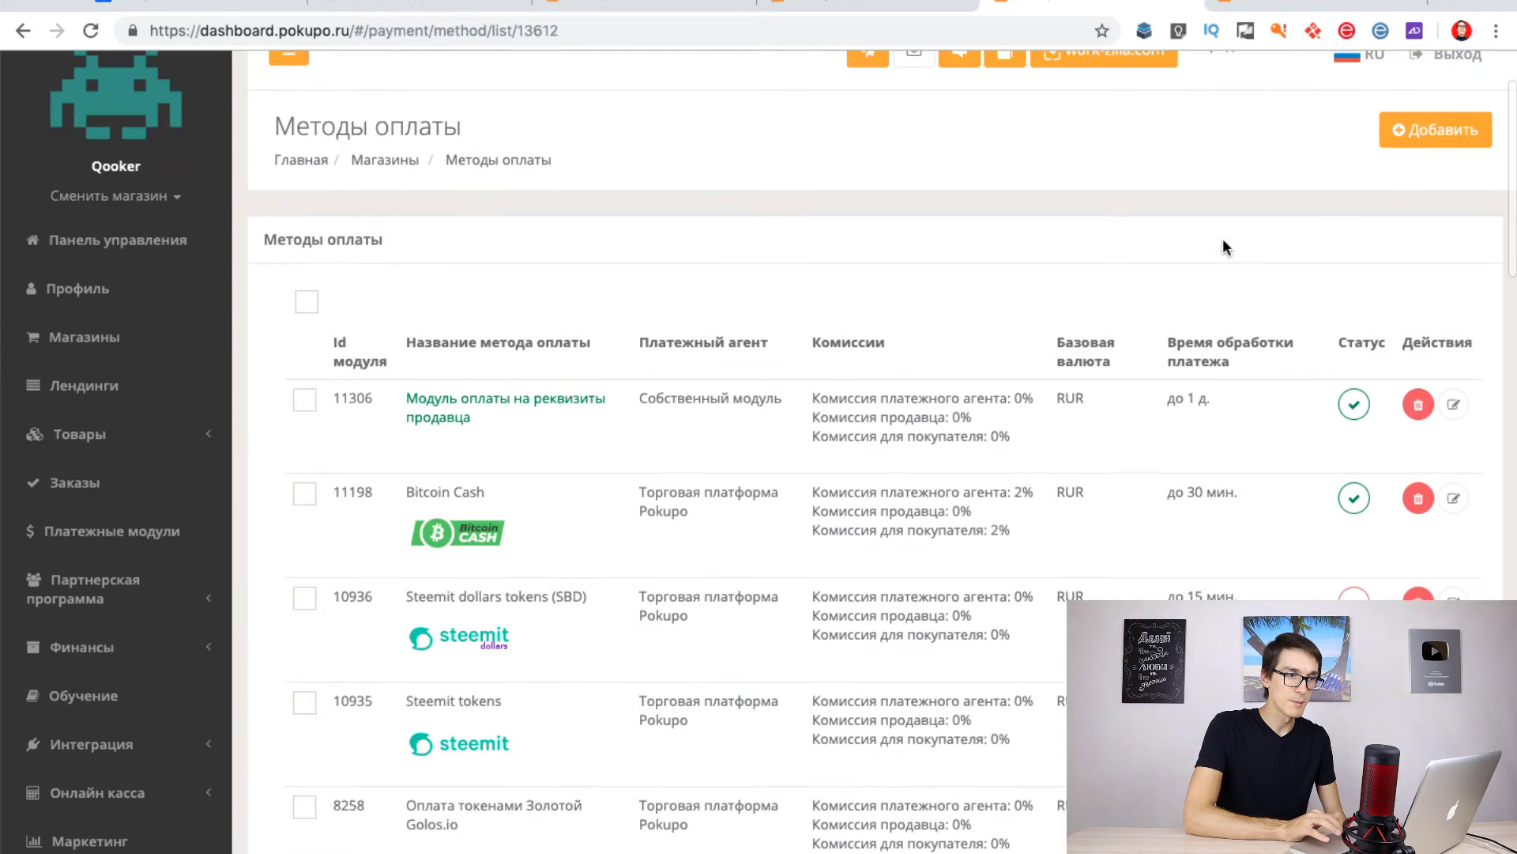
{"action": "scroll", "coordinate": [769, 525], "scroll_direction": "down", "scroll_amount": 13}
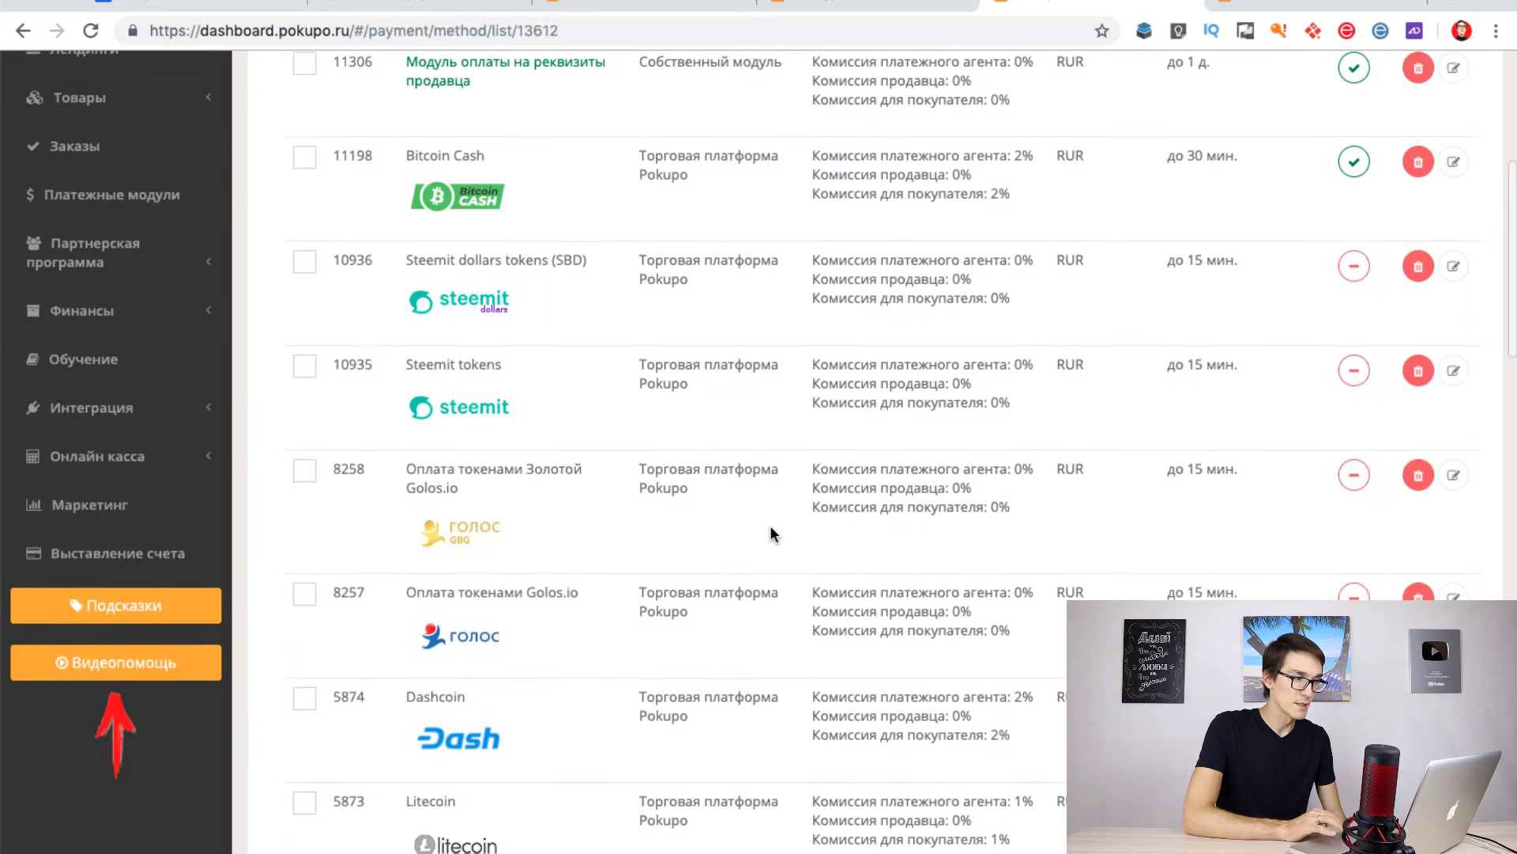
{"action": "scroll", "coordinate": [770, 524], "scroll_direction": "down", "scroll_amount": 12}
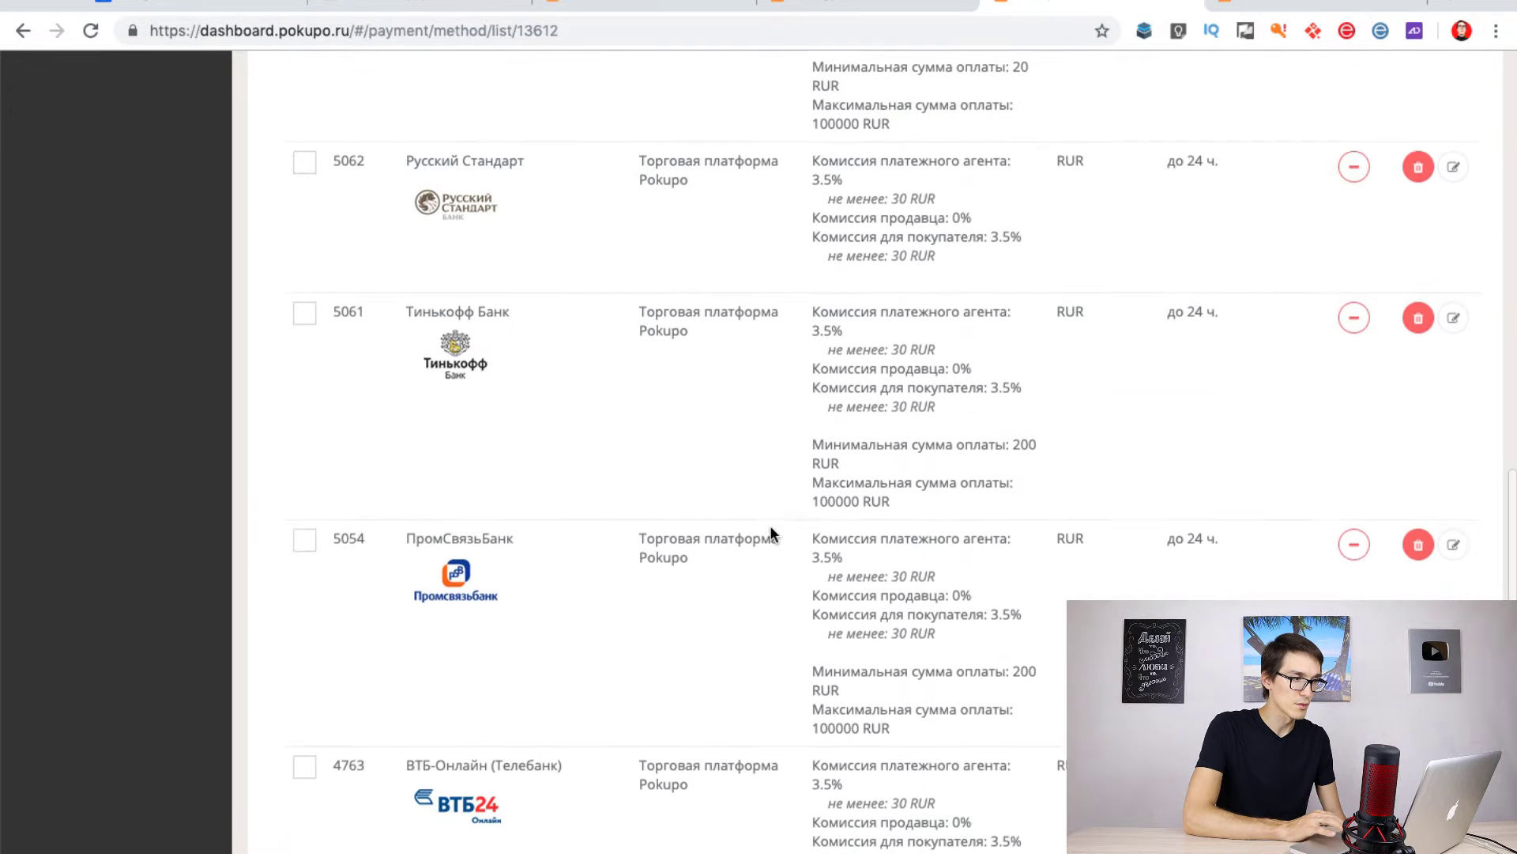
{"action": "scroll", "coordinate": [770, 525], "scroll_direction": "up", "scroll_amount": 17}
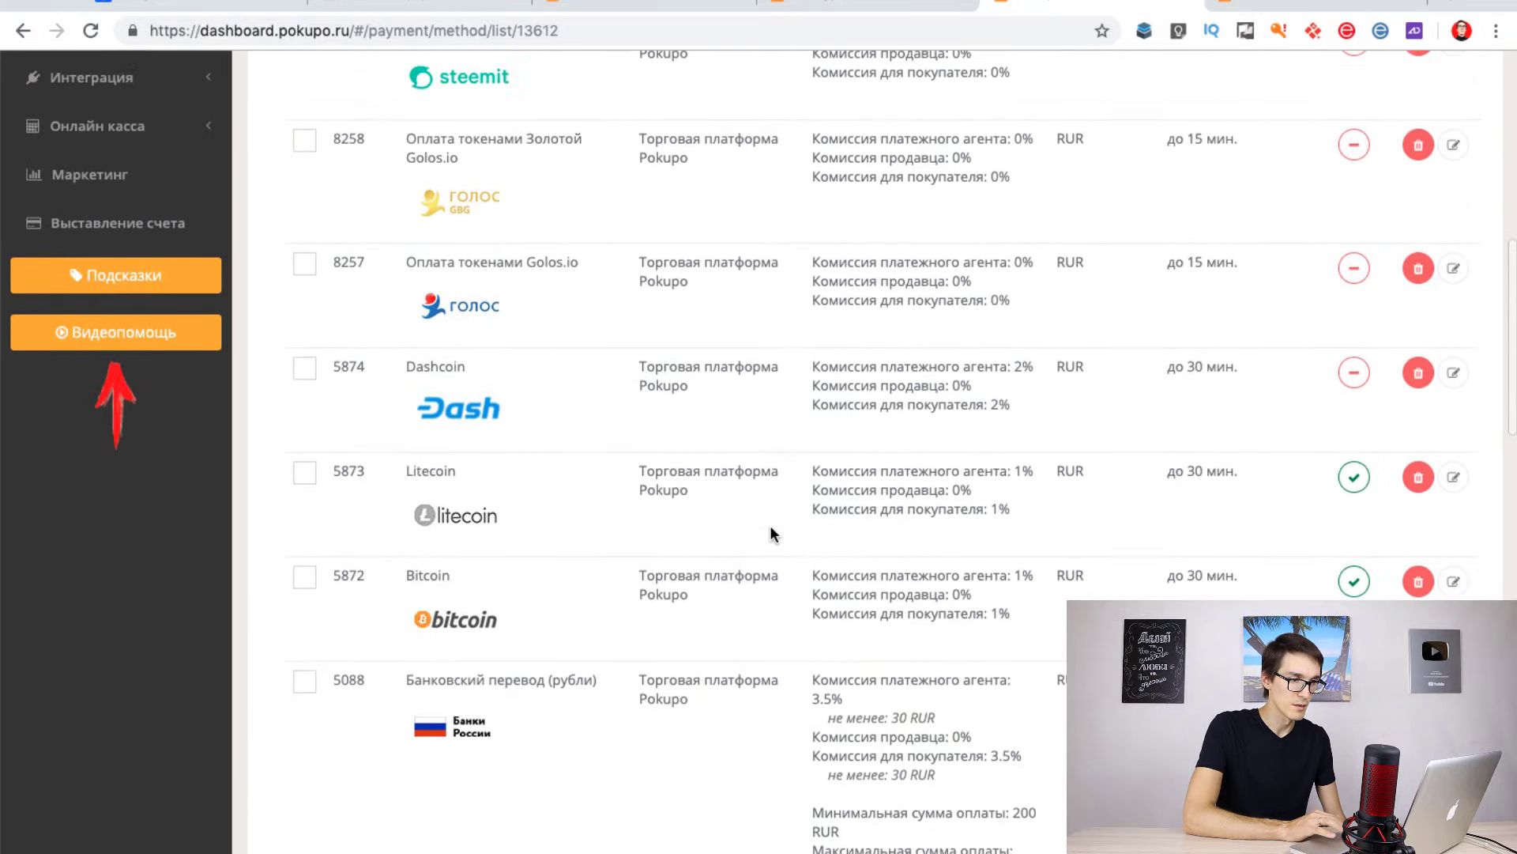
Enable the Visa/MasterCard (3-D Secure) payment method near the end of the list.
{"action": "scroll", "coordinate": [769, 525], "scroll_direction": "down", "scroll_amount": 10}
{"action": "scroll", "coordinate": [770, 525], "scroll_direction": "down", "scroll_amount": 12}
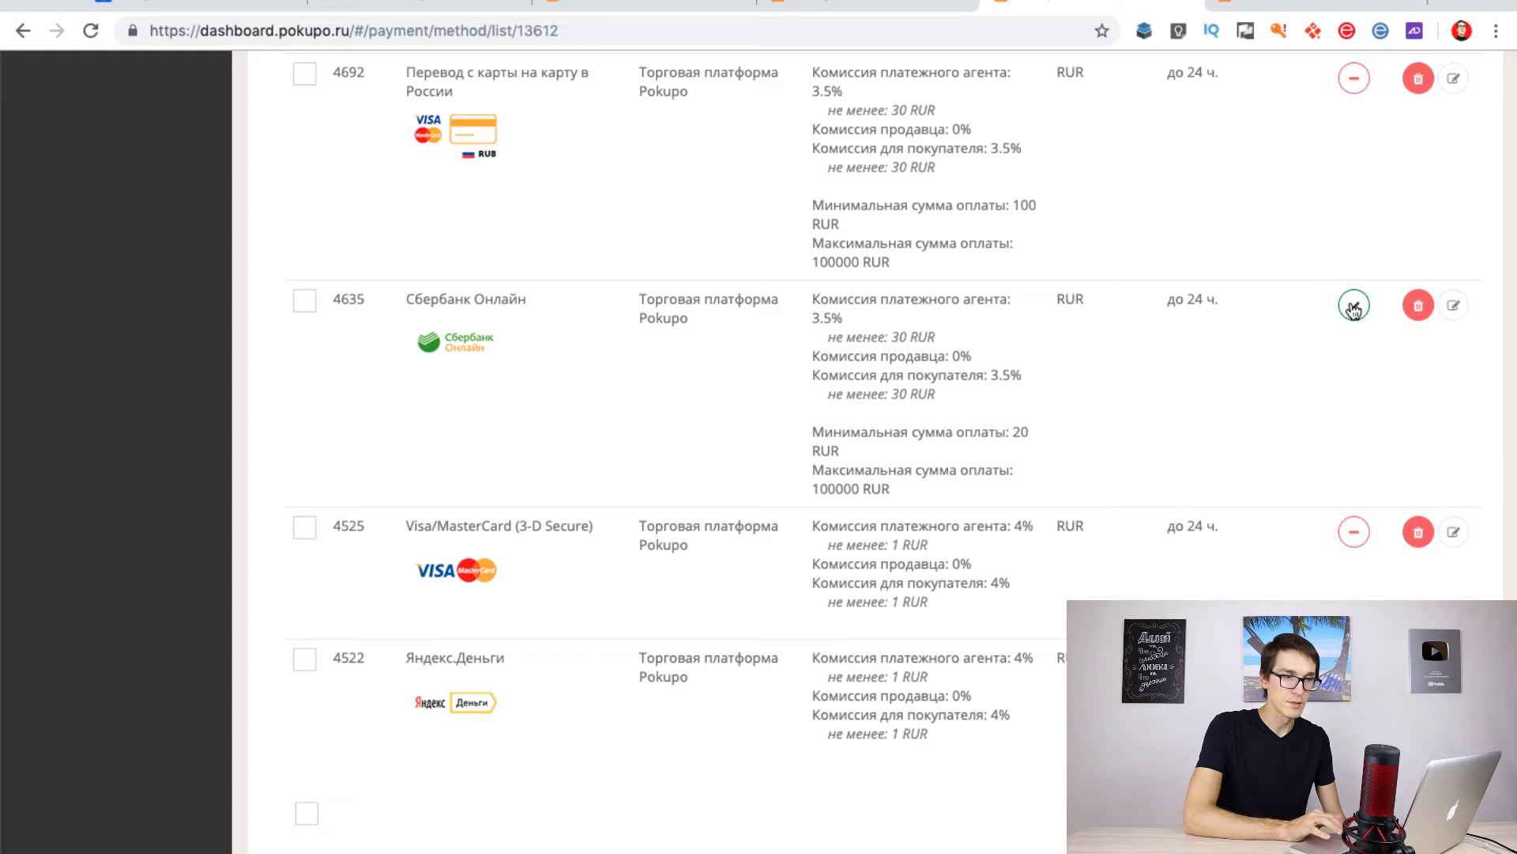
{"action": "scroll", "coordinate": [1353, 310], "scroll_direction": "down", "scroll_amount": 2}
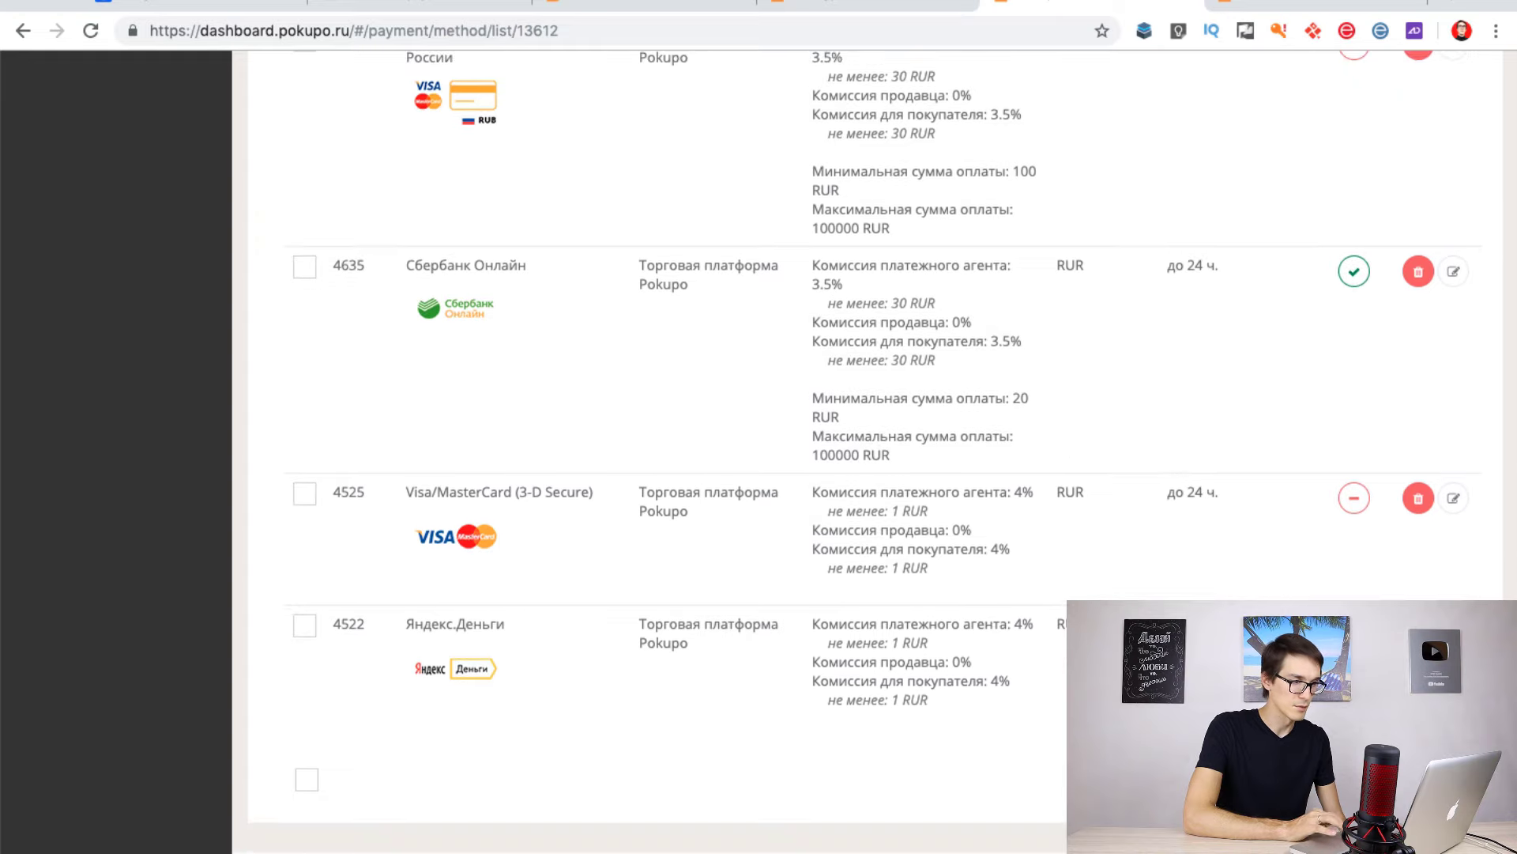
{"action": "left_click", "coordinate": [1353, 500]}
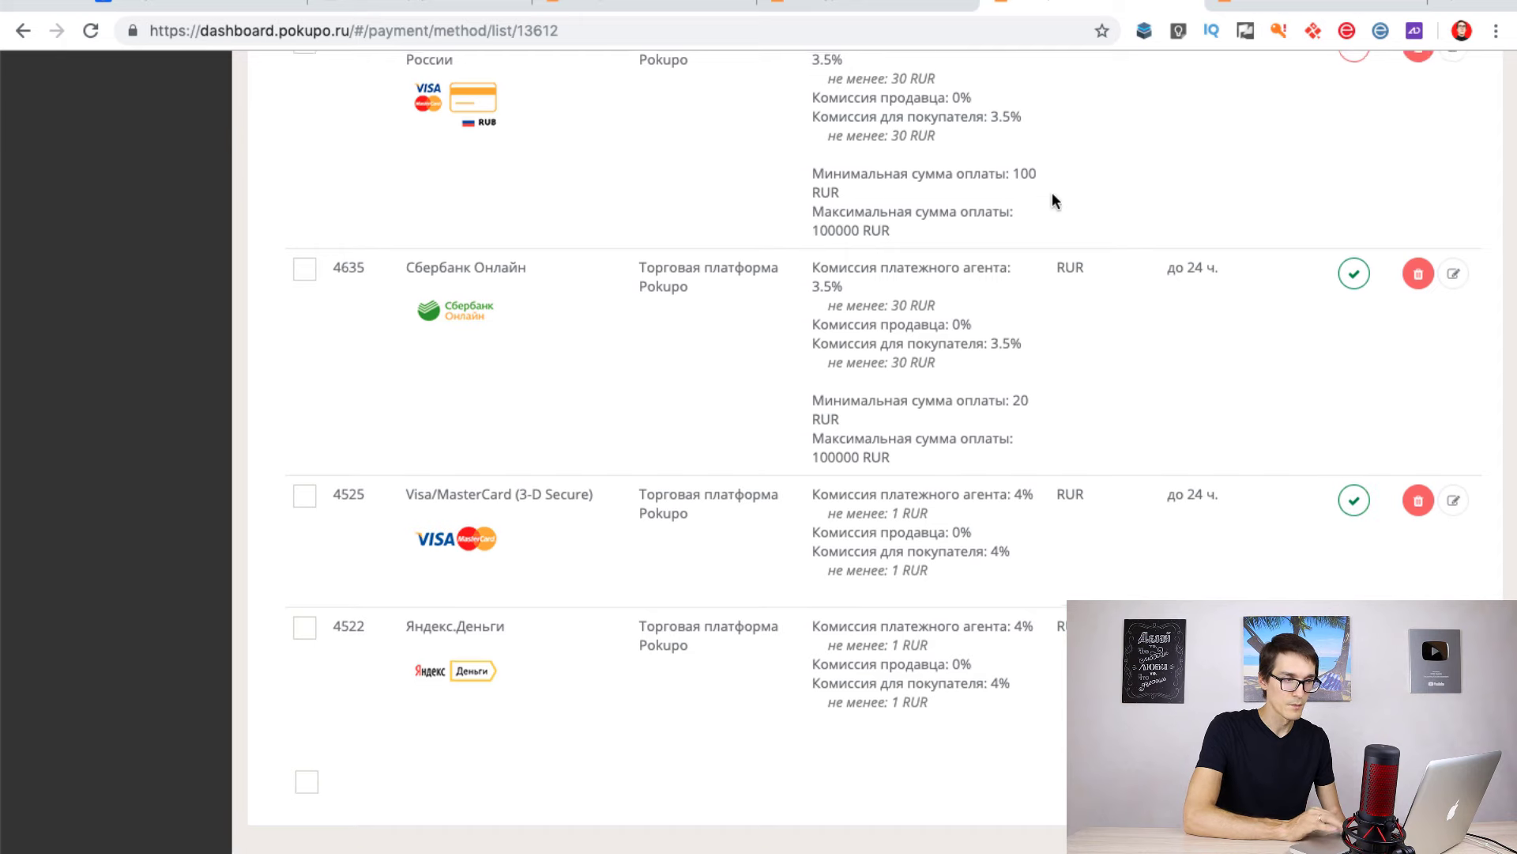
Open Qooker's subdomain settings from the store list and try to set the store's pokupo.ru subdomain to qooker.
{"action": "left_click", "coordinate": [83, 461]}
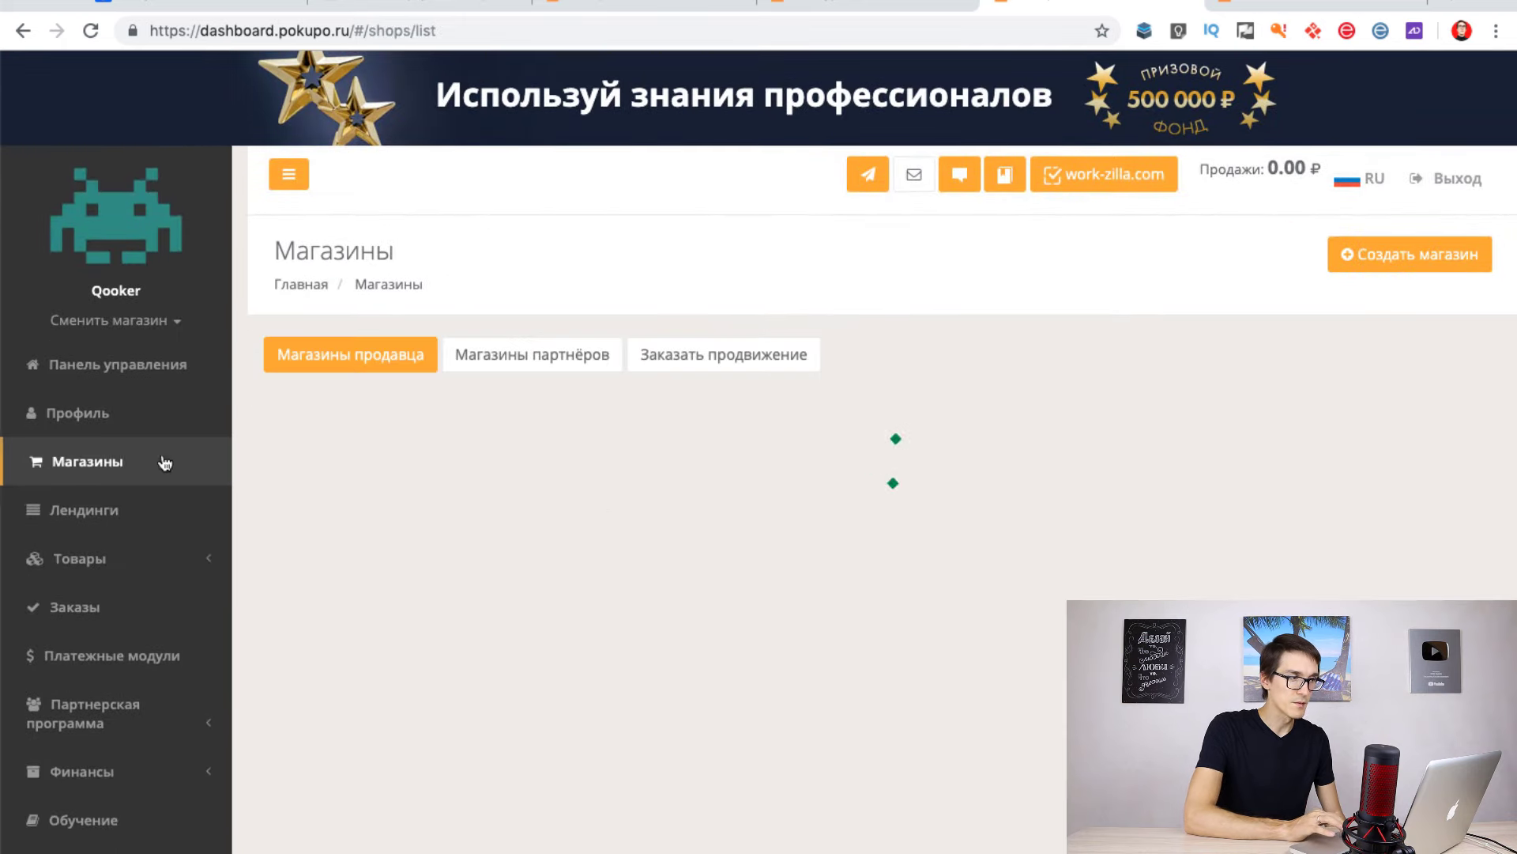
{"action": "scroll", "coordinate": [937, 507], "scroll_direction": "down", "scroll_amount": 1}
{"action": "scroll", "coordinate": [937, 505], "scroll_direction": "down", "scroll_amount": 2}
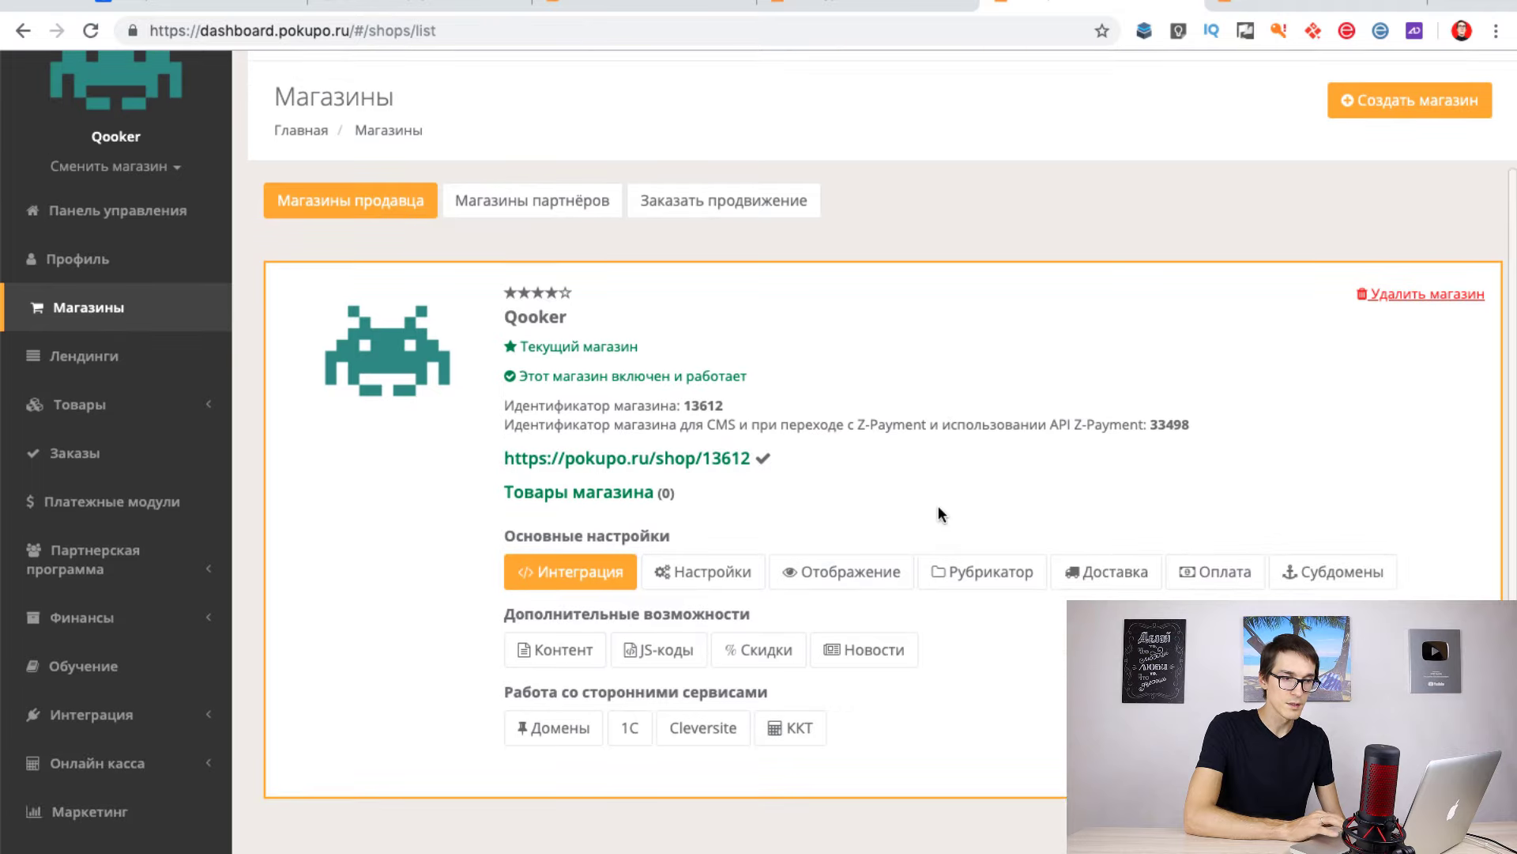
{"action": "scroll", "coordinate": [1160, 448], "scroll_direction": "down", "scroll_amount": 2}
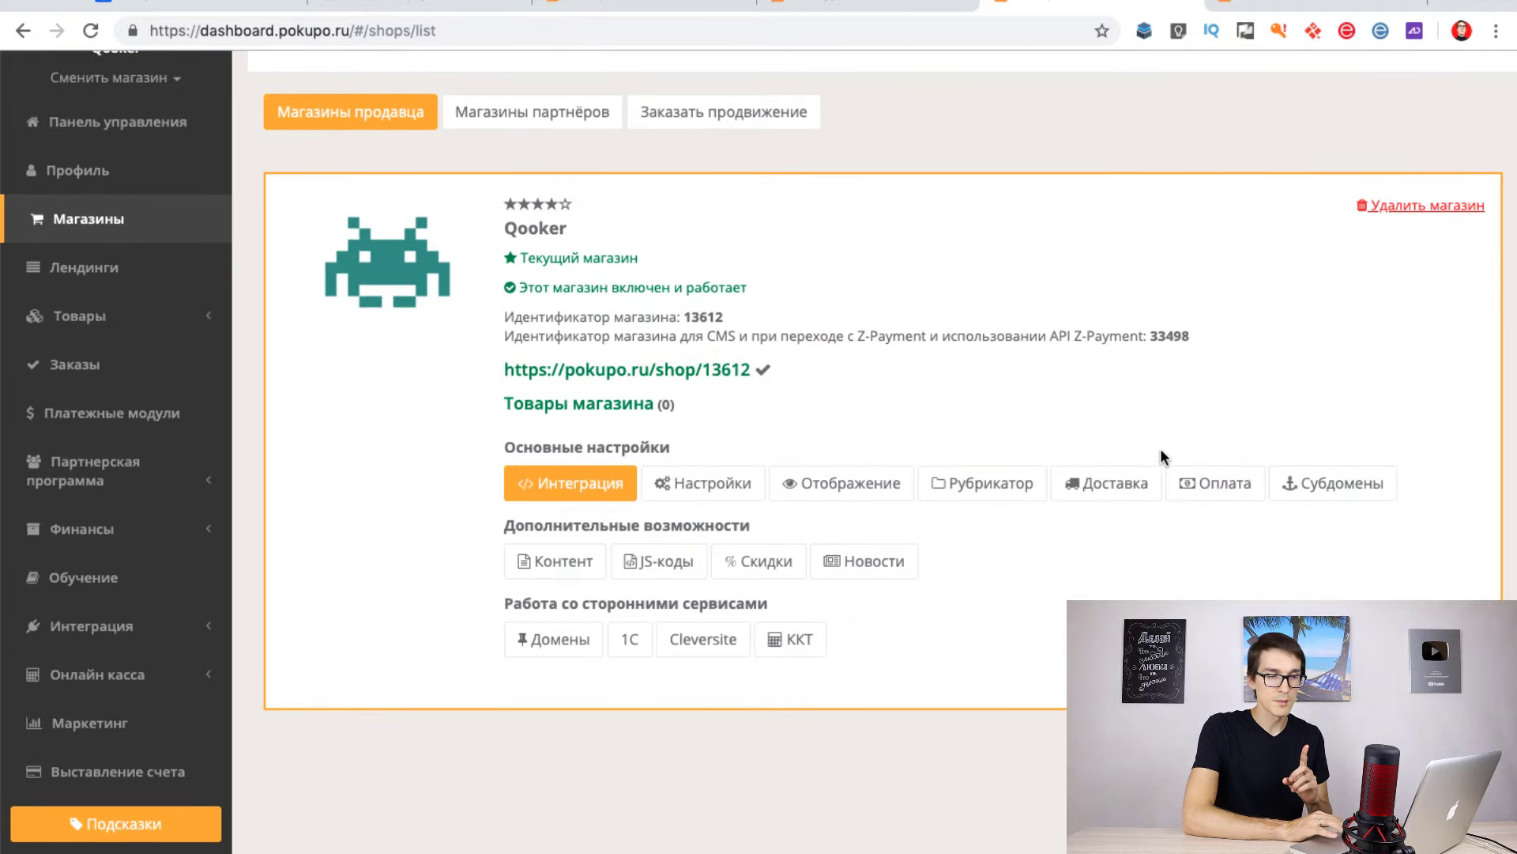
{"action": "scroll", "coordinate": [1160, 455], "scroll_direction": "down", "scroll_amount": 1}
{"action": "left_click", "coordinate": [1369, 465]}
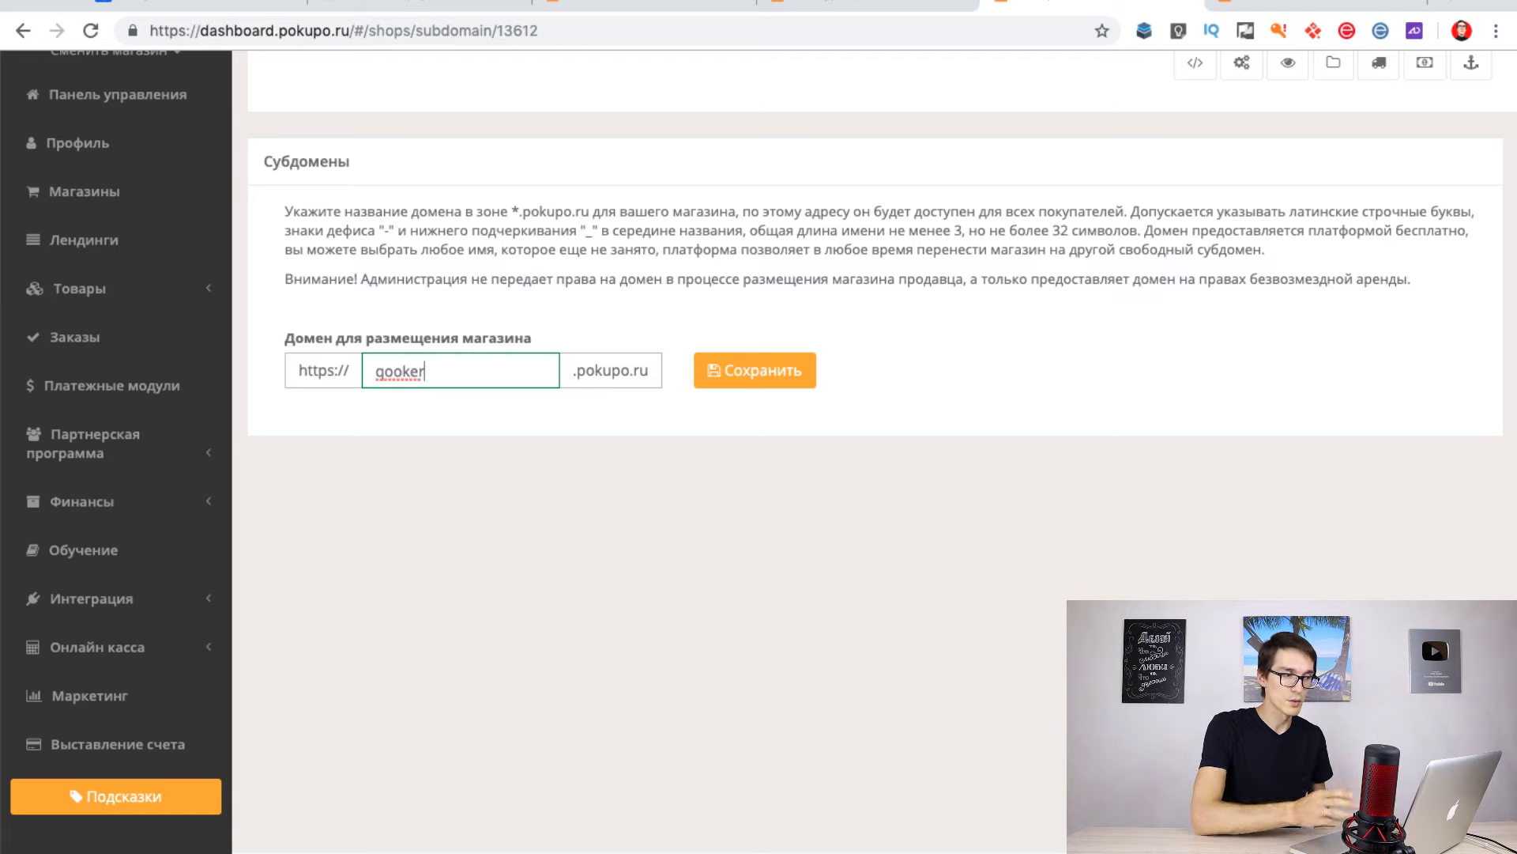
{"action": "left_click", "coordinate": [753, 373]}
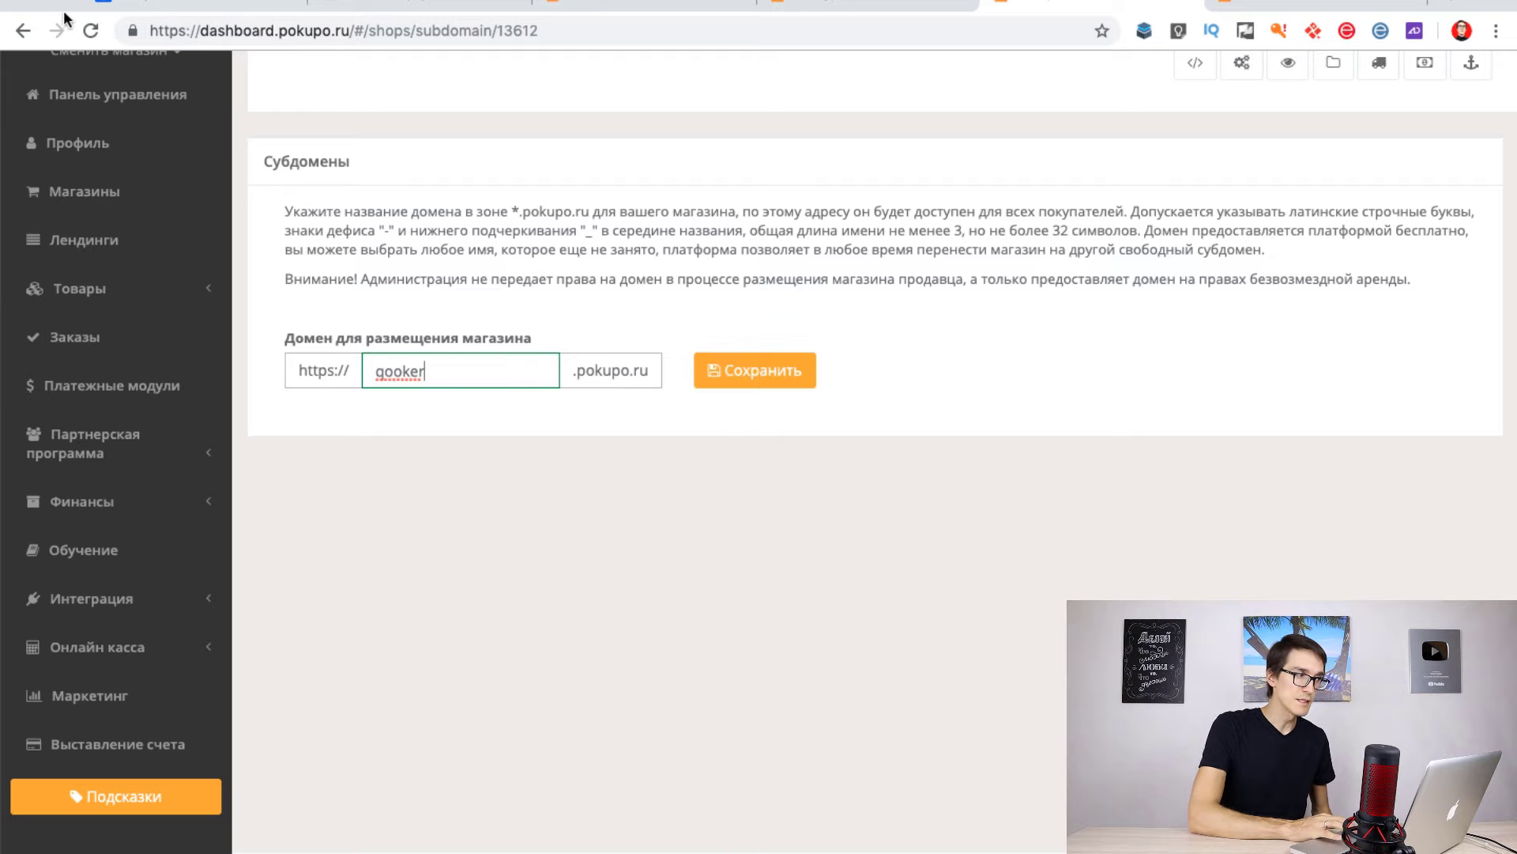
Return to the store list and compare the store's link with the address of the open storefront.
{"action": "left_click", "coordinate": [30, 31]}
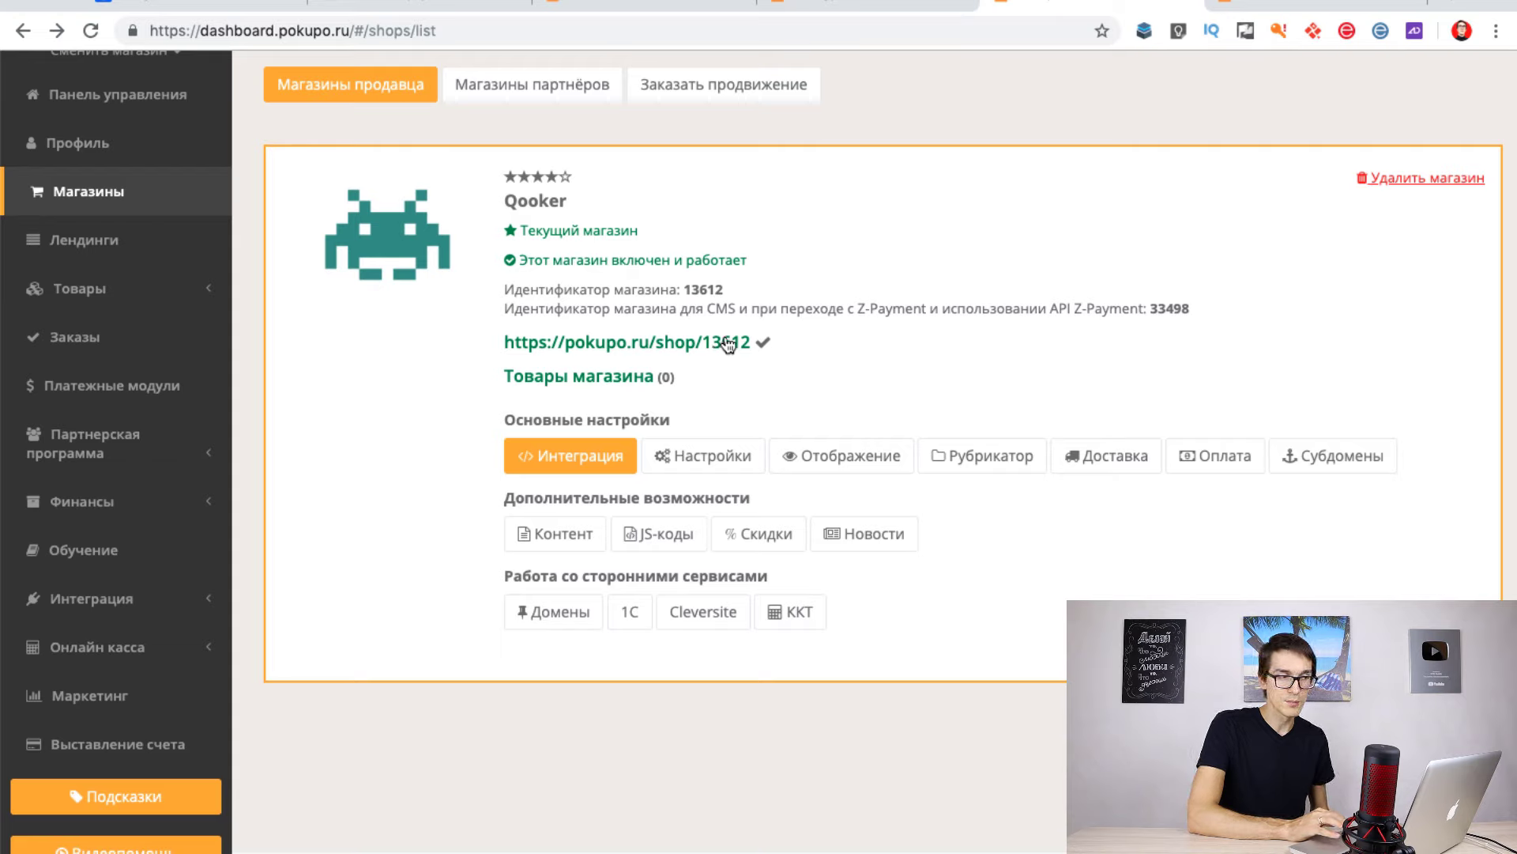
{"action": "left_click", "coordinate": [1306, 3]}
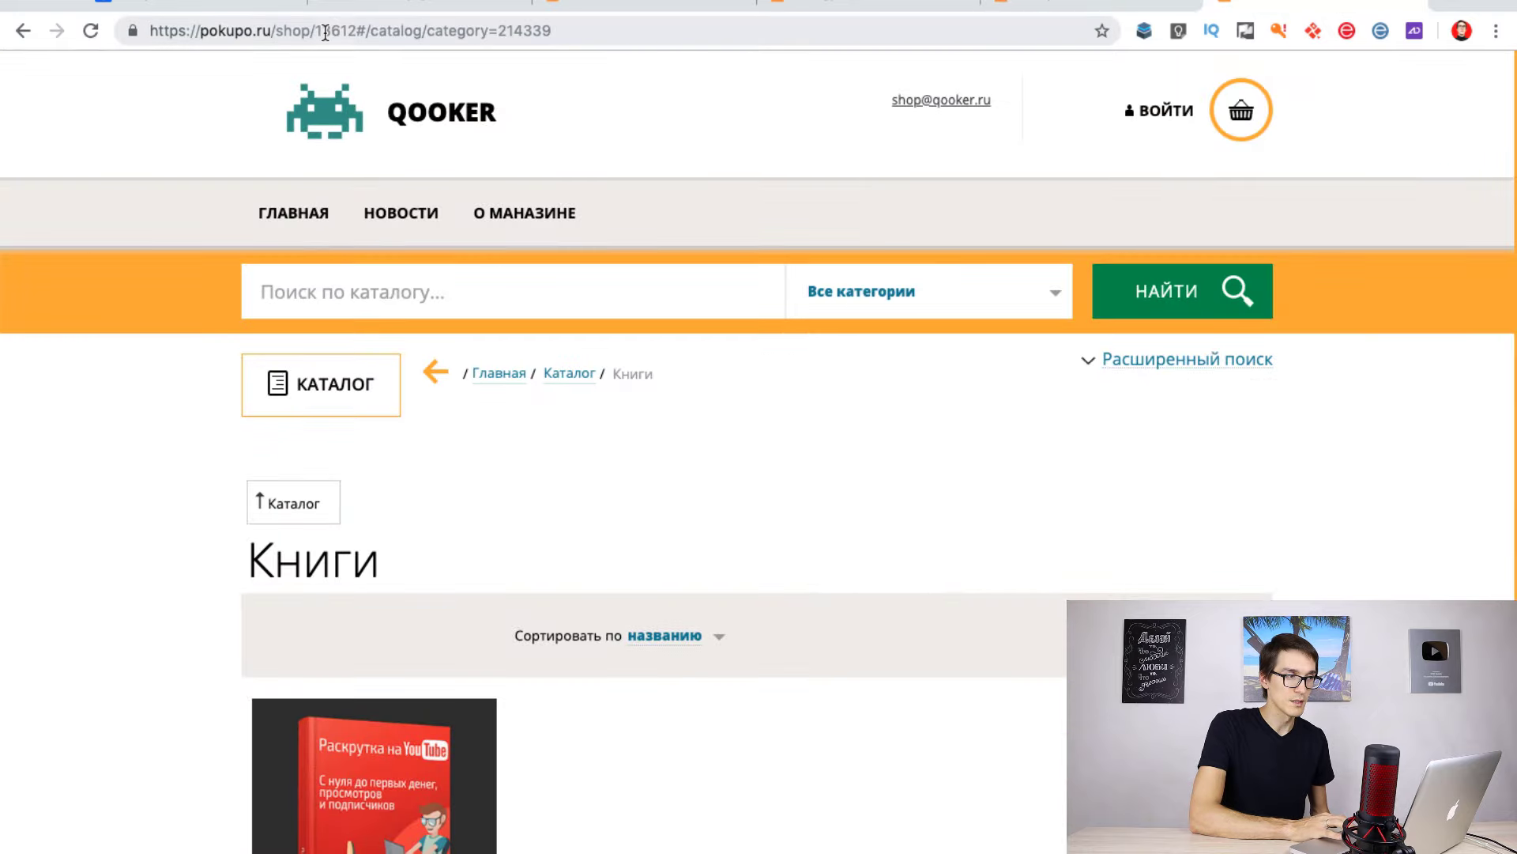
{"action": "left_click", "coordinate": [1091, 5]}
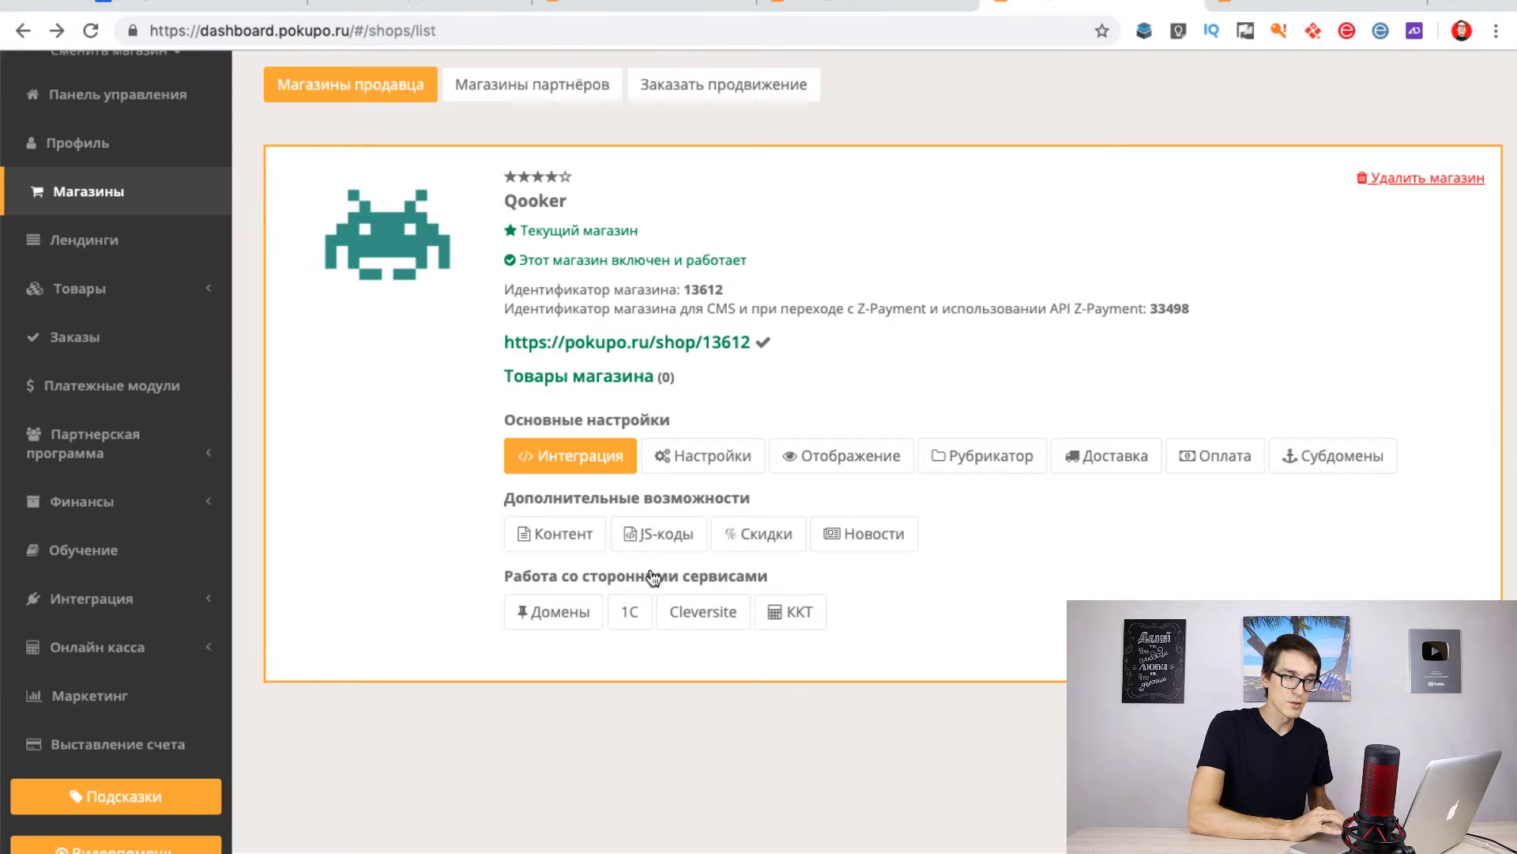
Open Qooker's domain purchase section (Домены) and check the domain name qooker in the ru zone.
{"action": "left_click", "coordinate": [578, 614]}
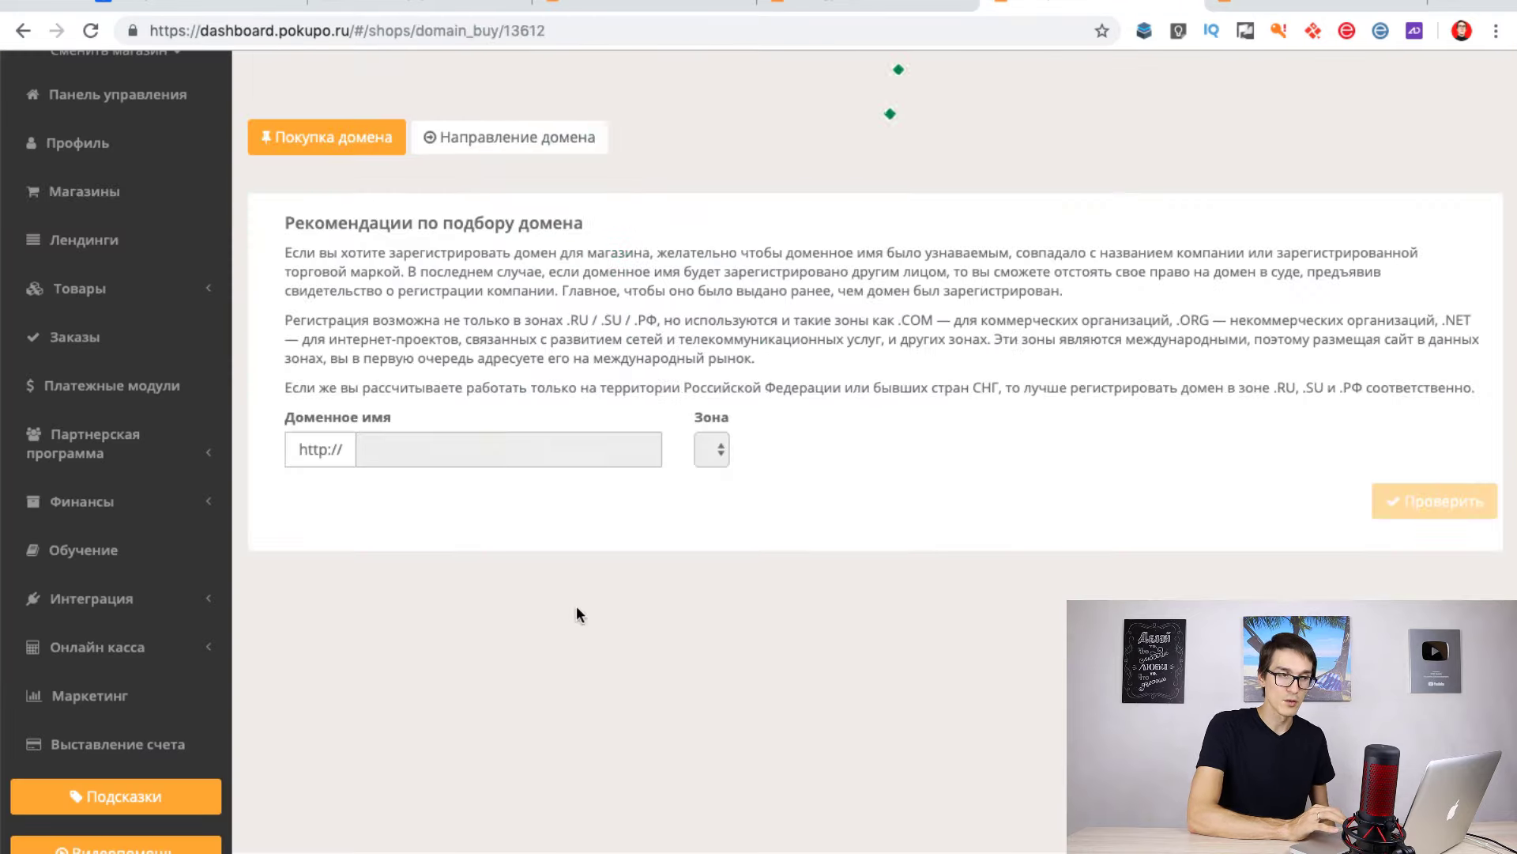
{"action": "left_click", "coordinate": [501, 409]}
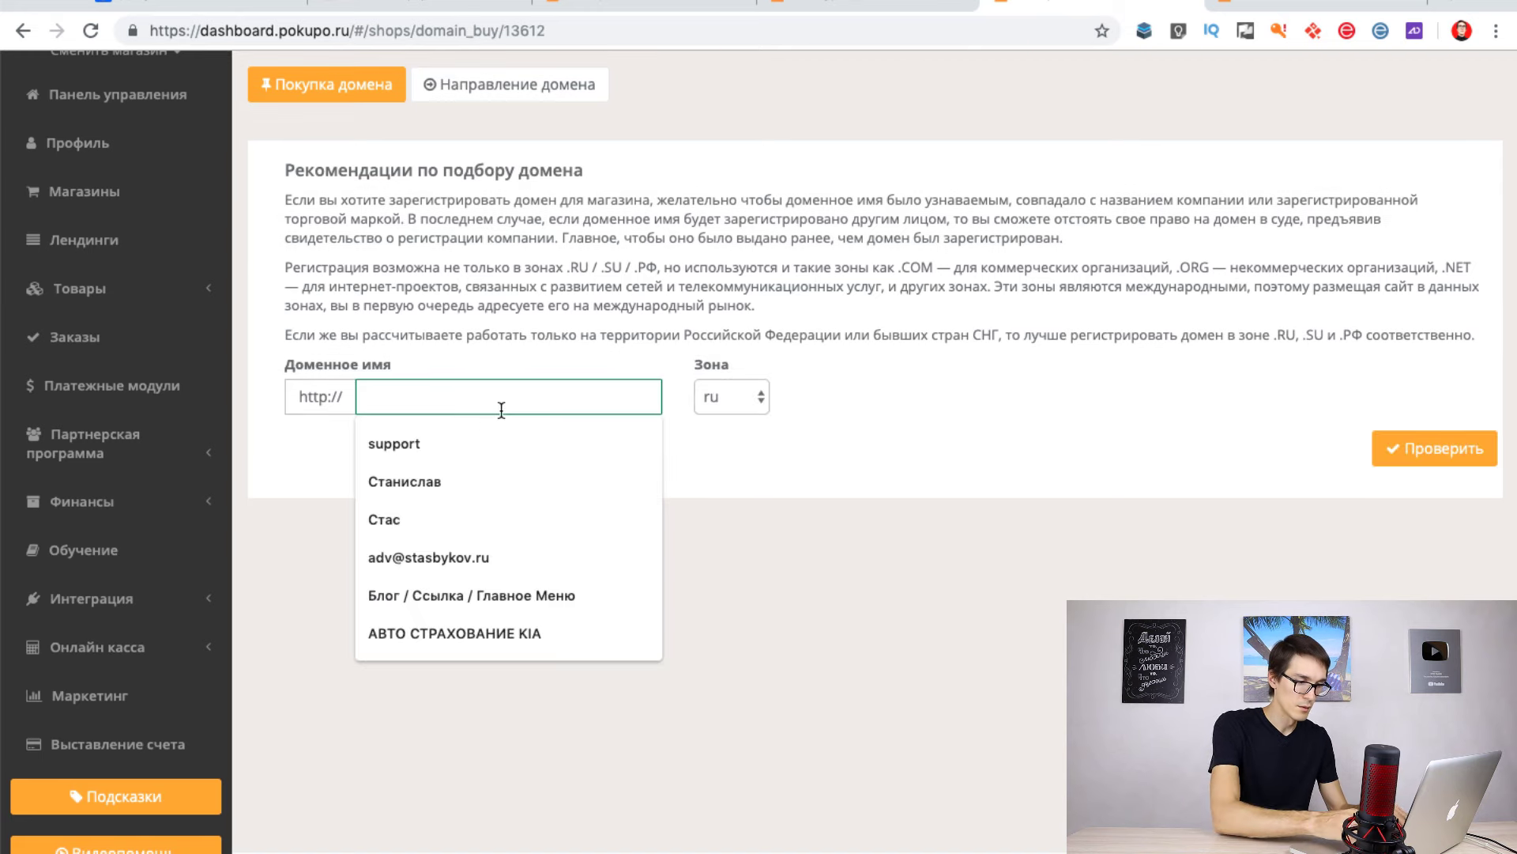
{"action": "type", "text": "qooker."}
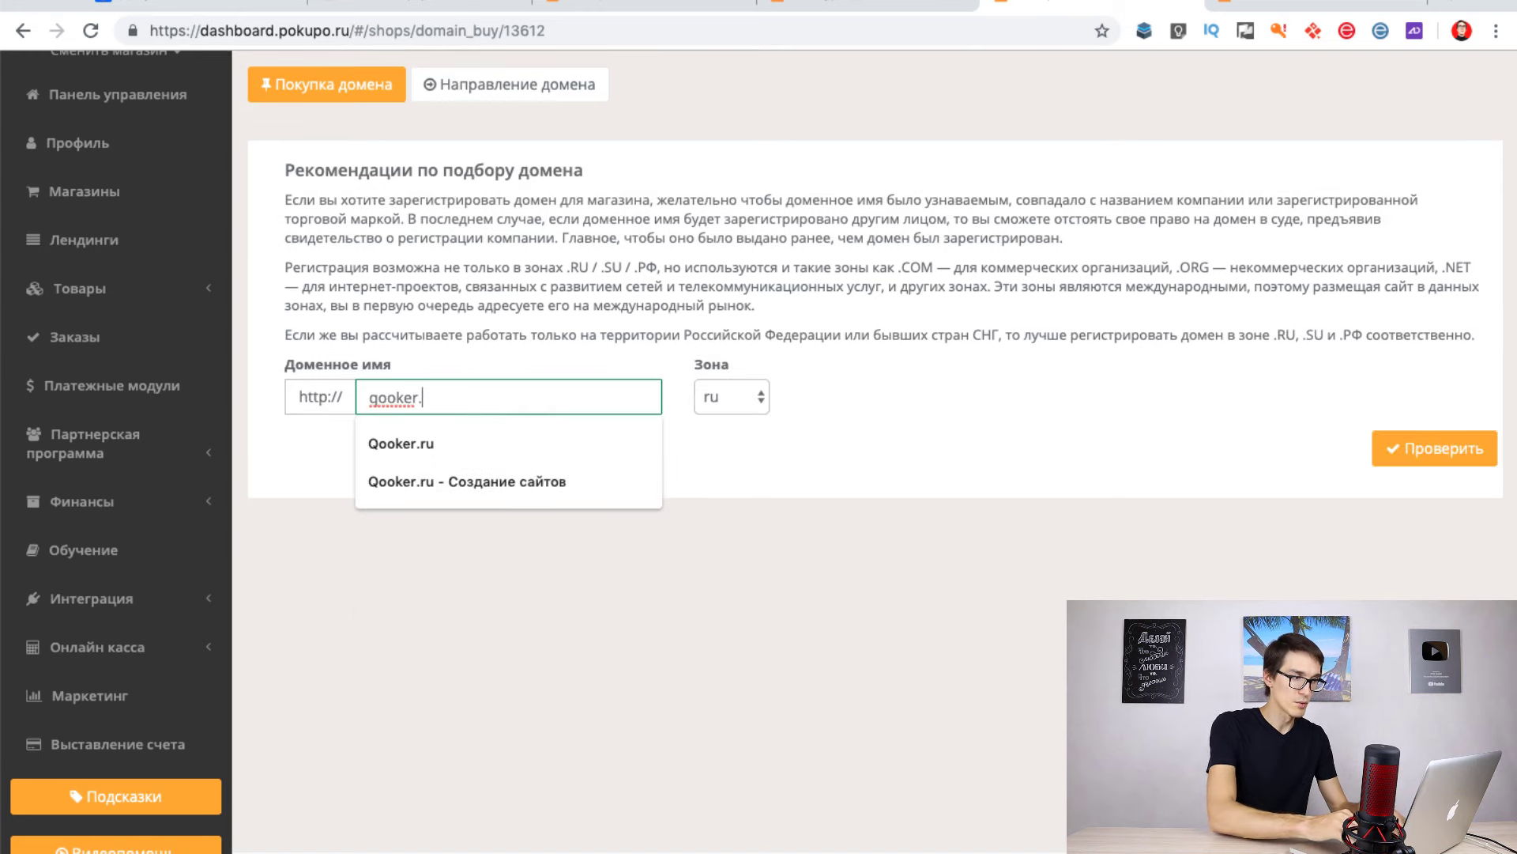
{"action": "key", "text": "BackSpace"}
{"action": "left_click", "coordinate": [1074, 530]}
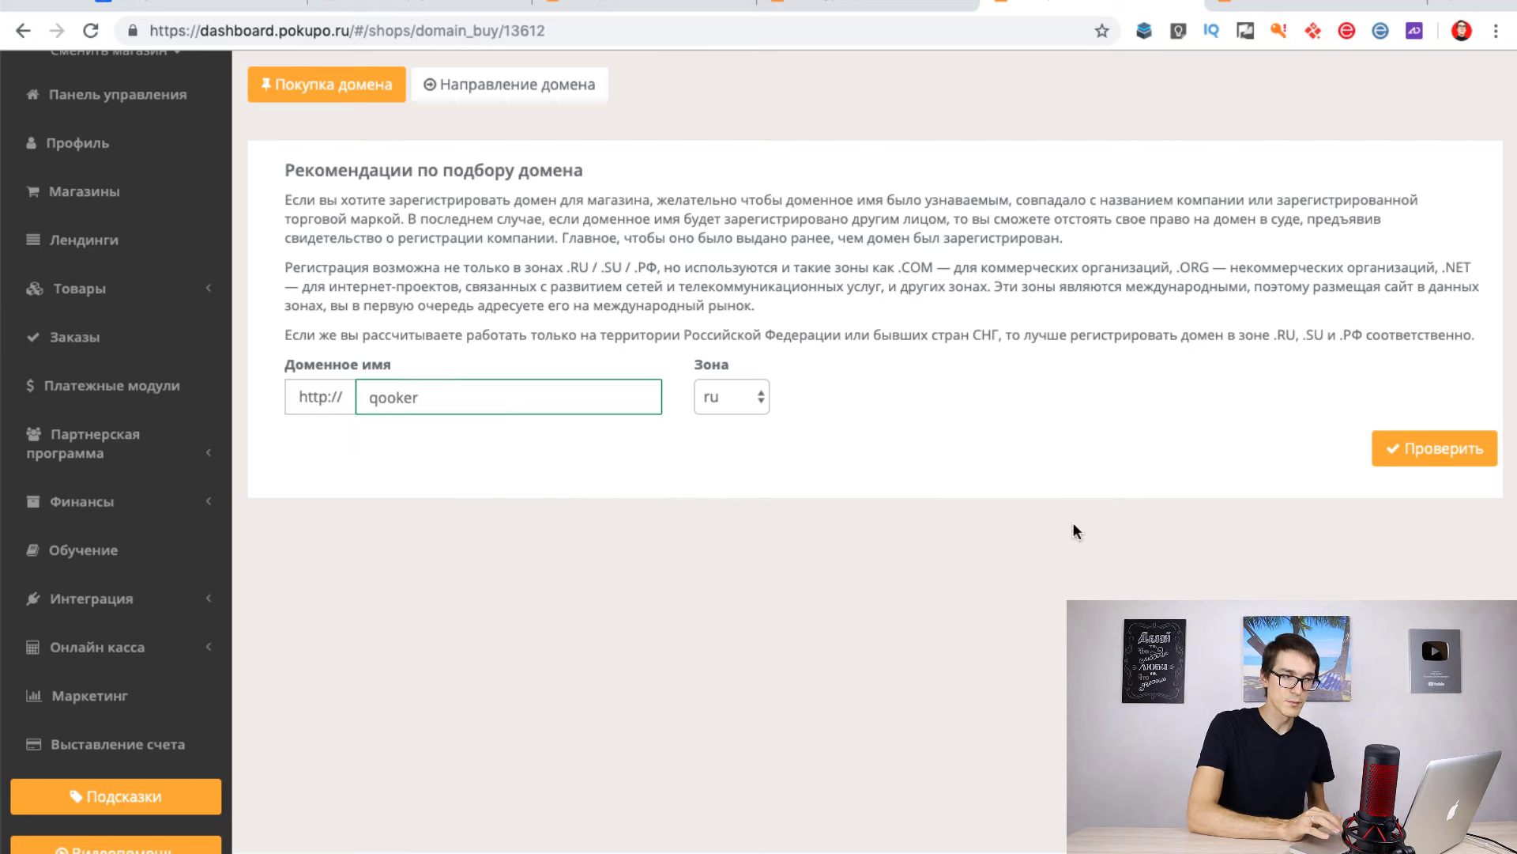
{"action": "left_click", "coordinate": [1447, 473]}
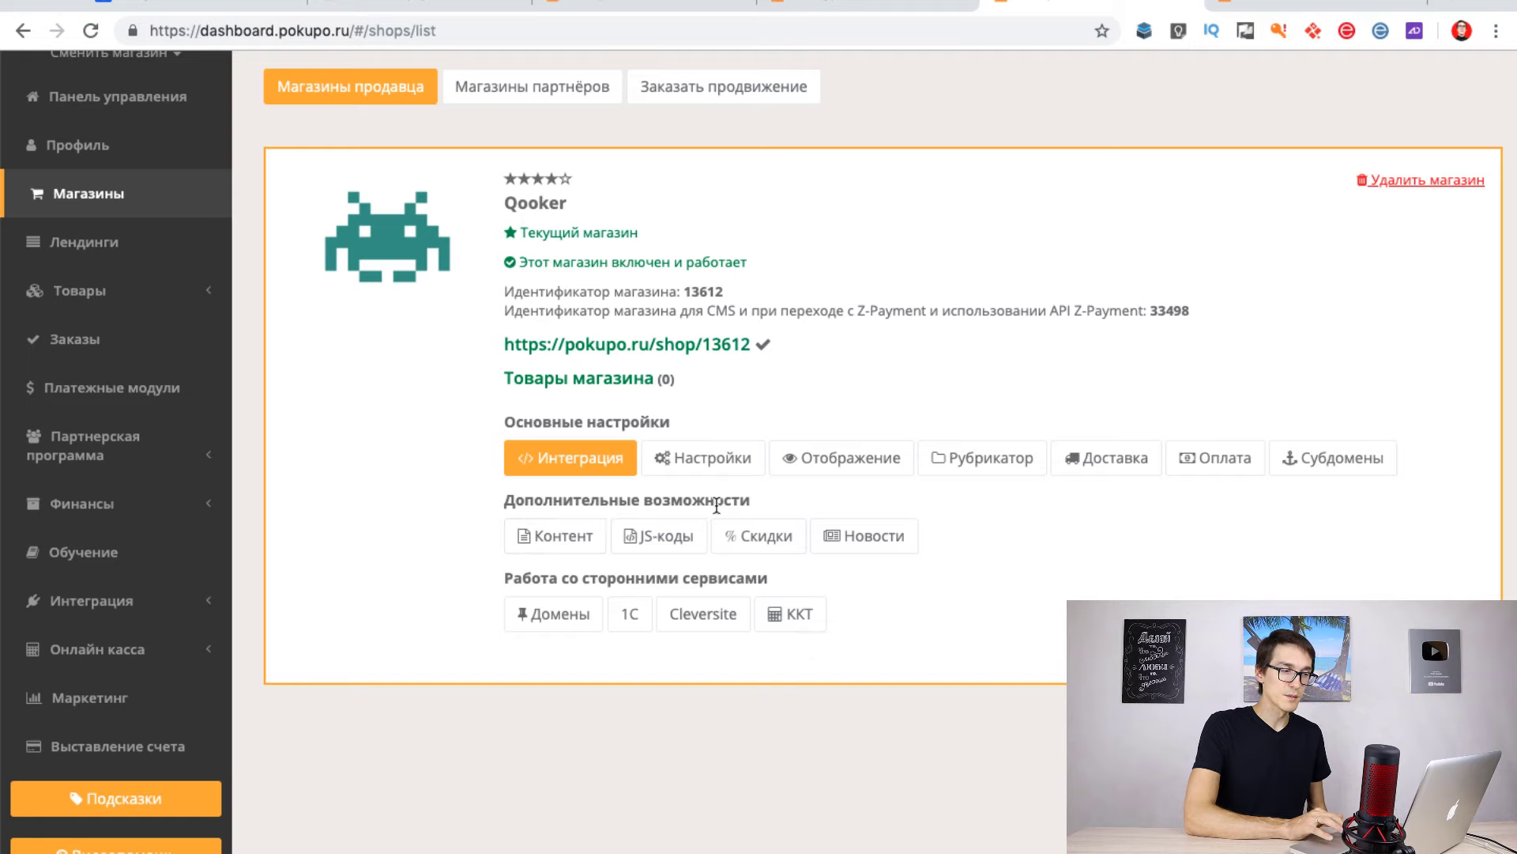
Open Qooker's content pages (Контент) and compare them with the menu items on the storefront.
{"action": "left_click", "coordinate": [544, 540]}
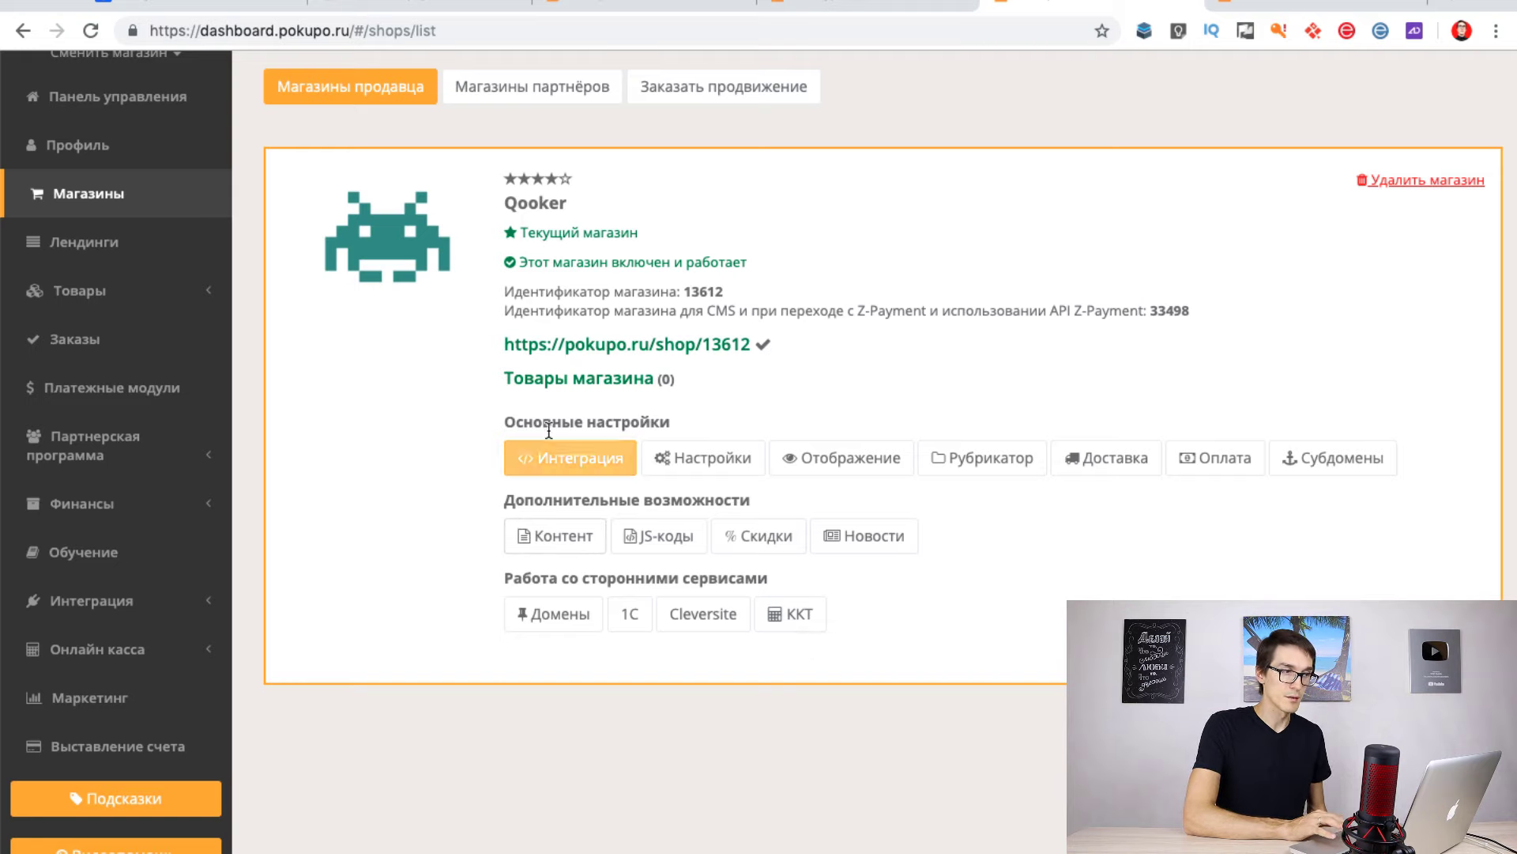
{"action": "left_click", "coordinate": [1265, 6]}
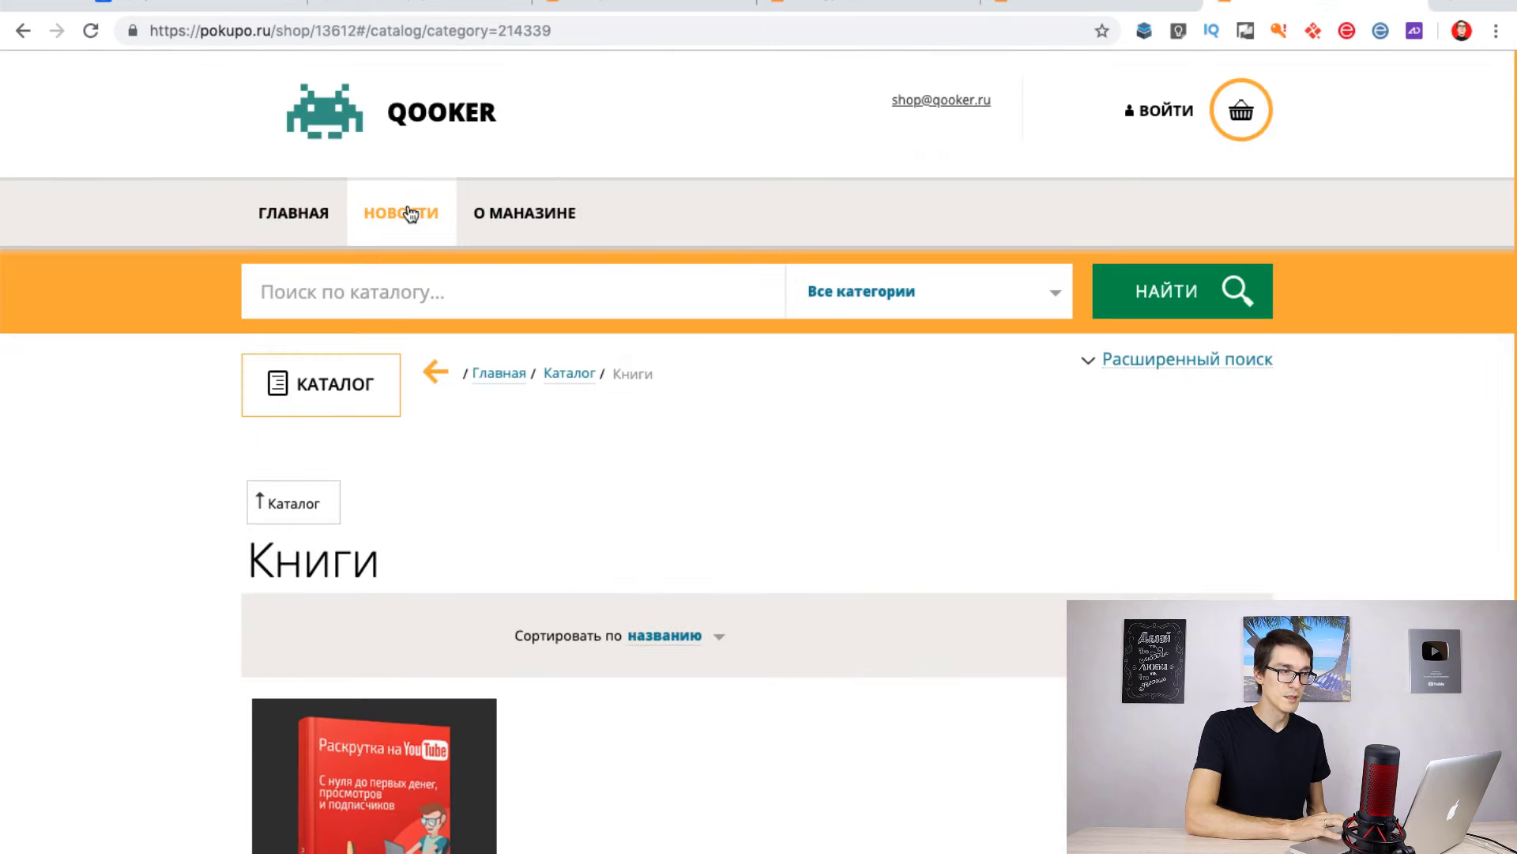
{"action": "left_click", "coordinate": [1109, 4]}
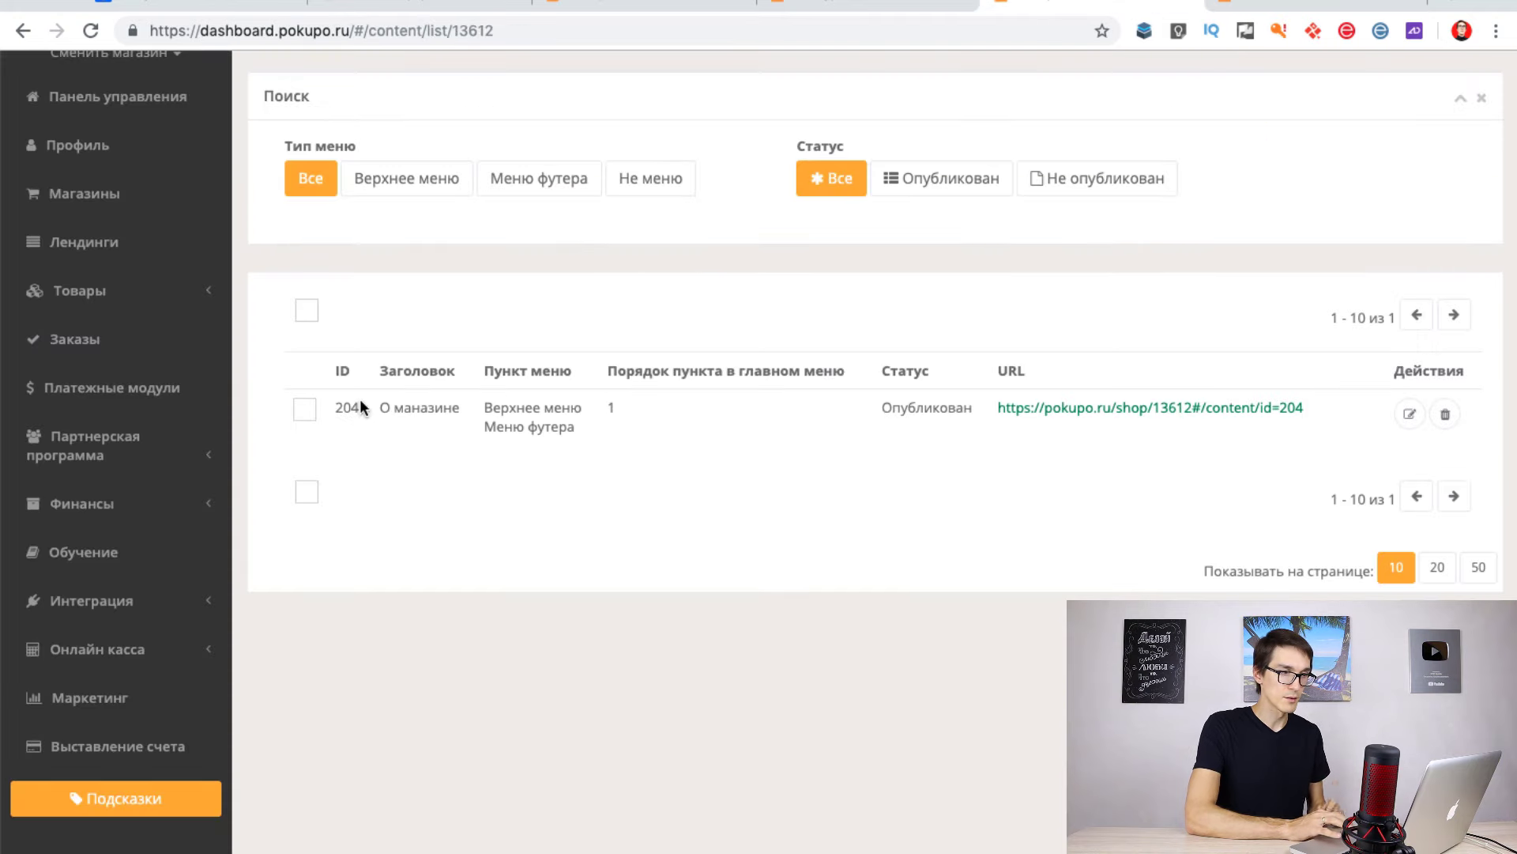
Start a new content page titled Автор and assign it to both Верхнее меню and Меню футера.
{"action": "scroll", "coordinate": [1344, 265], "scroll_direction": "up", "scroll_amount": 5}
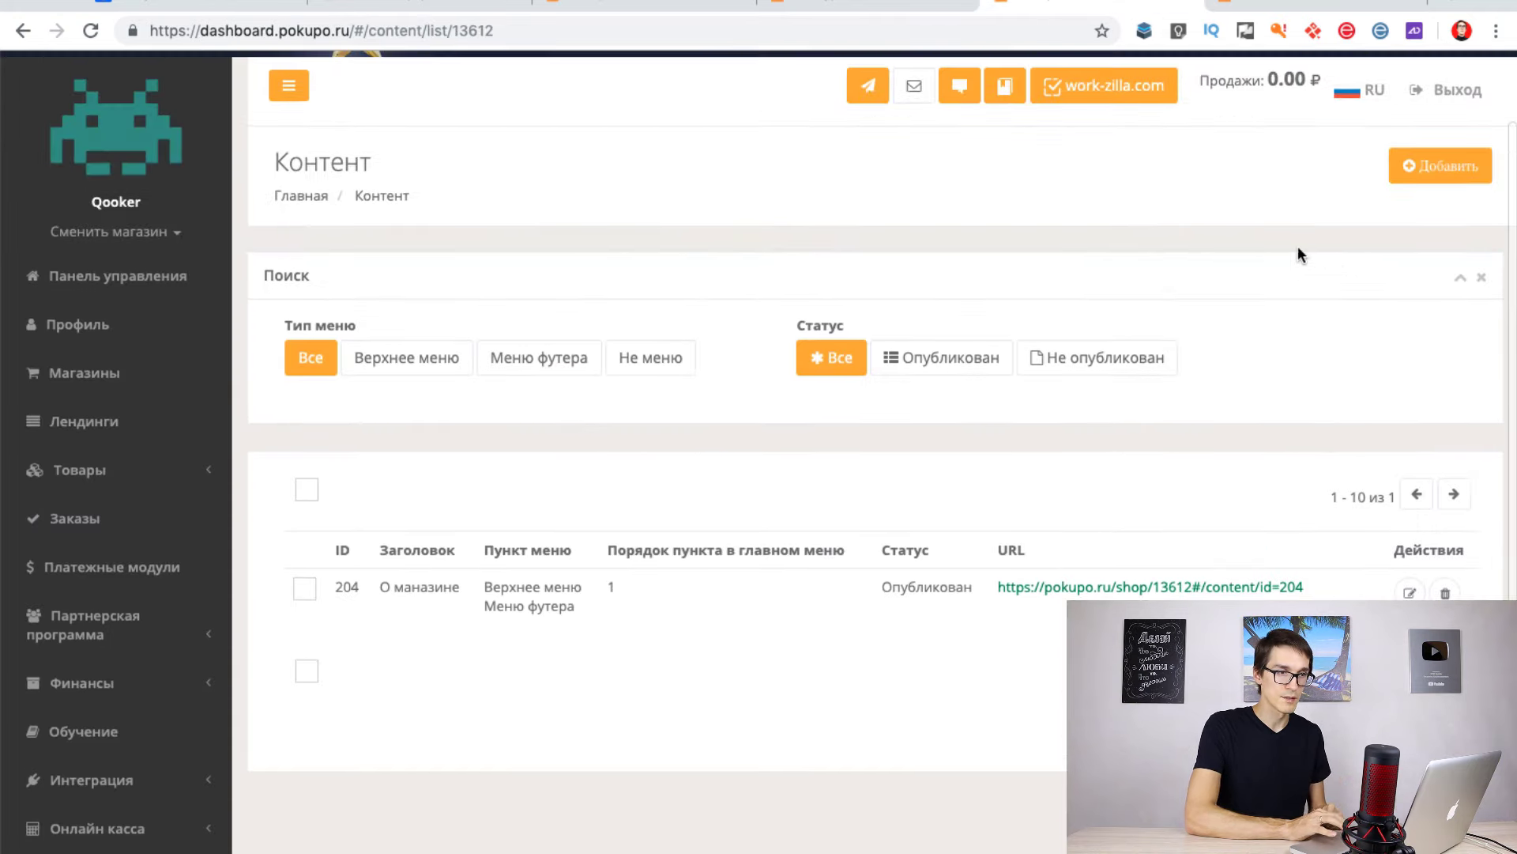
{"action": "left_click", "coordinate": [1436, 169]}
{"action": "left_click", "coordinate": [510, 377]}
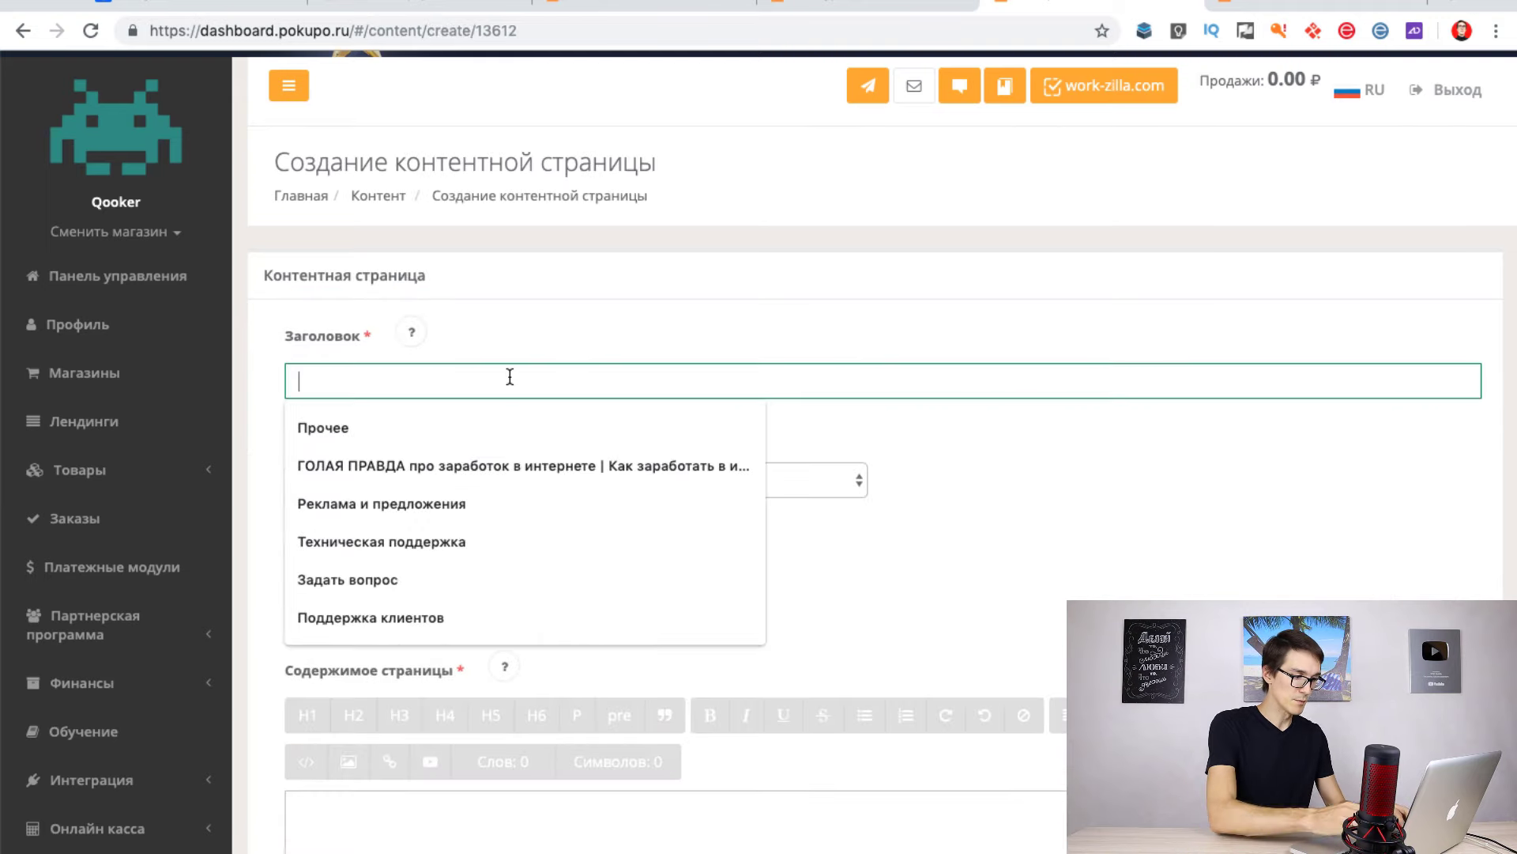
{"action": "type", "text": "Fd"}
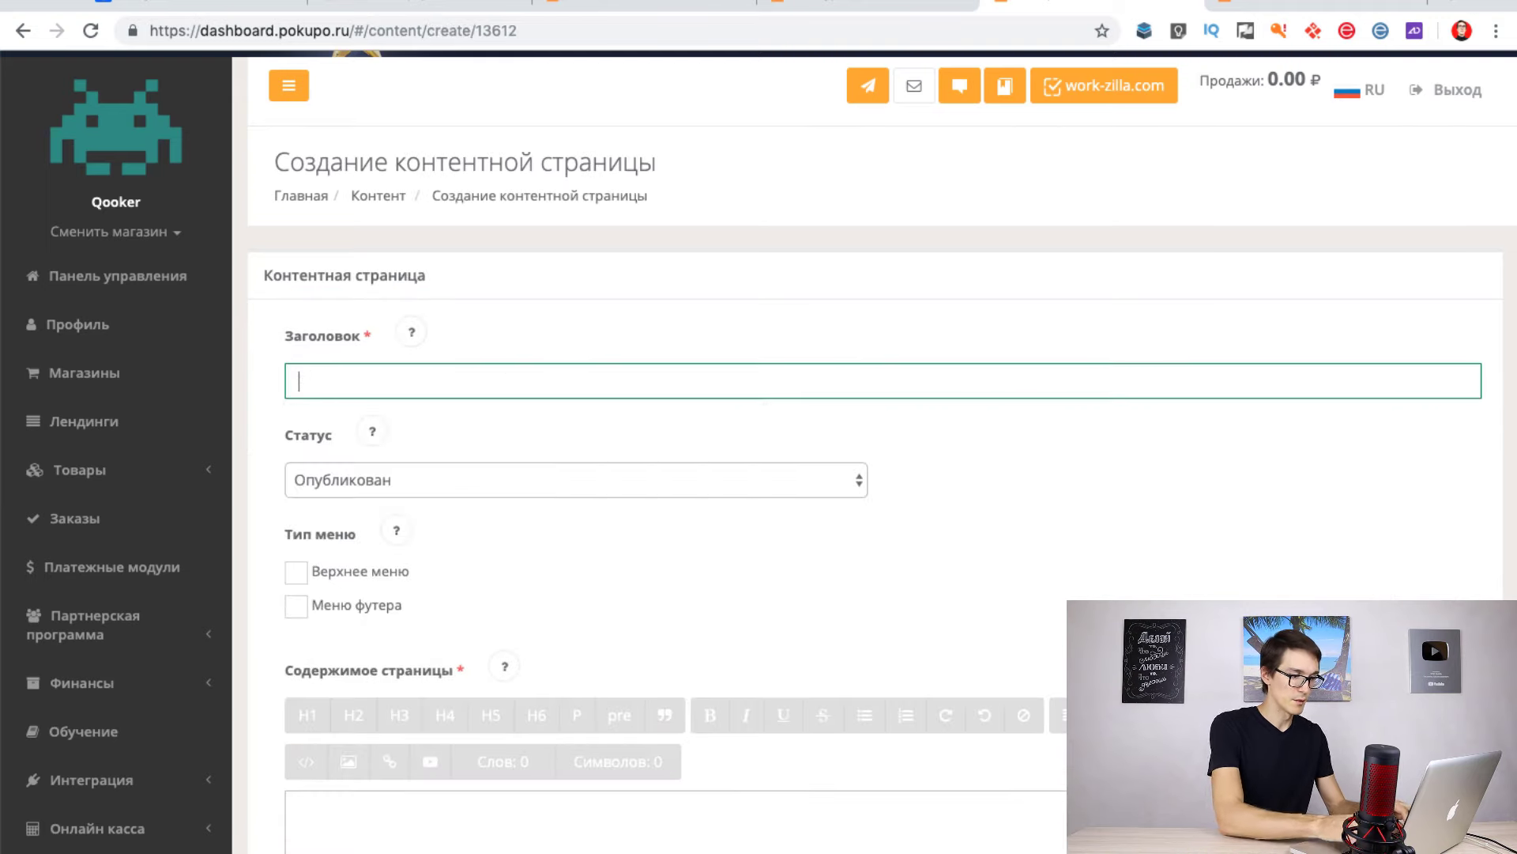
{"action": "type", "text": "Автор"}
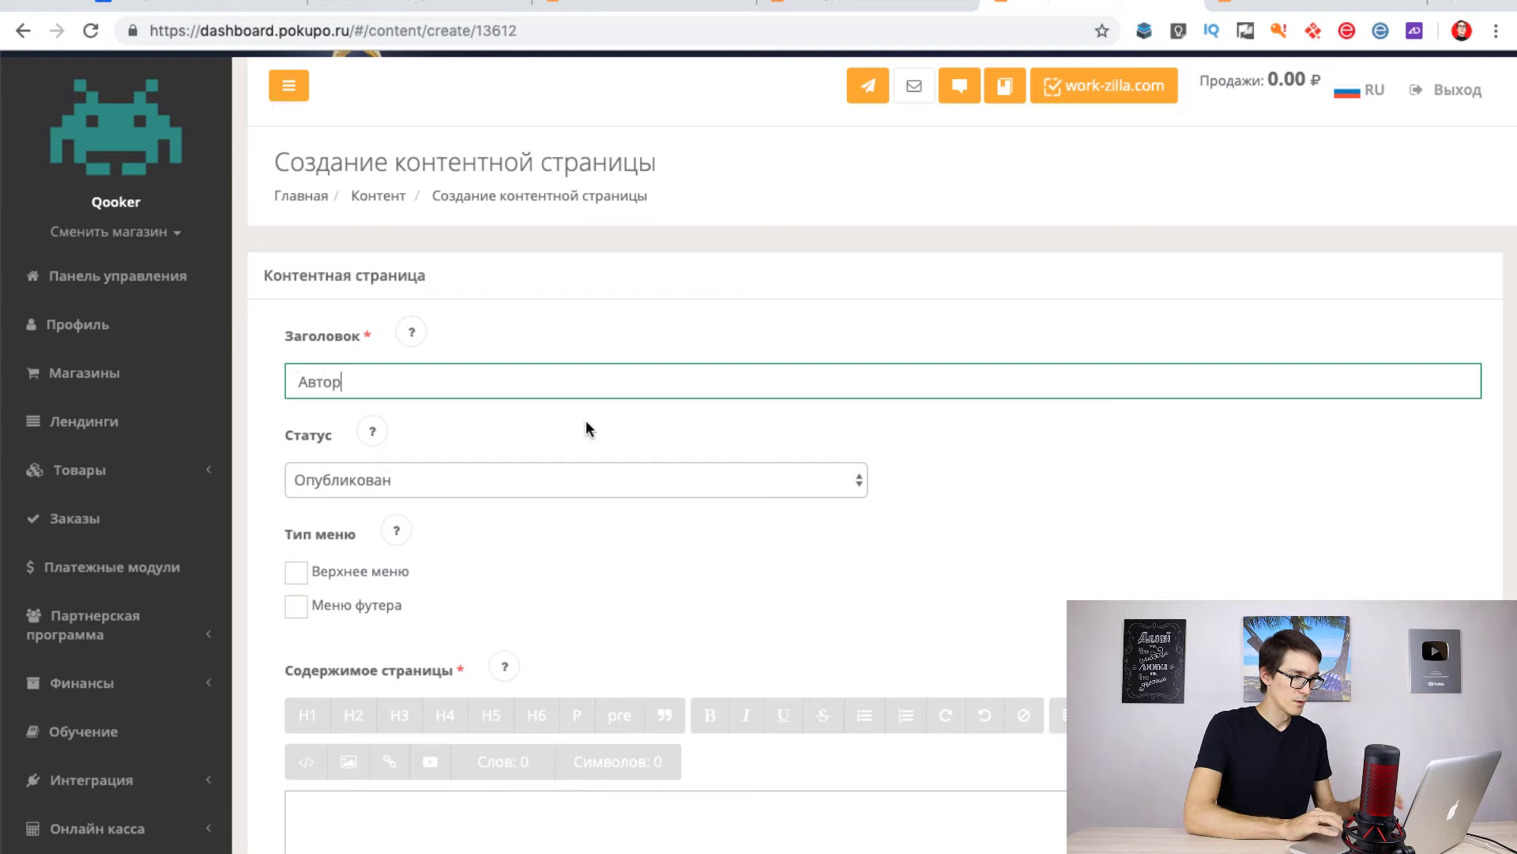
{"action": "scroll", "coordinate": [585, 429], "scroll_direction": "down", "scroll_amount": 3}
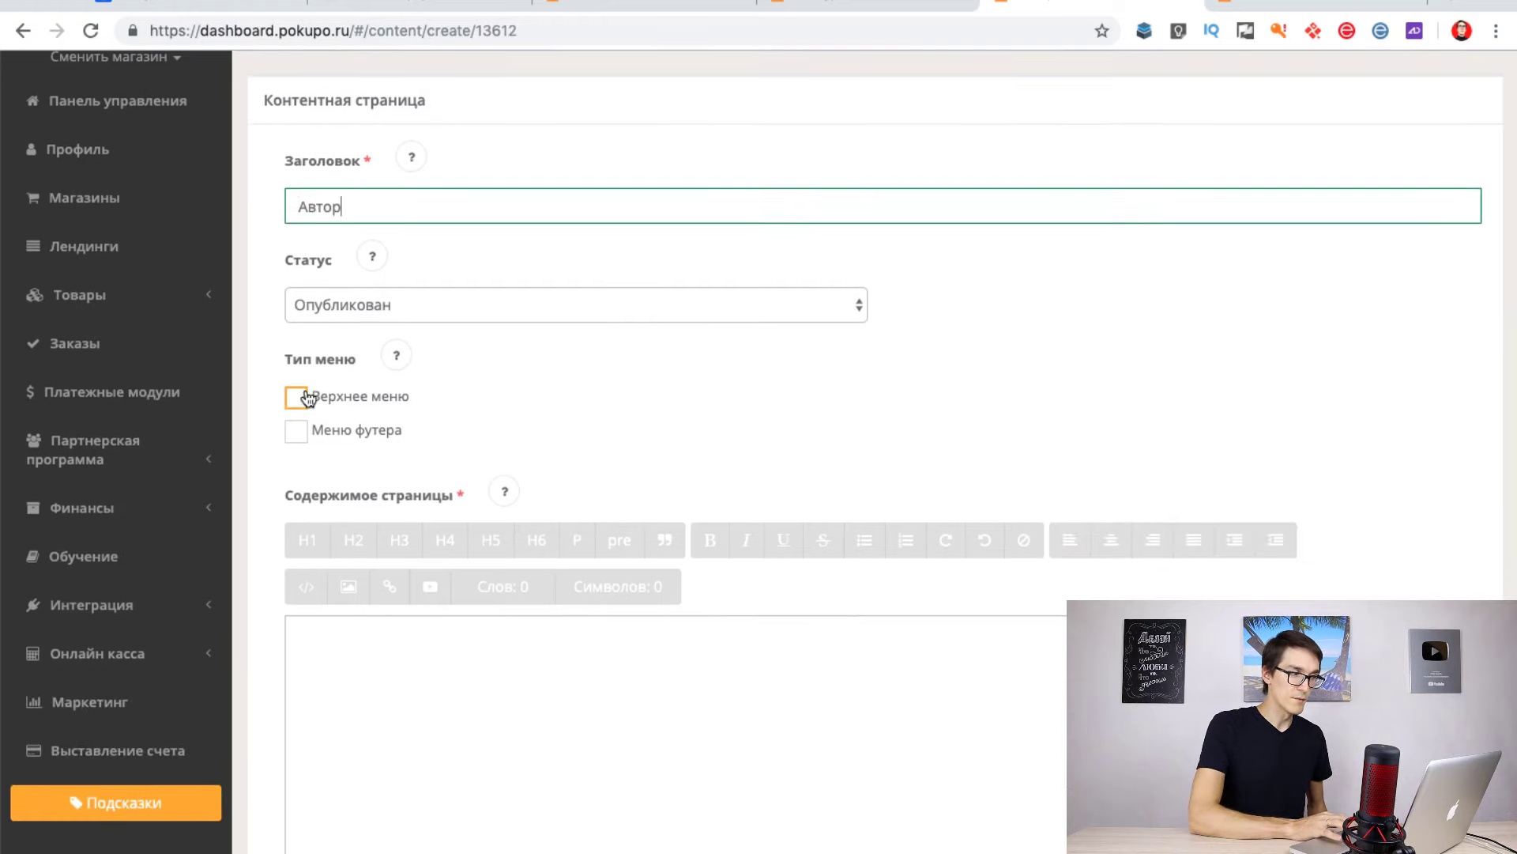
{"action": "left_click", "coordinate": [307, 397]}
{"action": "left_click", "coordinate": [306, 433]}
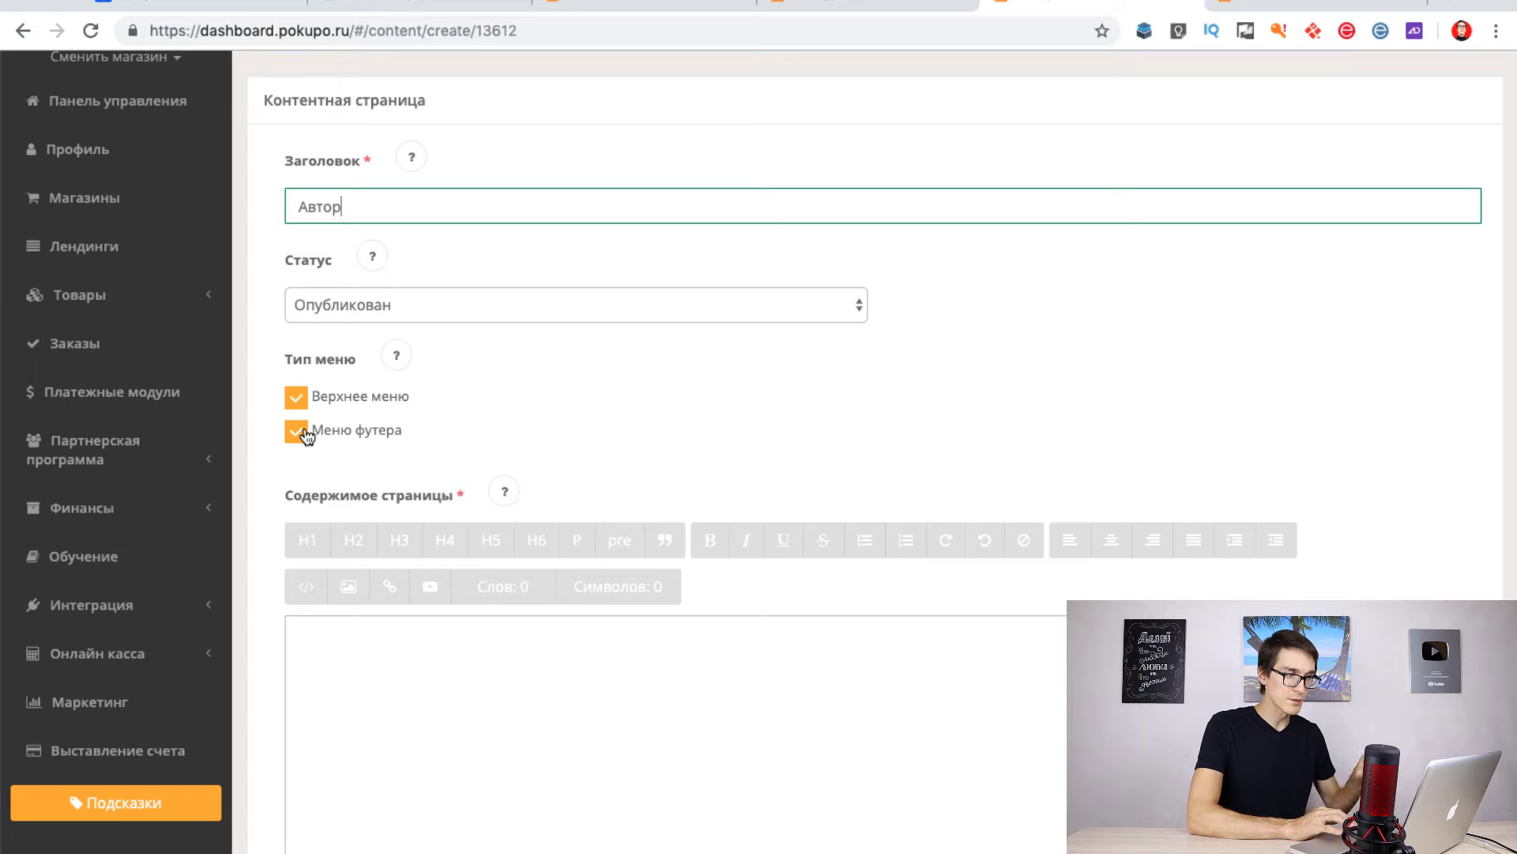
Open the body (Содержимое страницы) of the Автор content page for text entry.
{"action": "scroll", "coordinate": [306, 434], "scroll_direction": "down", "scroll_amount": 3}
{"action": "left_click", "coordinate": [473, 483]}
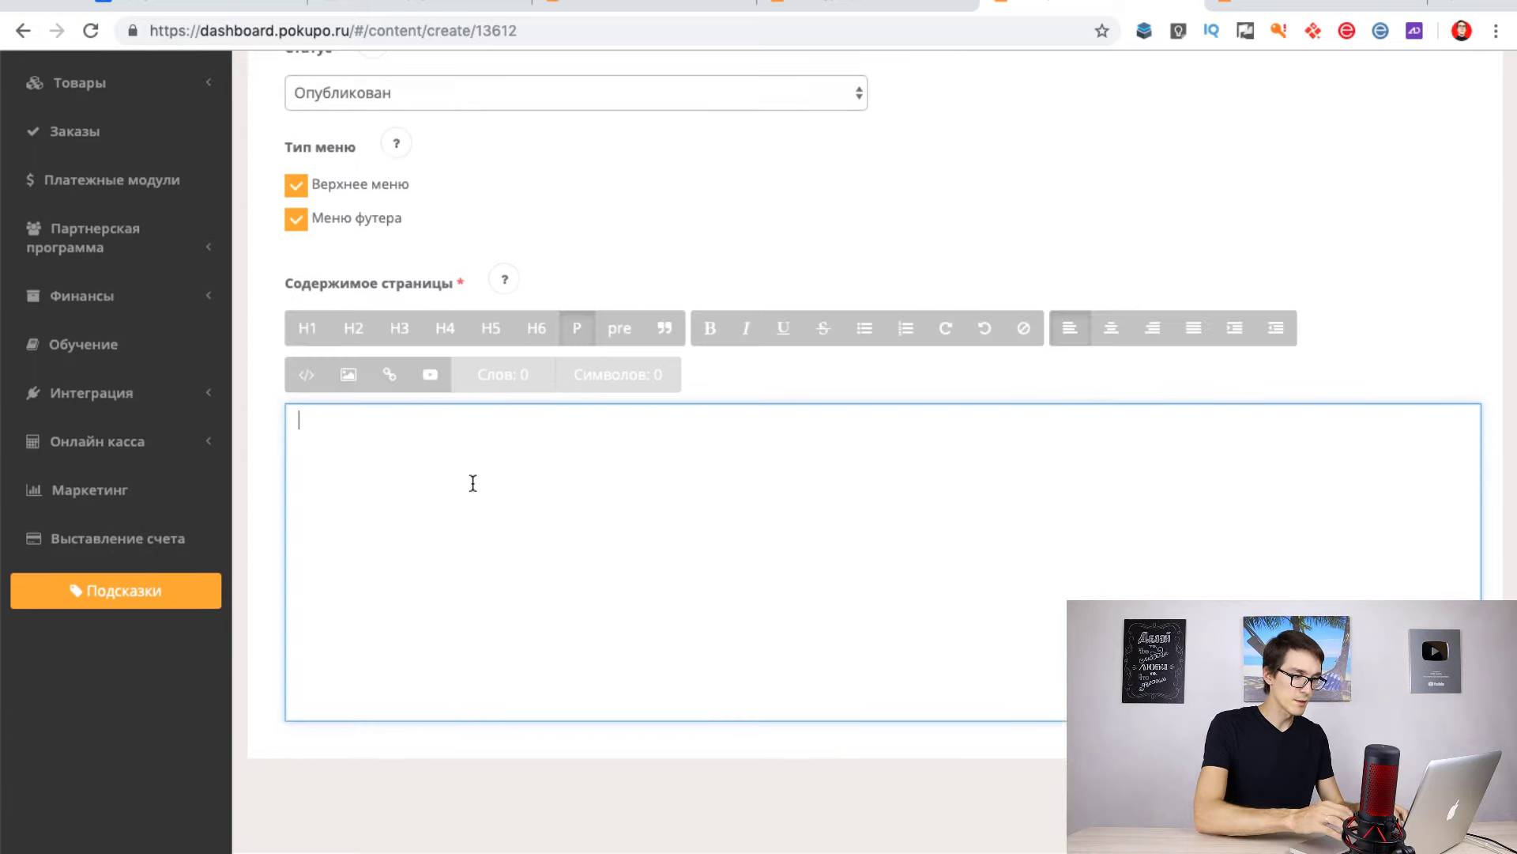
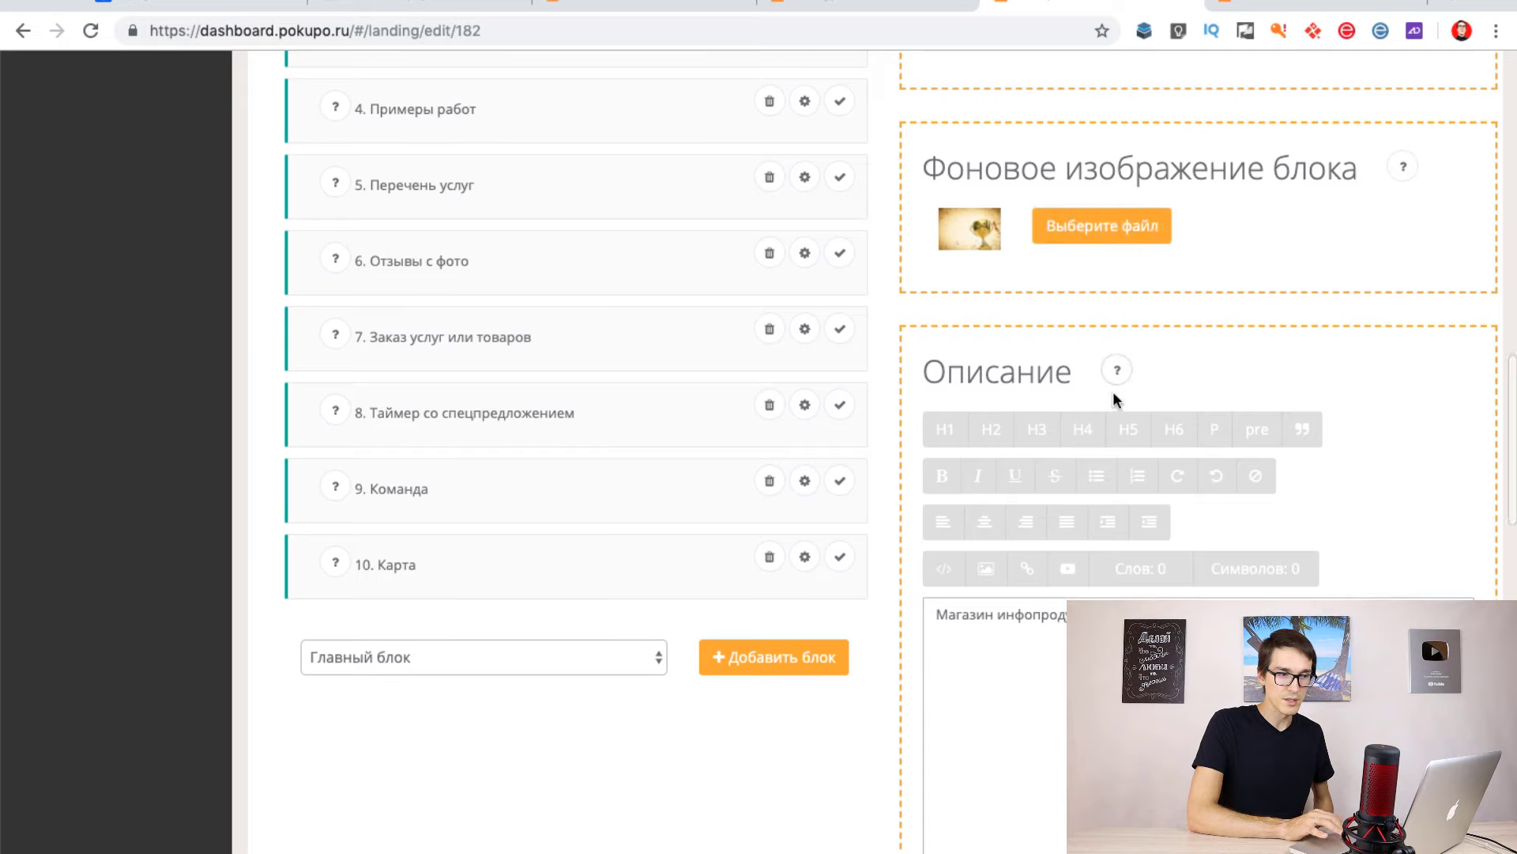
Set the landing block's button label (Надпись на кнопке) to Подробнее and save the Qooker landing page.
{"action": "scroll", "coordinate": [1115, 399], "scroll_direction": "down", "scroll_amount": 5}
{"action": "scroll", "coordinate": [1193, 427], "scroll_direction": "down", "scroll_amount": 3}
{"action": "scroll", "coordinate": [1194, 442], "scroll_direction": "down", "scroll_amount": 1}
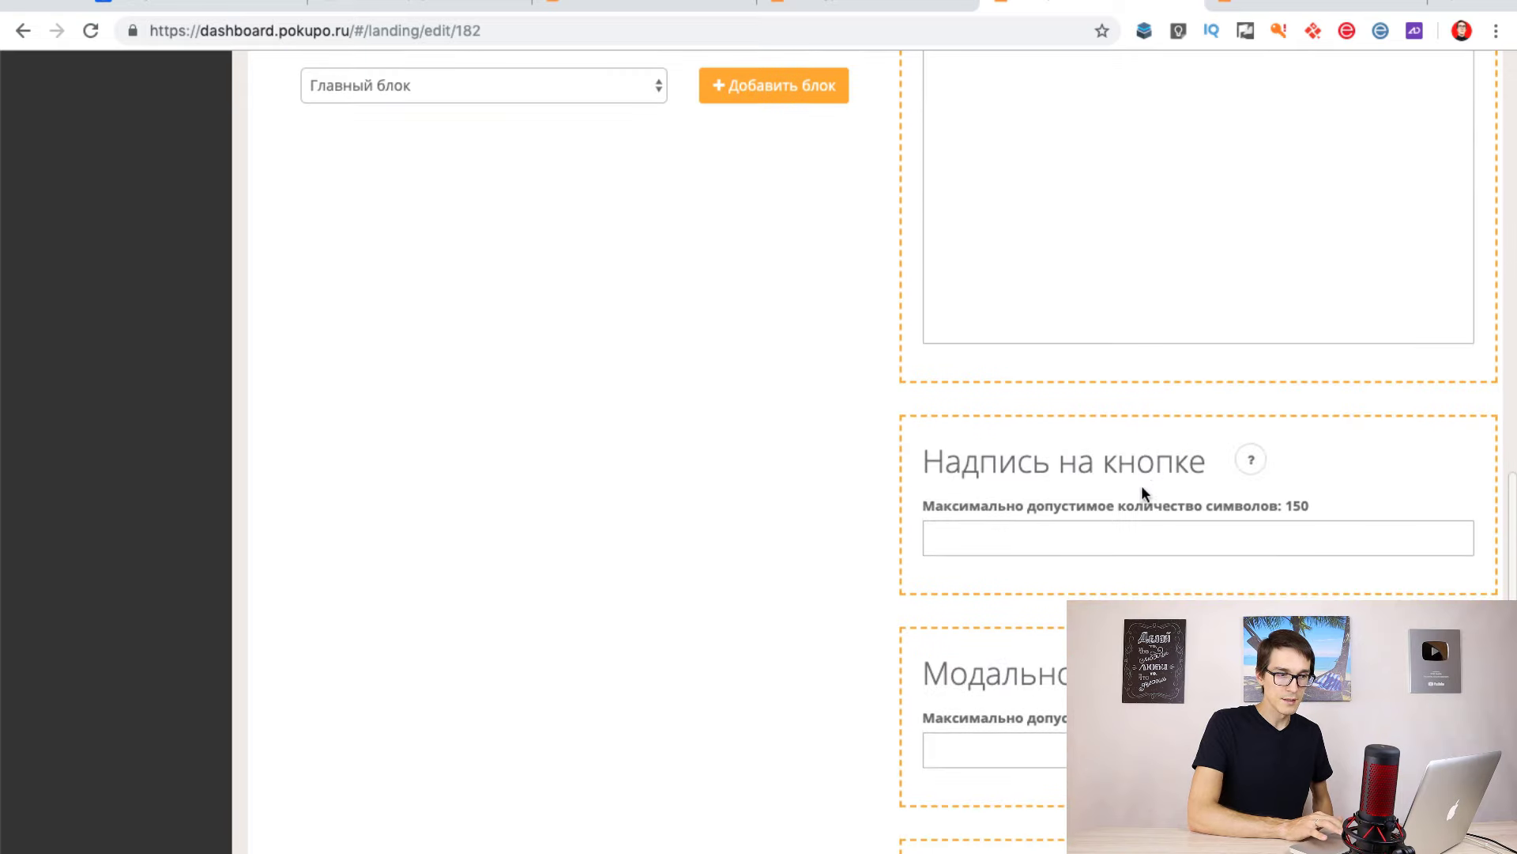
{"action": "left_click", "coordinate": [1100, 526]}
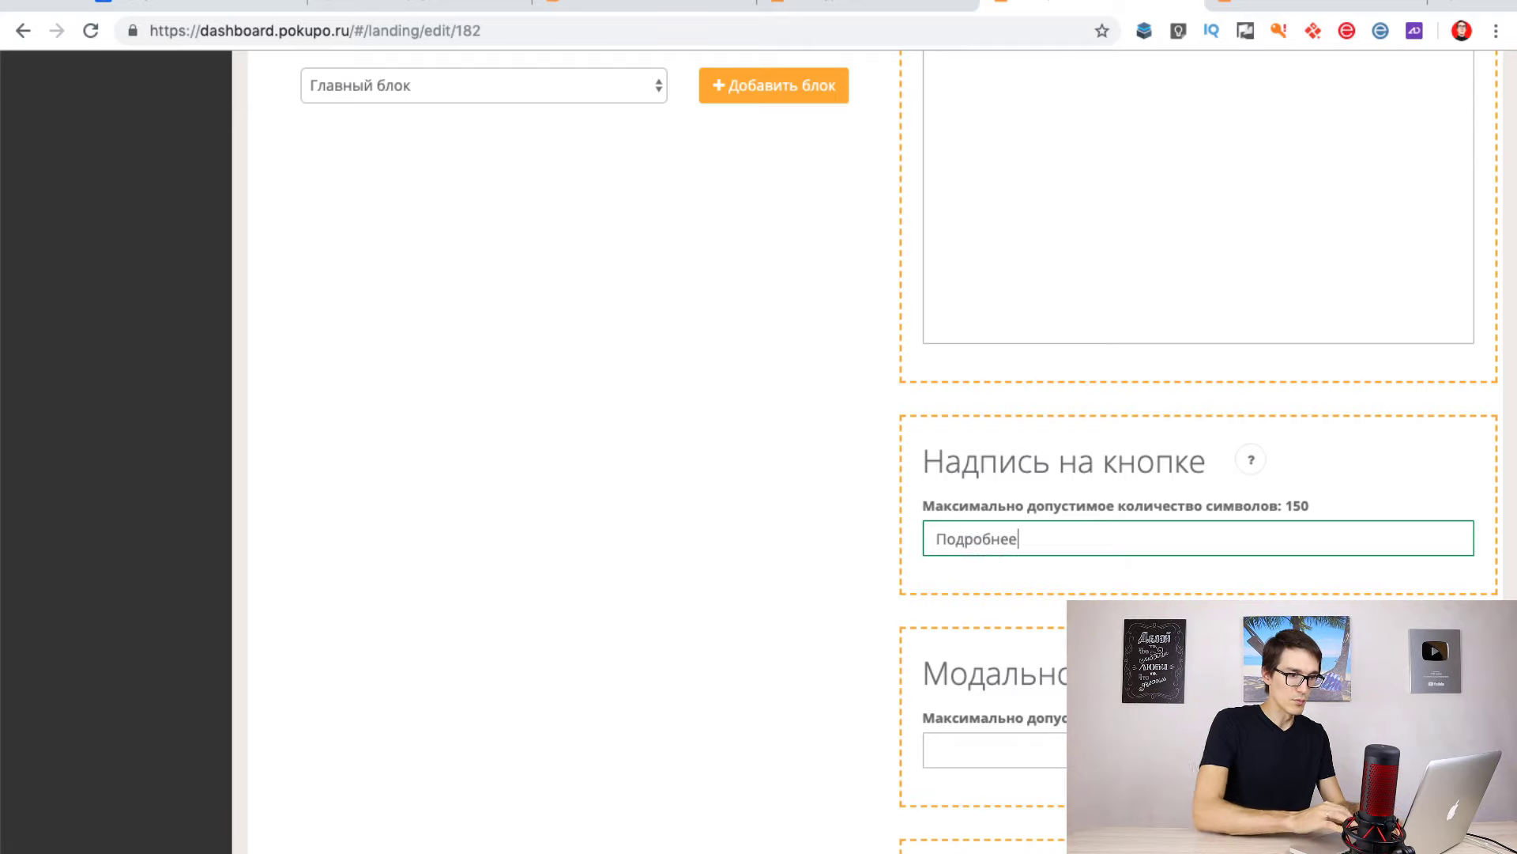
{"action": "scroll", "coordinate": [1042, 496], "scroll_direction": "down", "scroll_amount": 5}
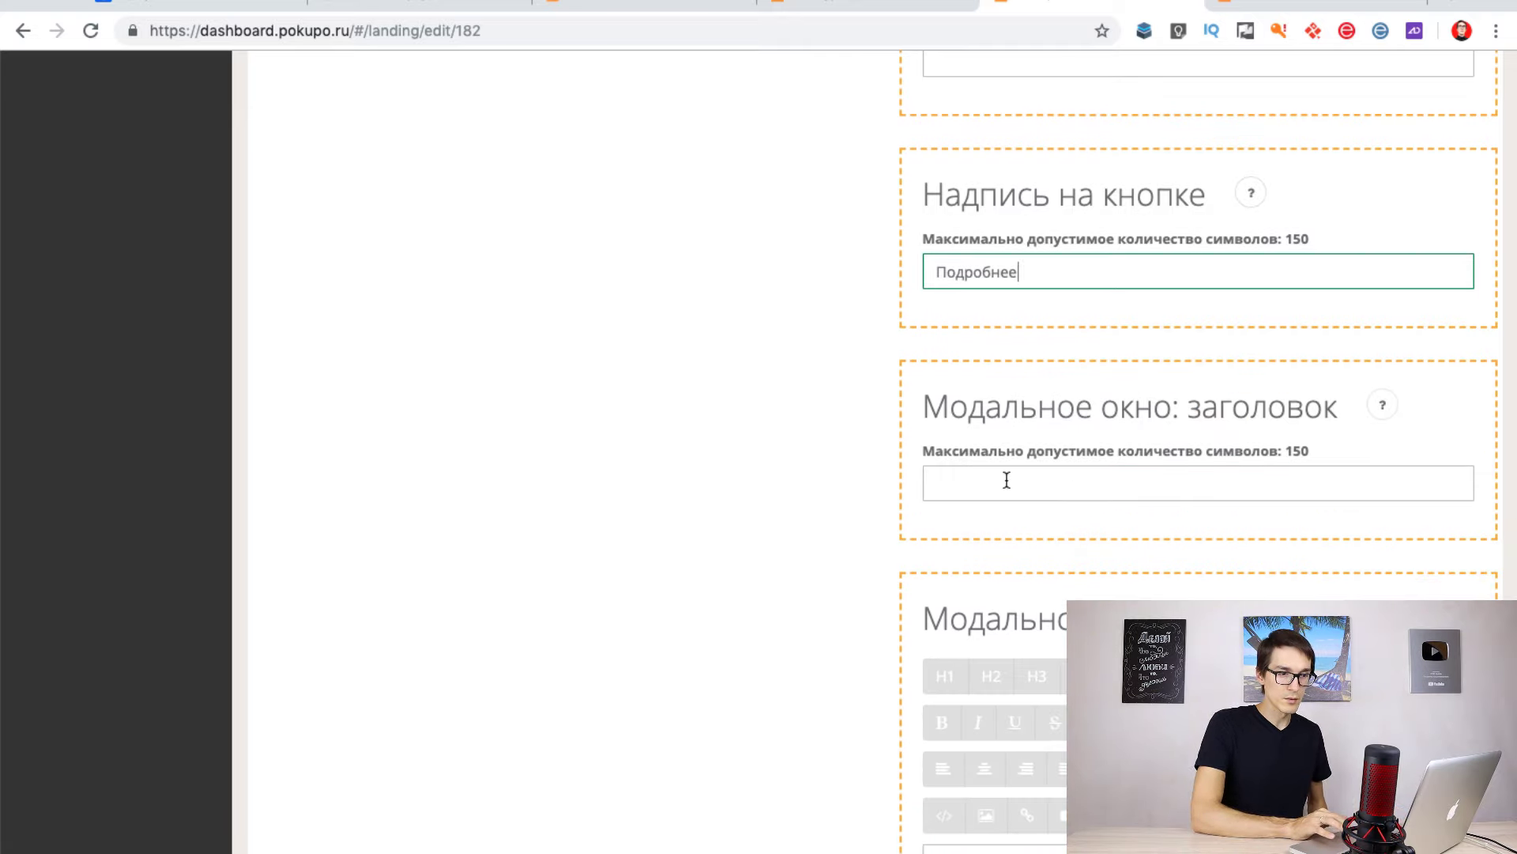
{"action": "scroll", "coordinate": [1024, 578], "scroll_direction": "down", "scroll_amount": 15}
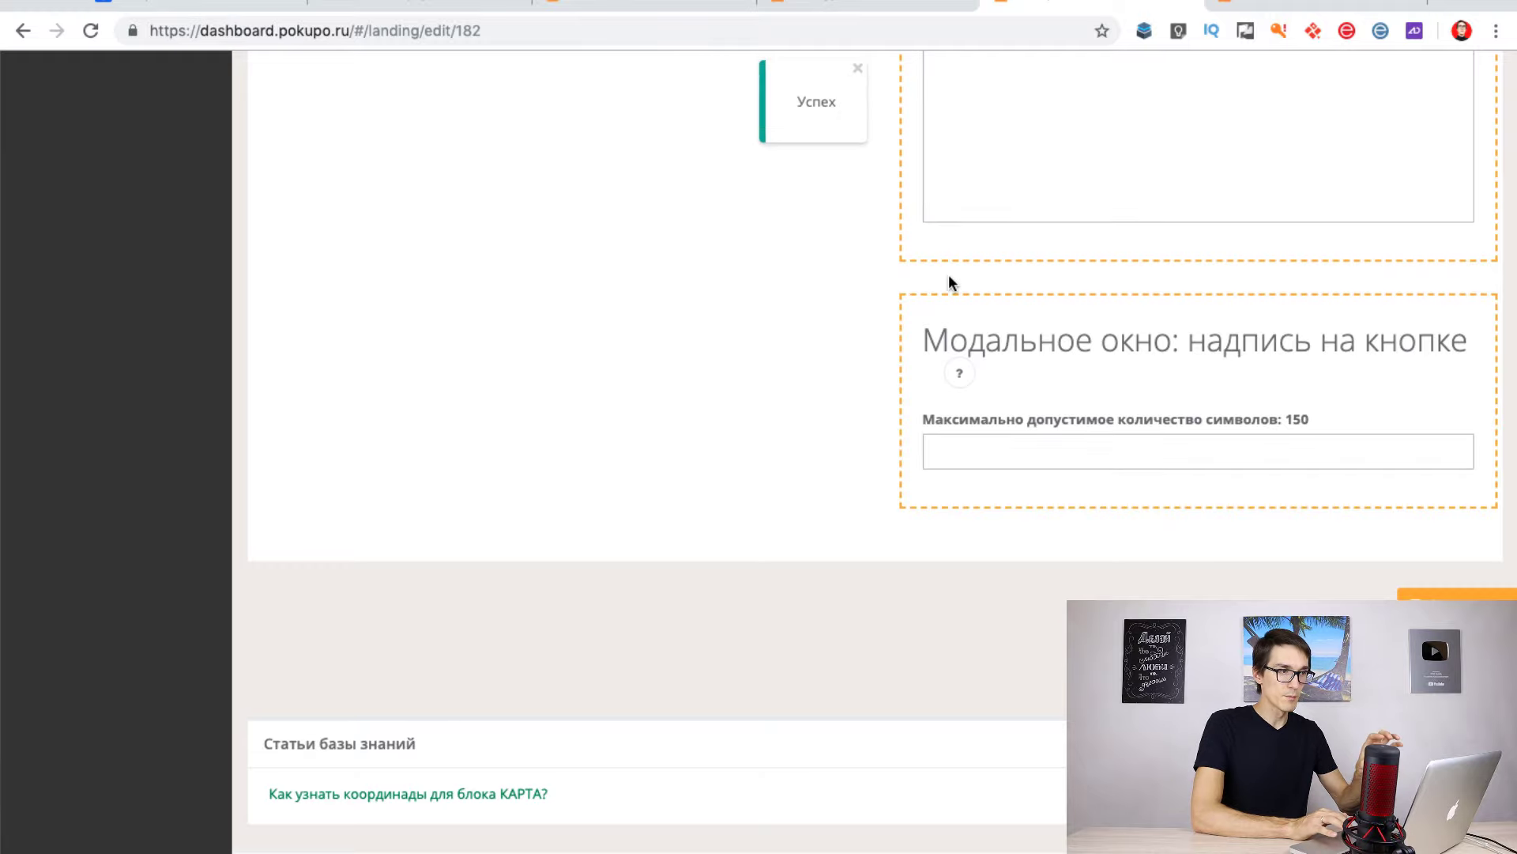
{"action": "scroll", "coordinate": [714, 218], "scroll_direction": "up", "scroll_amount": 20}
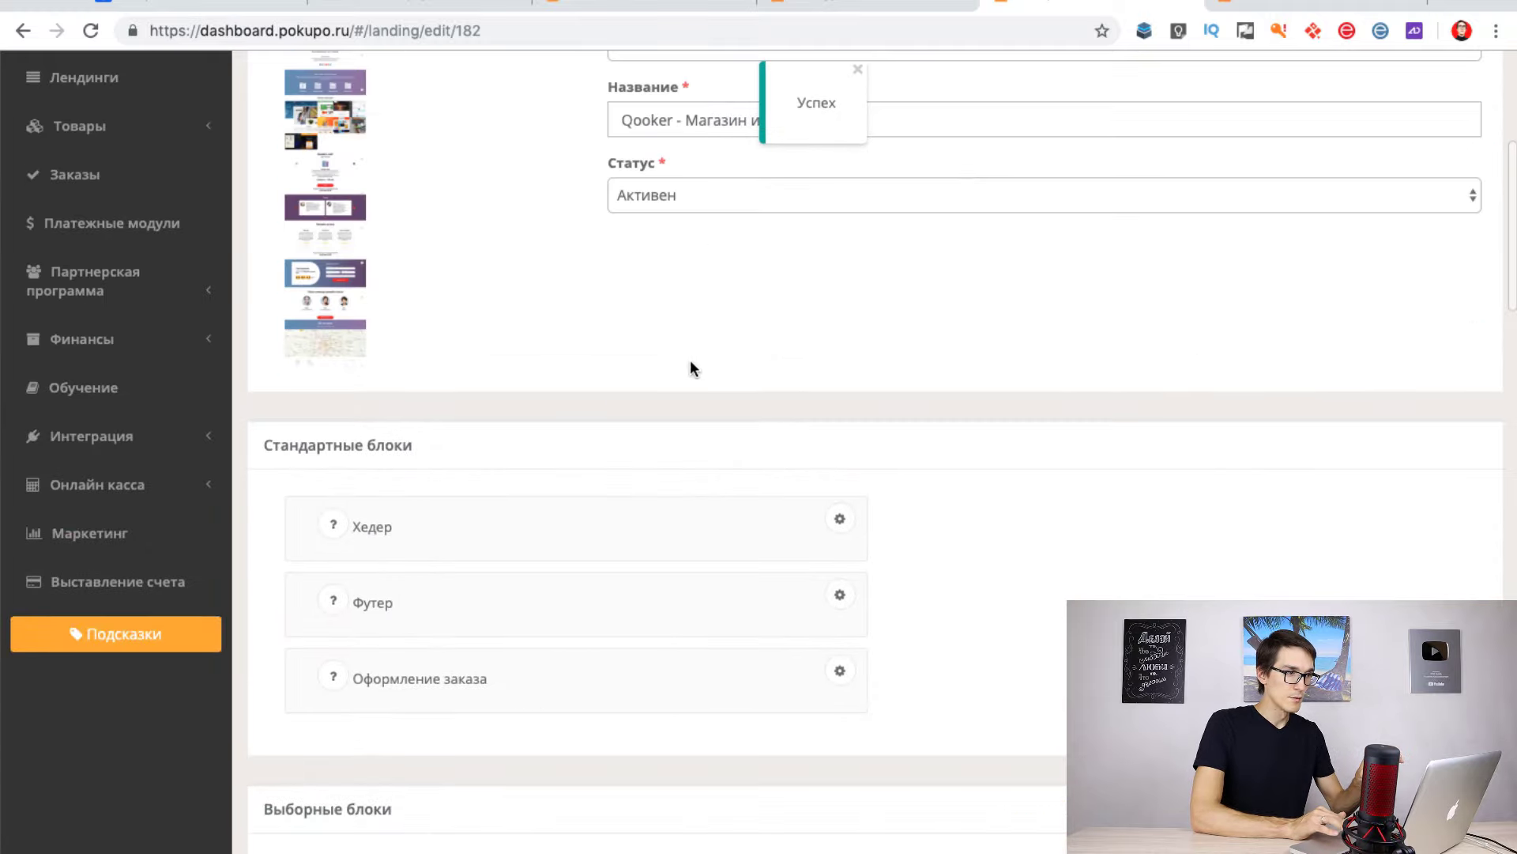
Open the published Qooker landing page from the landing list, check its heading block, and go back to the storefront.
{"action": "left_click", "coordinate": [399, 289]}
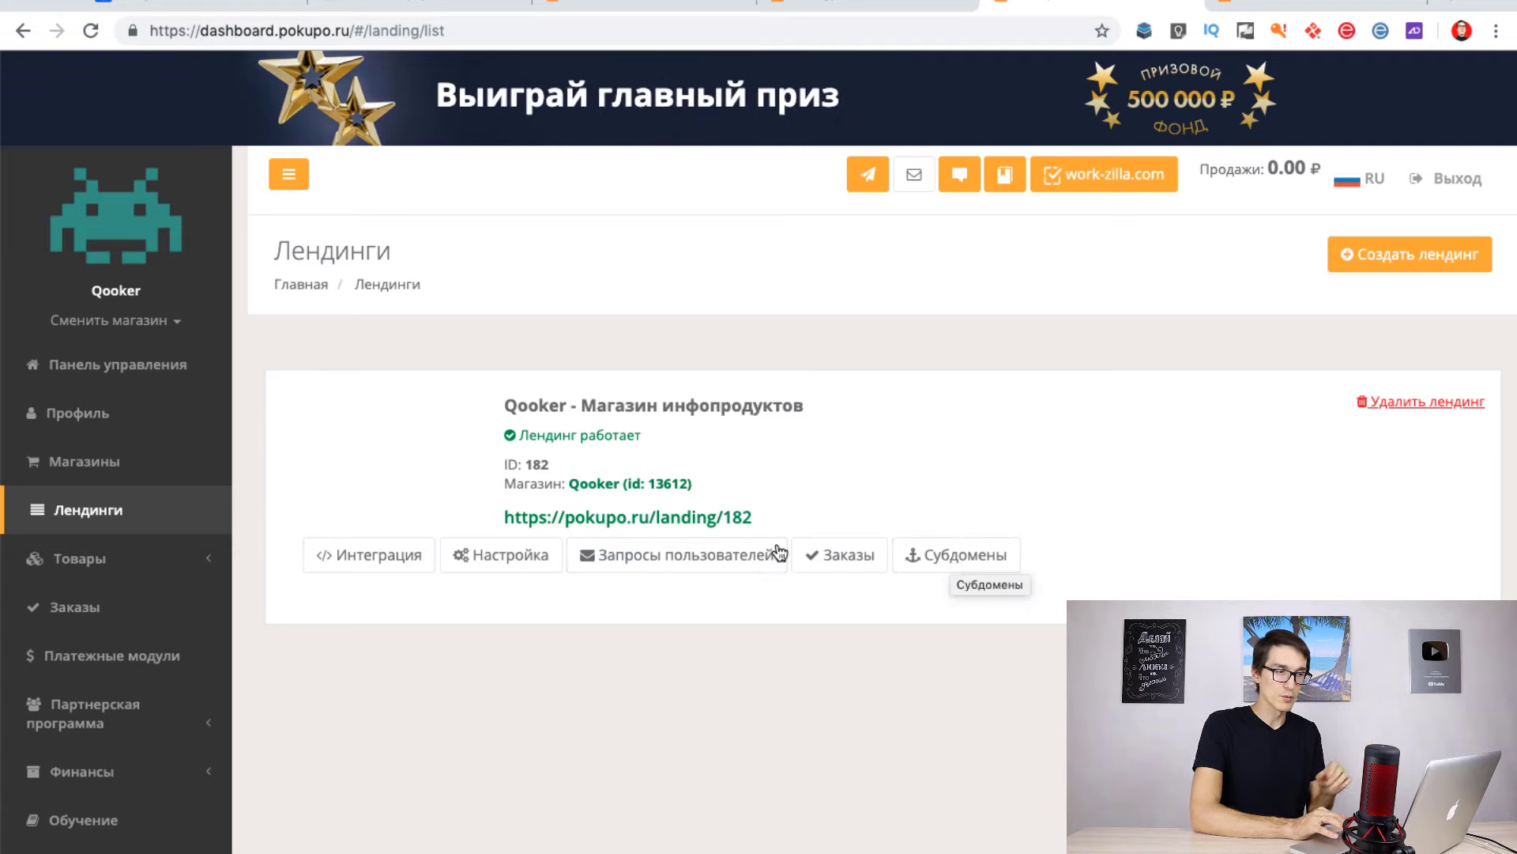
{"action": "left_click", "coordinate": [730, 520]}
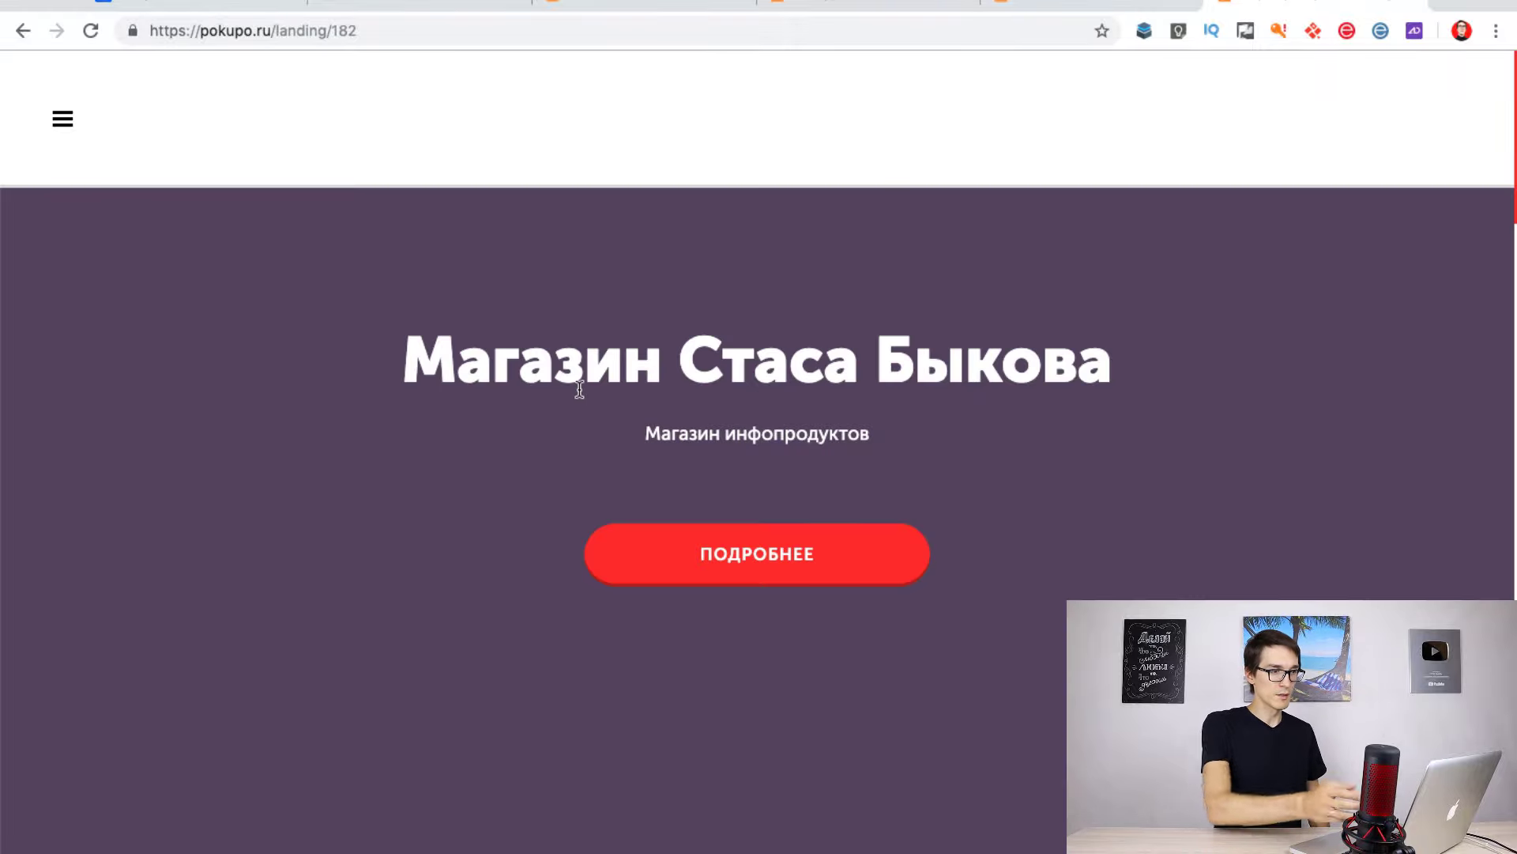
{"action": "scroll", "coordinate": [579, 388], "scroll_direction": "down", "scroll_amount": 3}
{"action": "scroll", "coordinate": [576, 389], "scroll_direction": "up", "scroll_amount": 3}
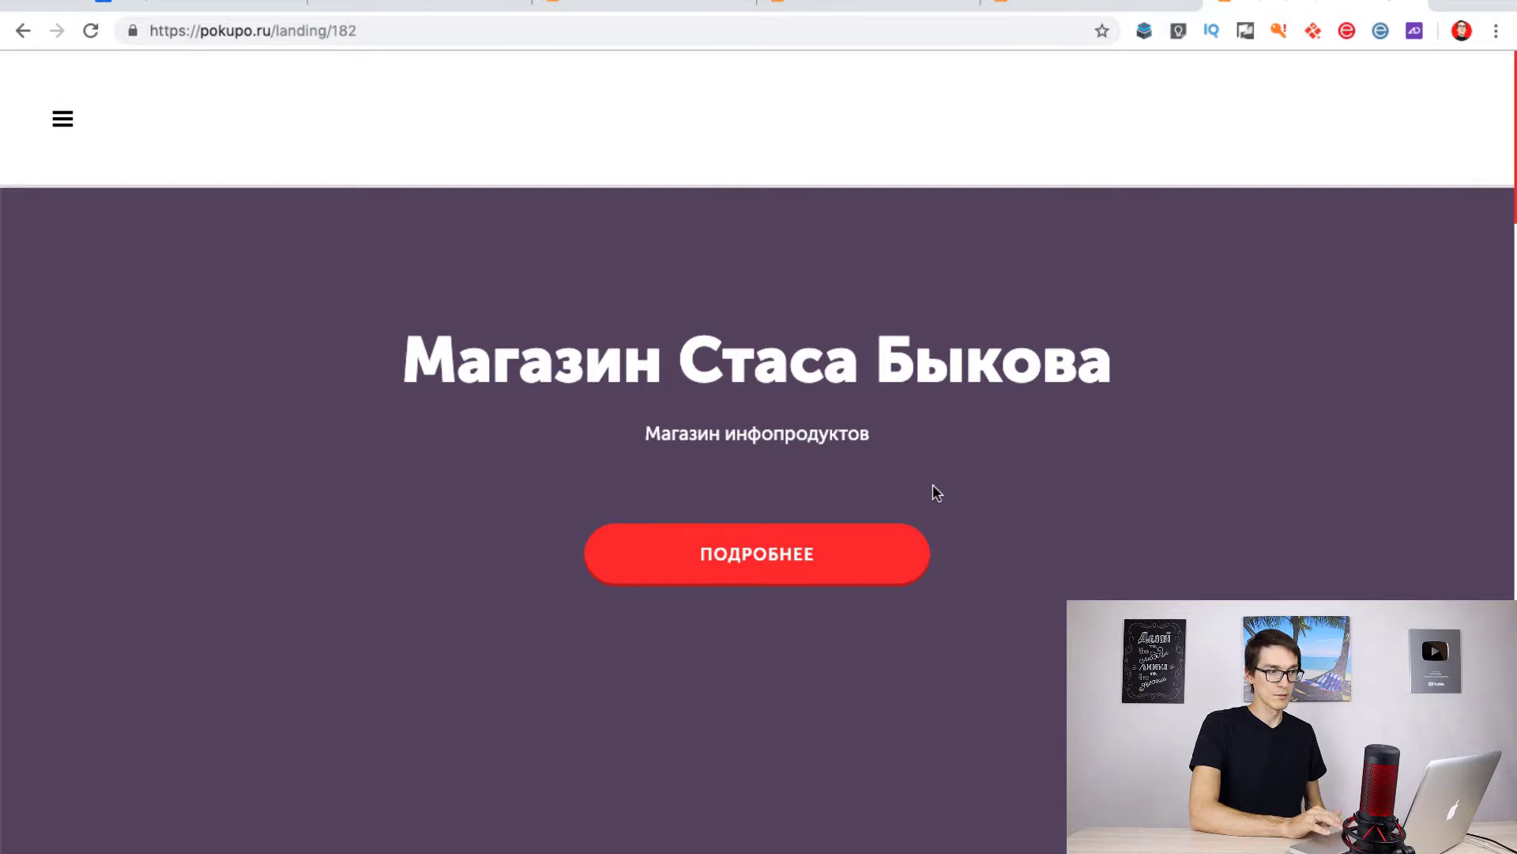
{"action": "left_click", "coordinate": [24, 31]}
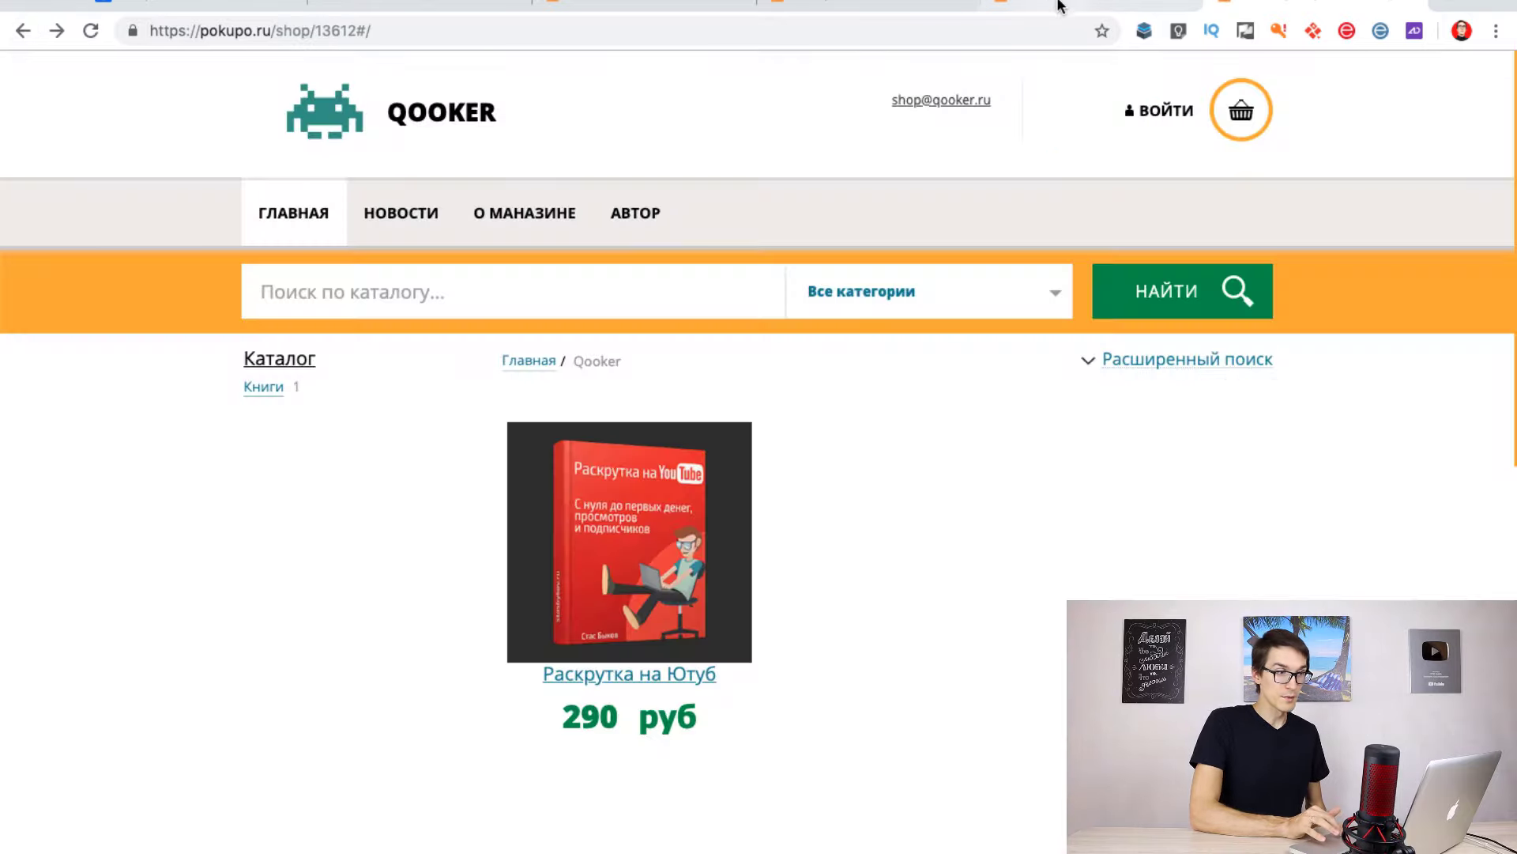
Return to the dashboard and open Qooker's own product list (Мои товары).
{"action": "left_click", "coordinate": [1063, 10]}
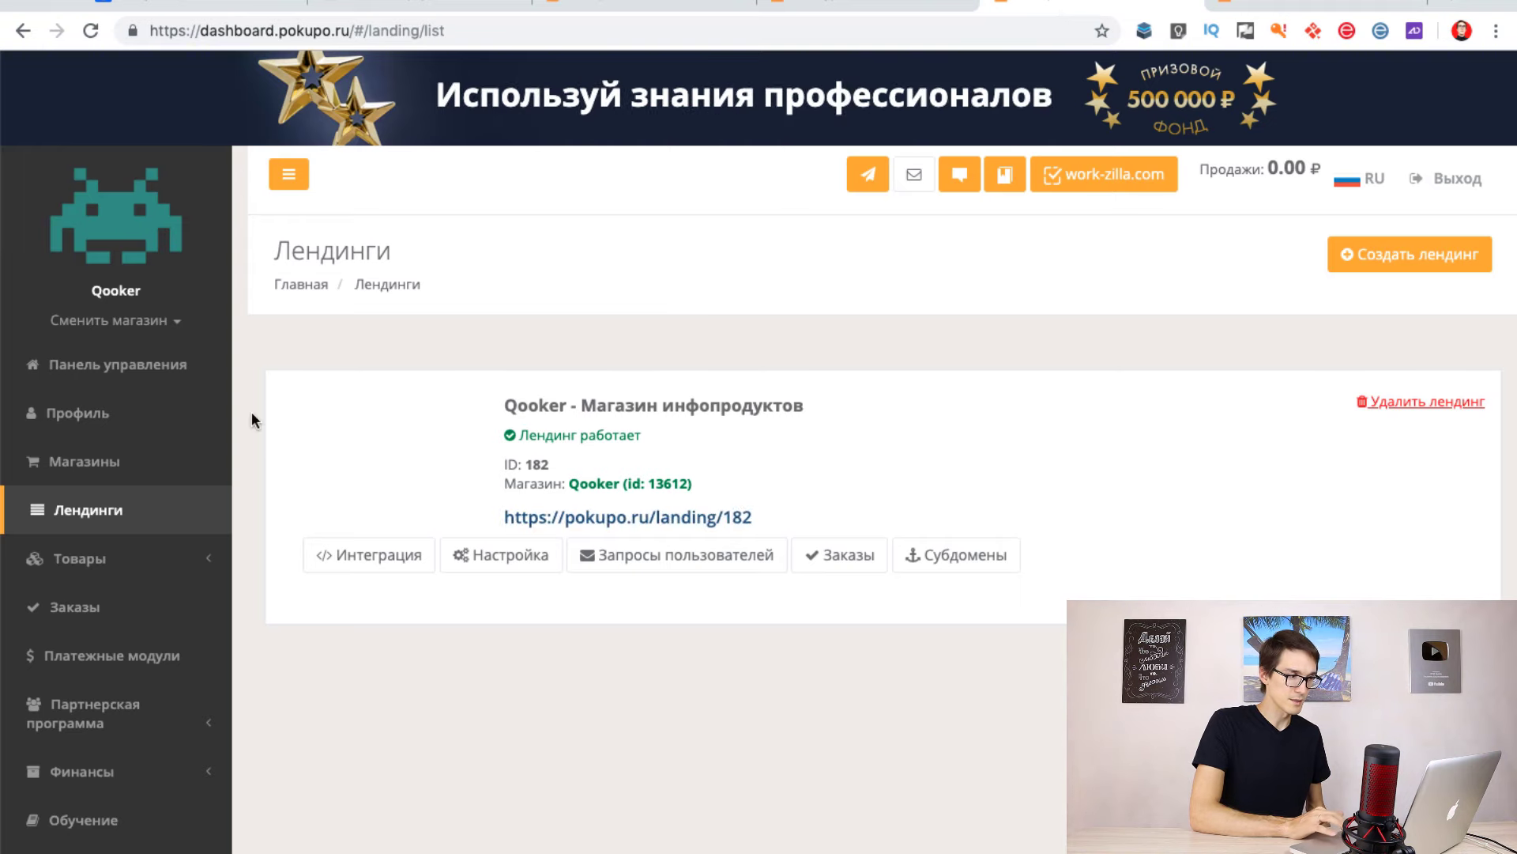
{"action": "scroll", "coordinate": [79, 616], "scroll_direction": "down", "scroll_amount": 2}
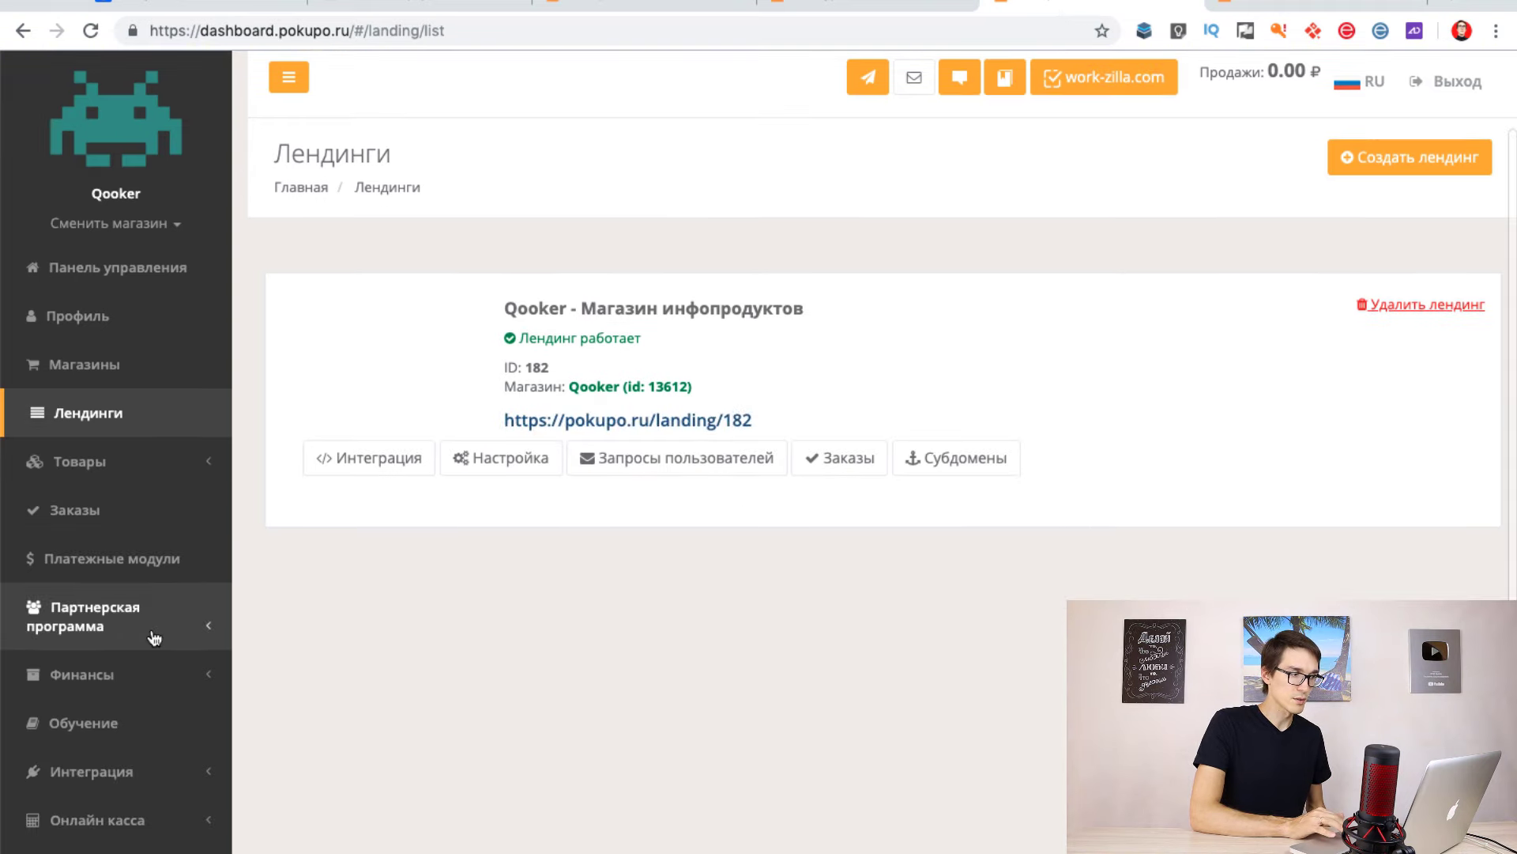
{"action": "left_click", "coordinate": [103, 472]}
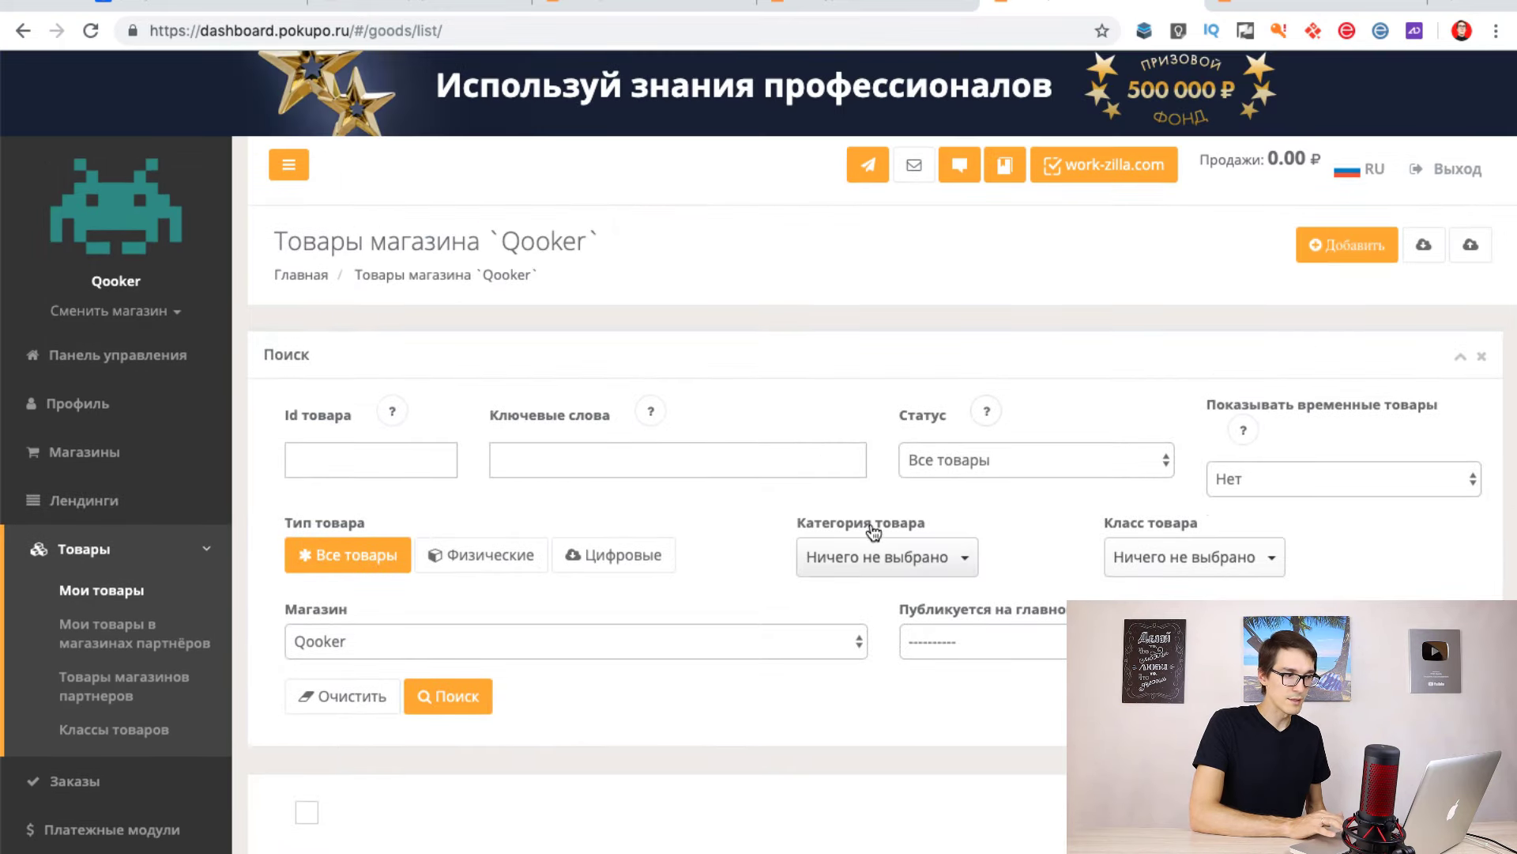
{"action": "scroll", "coordinate": [720, 387], "scroll_direction": "down", "scroll_amount": 3}
{"action": "scroll", "coordinate": [719, 387], "scroll_direction": "down", "scroll_amount": 3}
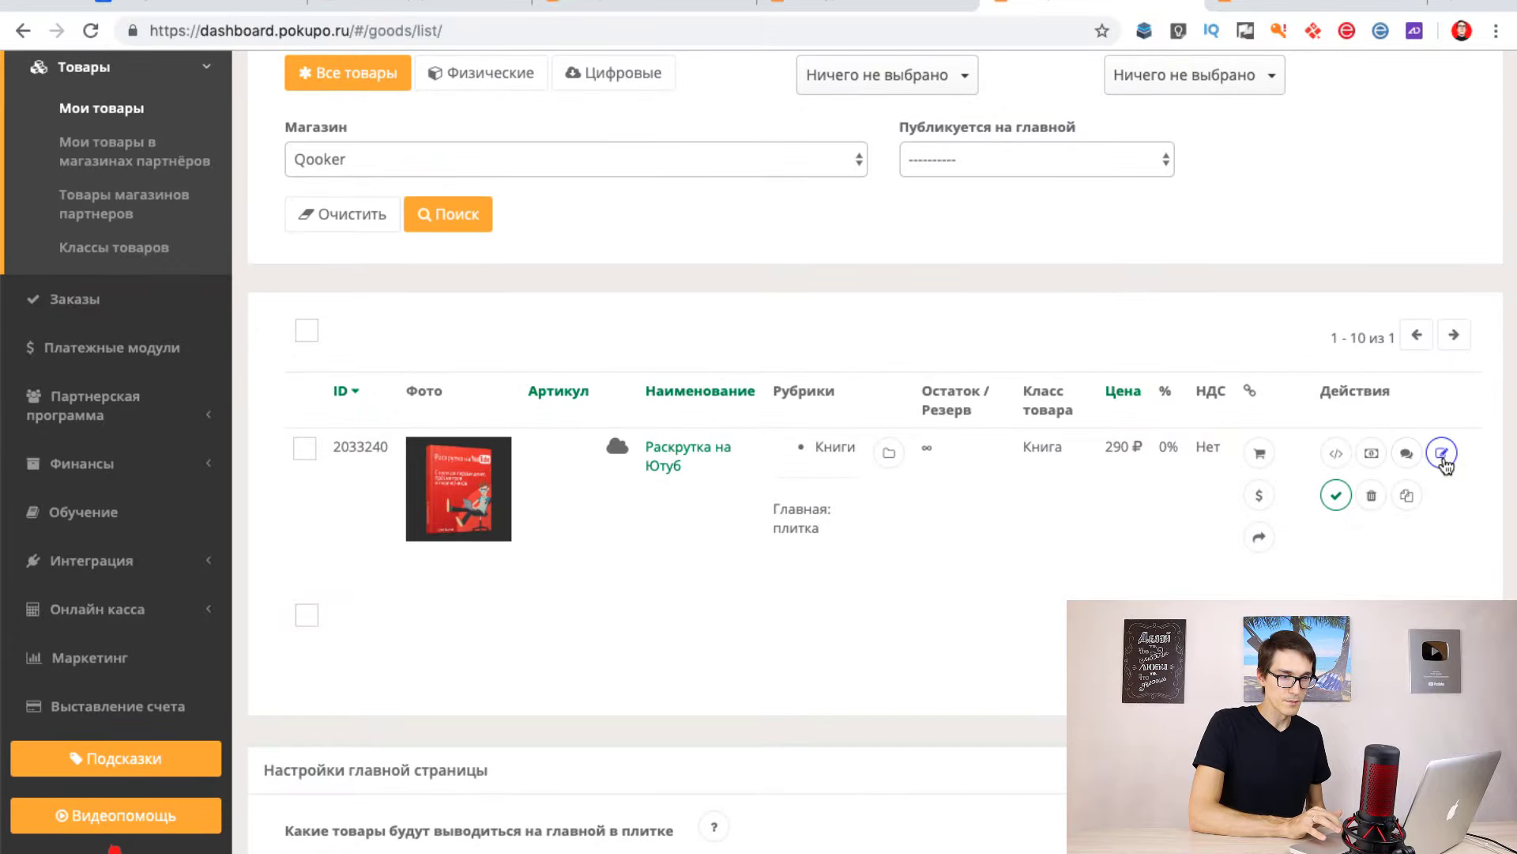
Open the product Раскрутка на Ютуб and examine its basic information, including parameters, price, status and description.
{"action": "left_click", "coordinate": [696, 474]}
{"action": "scroll", "coordinate": [1002, 534], "scroll_direction": "down", "scroll_amount": 5}
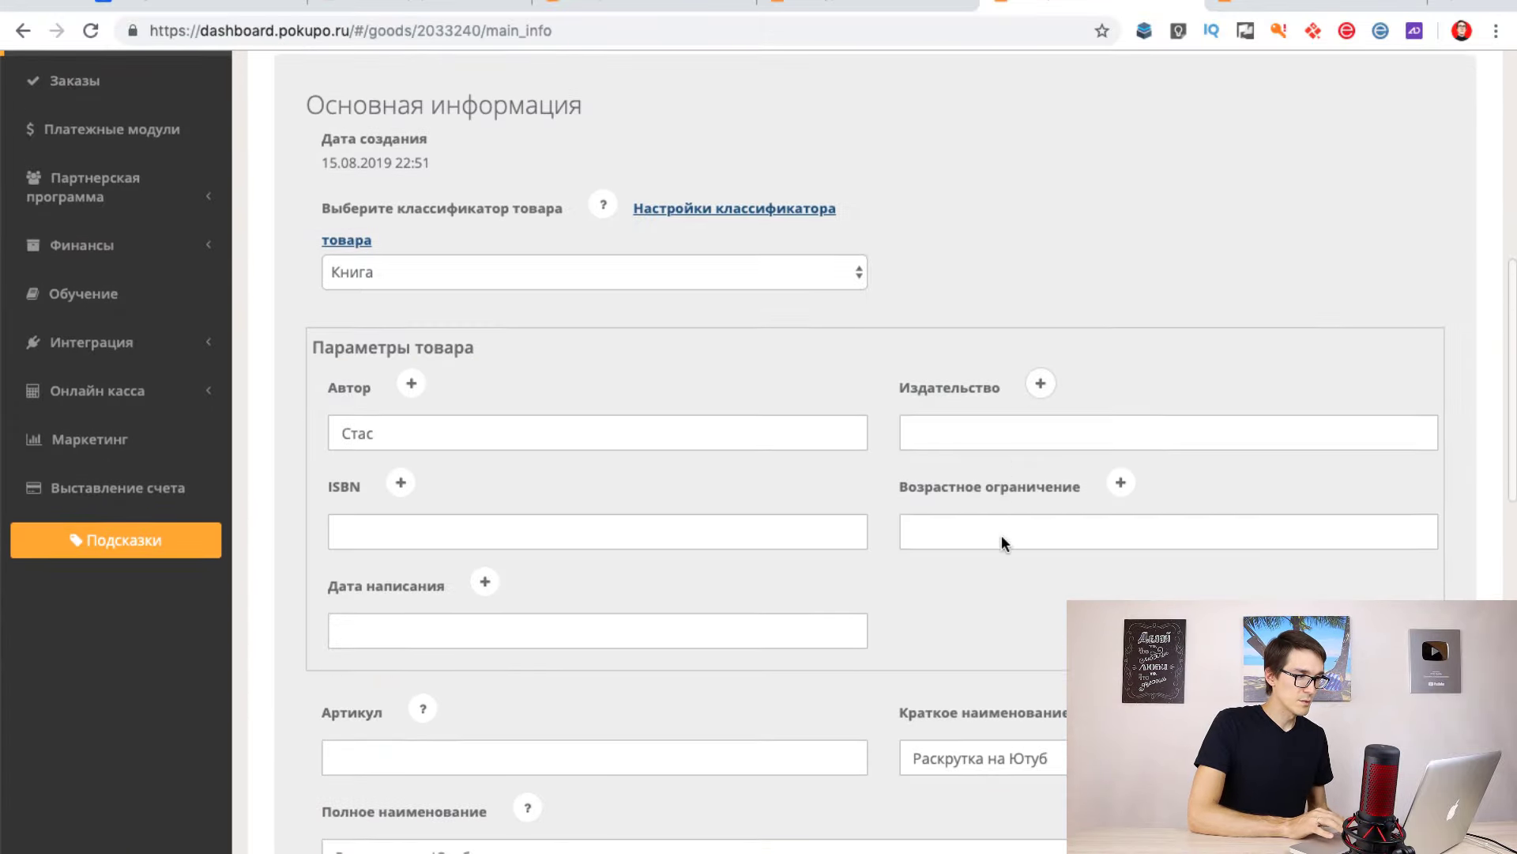
{"action": "scroll", "coordinate": [1002, 537], "scroll_direction": "down", "scroll_amount": 6}
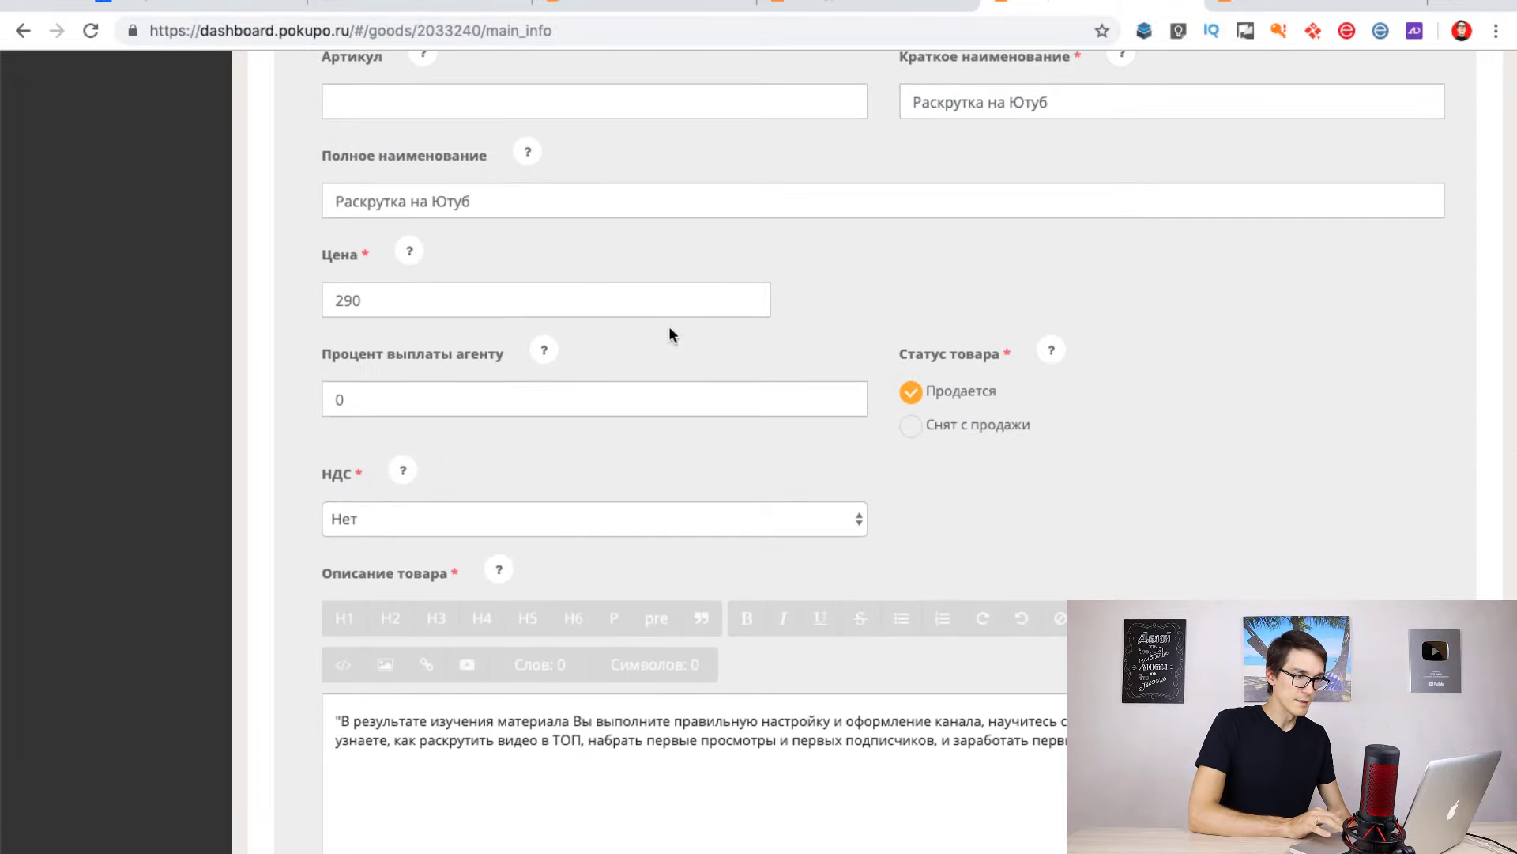
{"action": "scroll", "coordinate": [980, 393], "scroll_direction": "down", "scroll_amount": 2}
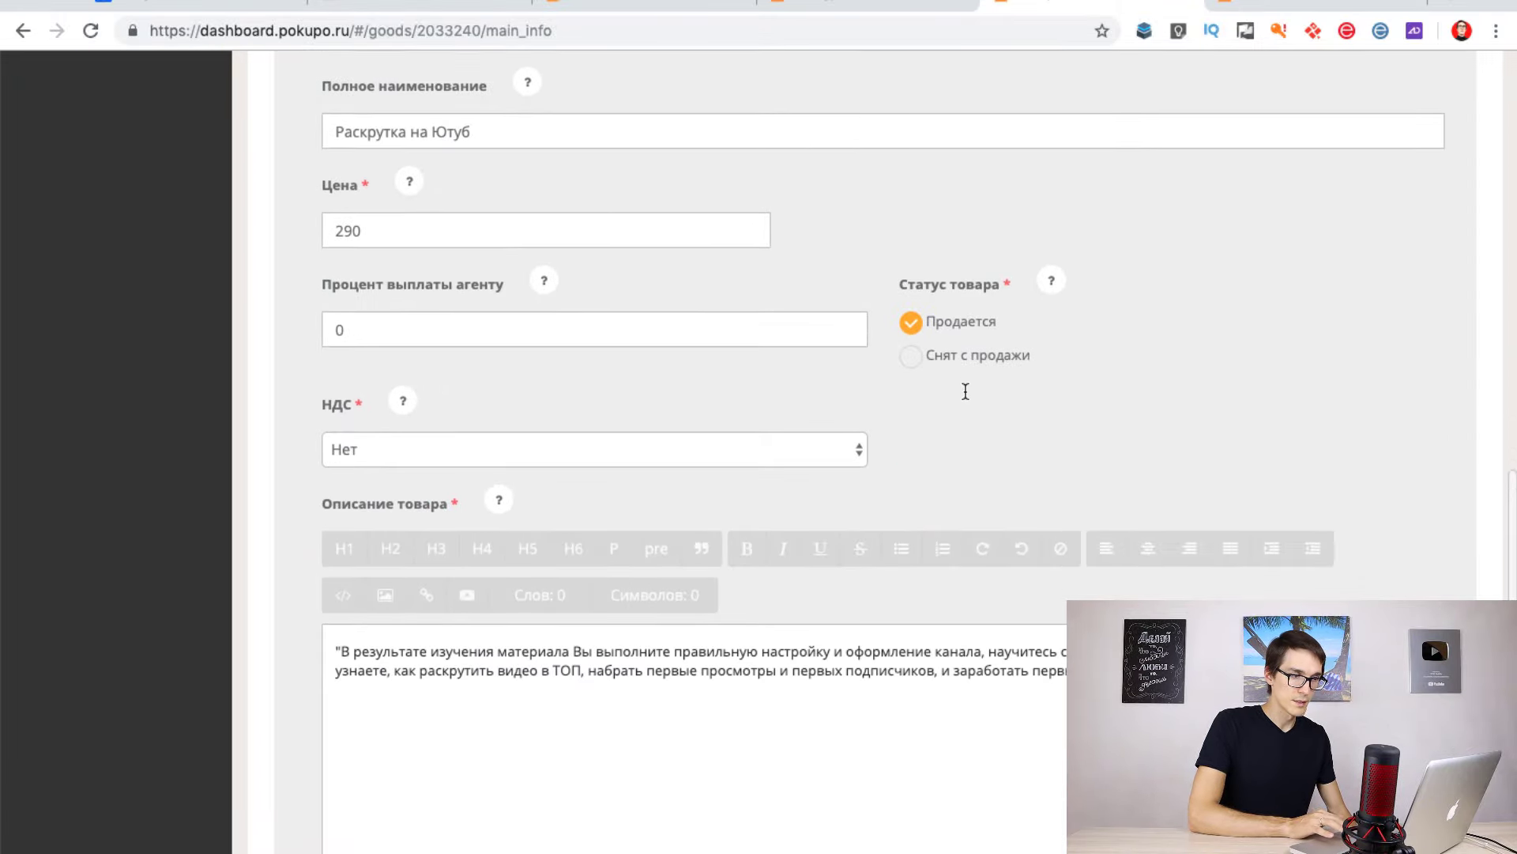
{"action": "scroll", "coordinate": [1009, 471], "scroll_direction": "down", "scroll_amount": 3}
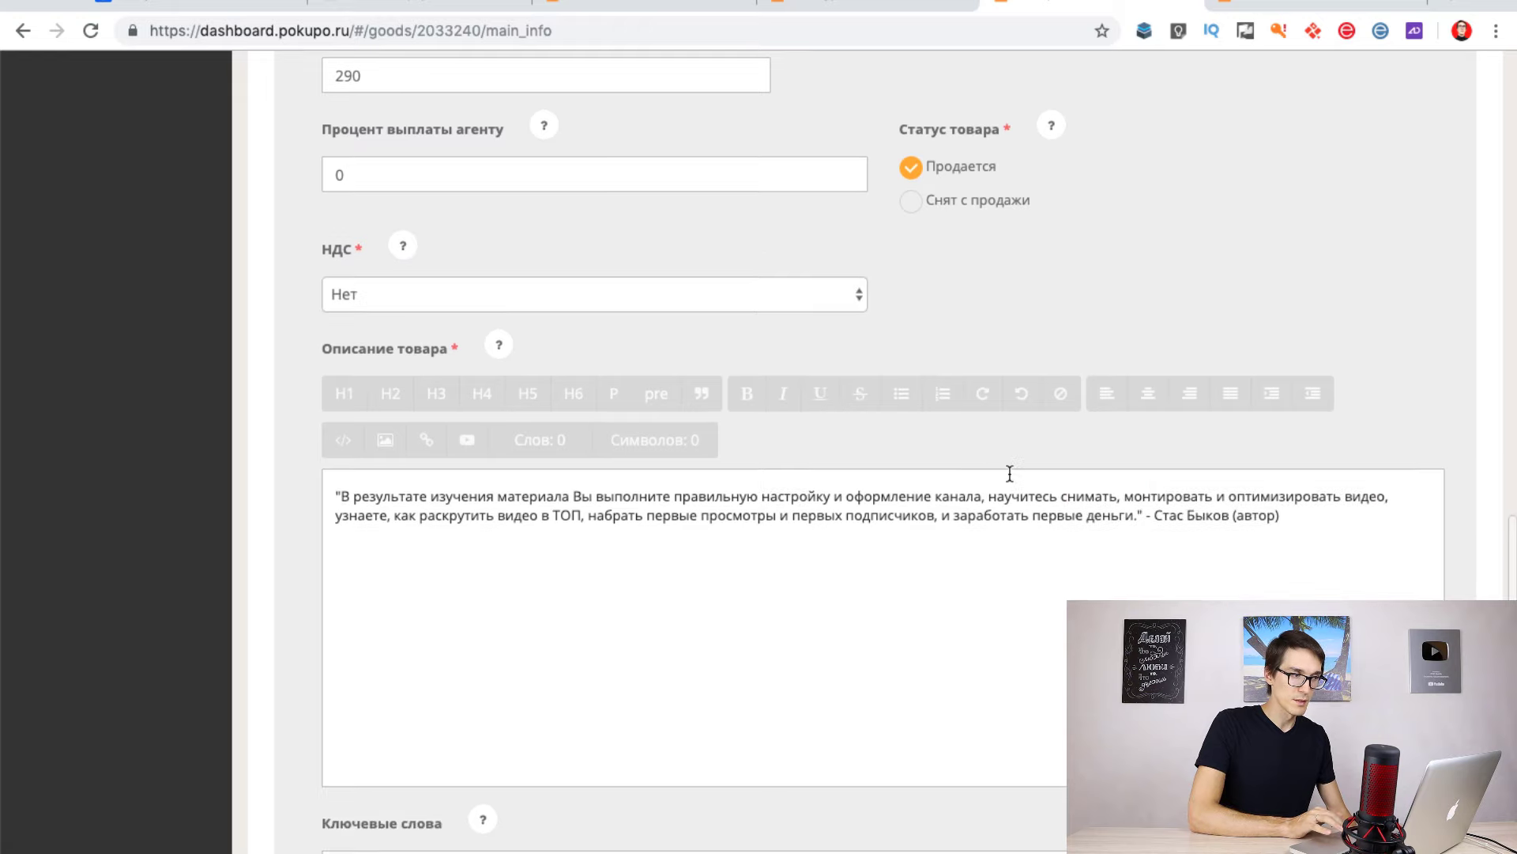
{"action": "scroll", "coordinate": [851, 338], "scroll_direction": "down", "scroll_amount": 5}
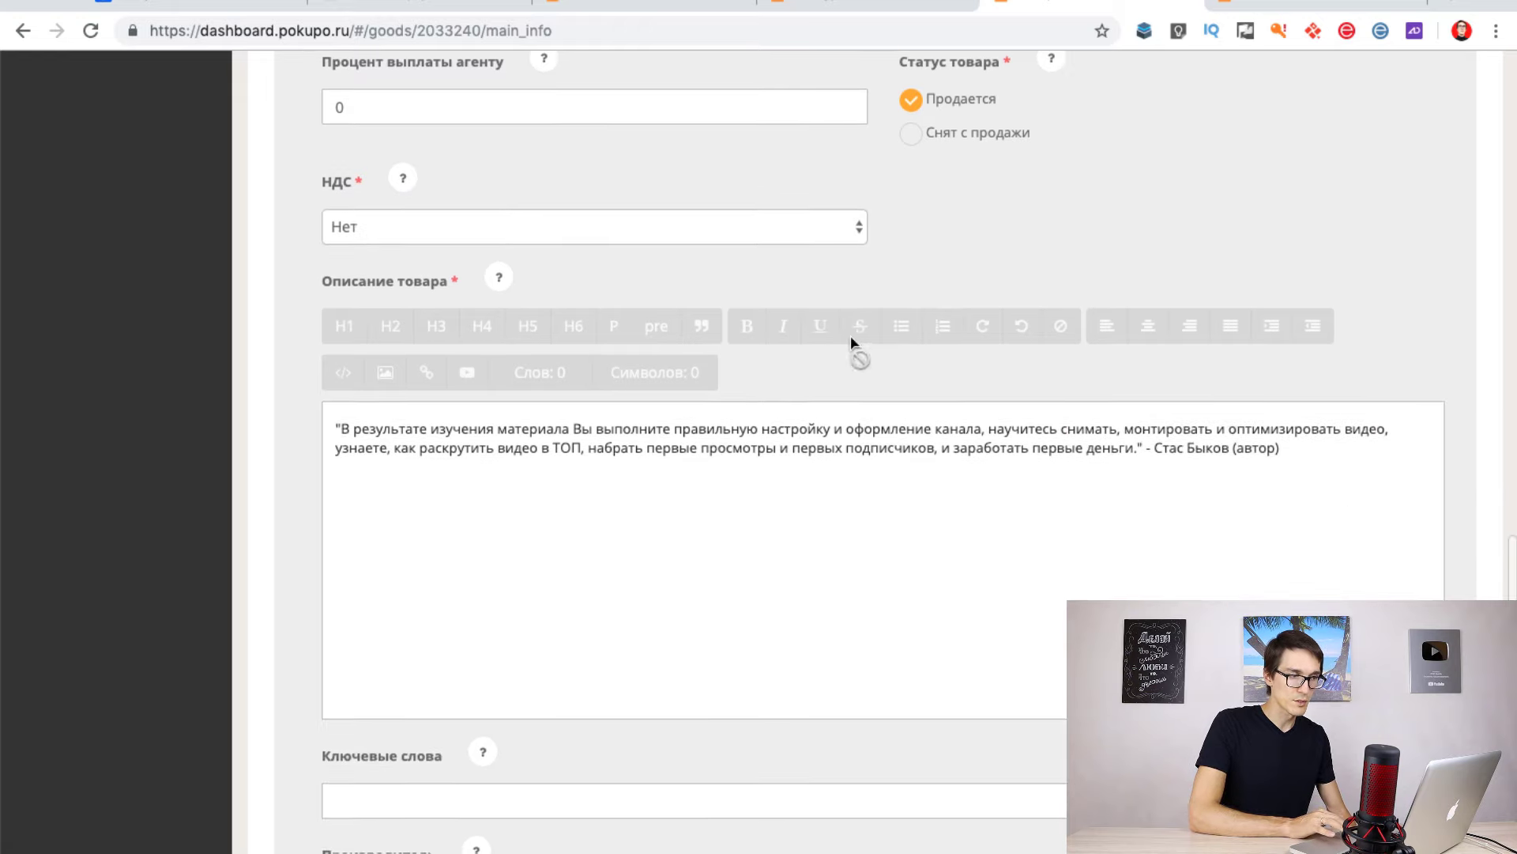
{"action": "scroll", "coordinate": [851, 338], "scroll_direction": "down", "scroll_amount": 3}
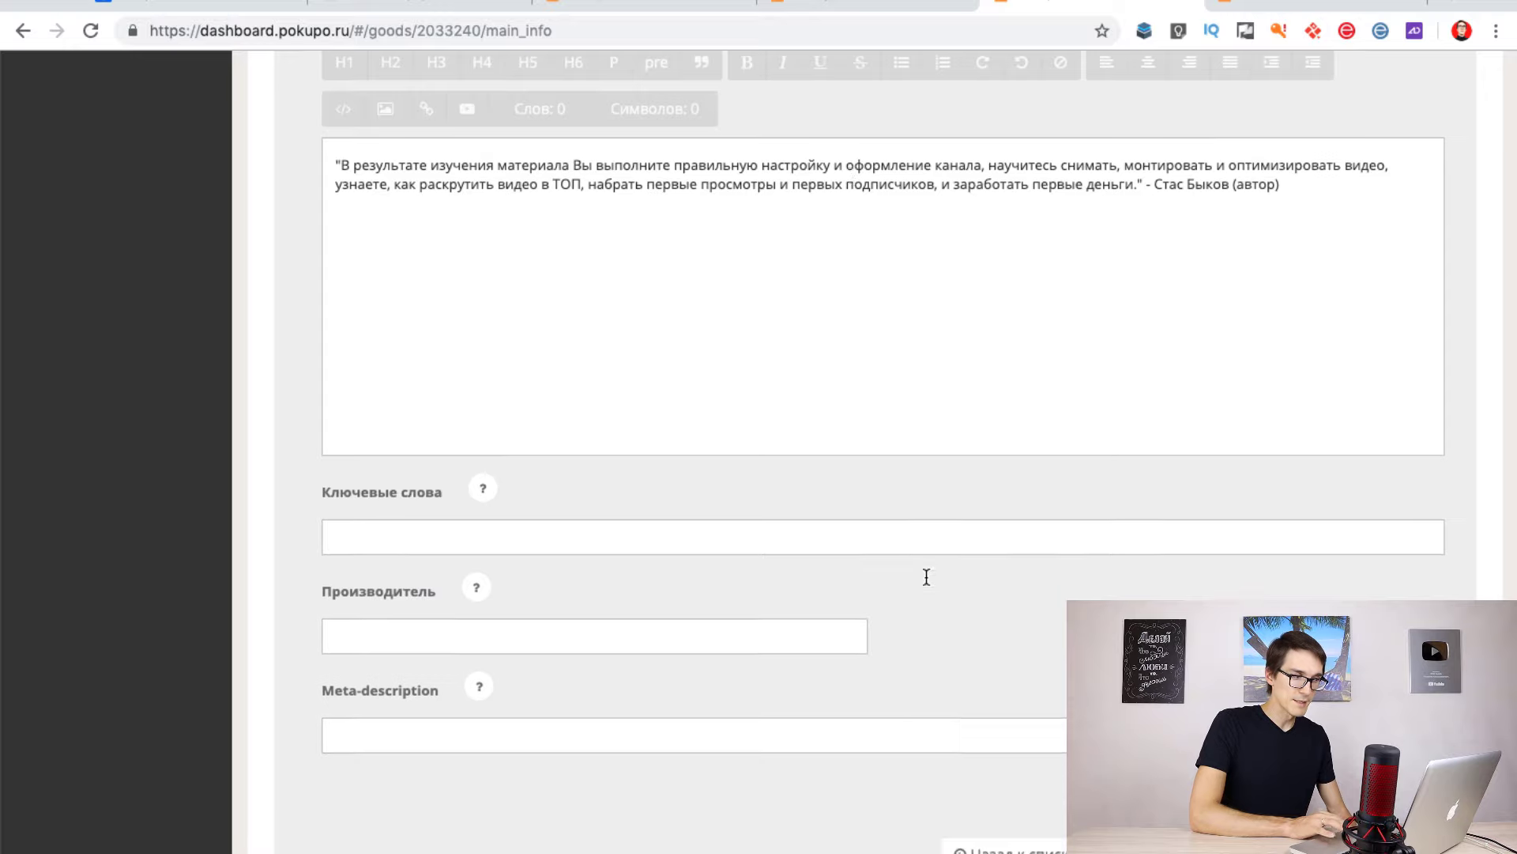
{"action": "scroll", "coordinate": [656, 316], "scroll_direction": "up", "scroll_amount": 15}
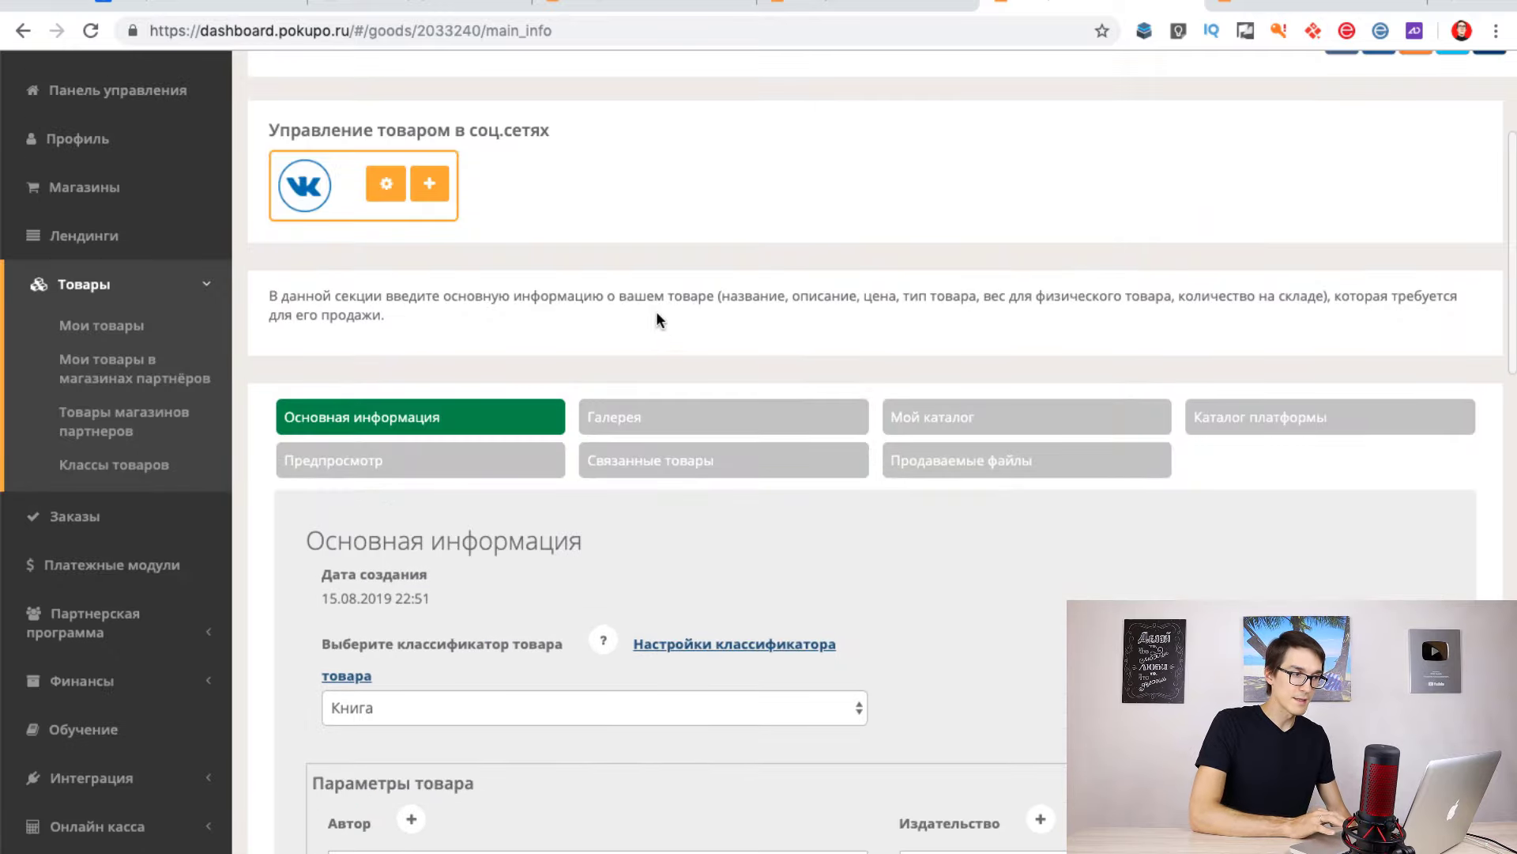
Examine the product's gallery (Галерея), store catalogue placement (Мой каталог) and linked products (Связанные товары).
{"action": "left_click", "coordinate": [680, 423]}
{"action": "scroll", "coordinate": [863, 392], "scroll_direction": "down", "scroll_amount": 2}
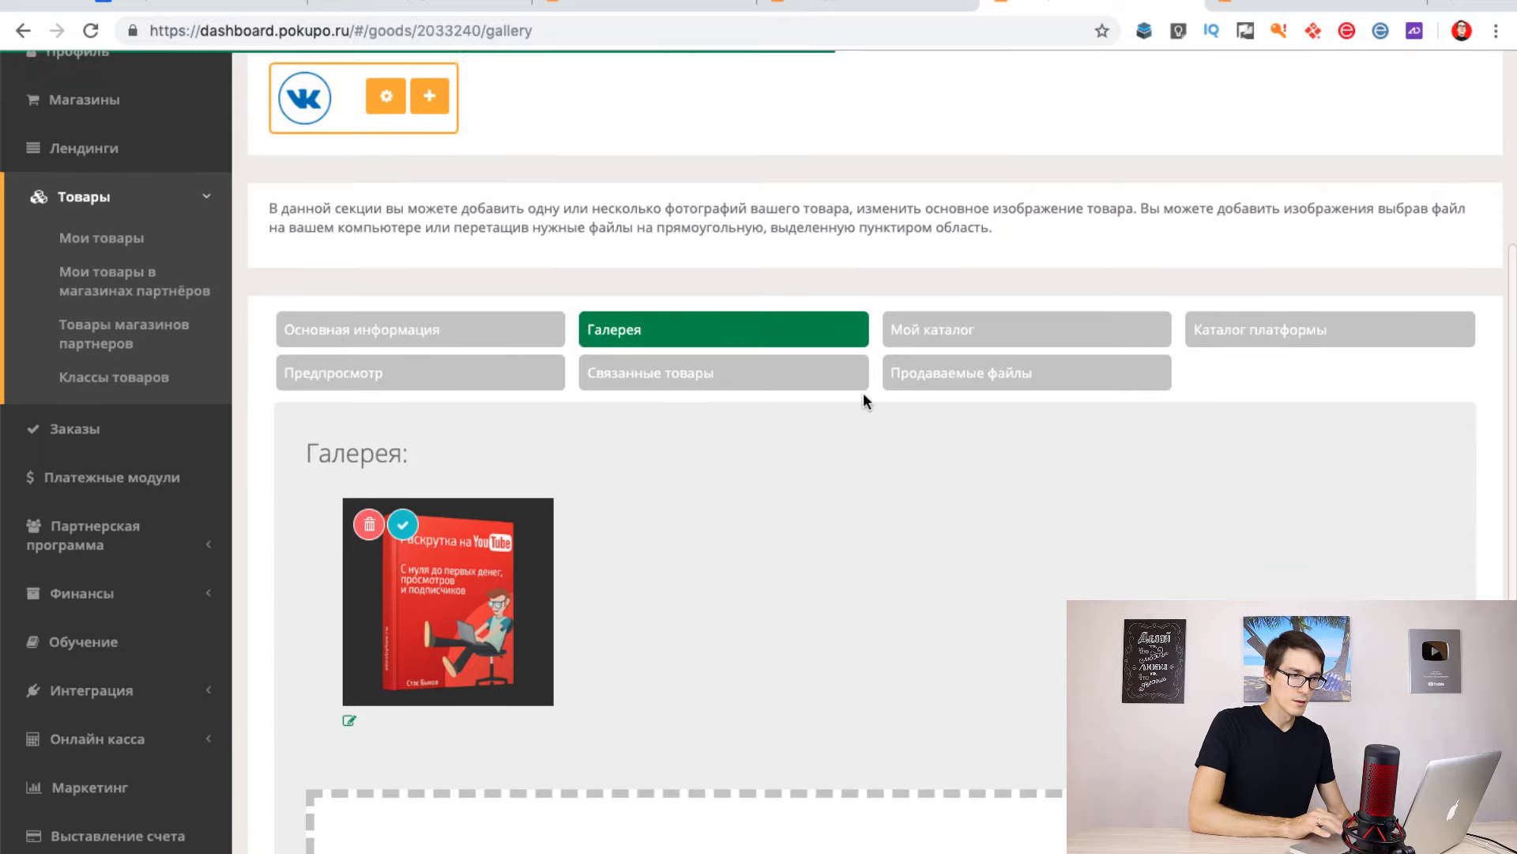
{"action": "left_click", "coordinate": [1016, 342]}
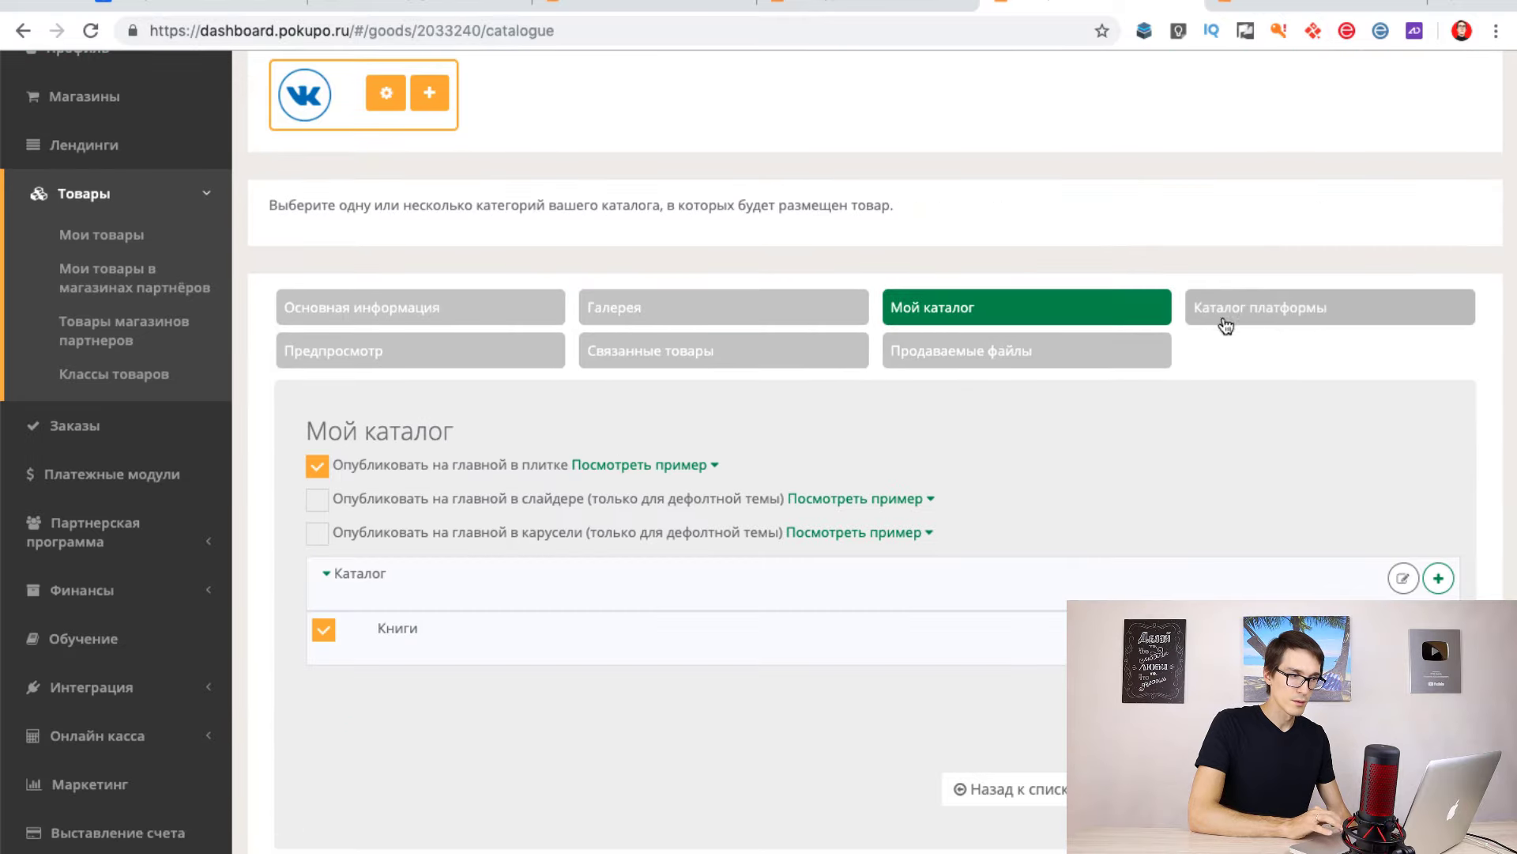
{"action": "left_click", "coordinate": [690, 355]}
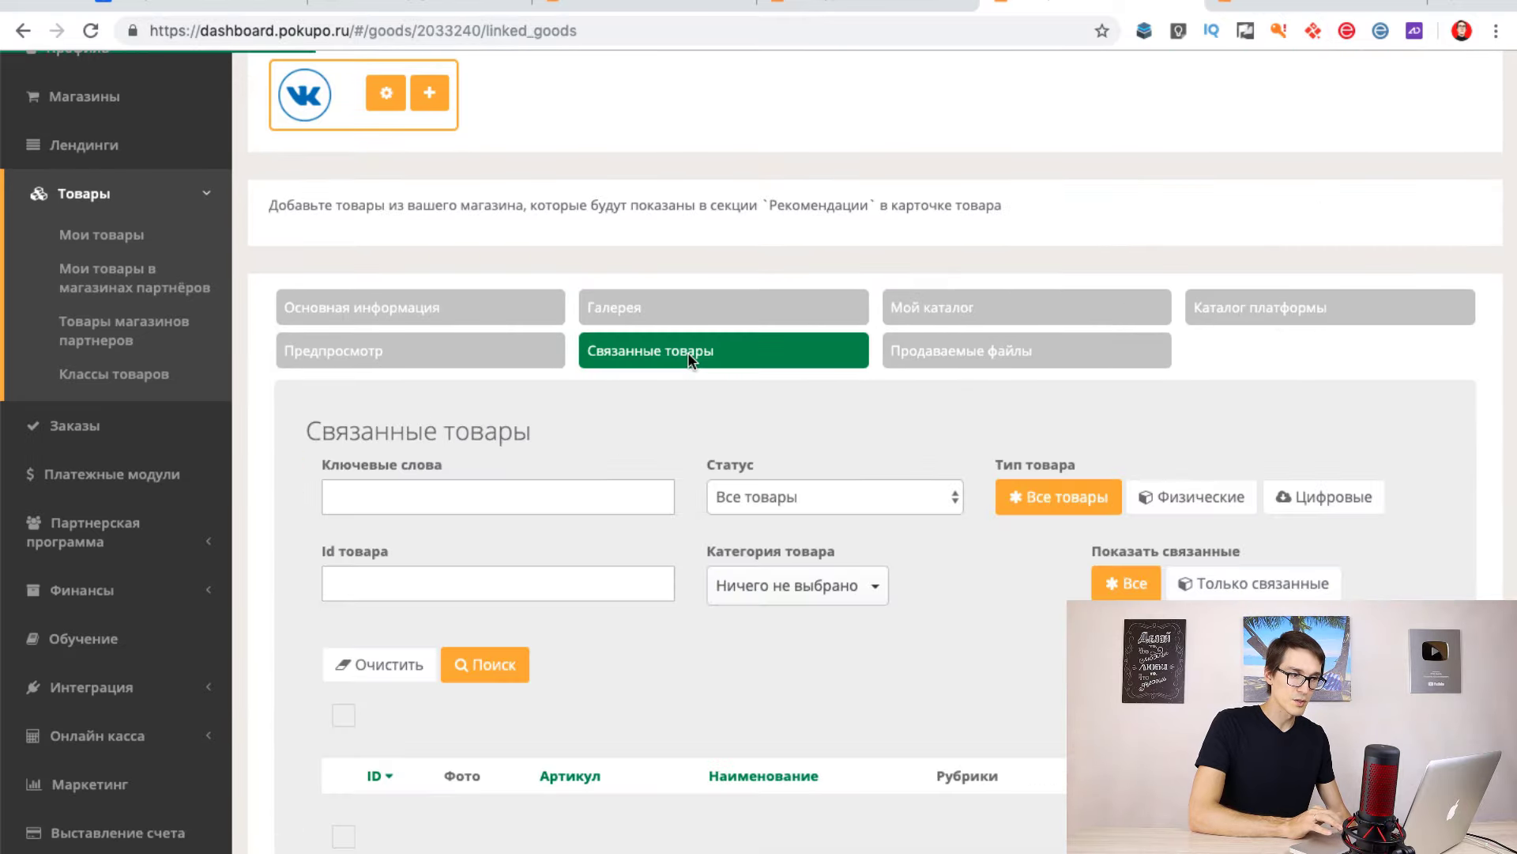
{"action": "scroll", "coordinate": [553, 379], "scroll_direction": "down", "scroll_amount": 5}
{"action": "scroll", "coordinate": [570, 419], "scroll_direction": "up", "scroll_amount": 5}
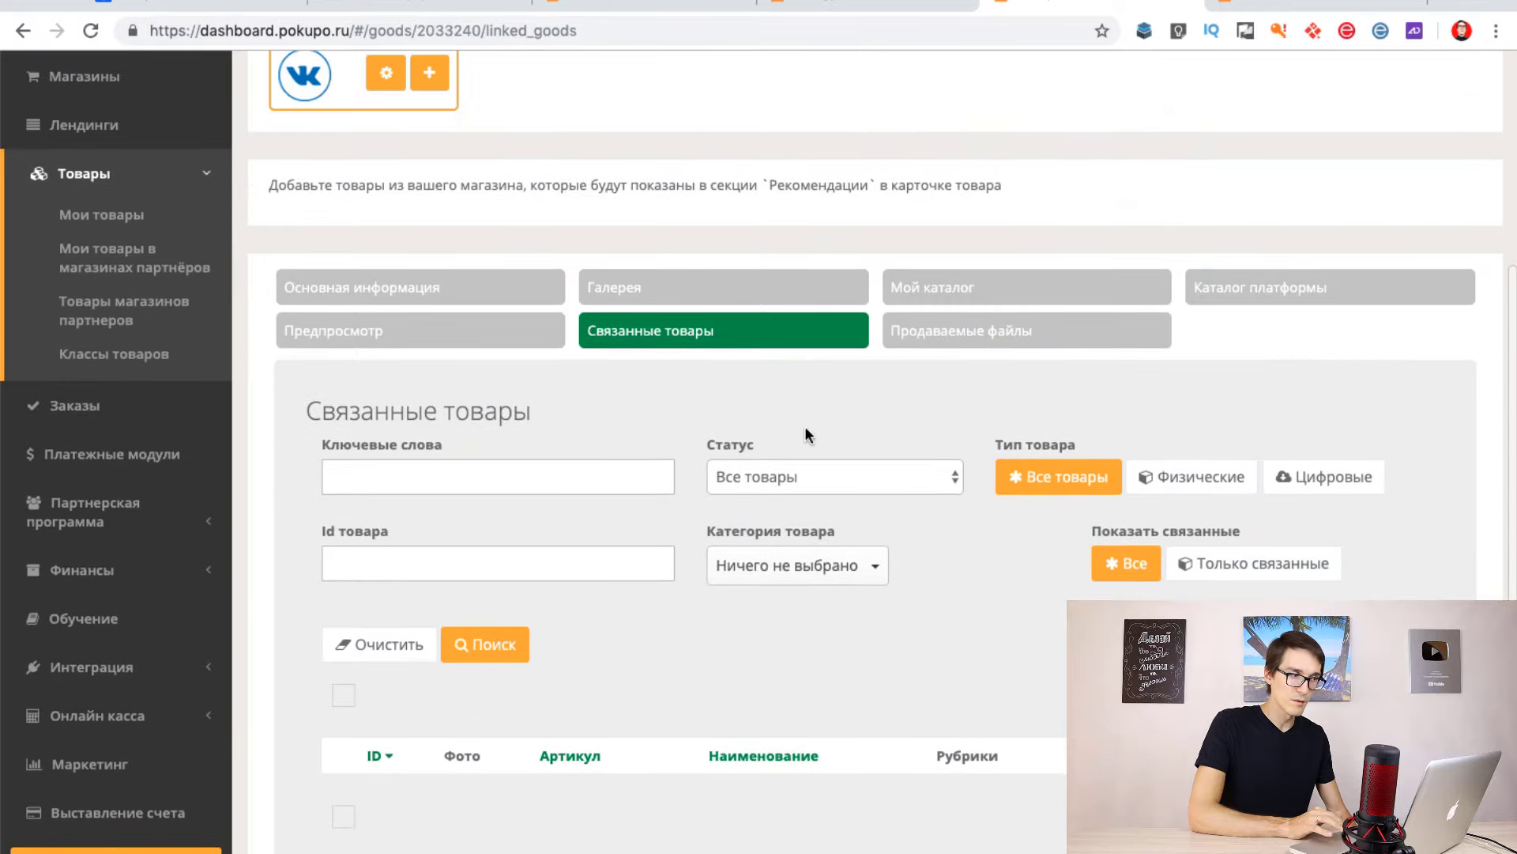
Start a new product from the Qooker product list and set its type to Физический to examine its fields.
{"action": "left_click", "coordinate": [131, 213]}
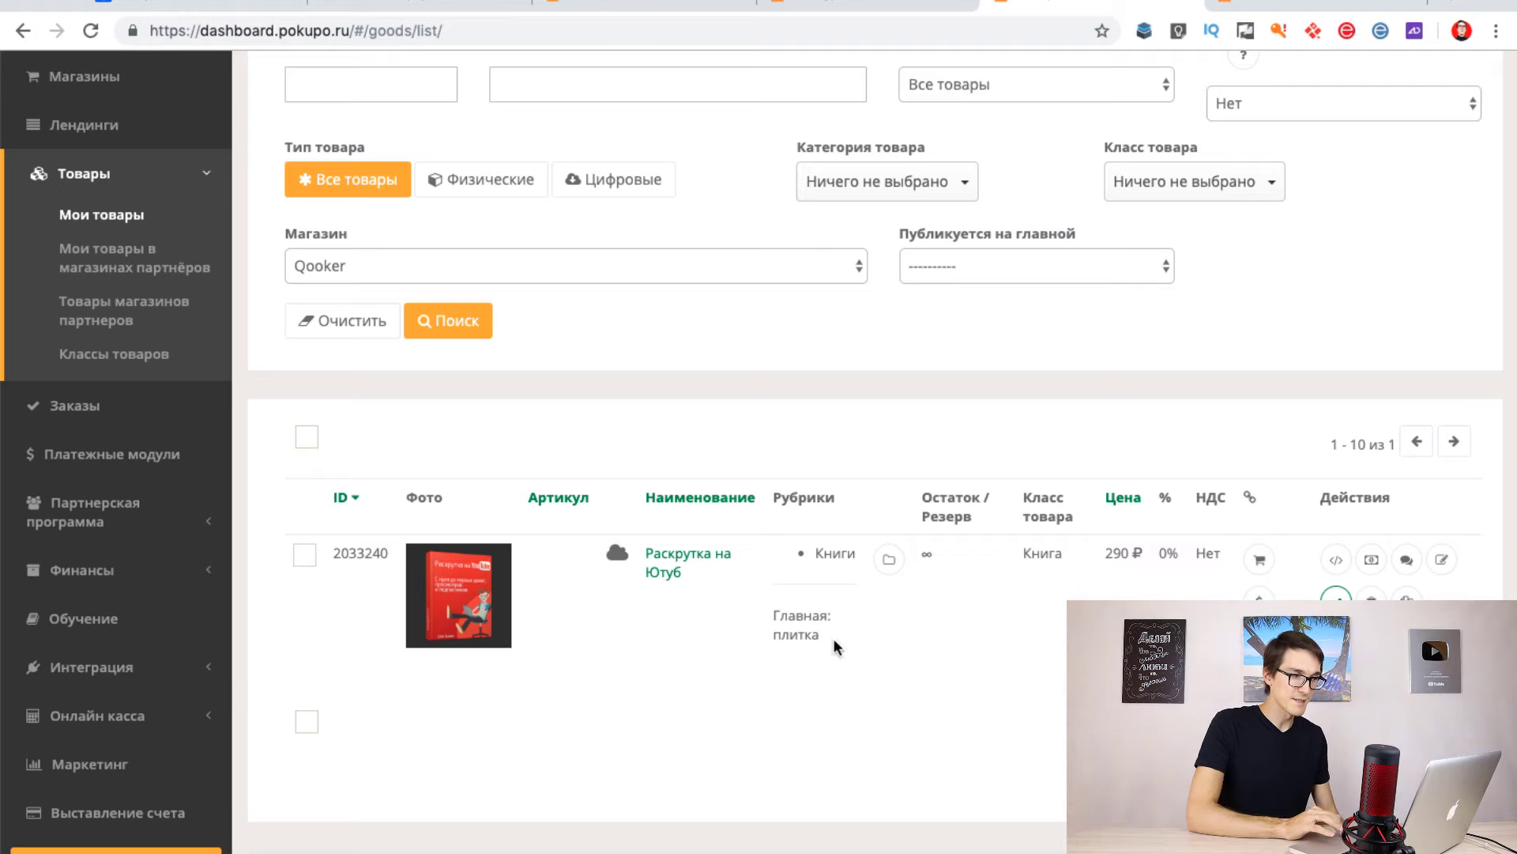
{"action": "scroll", "coordinate": [909, 360], "scroll_direction": "down", "scroll_amount": 1}
{"action": "scroll", "coordinate": [1073, 381], "scroll_direction": "up", "scroll_amount": 8}
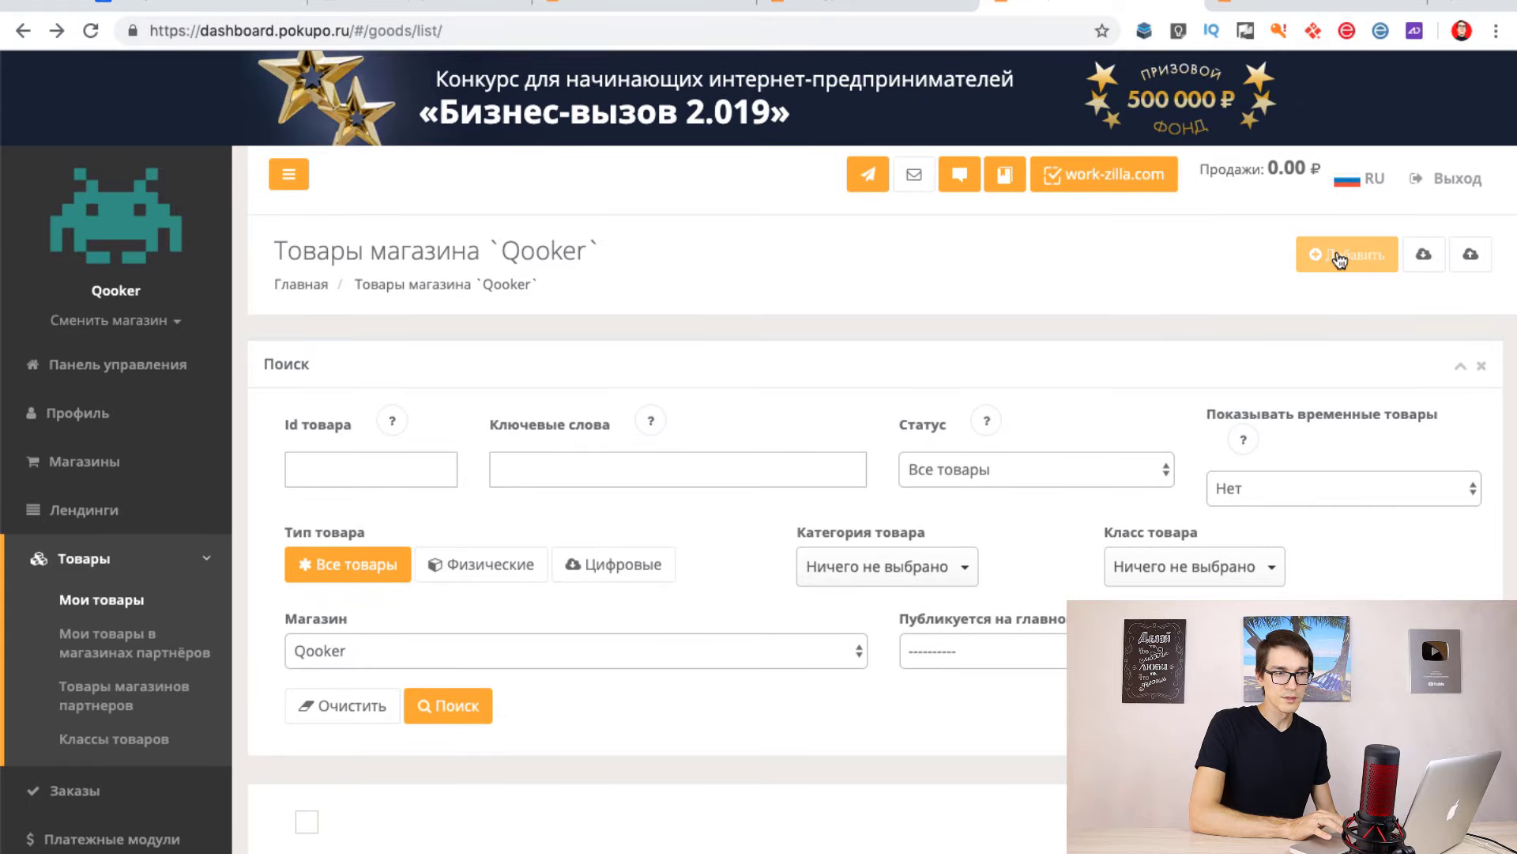
{"action": "left_click", "coordinate": [1344, 257]}
{"action": "scroll", "coordinate": [622, 439], "scroll_direction": "down", "scroll_amount": 5}
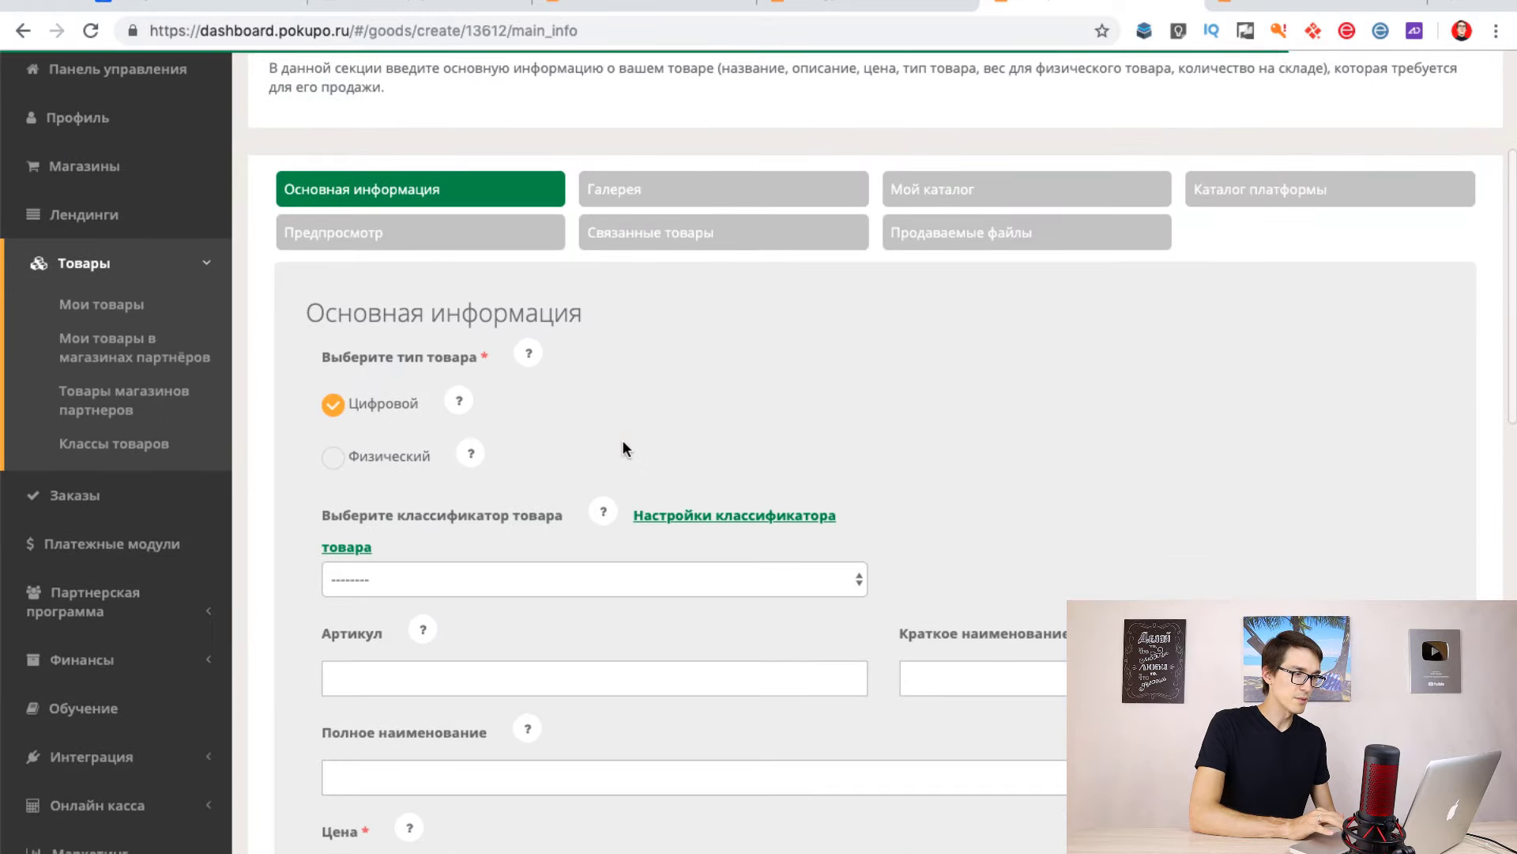
{"action": "left_click", "coordinate": [332, 458]}
{"action": "scroll", "coordinate": [916, 497], "scroll_direction": "down", "scroll_amount": 7}
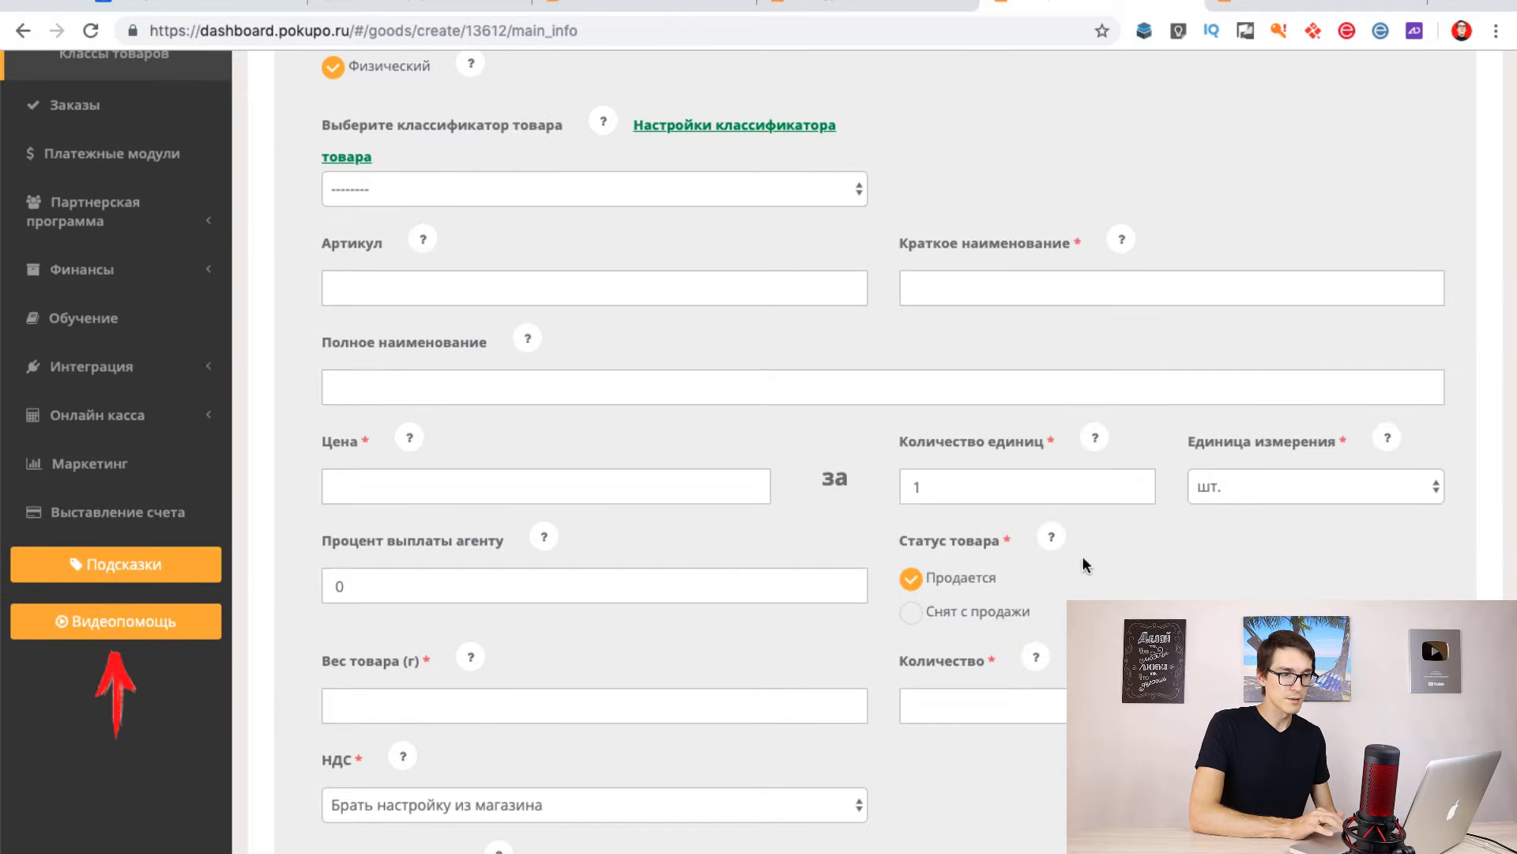
{"action": "scroll", "coordinate": [671, 405], "scroll_direction": "up", "scroll_amount": 8}
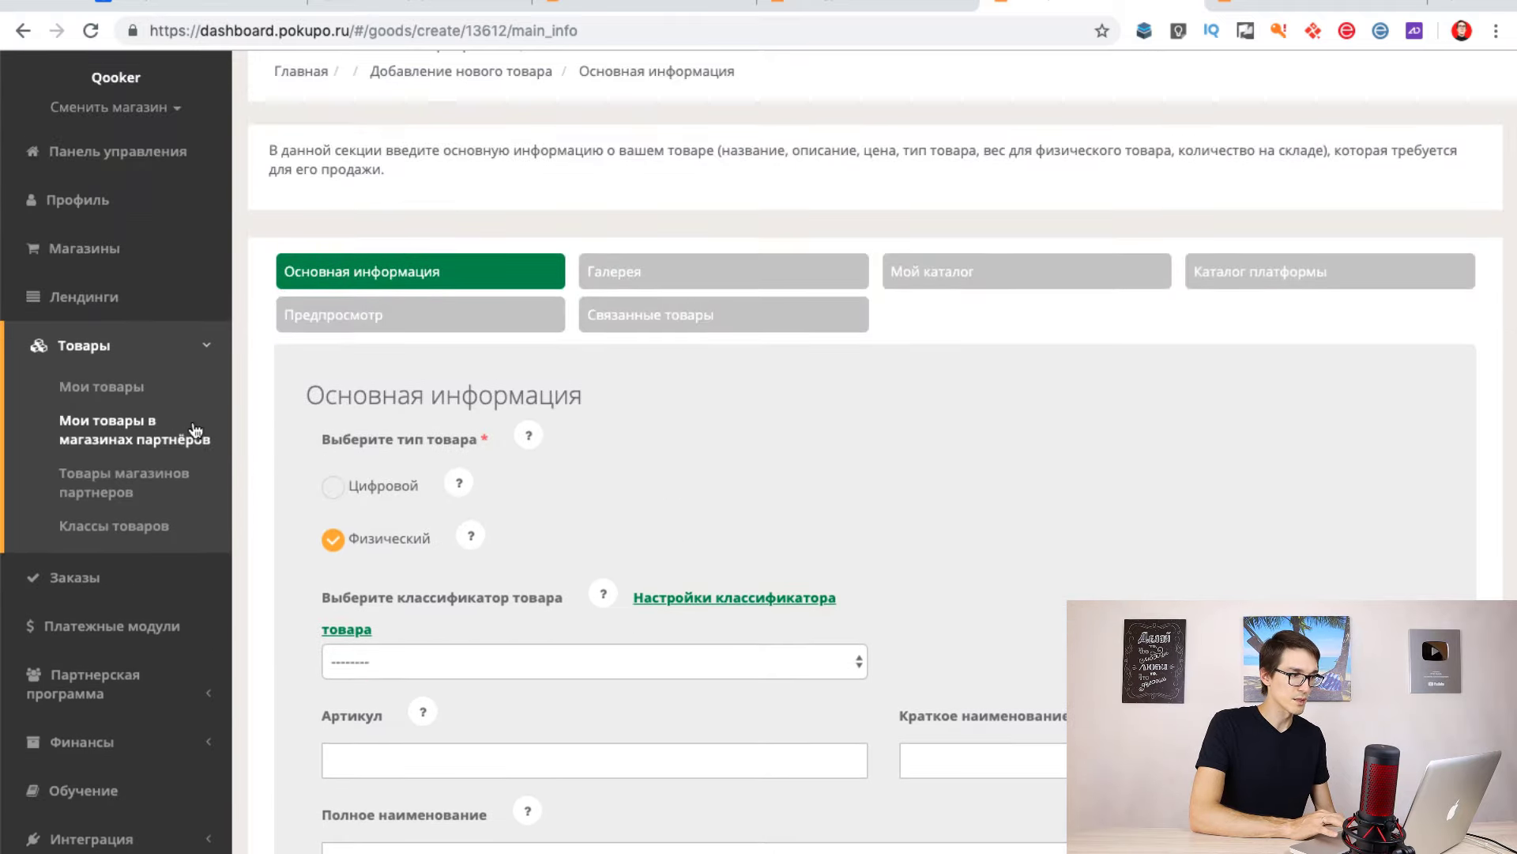
Open the orders section (Заказы) to examine its filters, and open the payment modules list (Платежные модули).
{"action": "scroll", "coordinate": [142, 443], "scroll_direction": "down", "scroll_amount": 2}
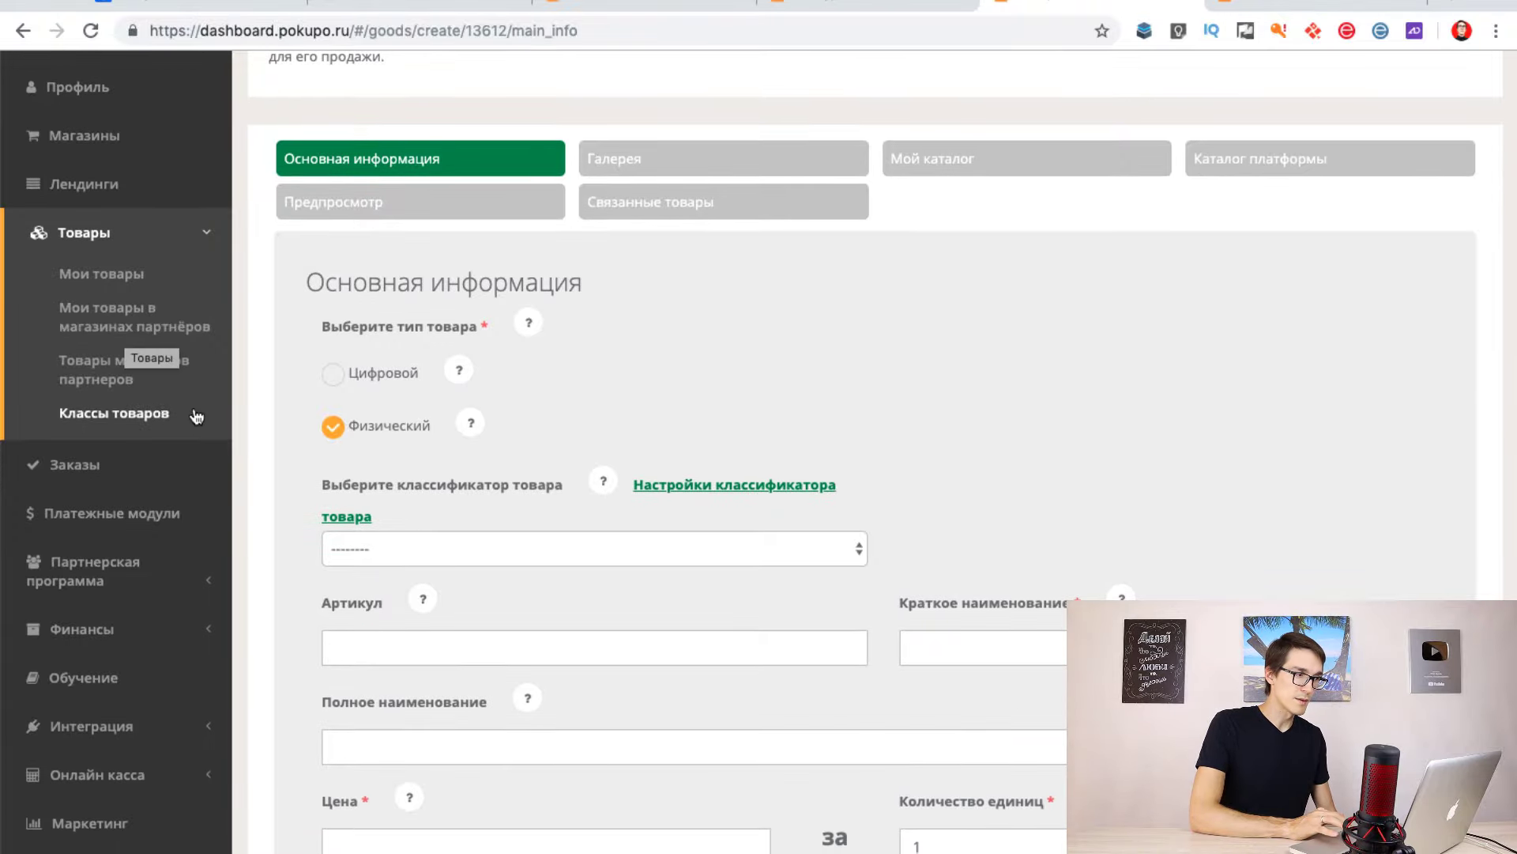
{"action": "scroll", "coordinate": [47, 430], "scroll_direction": "down", "scroll_amount": 2}
{"action": "left_click", "coordinate": [99, 369]}
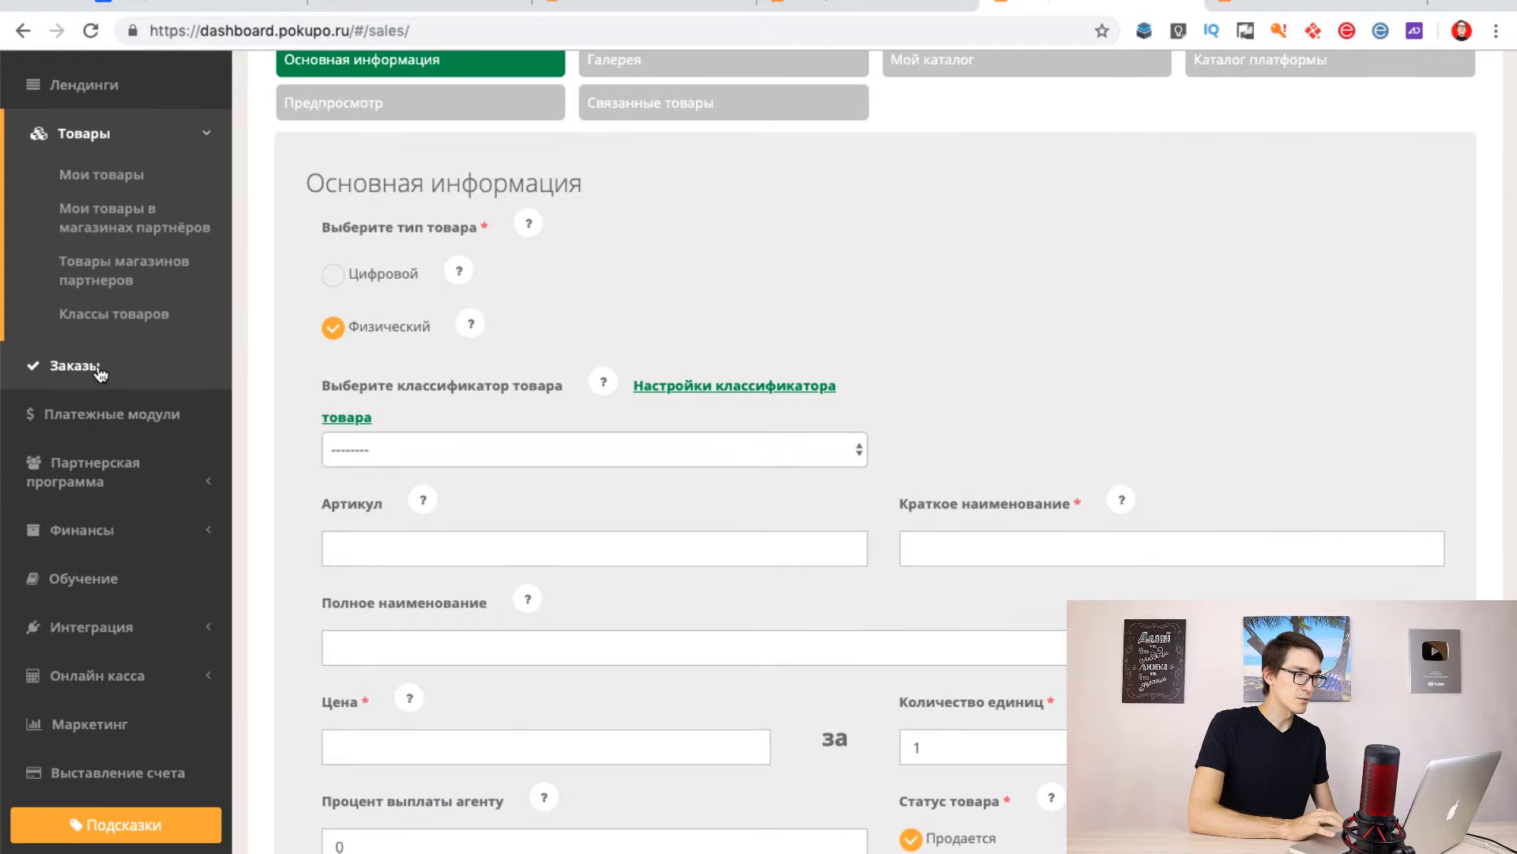
{"action": "scroll", "coordinate": [433, 444], "scroll_direction": "up", "scroll_amount": 2}
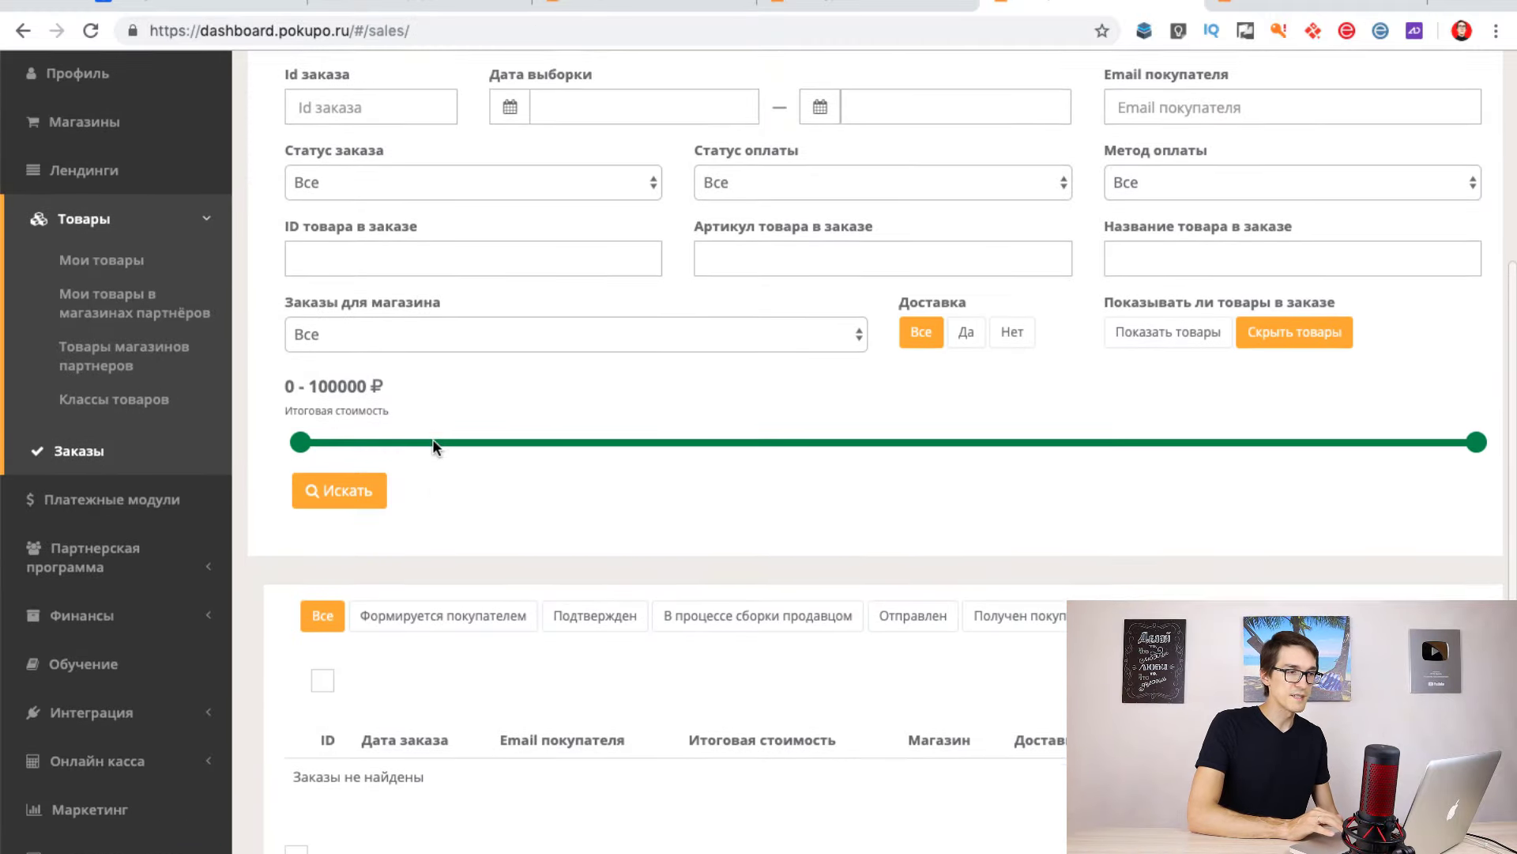
{"action": "left_click", "coordinate": [116, 508]}
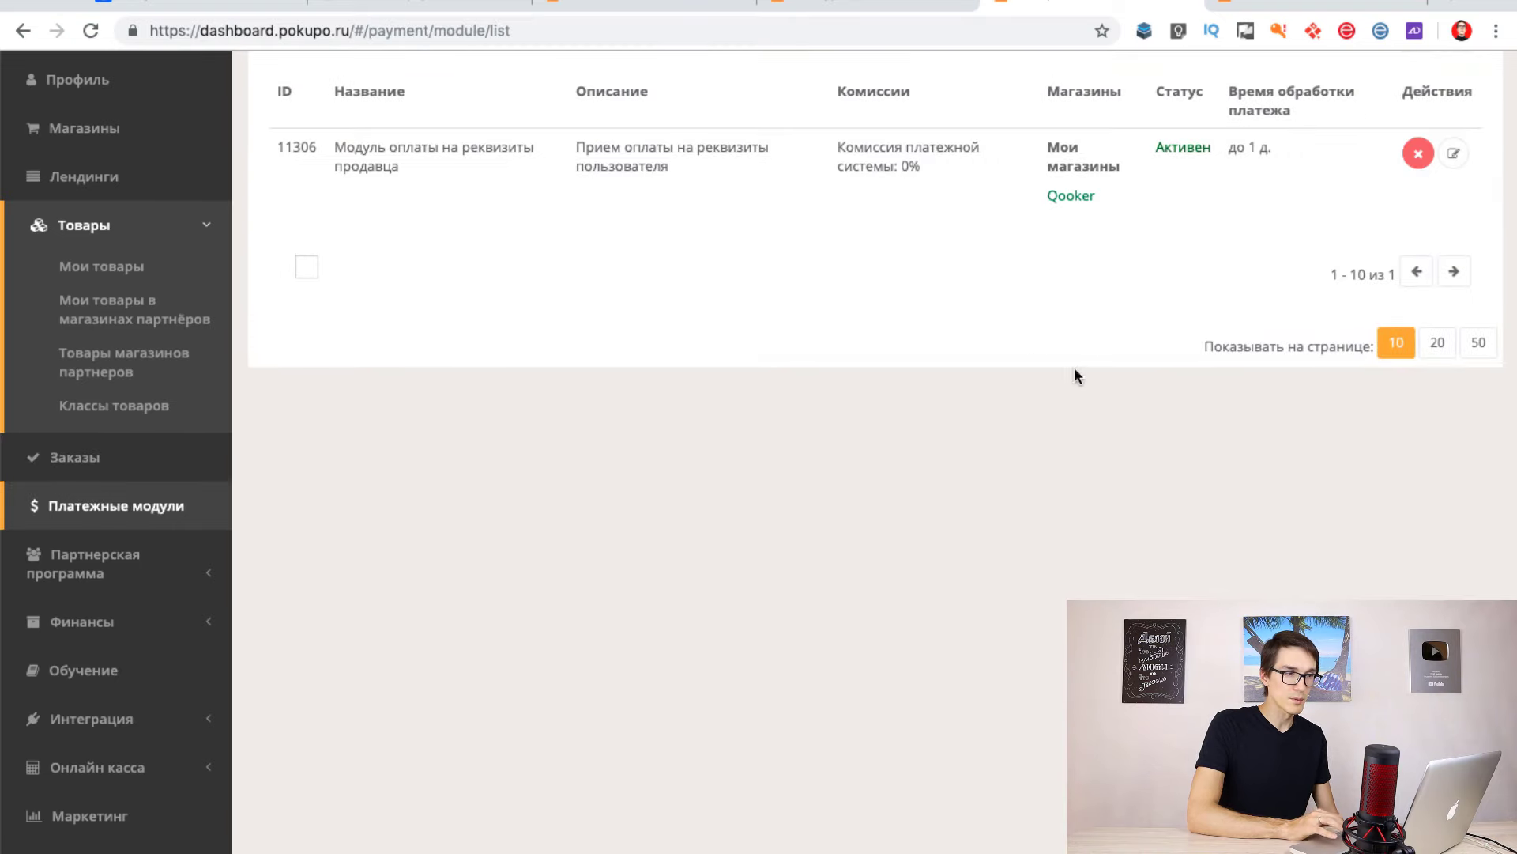
Check the product and news sections on the Qooker storefront, and return to the dashboard's payment modules list.
{"action": "scroll", "coordinate": [604, 252], "scroll_direction": "up", "scroll_amount": 3}
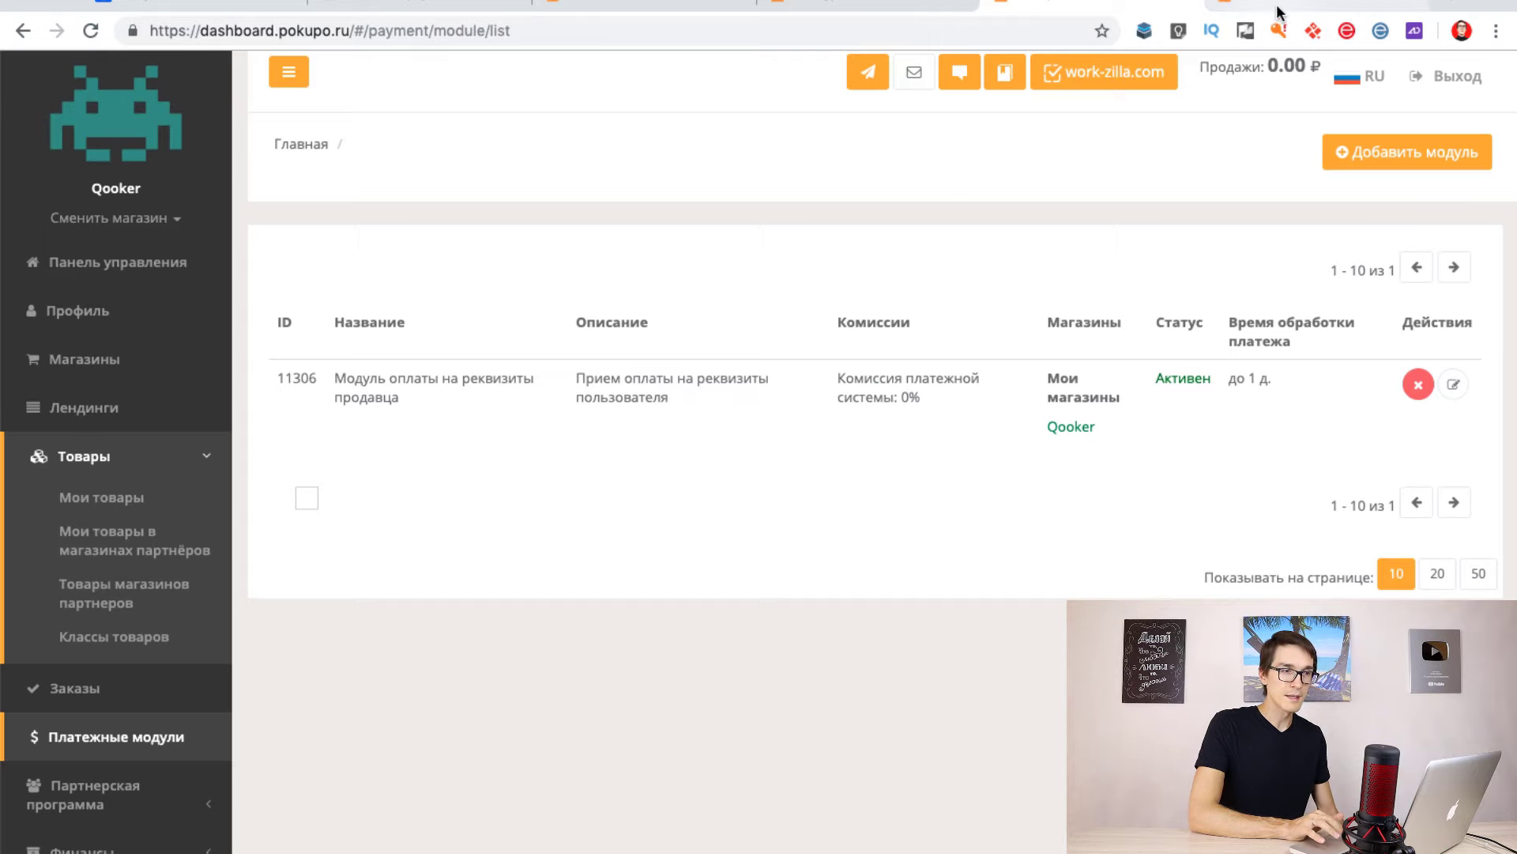
{"action": "left_click", "coordinate": [1312, 4]}
{"action": "scroll", "coordinate": [732, 672], "scroll_direction": "down", "scroll_amount": 6}
{"action": "scroll", "coordinate": [732, 672], "scroll_direction": "up", "scroll_amount": 1}
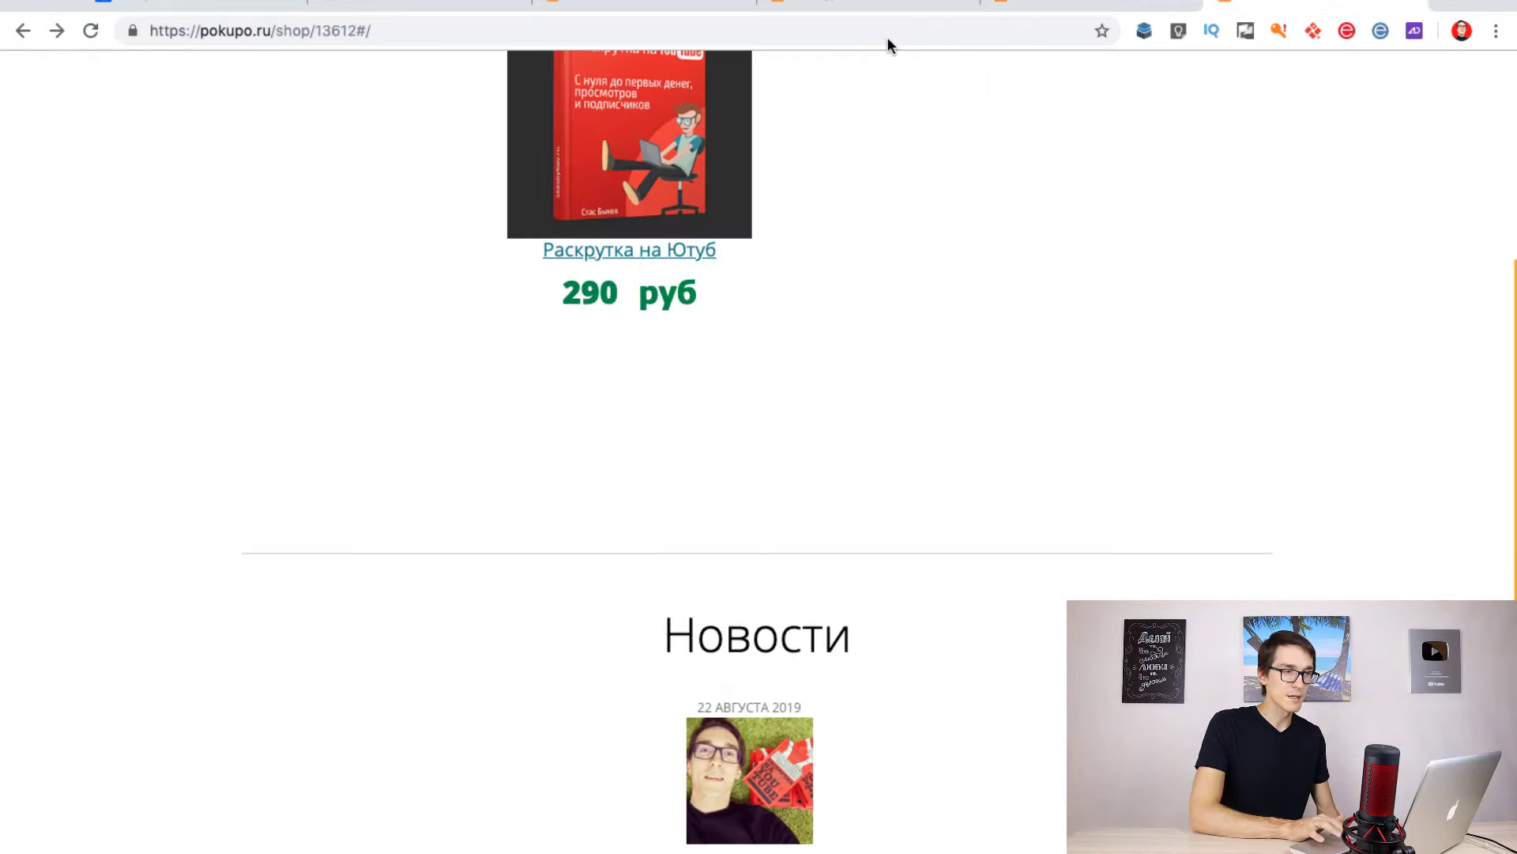
{"action": "left_click", "coordinate": [1112, 5]}
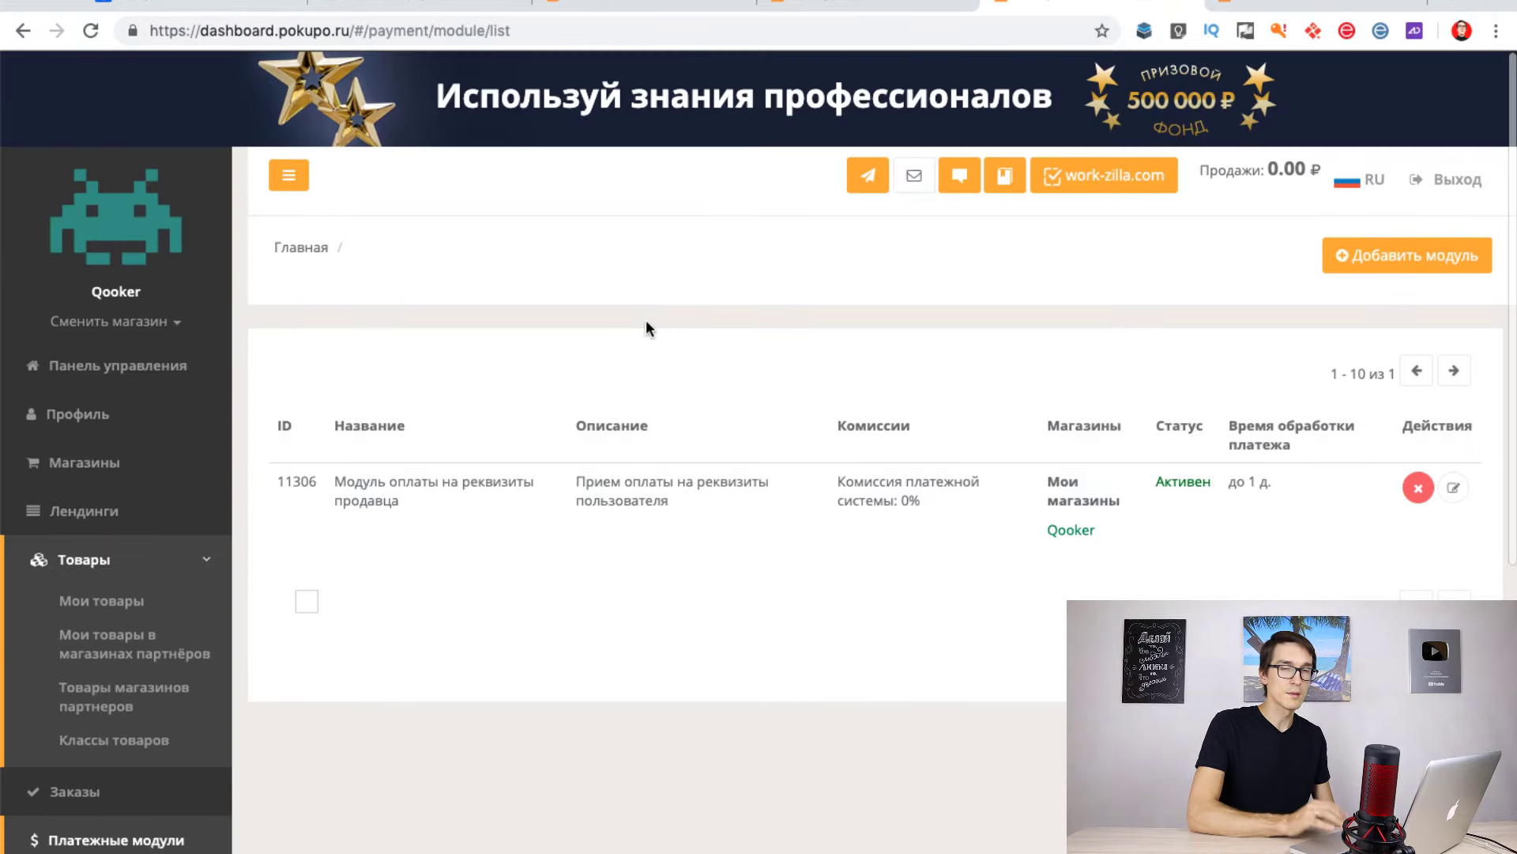
Open the Партнеры page of the partner program (Партнерская программа) and examine the referral link, banners and registered partners list.
{"action": "scroll", "coordinate": [232, 501], "scroll_direction": "down", "scroll_amount": 6}
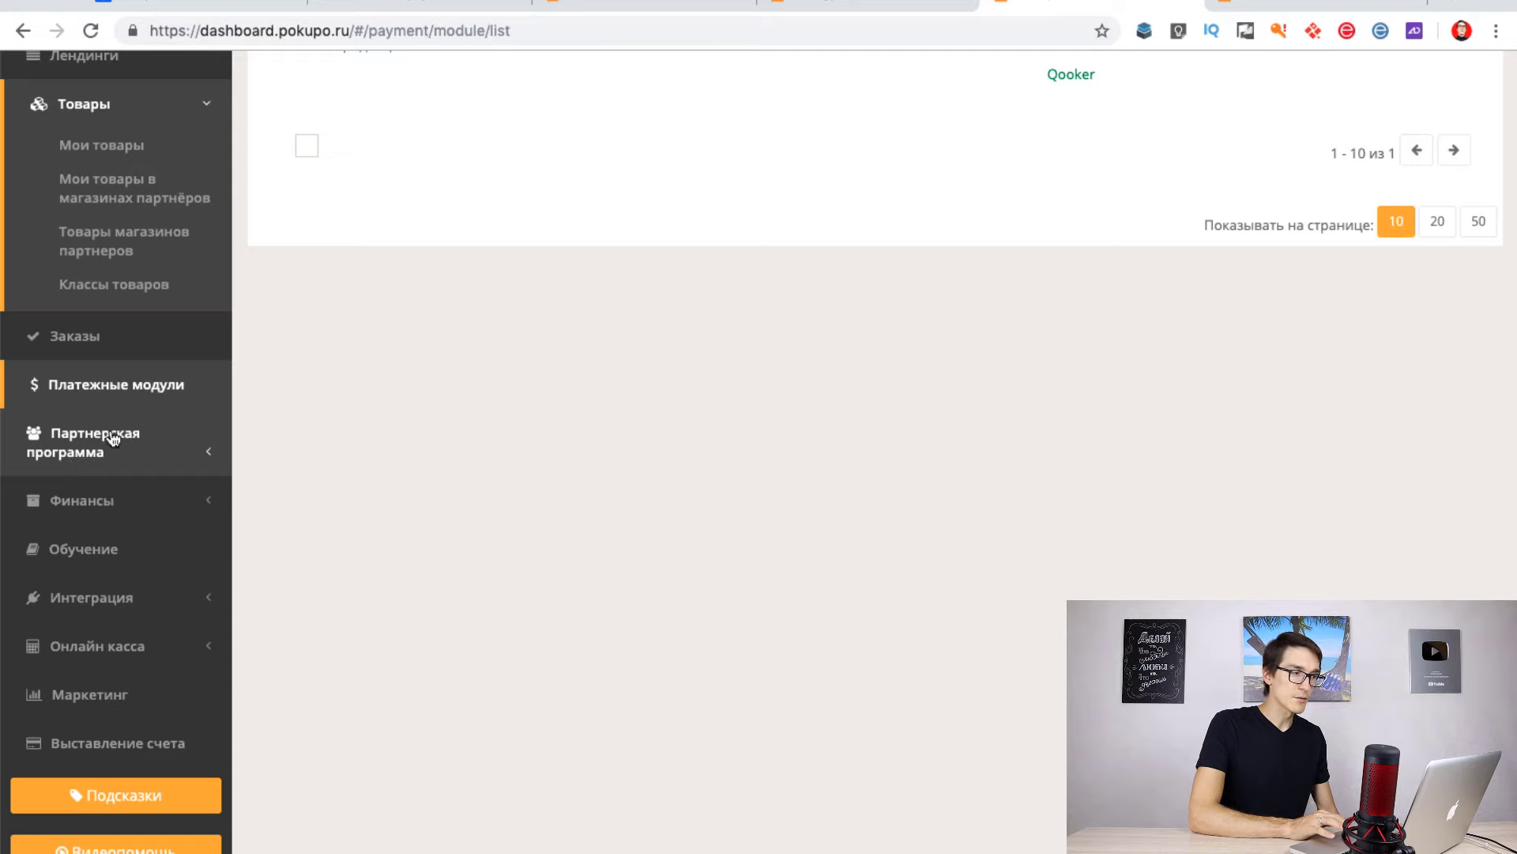
{"action": "left_click", "coordinate": [113, 439]}
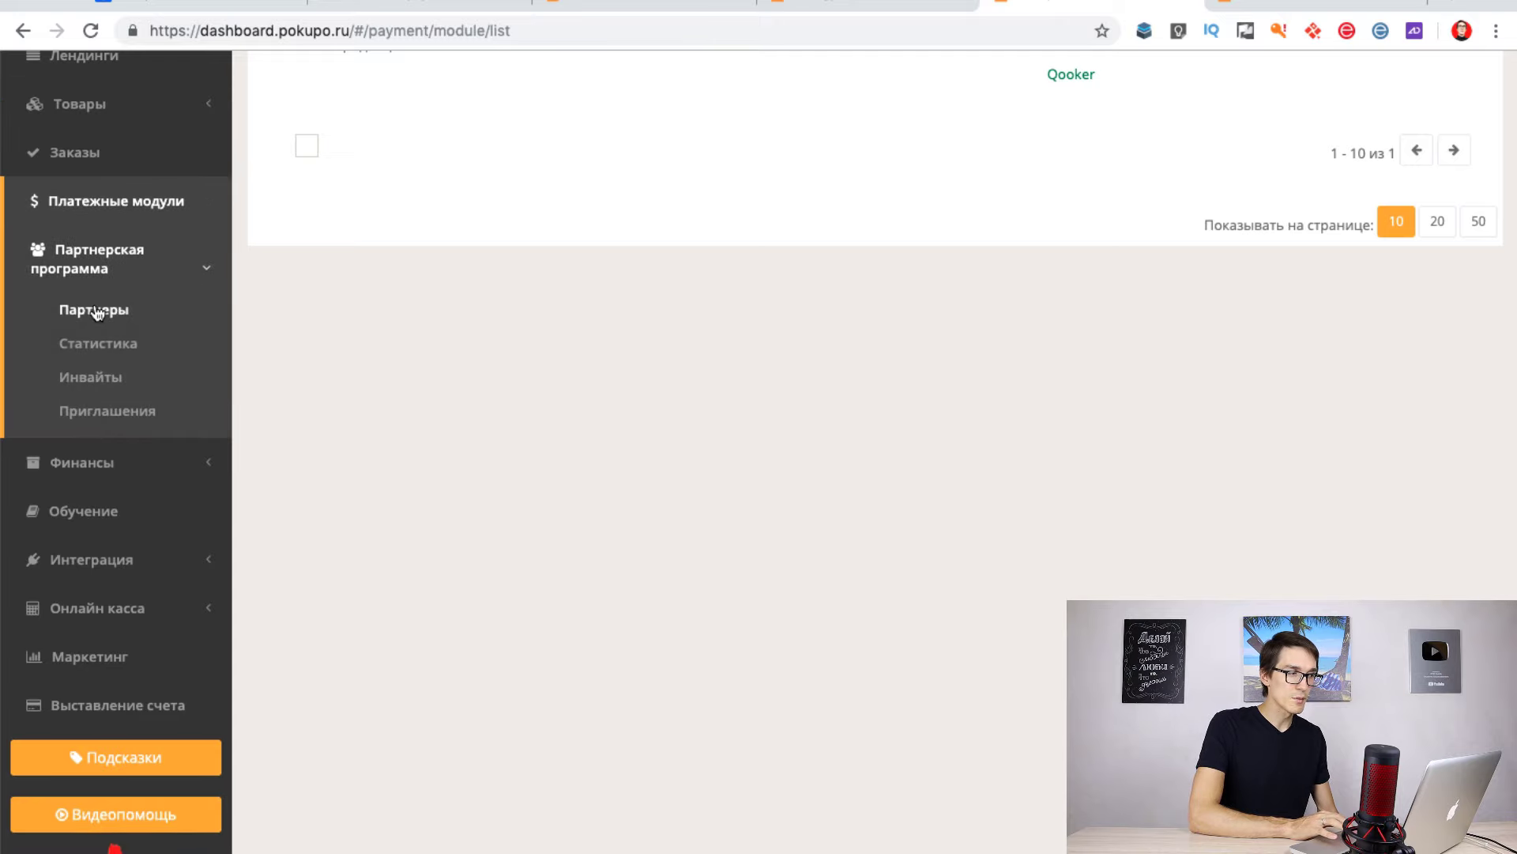
{"action": "left_click", "coordinate": [95, 310]}
{"action": "scroll", "coordinate": [546, 350], "scroll_direction": "up", "scroll_amount": 3}
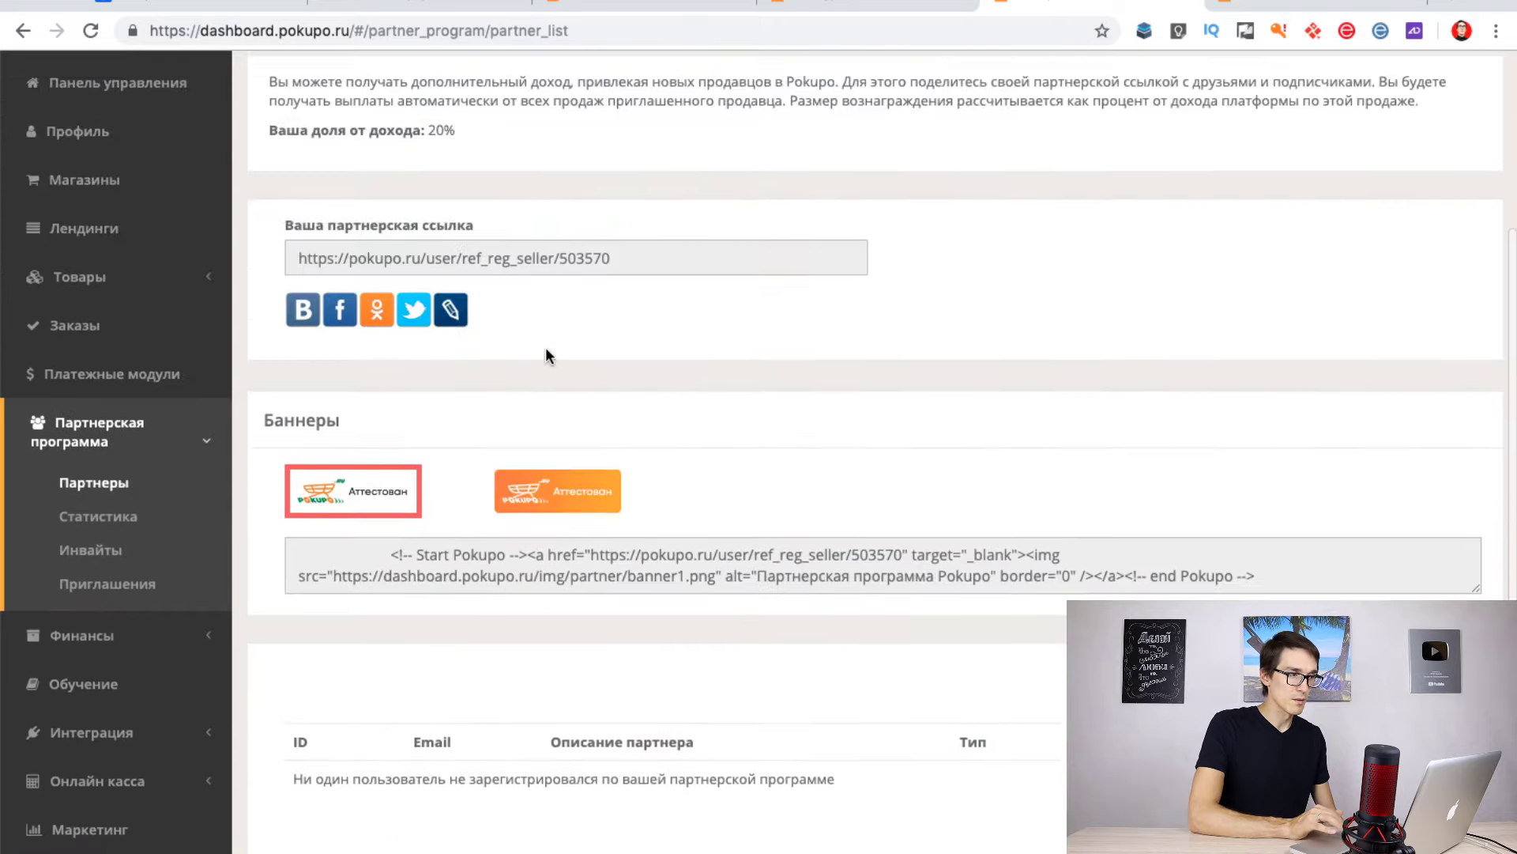
{"action": "scroll", "coordinate": [546, 349], "scroll_direction": "up", "scroll_amount": 1}
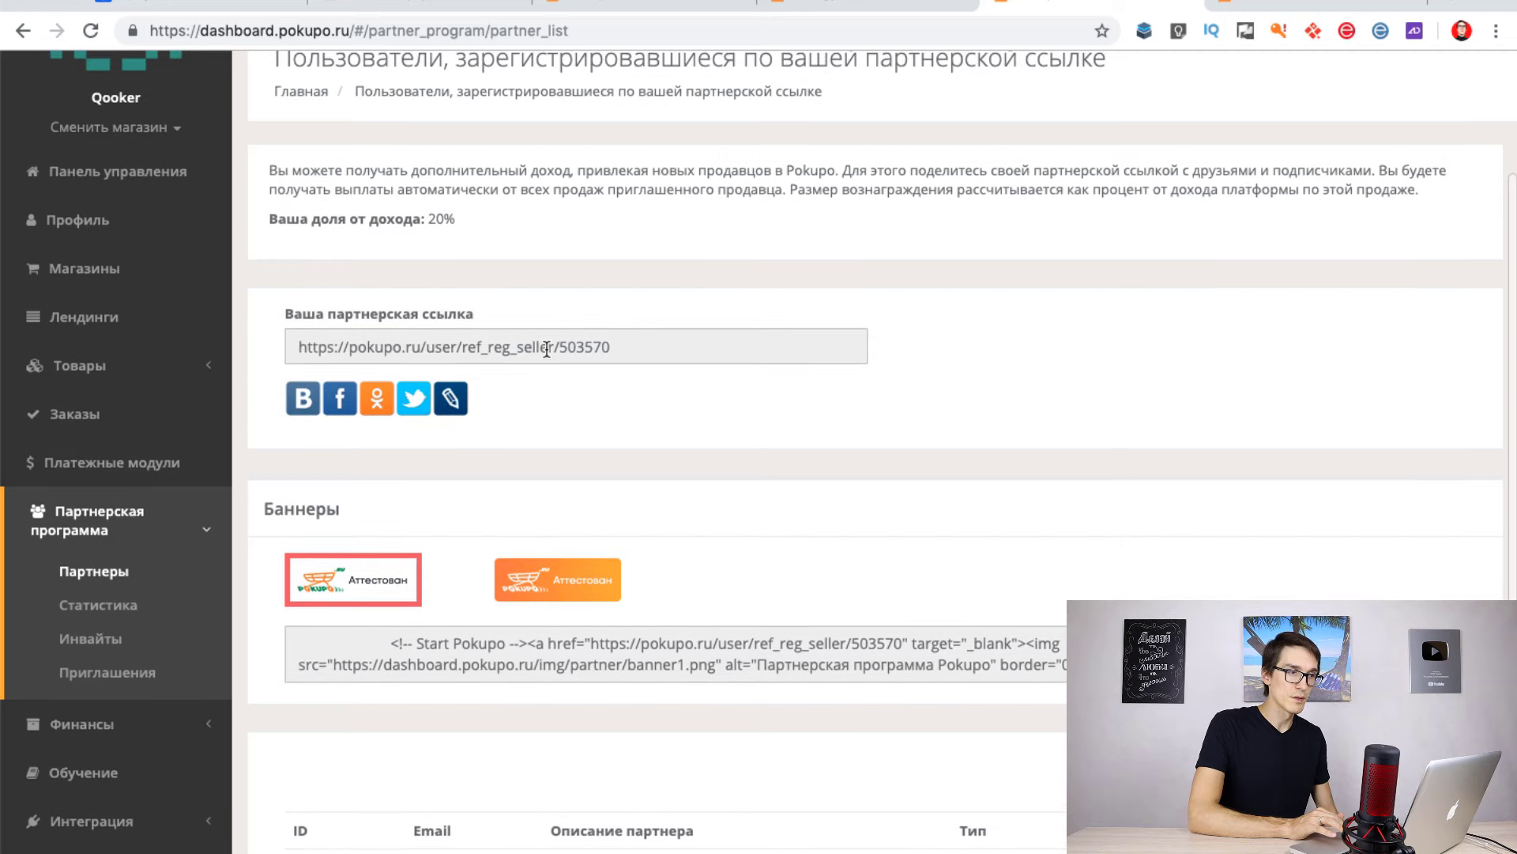
{"action": "scroll", "coordinate": [546, 349], "scroll_direction": "down", "scroll_amount": 2}
{"action": "scroll", "coordinate": [546, 349], "scroll_direction": "down", "scroll_amount": 1}
{"action": "scroll", "coordinate": [360, 377], "scroll_direction": "down", "scroll_amount": 1}
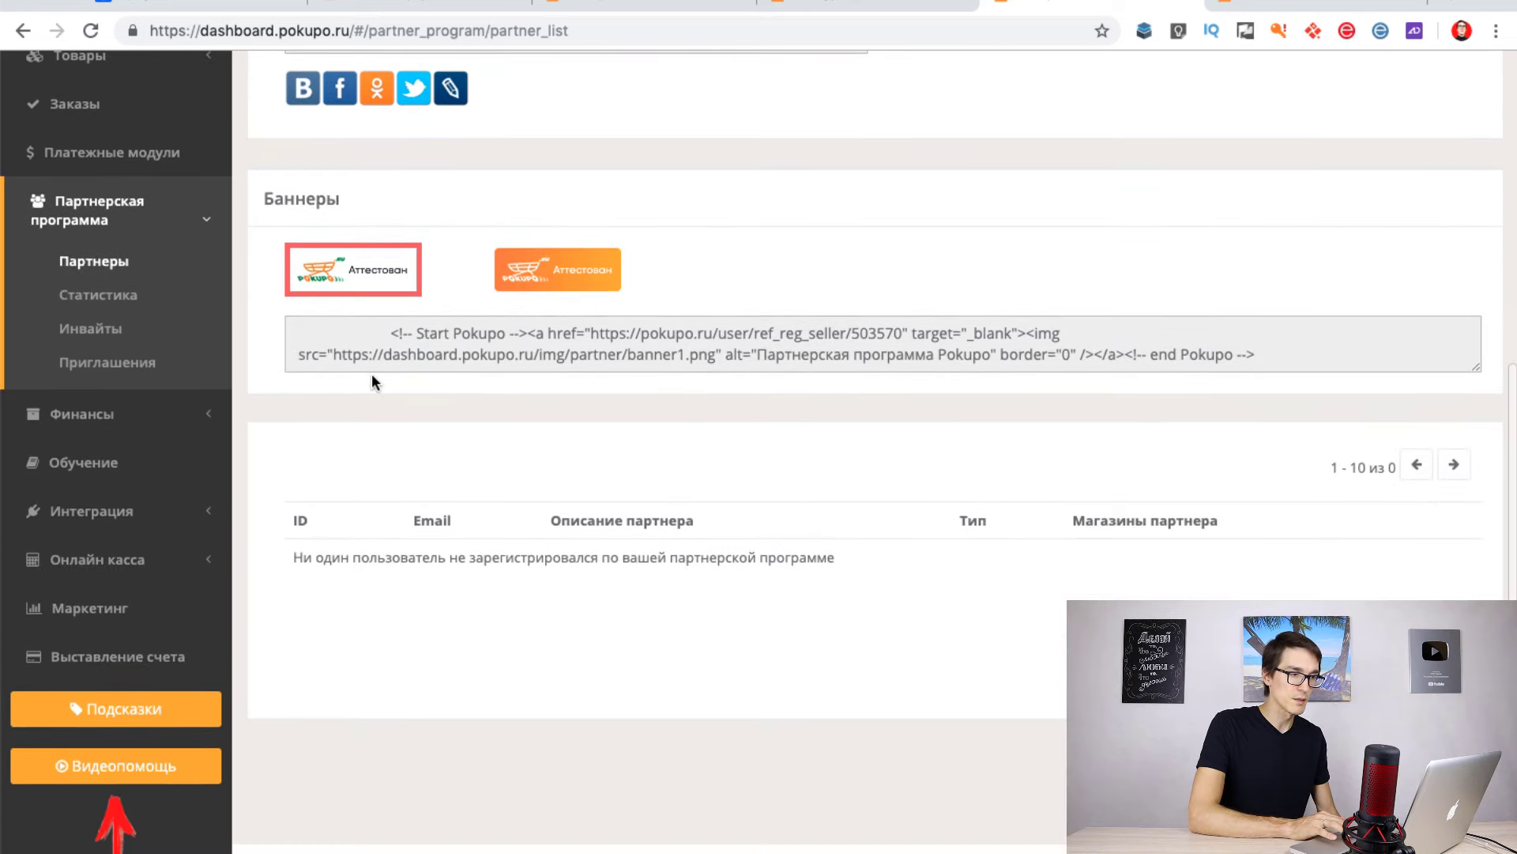
Open the finance reports (Отчеты) to examine the report, payments and sales statistics sections.
{"action": "left_click", "coordinate": [136, 436]}
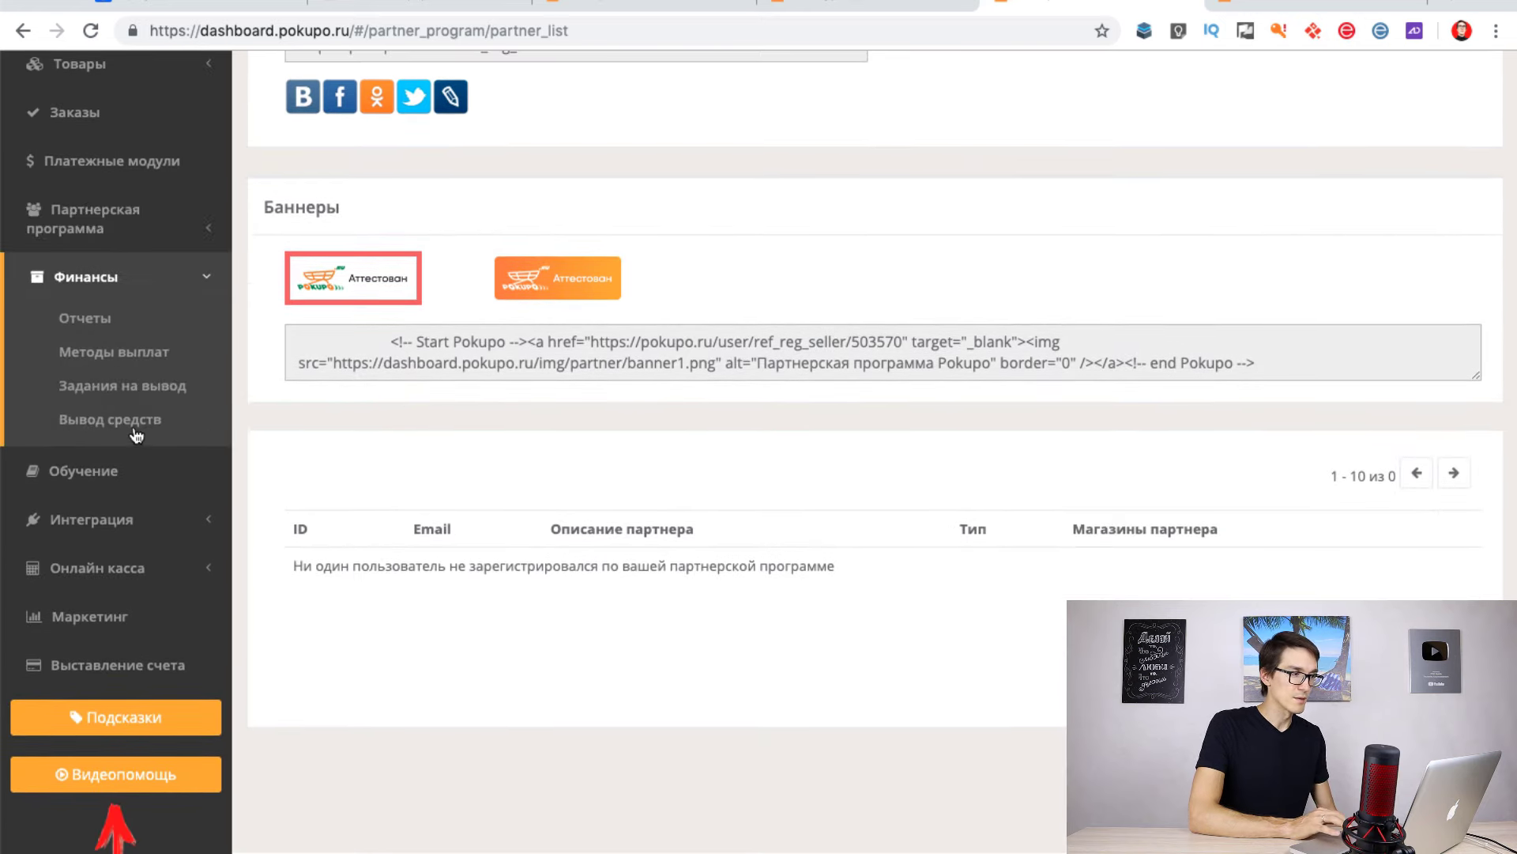
{"action": "left_click", "coordinate": [88, 320]}
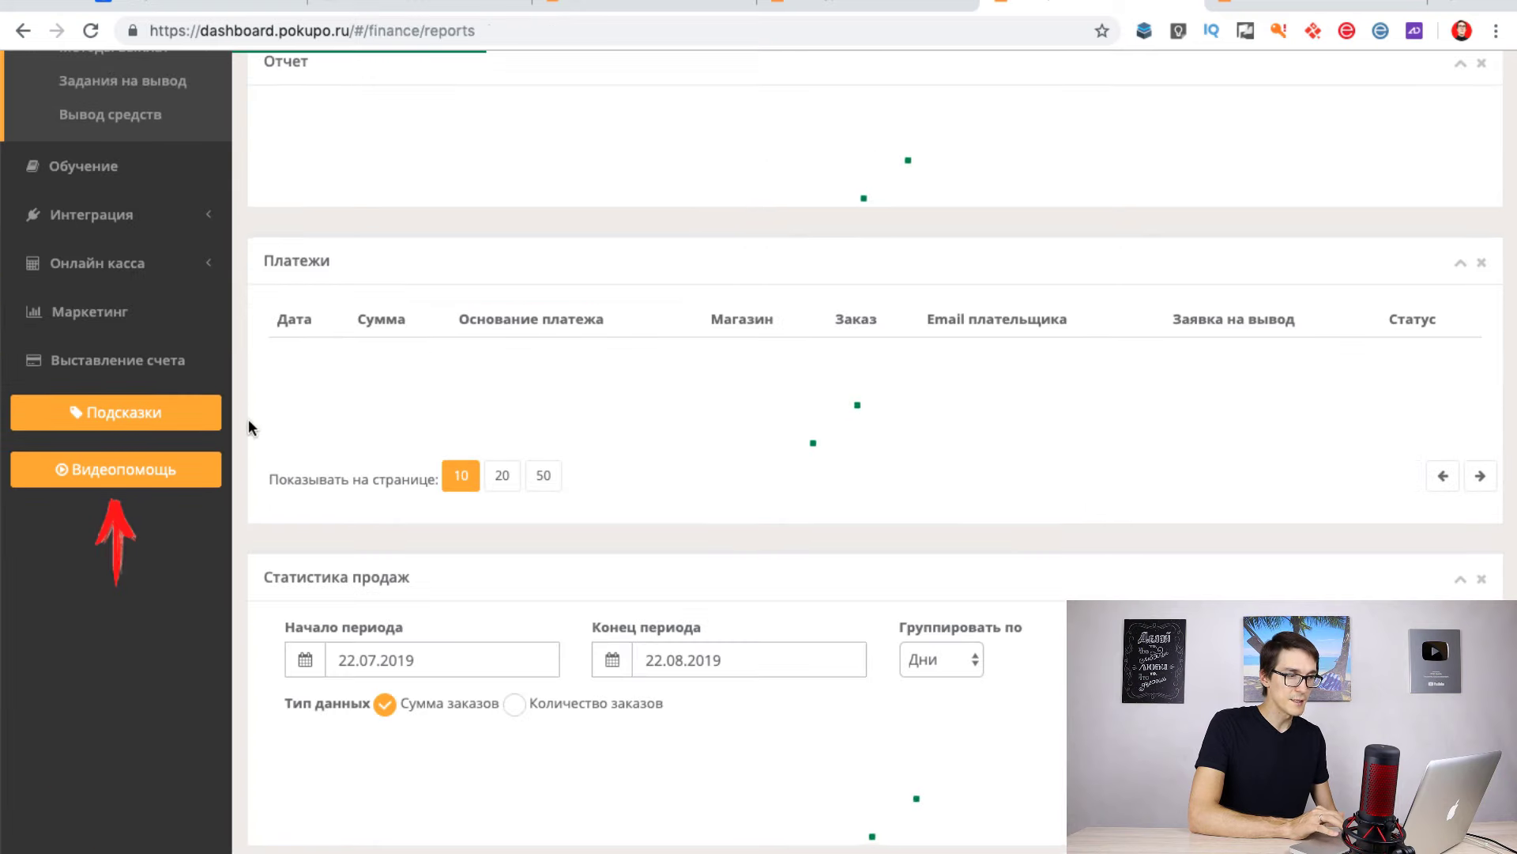
{"action": "scroll", "coordinate": [245, 442], "scroll_direction": "down", "scroll_amount": 3}
{"action": "scroll", "coordinate": [243, 452], "scroll_direction": "up", "scroll_amount": 6}
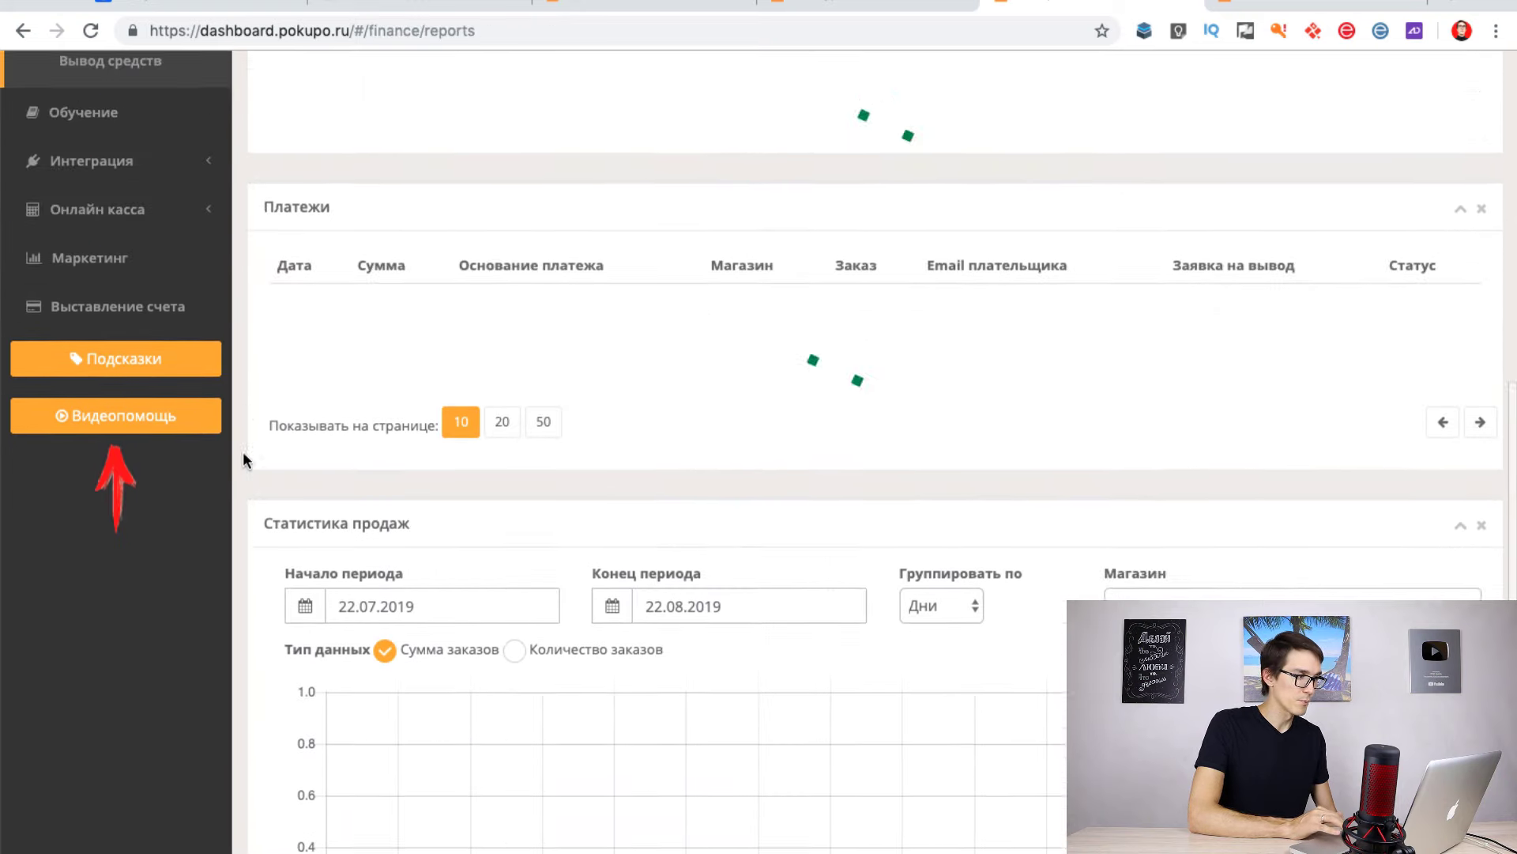
{"action": "scroll", "coordinate": [243, 452], "scroll_direction": "up", "scroll_amount": 2}
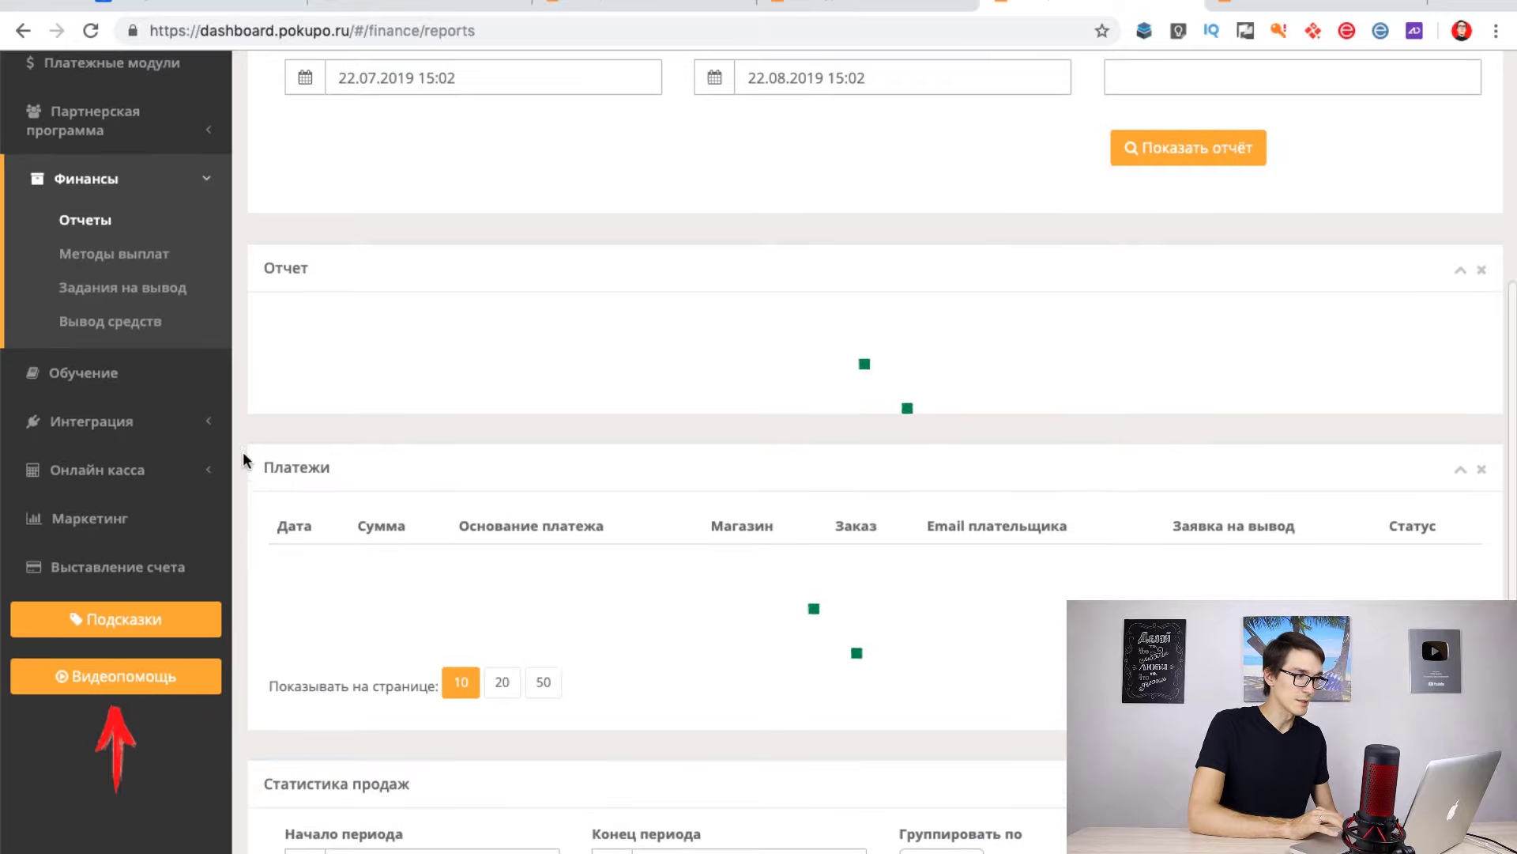
Open the training section (Обучение) and look through its list of video lessons.
{"action": "left_click", "coordinate": [89, 376]}
{"action": "scroll", "coordinate": [563, 497], "scroll_direction": "down", "scroll_amount": 4}
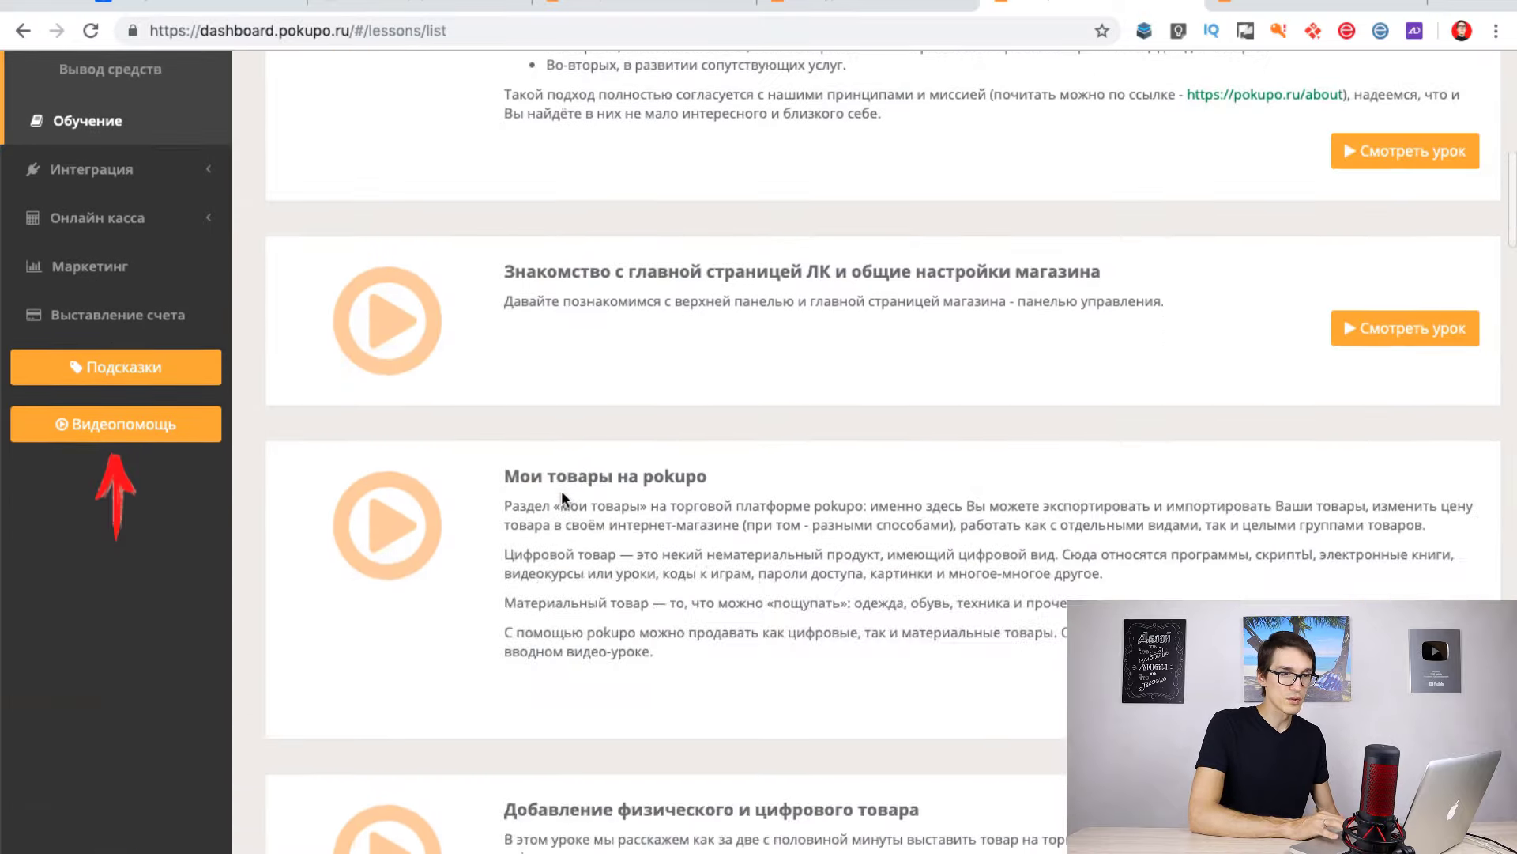
{"action": "scroll", "coordinate": [561, 490], "scroll_direction": "down", "scroll_amount": 20}
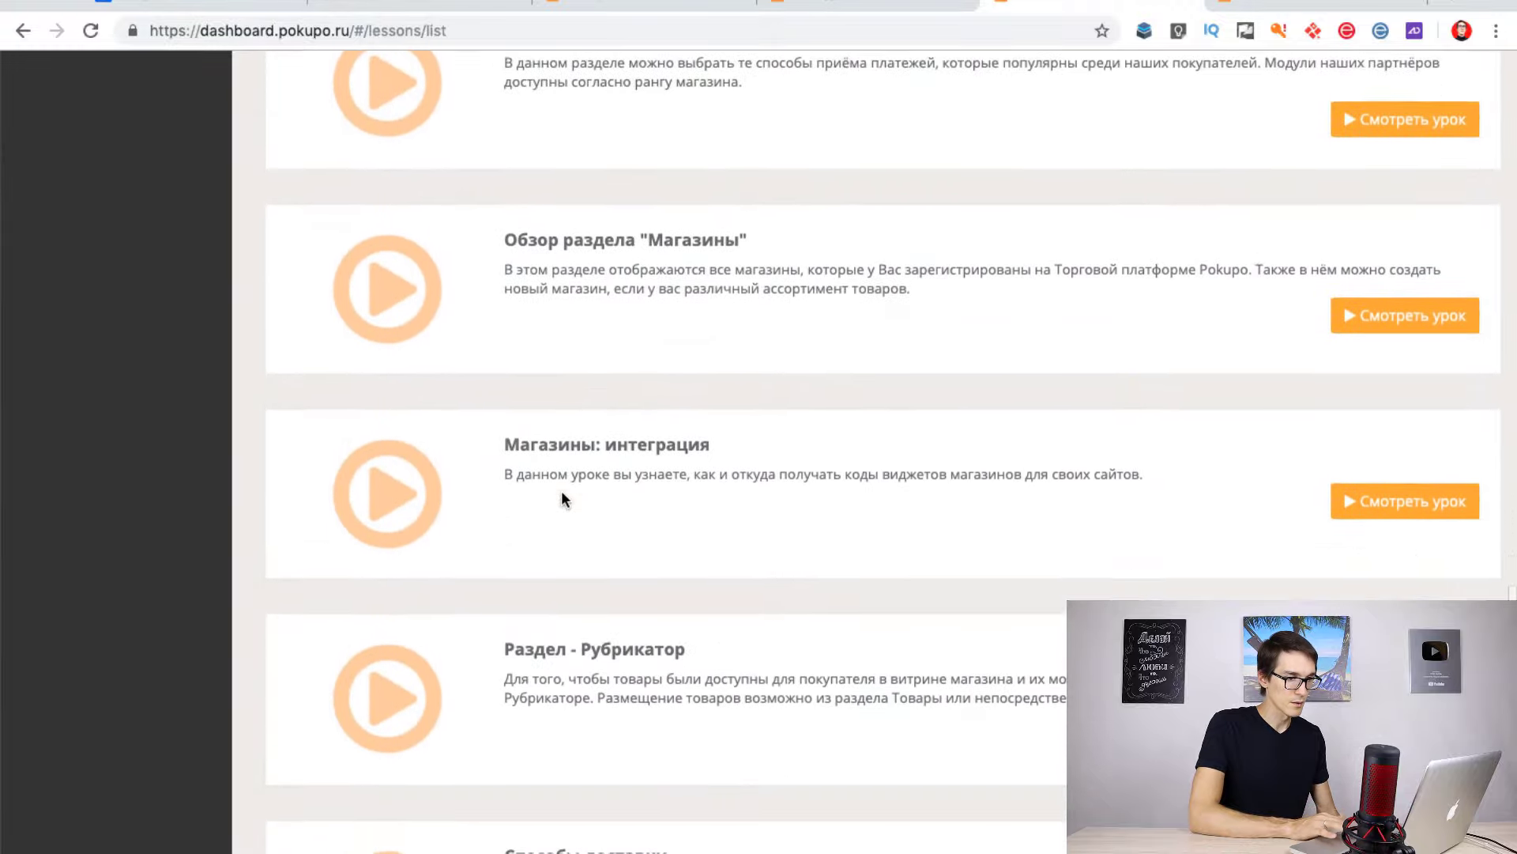
{"action": "scroll", "coordinate": [561, 490], "scroll_direction": "down", "scroll_amount": 15}
{"action": "scroll", "coordinate": [561, 486], "scroll_direction": "up", "scroll_amount": 15}
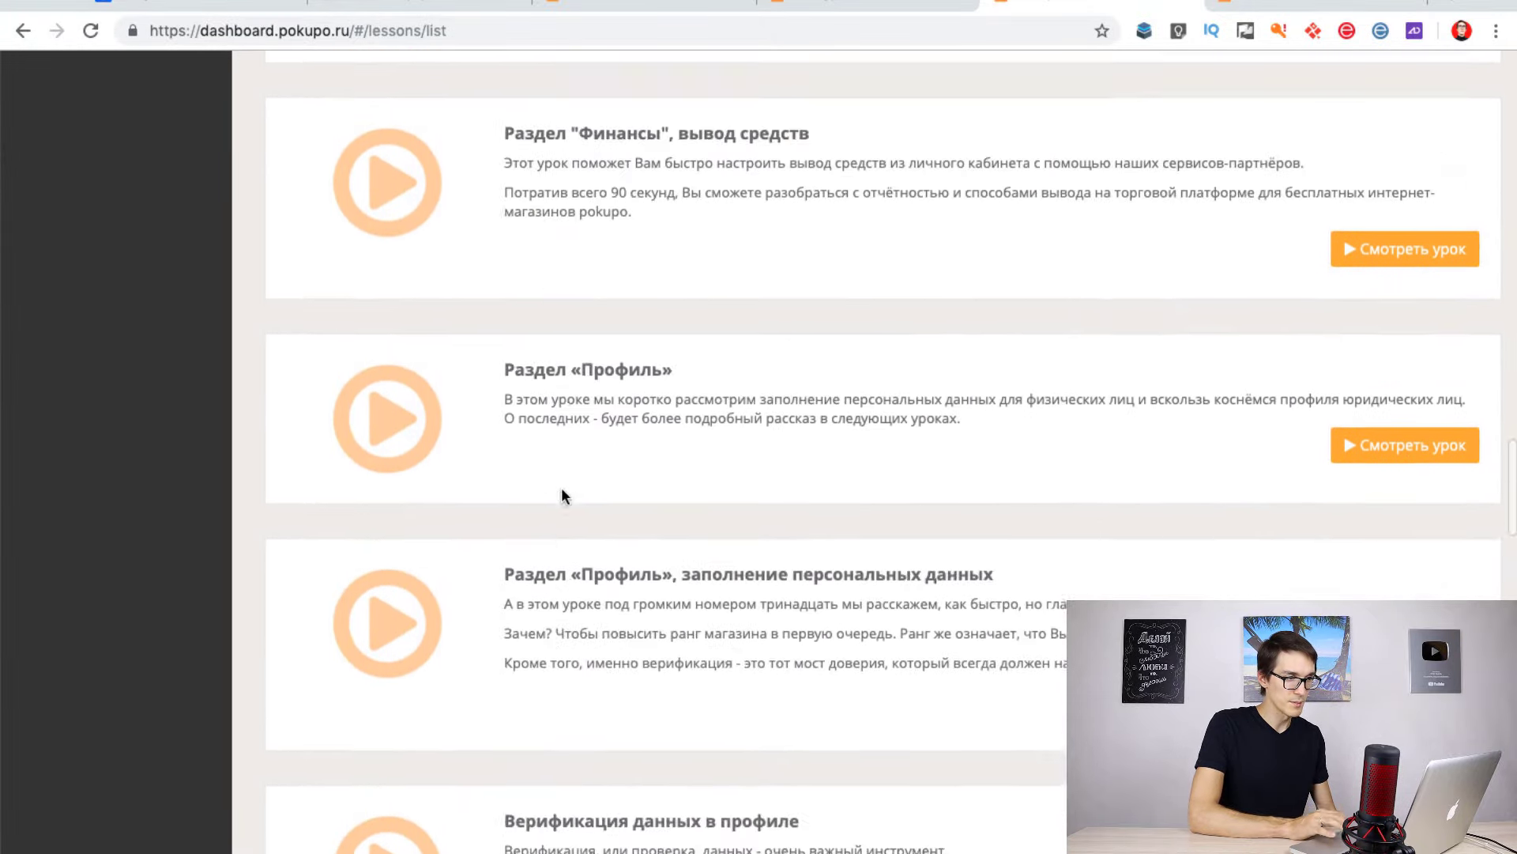
{"action": "scroll", "coordinate": [561, 496], "scroll_direction": "up", "scroll_amount": 20}
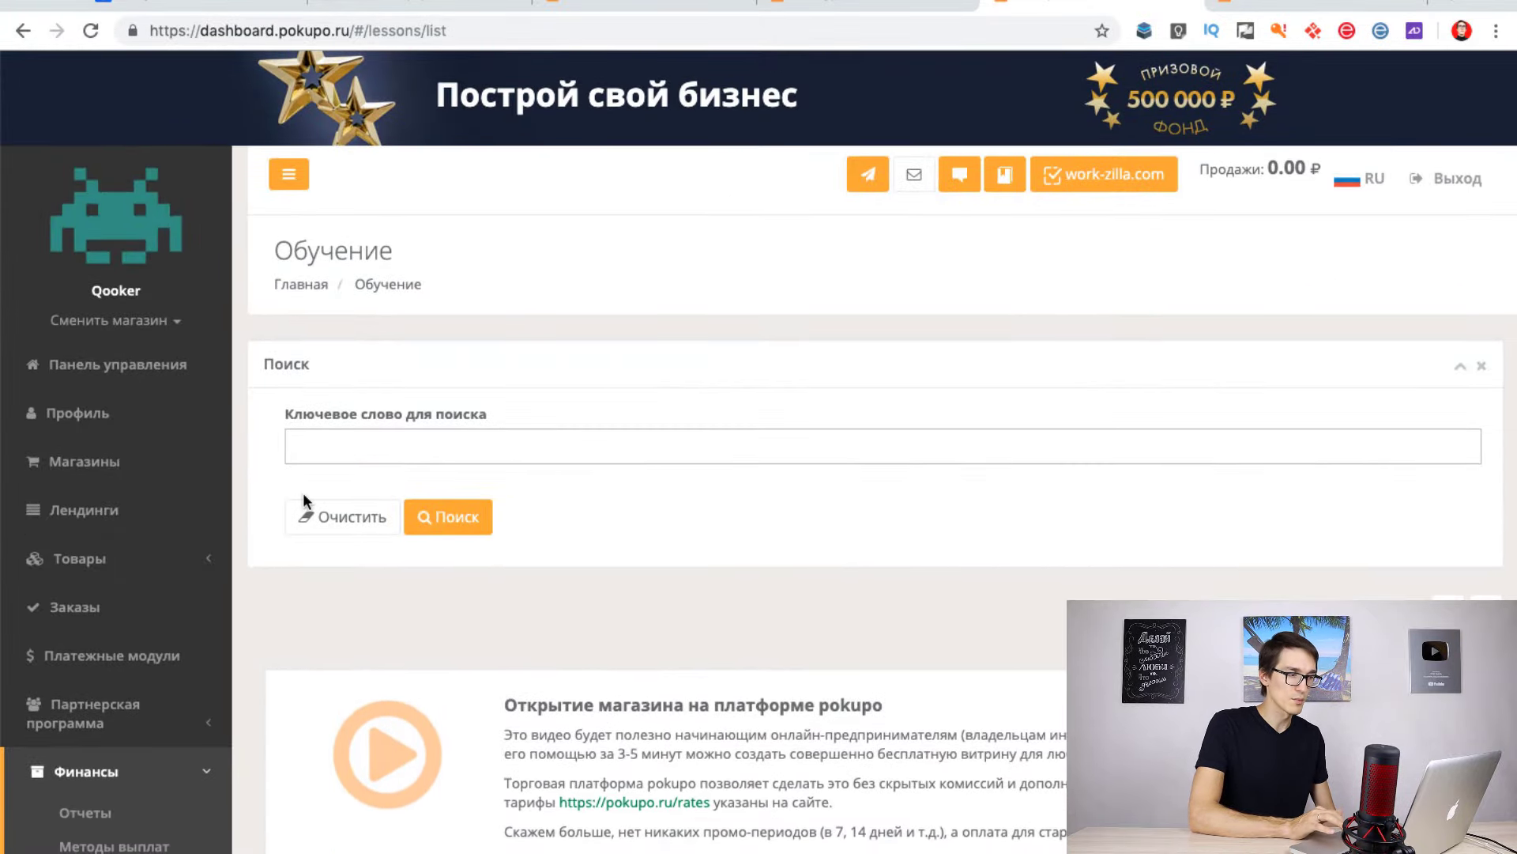
Open the integration documentation on forming payment links (Формирование ссылки на оплату) and examine the product and service link formats.
{"action": "scroll", "coordinate": [303, 499], "scroll_direction": "down", "scroll_amount": 10}
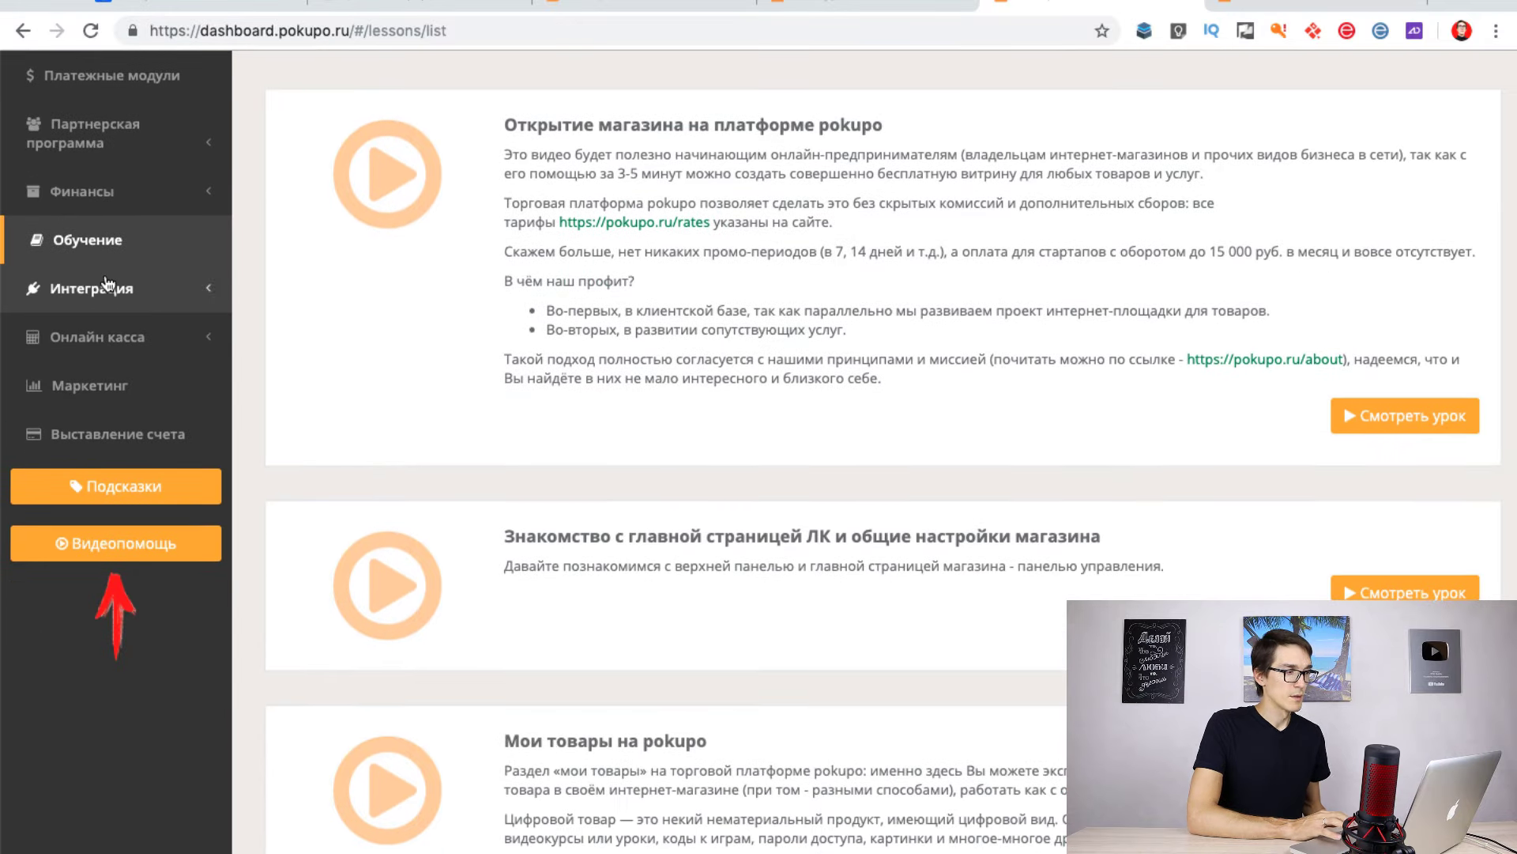
{"action": "left_click", "coordinate": [108, 286]}
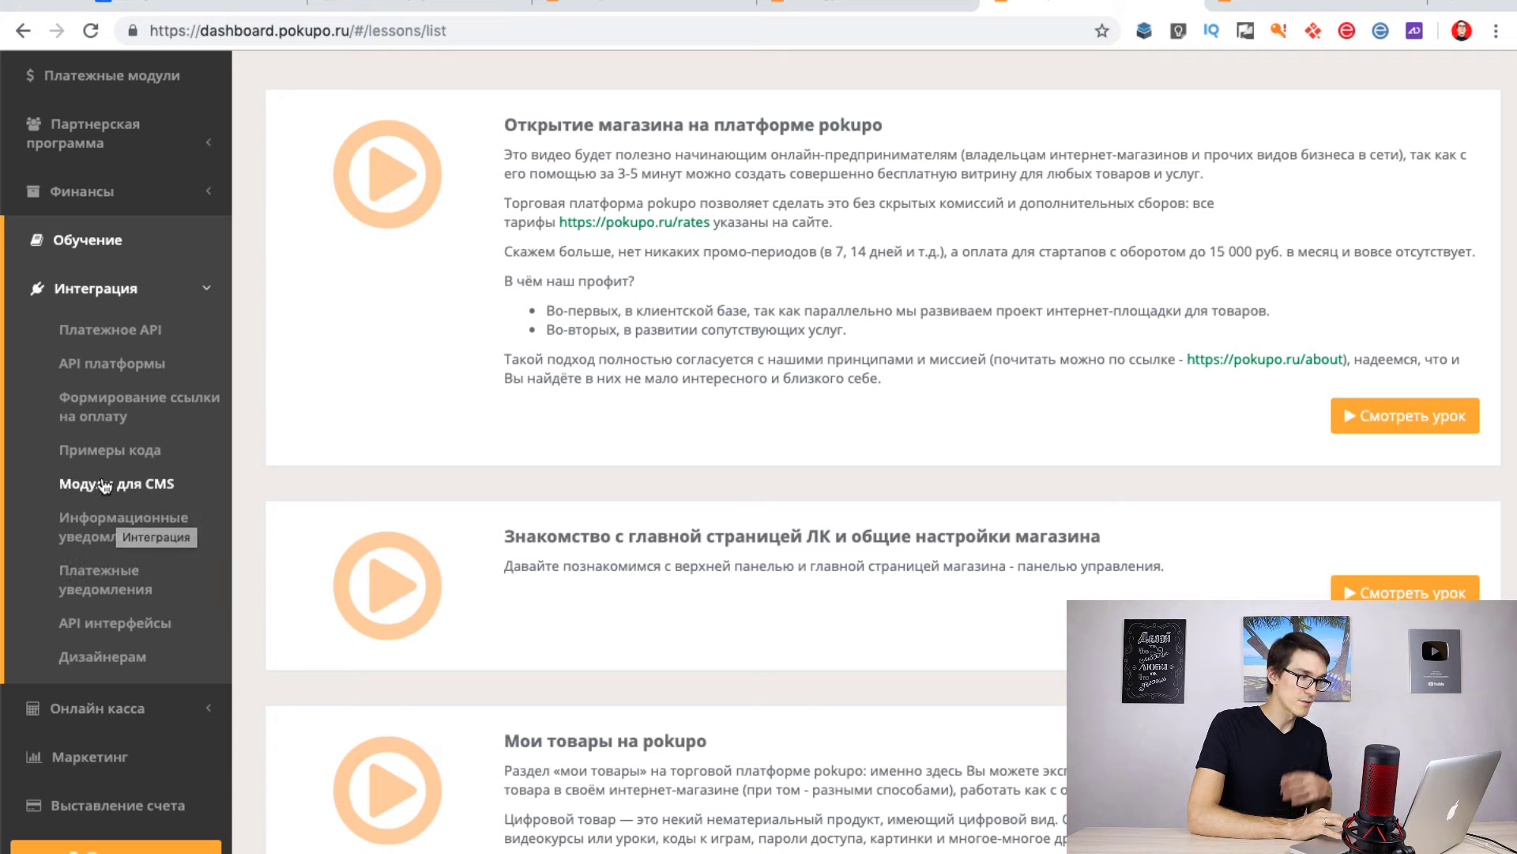
{"action": "left_click", "coordinate": [100, 421]}
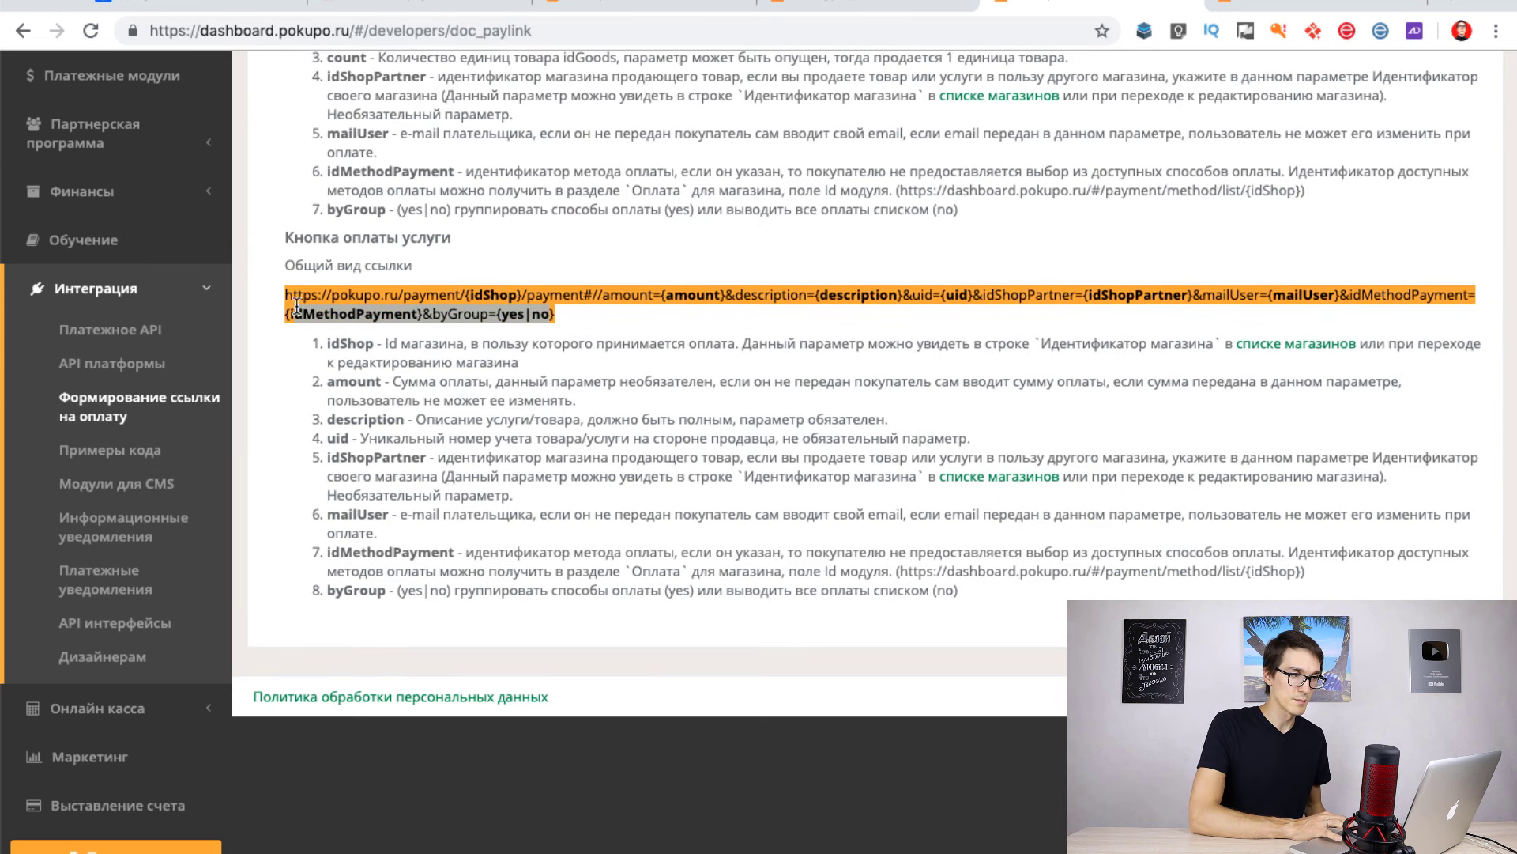
{"action": "scroll", "coordinate": [732, 305], "scroll_direction": "up", "scroll_amount": 6}
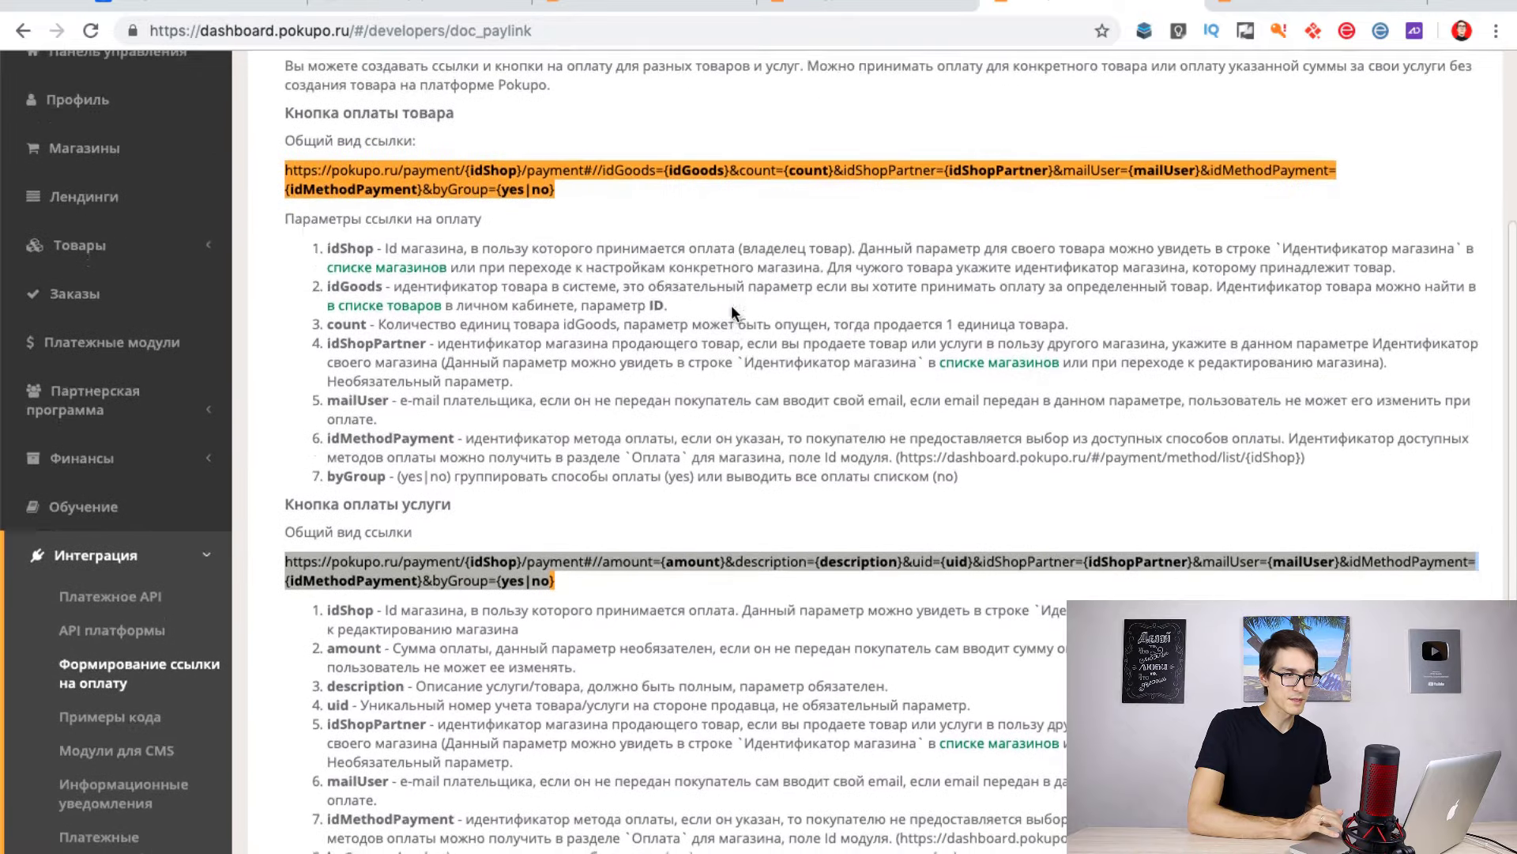
{"action": "scroll", "coordinate": [732, 305], "scroll_direction": "down", "scroll_amount": 6}
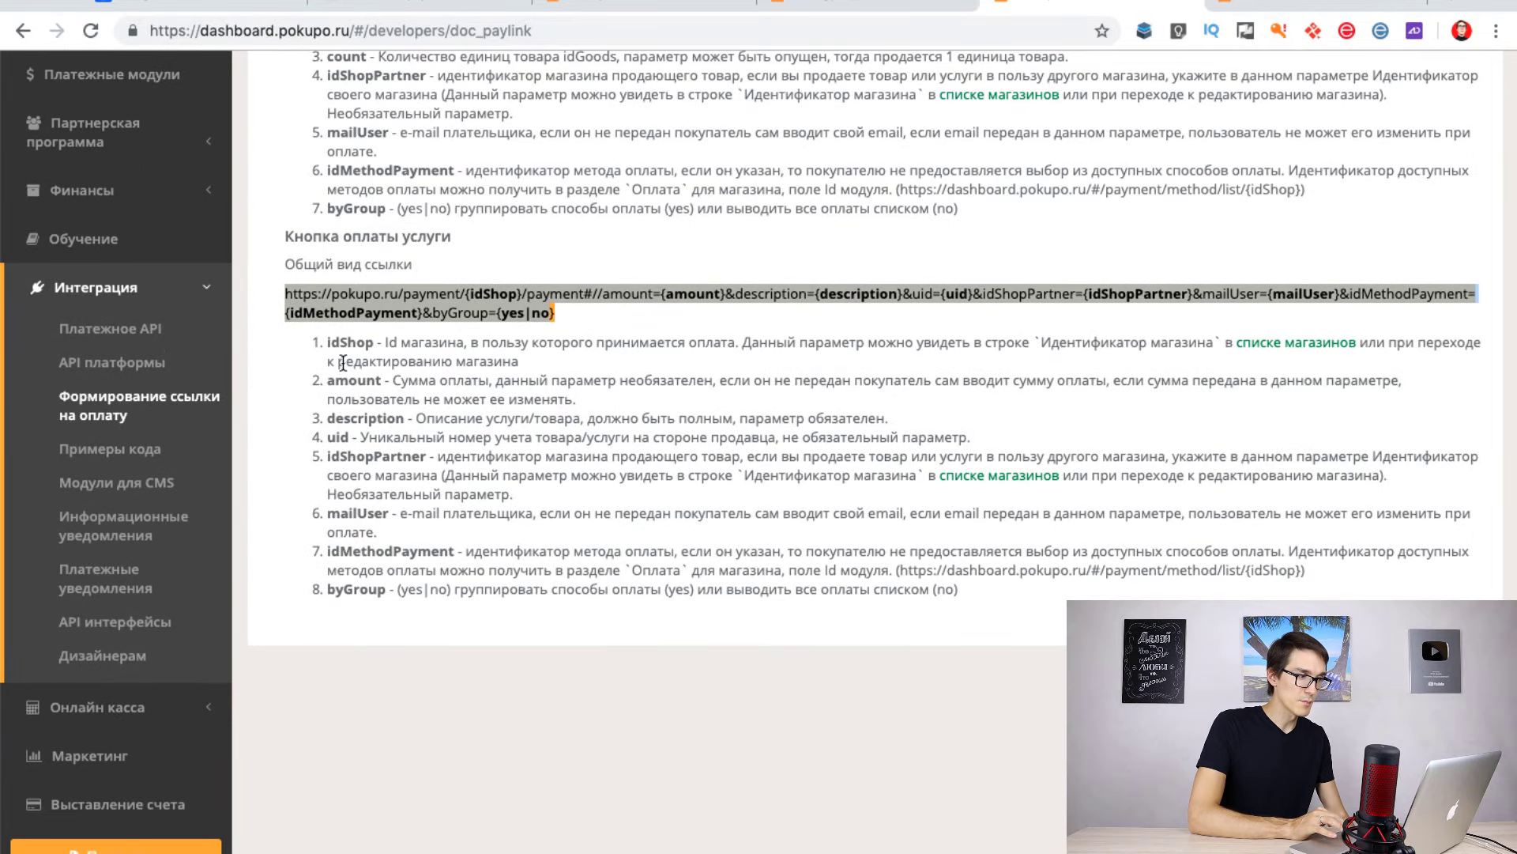
Show the online cash register options (Онлайн касса), and open the Маркетинг section to examine its advertising packages.
{"action": "scroll", "coordinate": [102, 473], "scroll_direction": "down", "scroll_amount": 2}
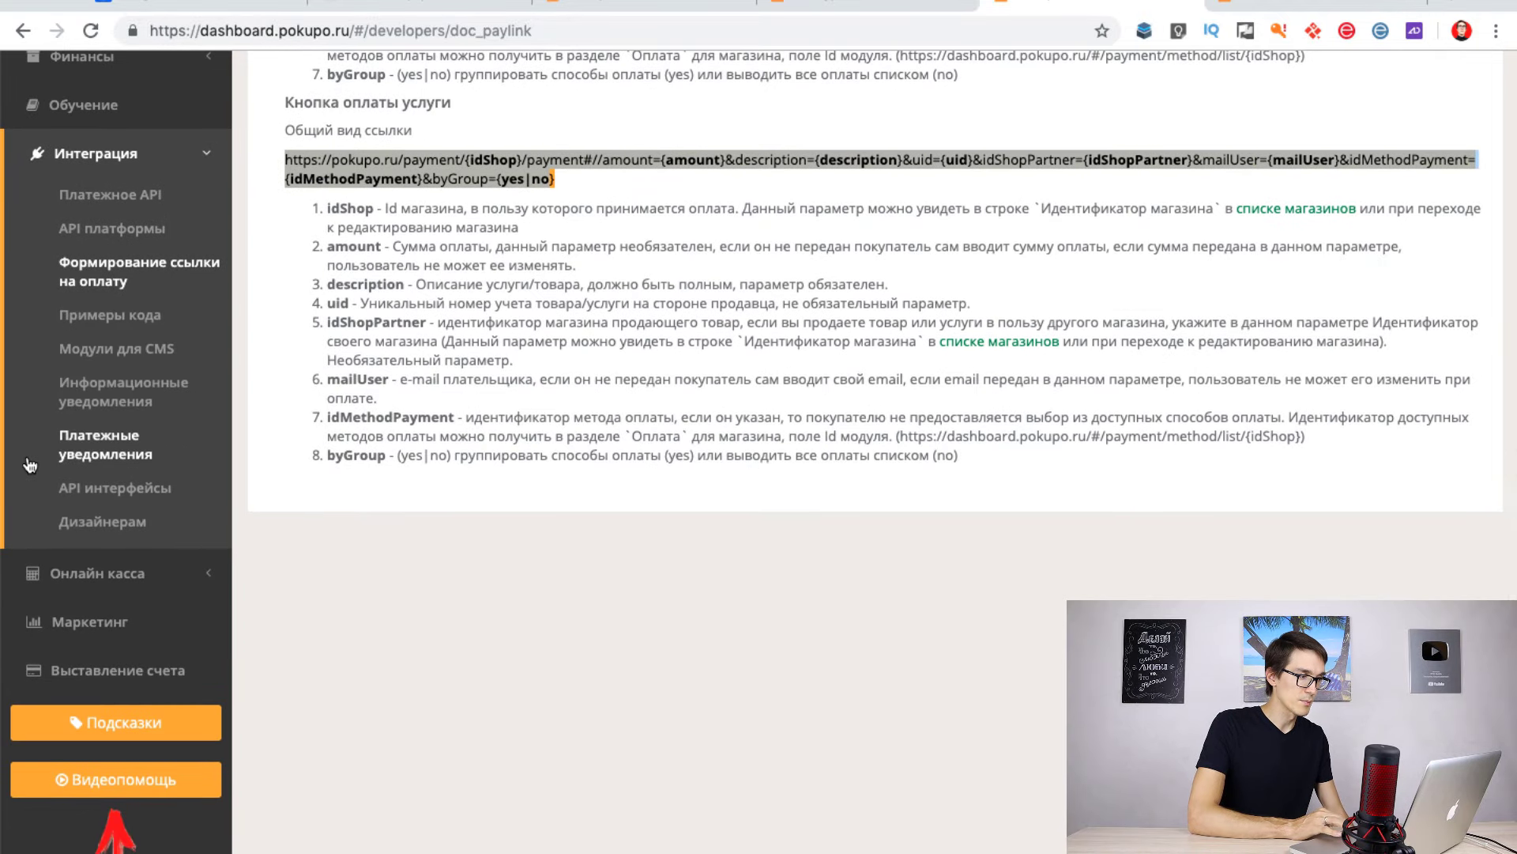
{"action": "left_click", "coordinate": [95, 561]}
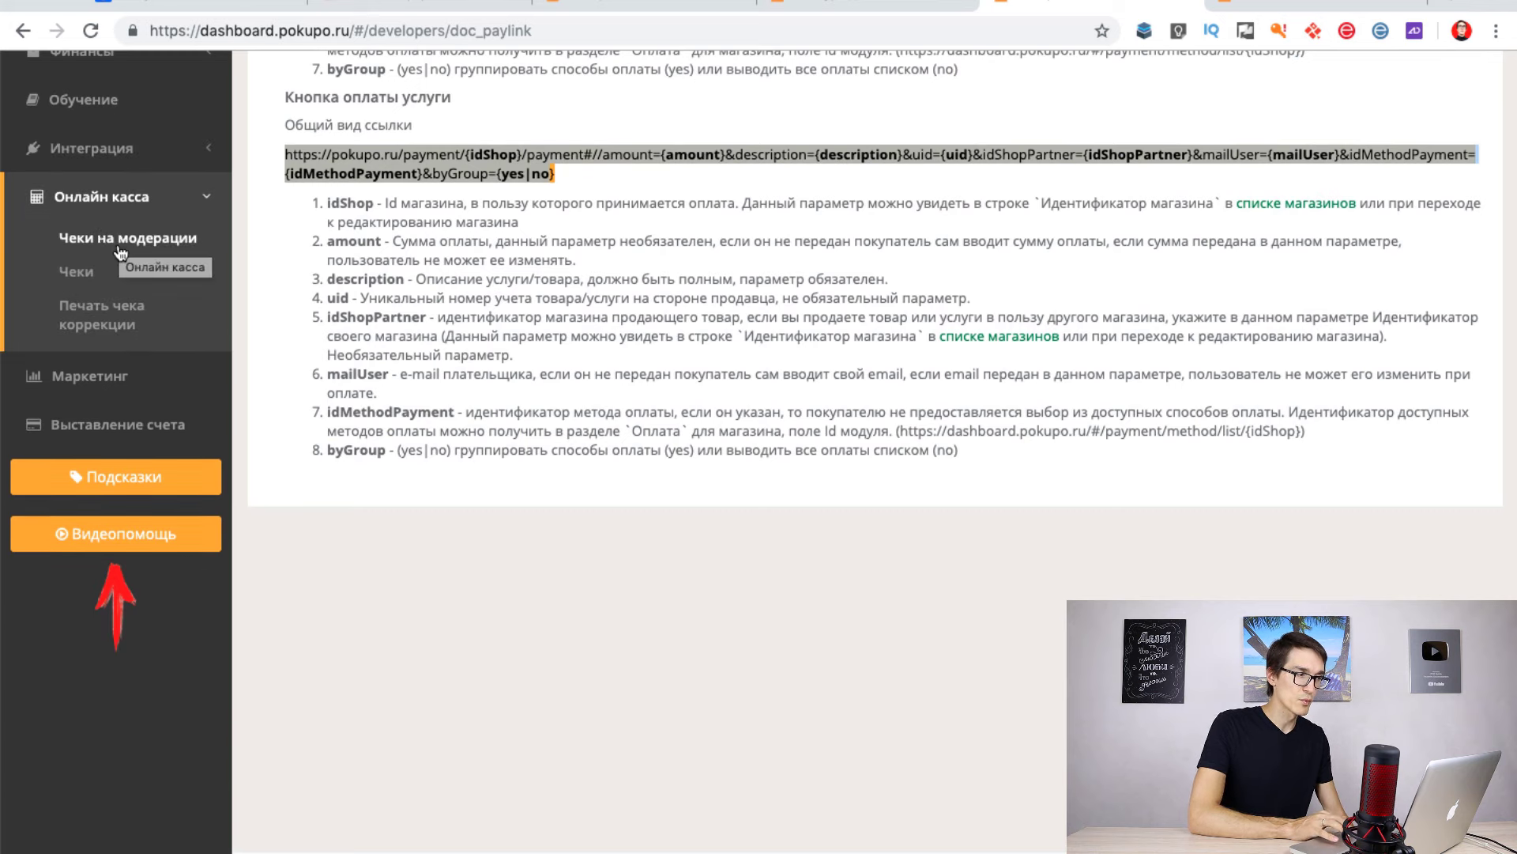
{"action": "left_click", "coordinate": [91, 387]}
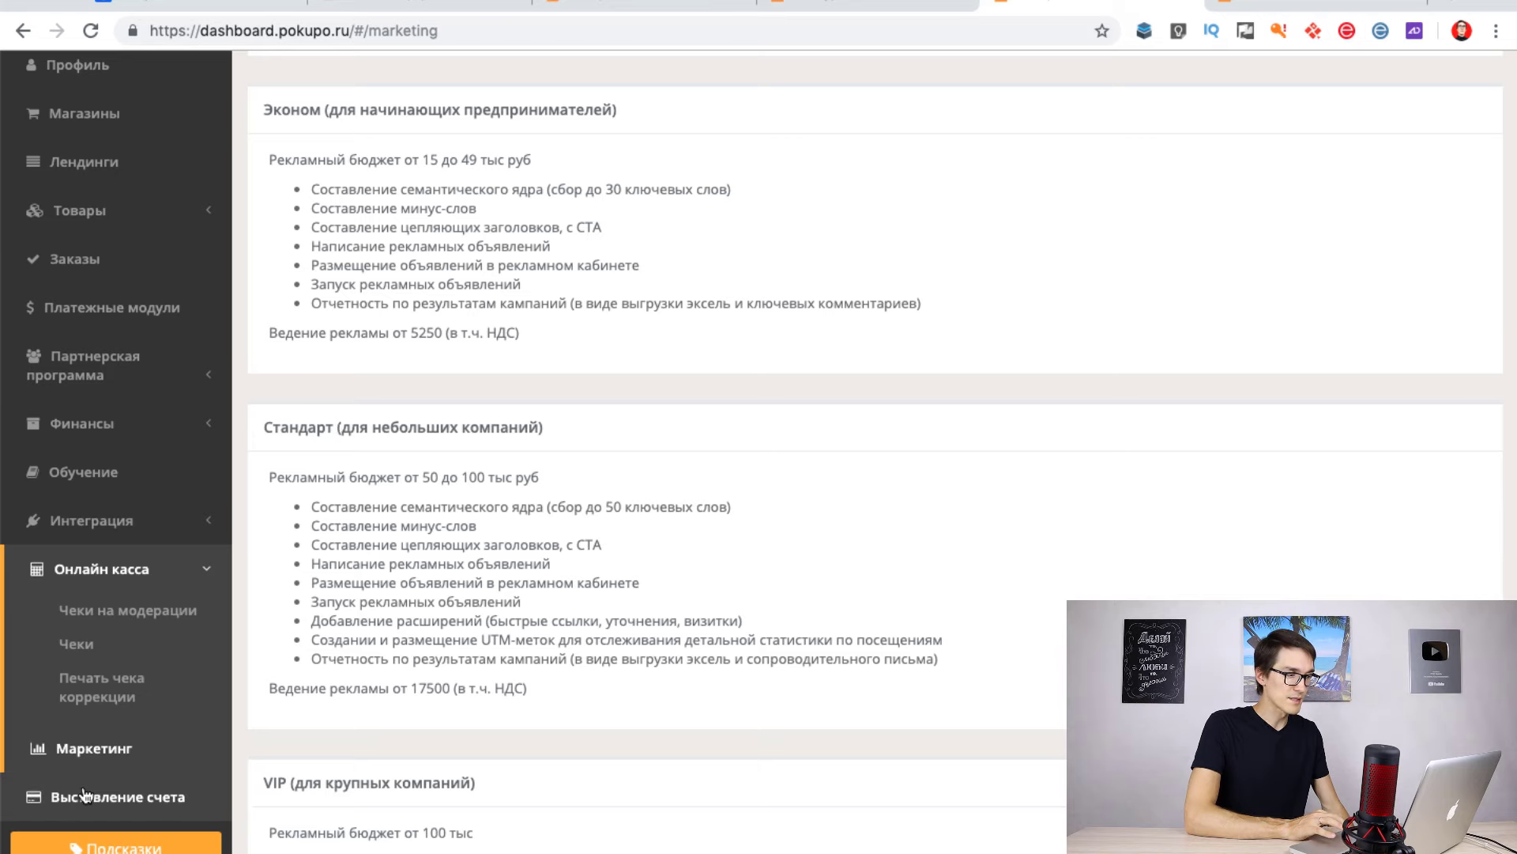
Start an invoice in Выставление счета, keeping Qooker as the store and setting the invoice amount to 290.
{"action": "left_click", "coordinate": [87, 795]}
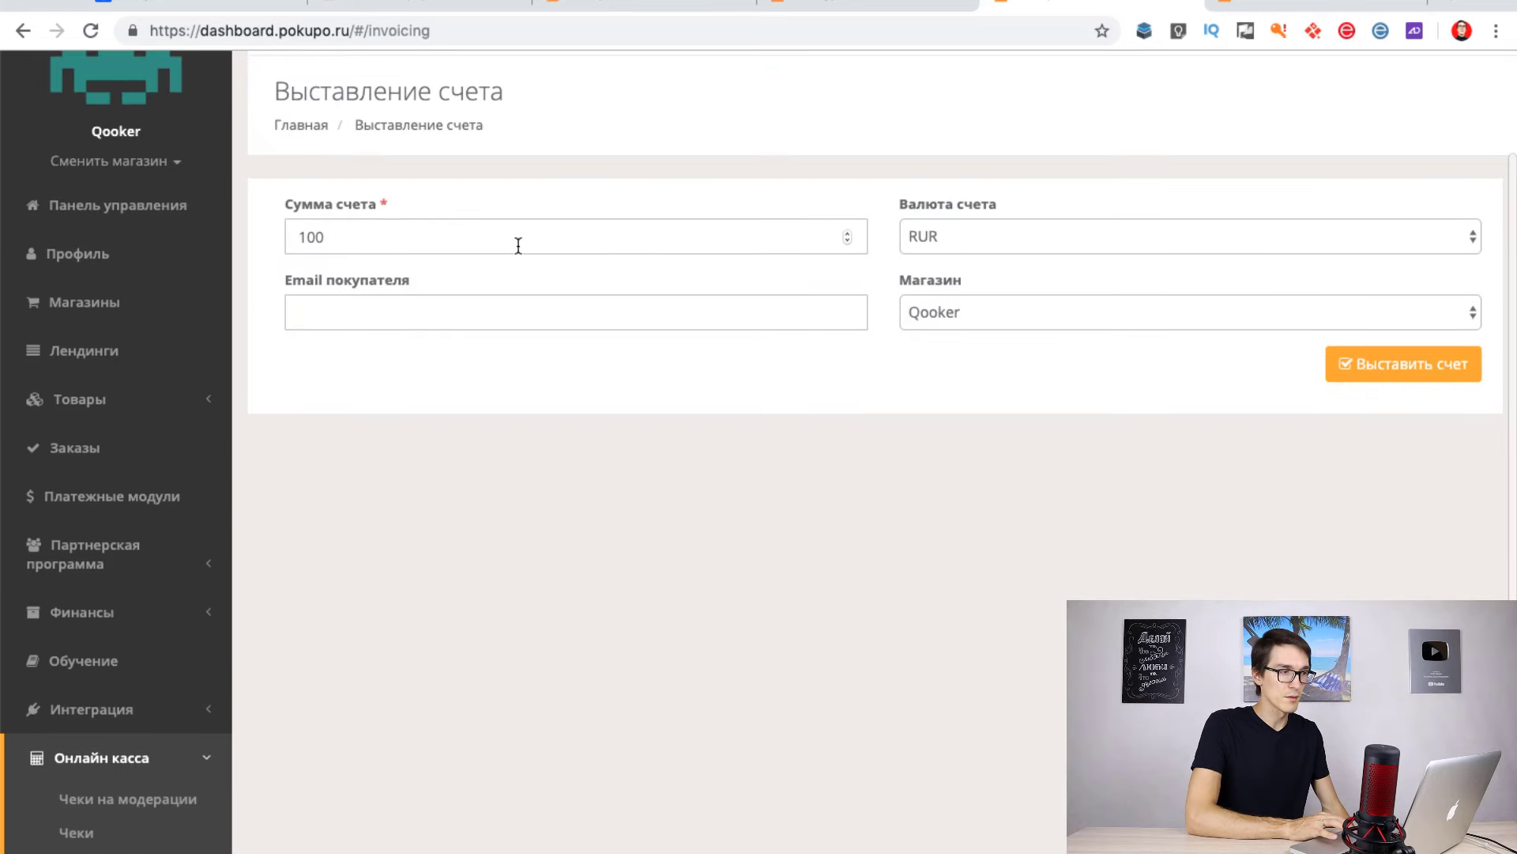
{"action": "left_click", "coordinate": [1010, 320]}
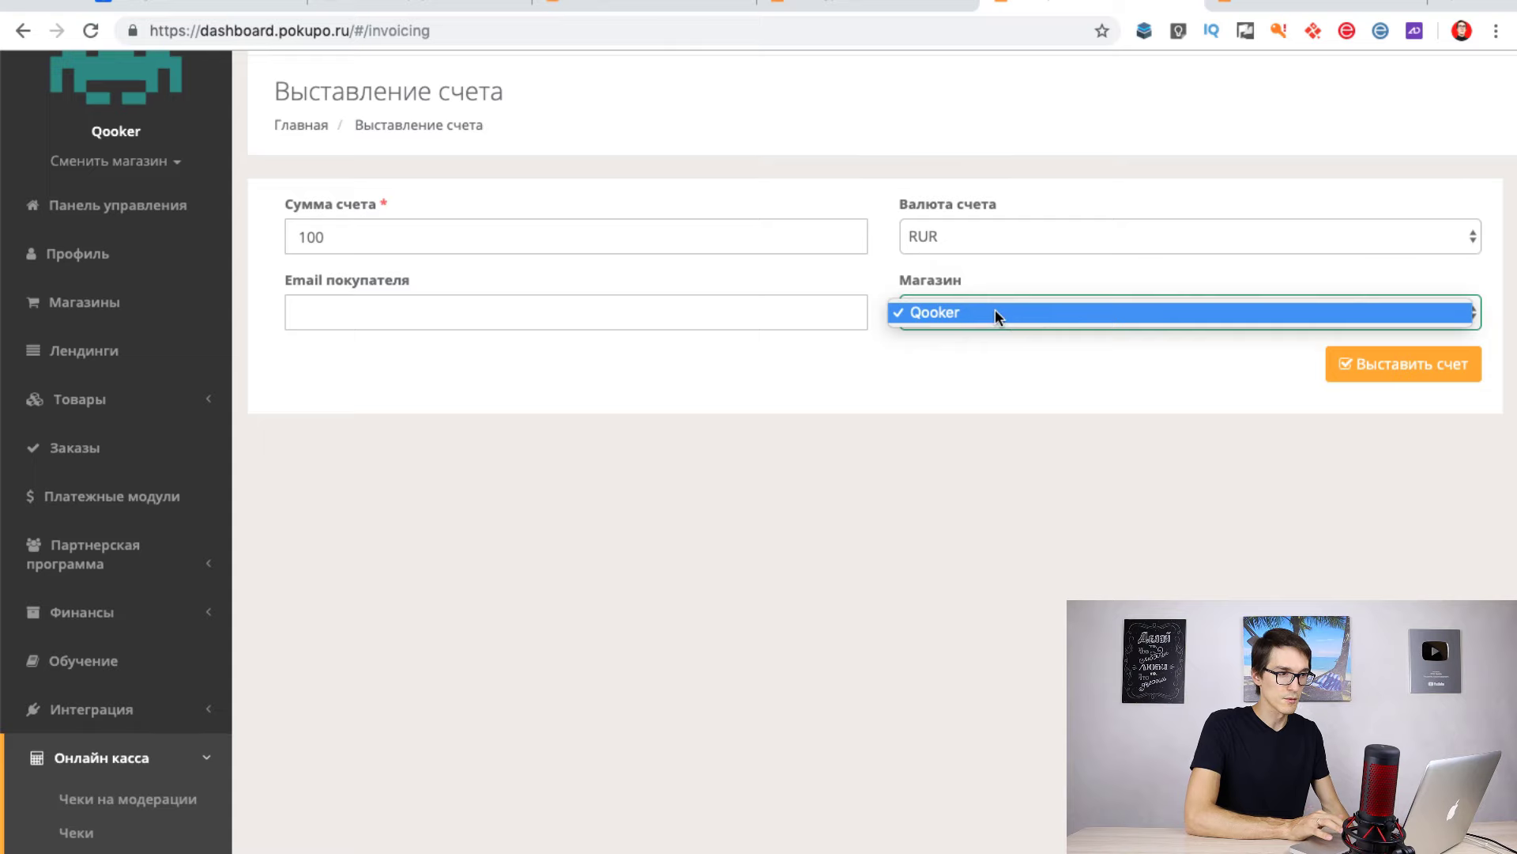
{"action": "left_click", "coordinate": [998, 316]}
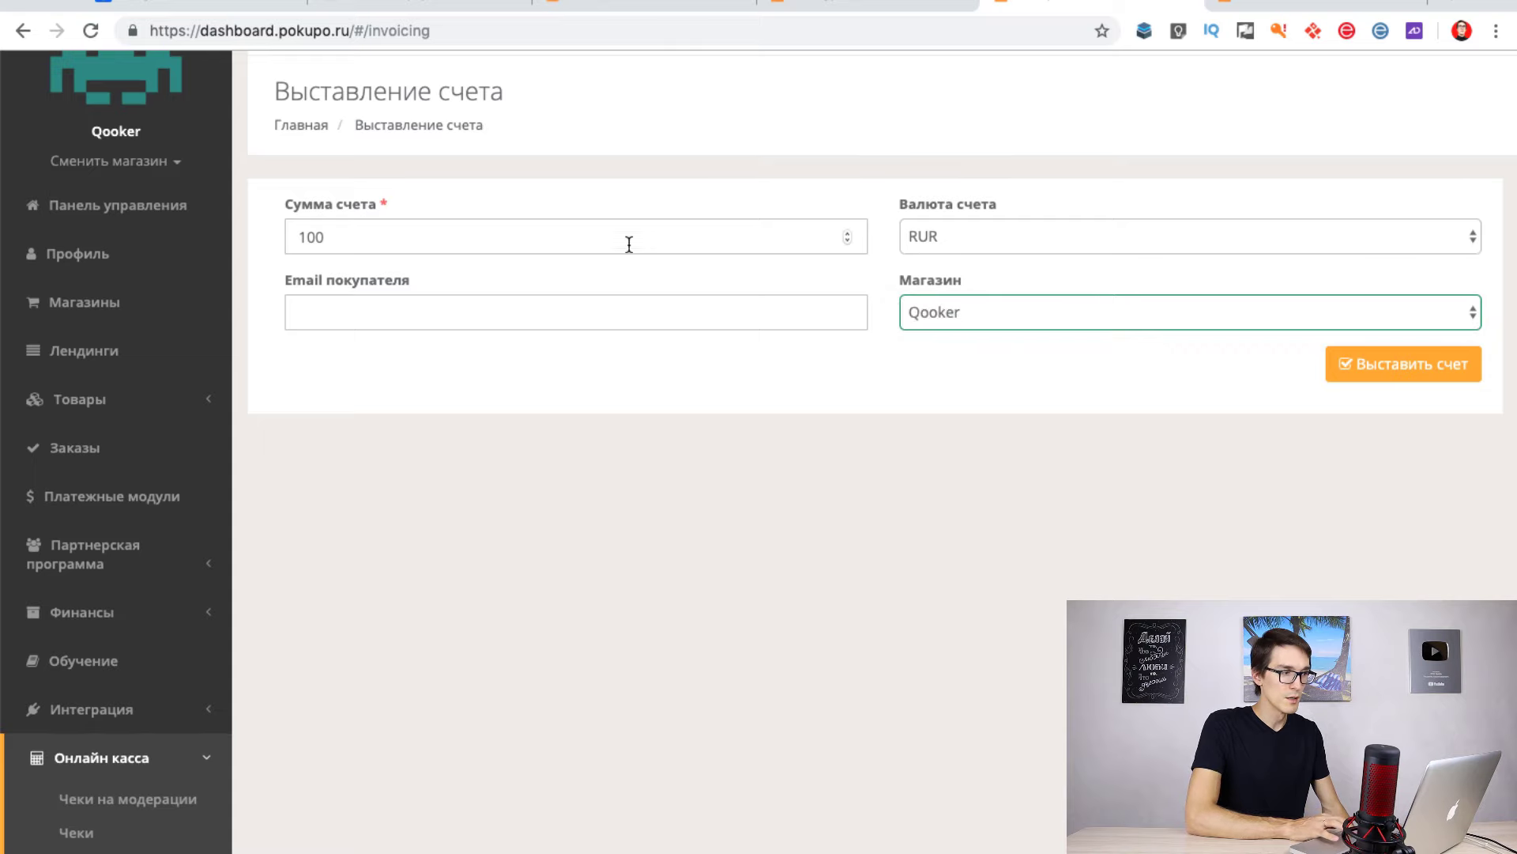
{"action": "double_click", "coordinate": [604, 248]}
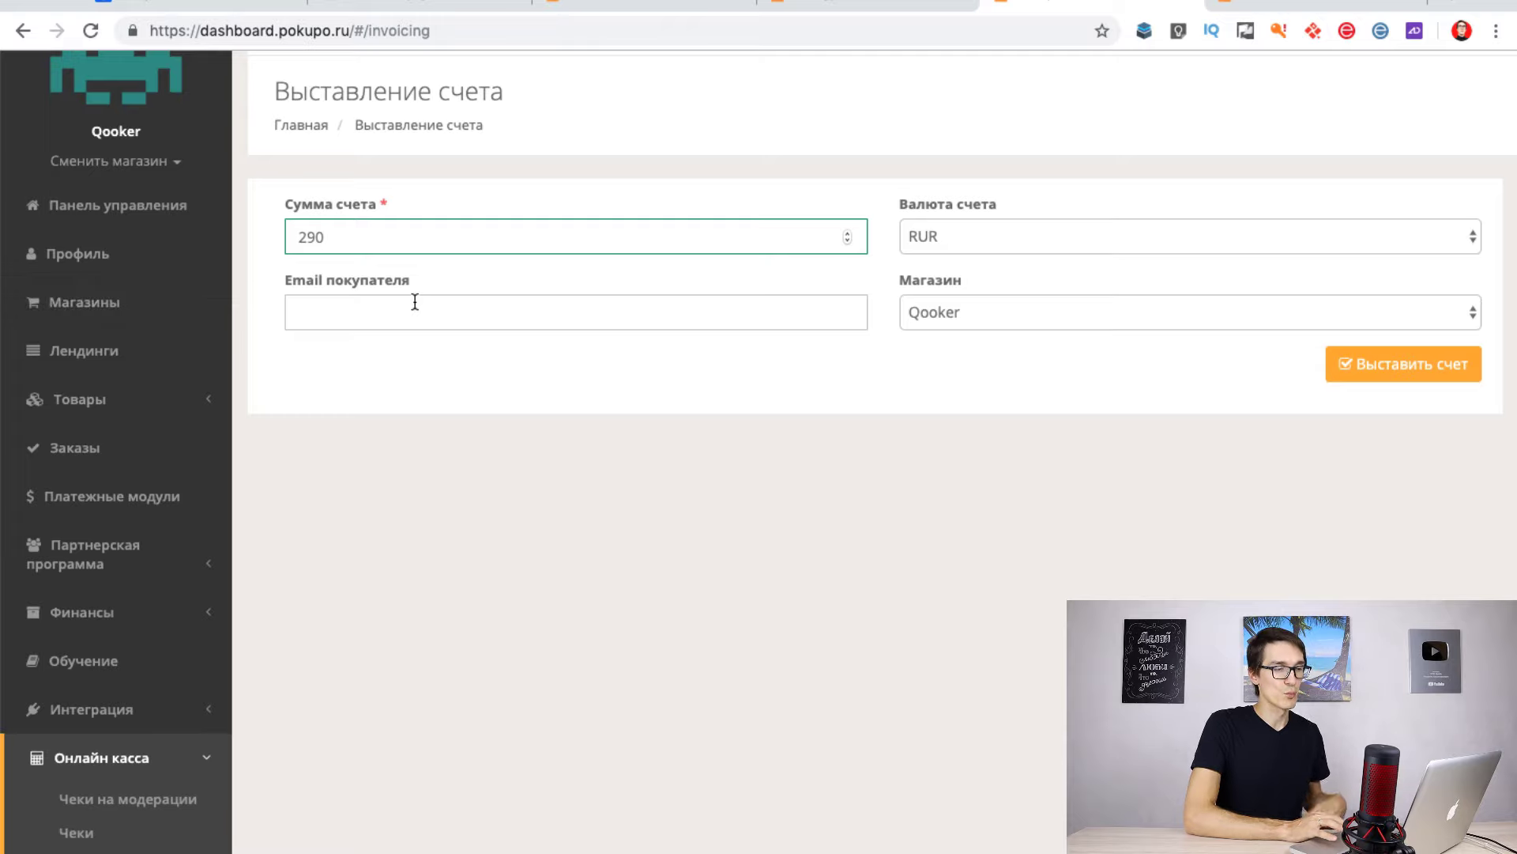
{"action": "left_click", "coordinate": [632, 459]}
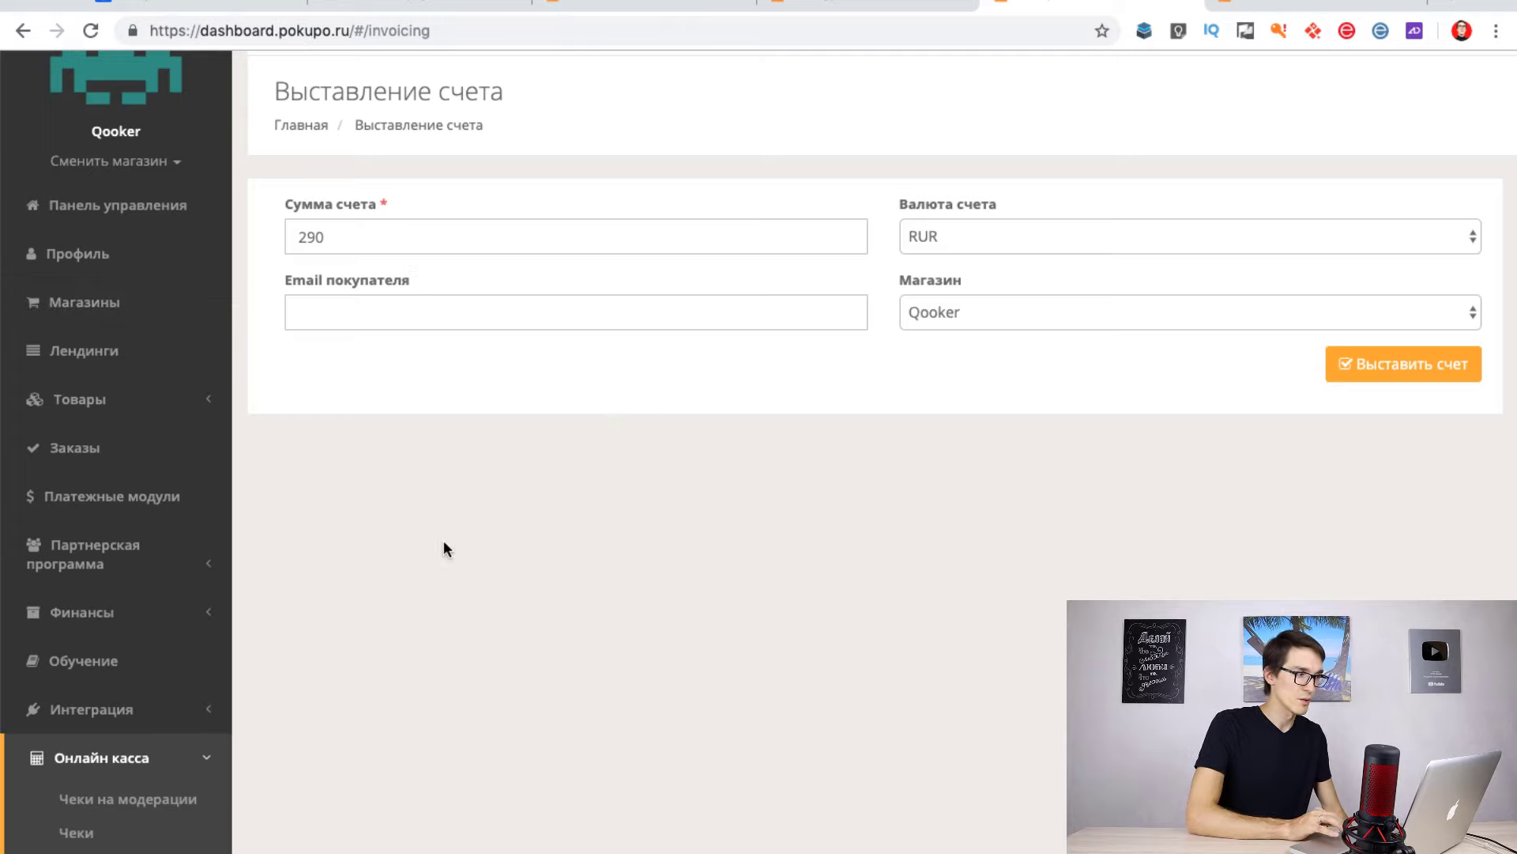
Return to the main dashboard (Панель управления) and look through its orders, sales leaders, setup hints and platform news.
{"action": "left_click", "coordinate": [158, 214]}
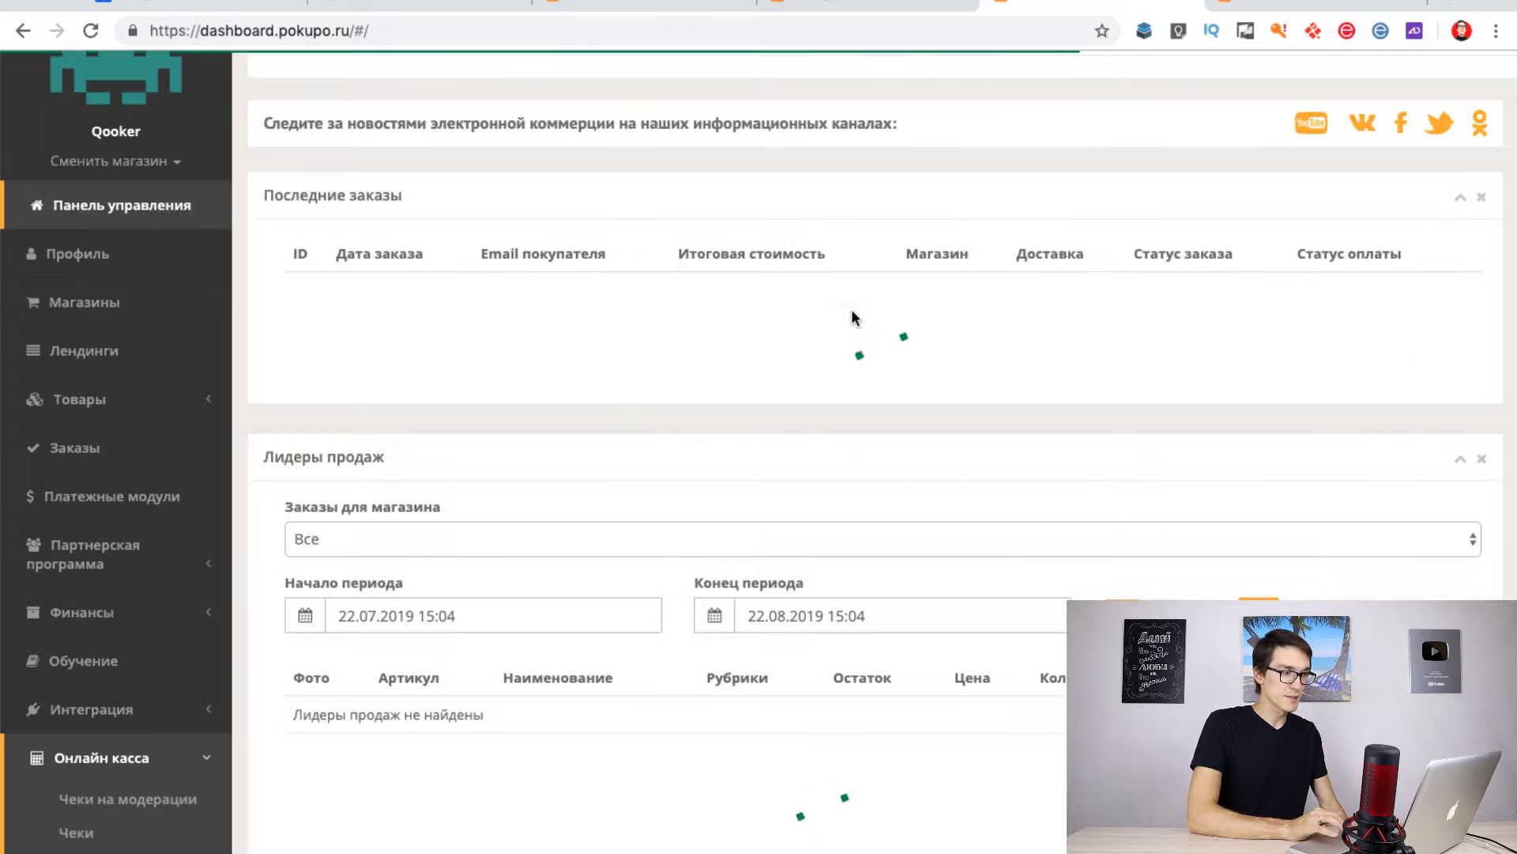
{"action": "scroll", "coordinate": [851, 317], "scroll_direction": "down", "scroll_amount": 5}
{"action": "scroll", "coordinate": [786, 349], "scroll_direction": "up", "scroll_amount": 3}
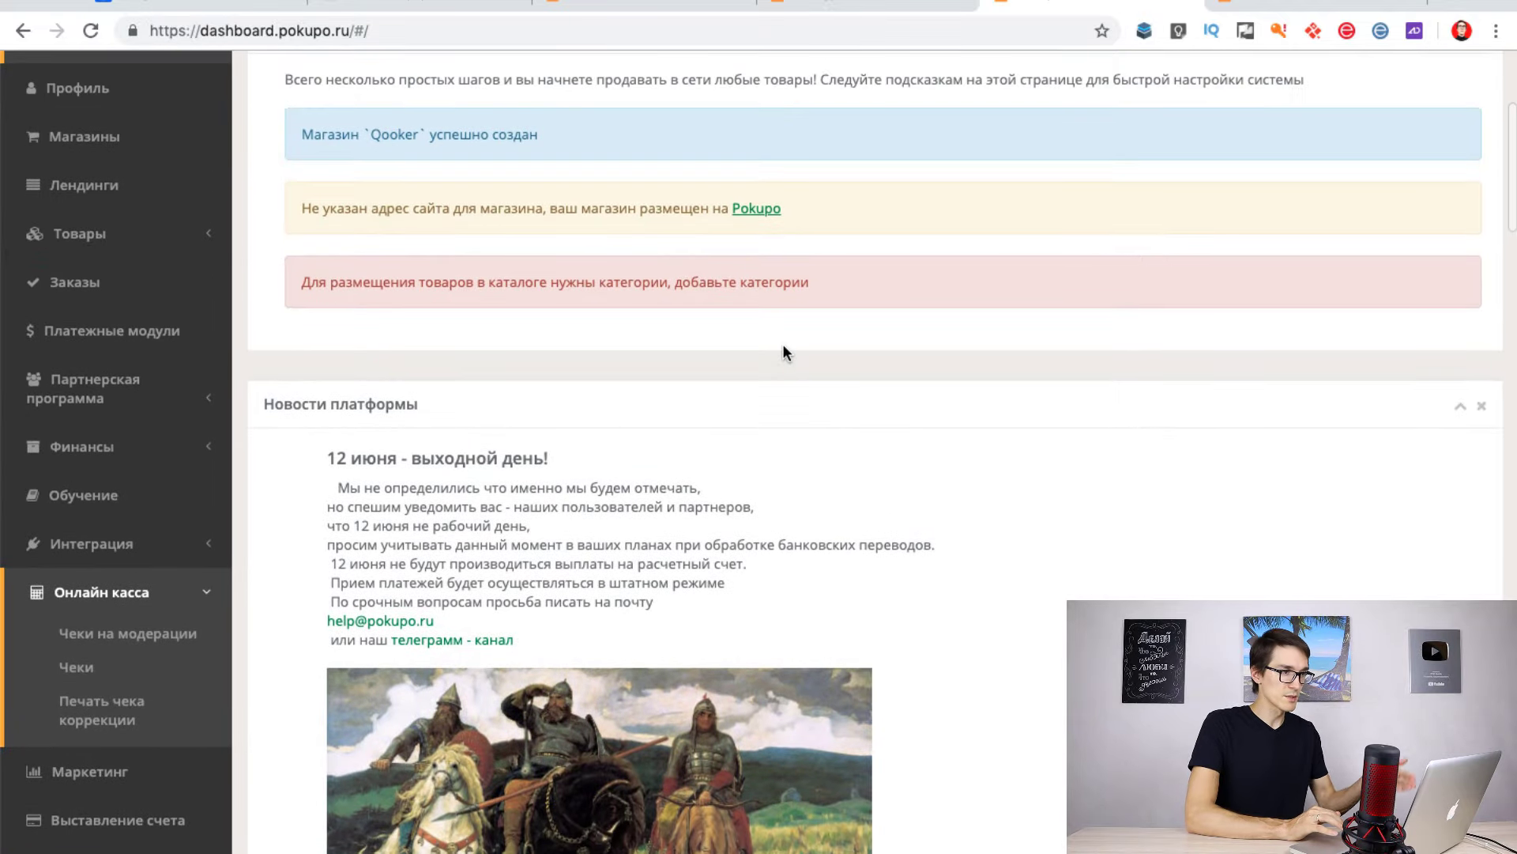